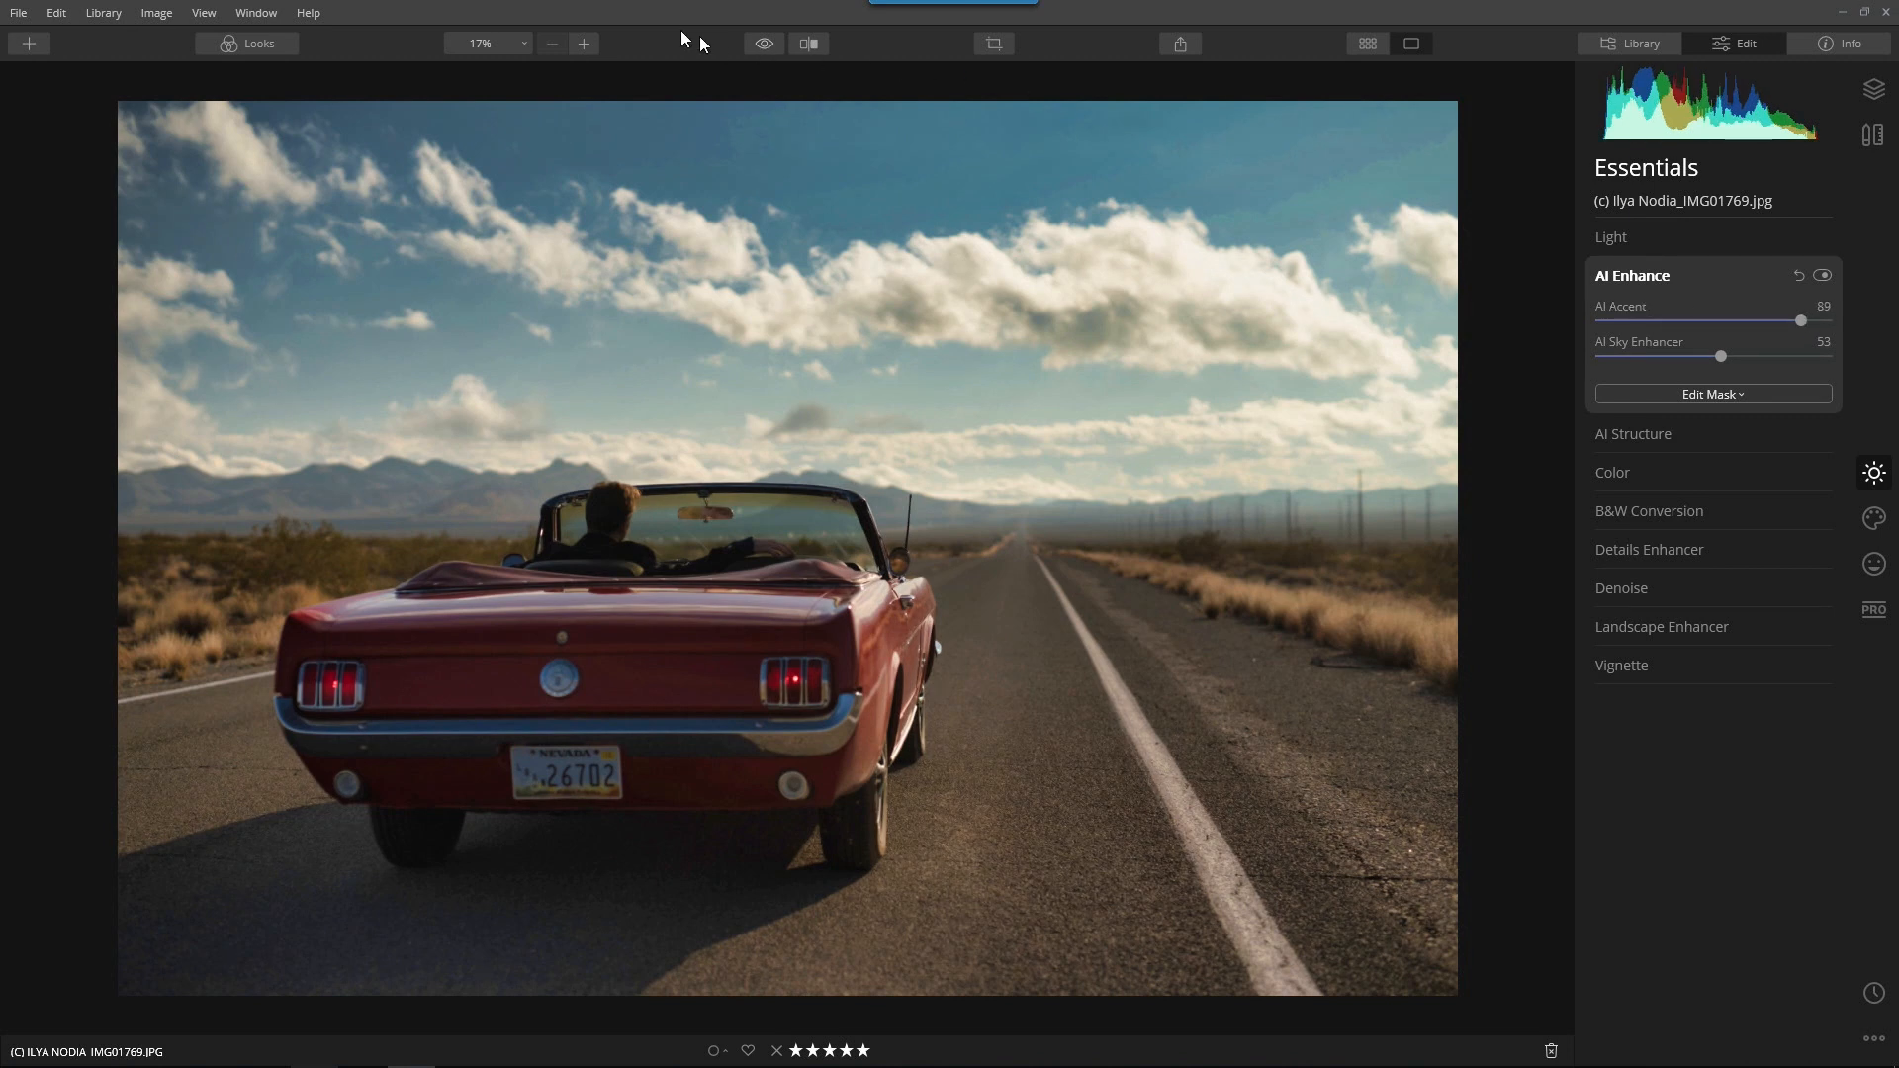
- Compare the enhanced car photo with its unedited original
click(762, 45)
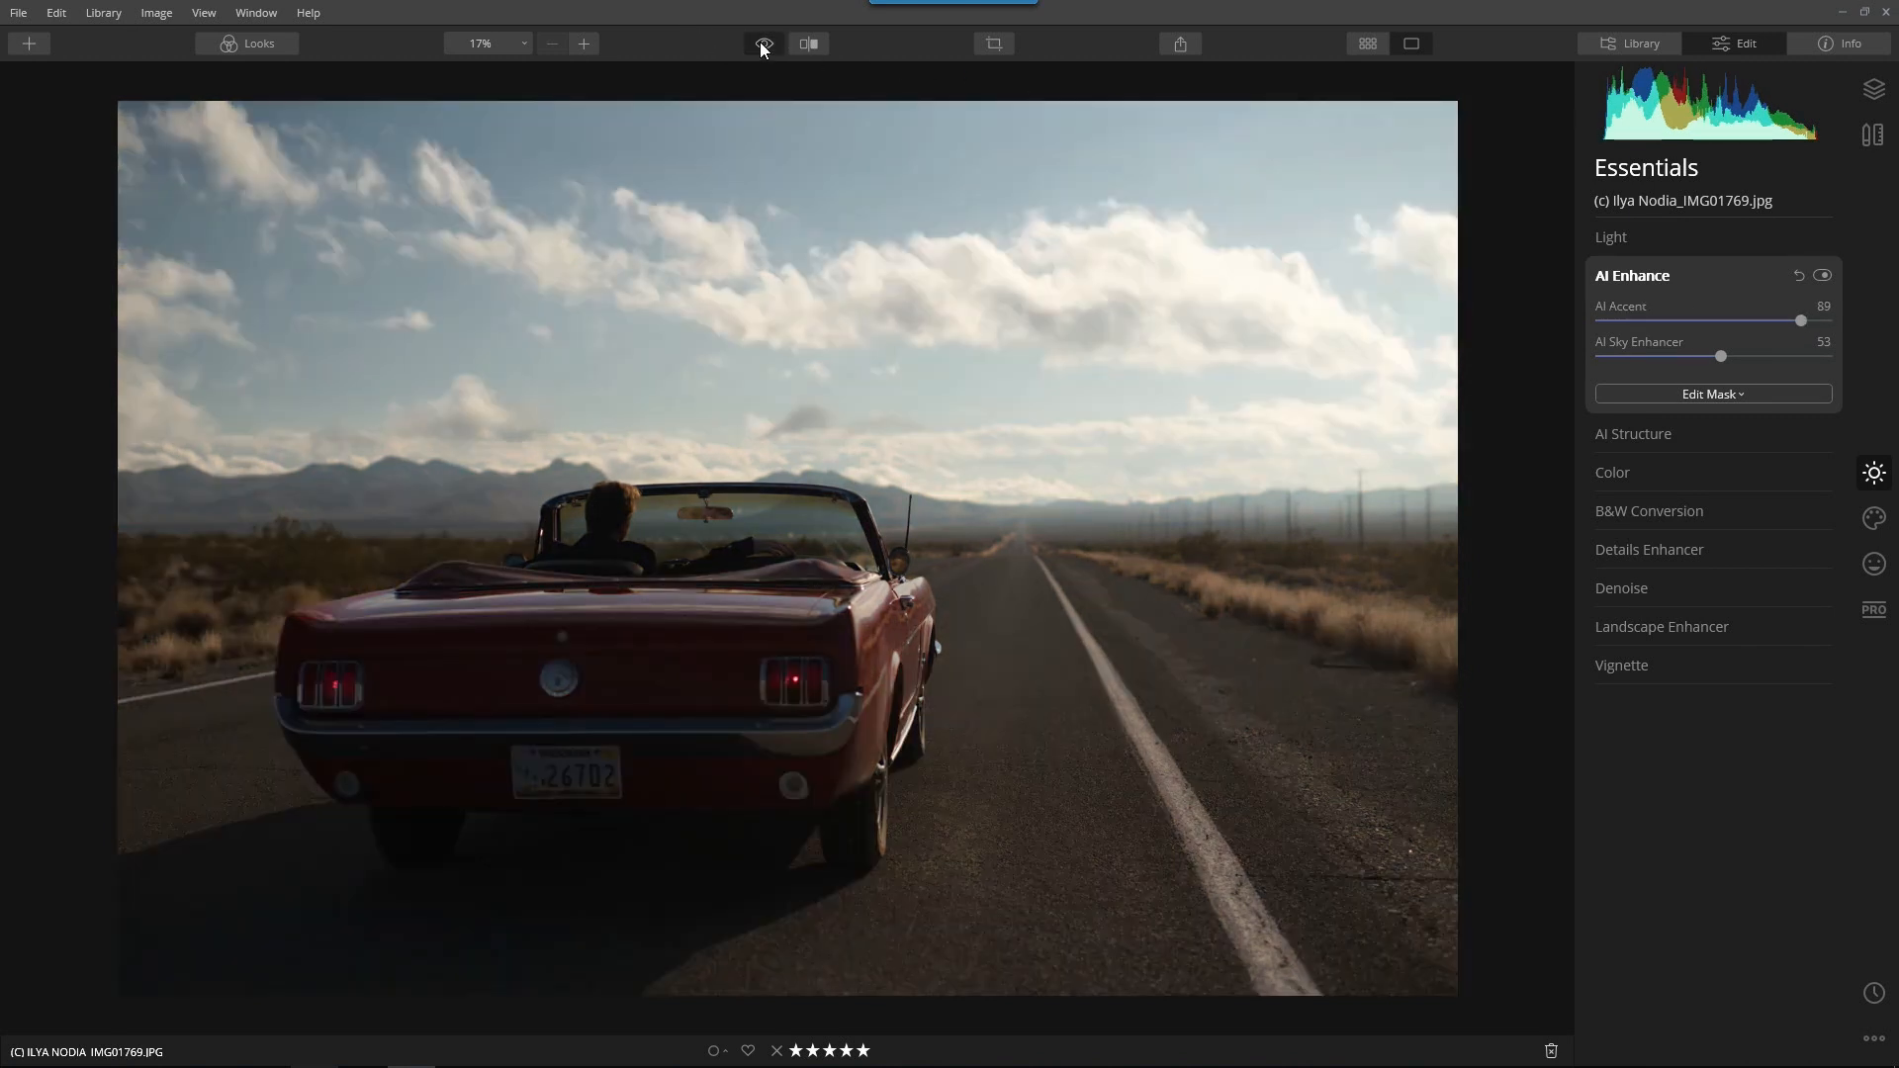
click(763, 45)
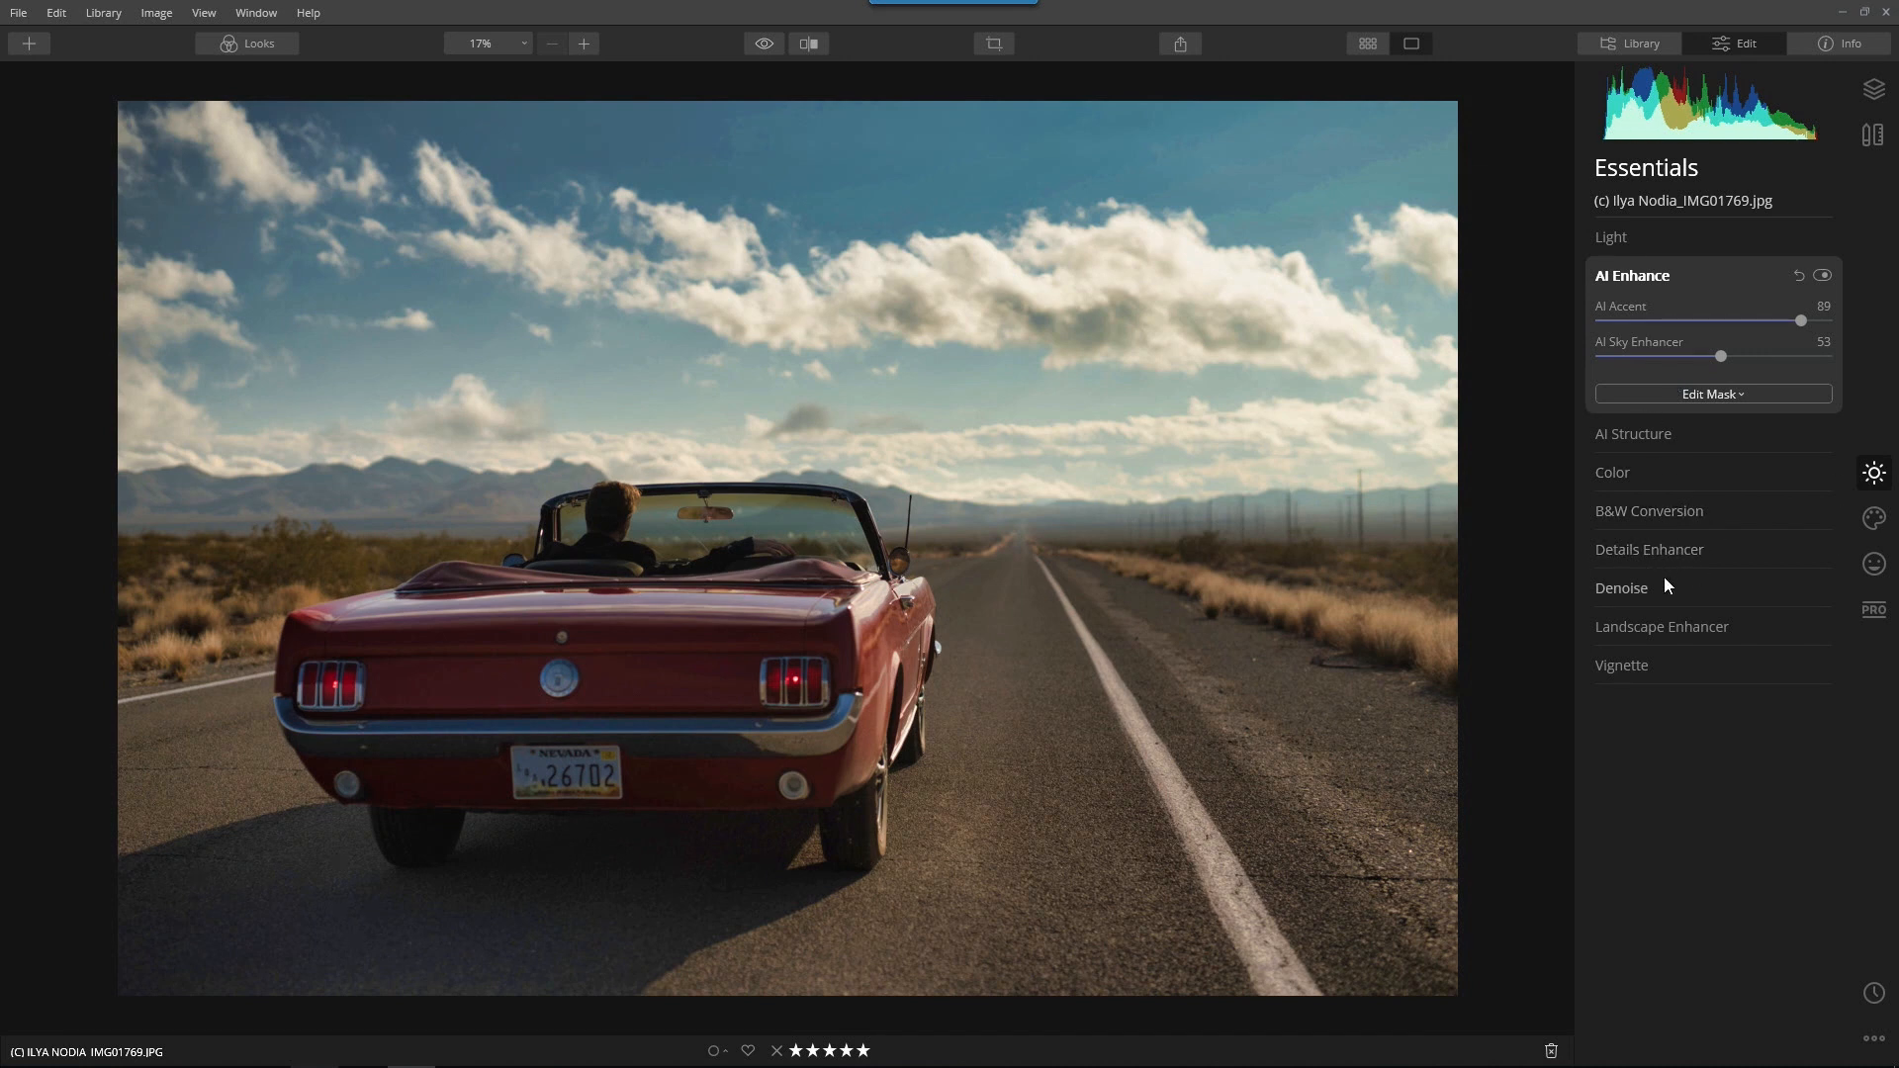
- Apply the Auckland color style LUT to the car photo at amount 14, and compare the result with the original
click(1874, 520)
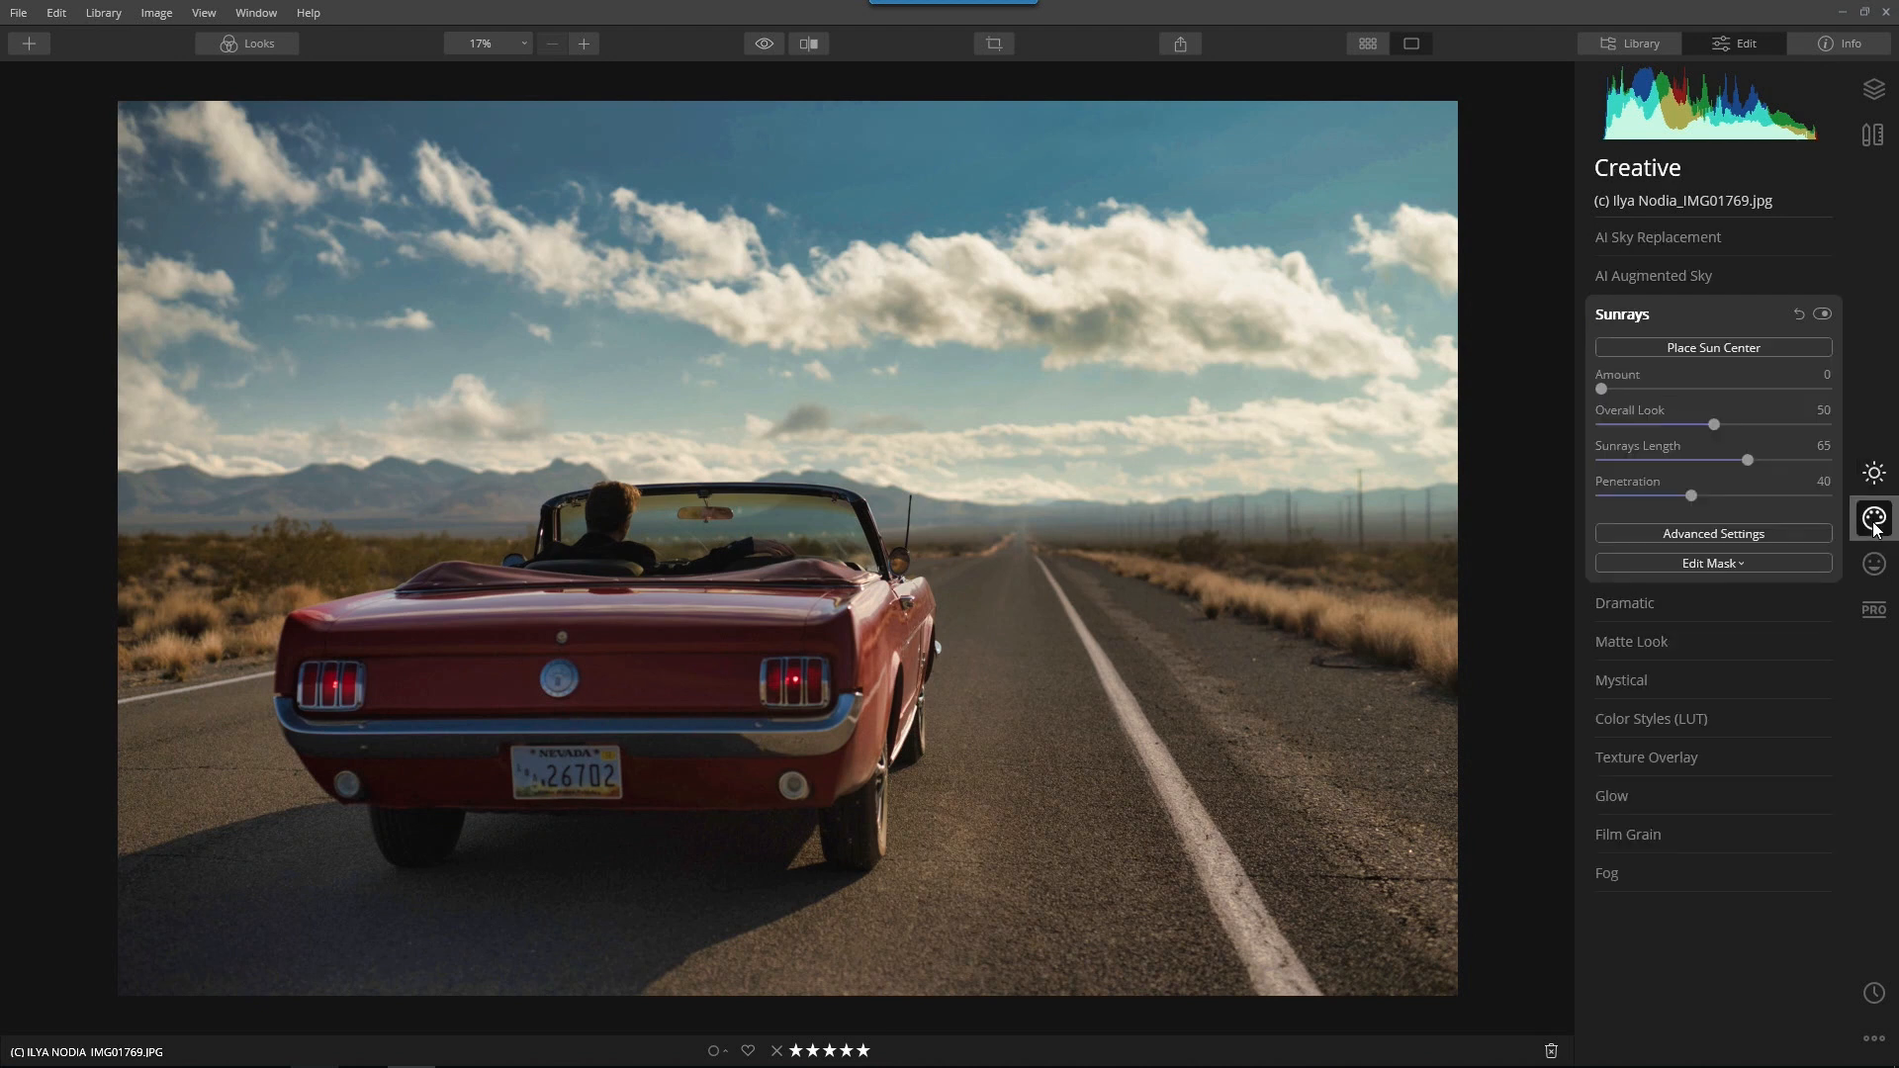
click(1620, 314)
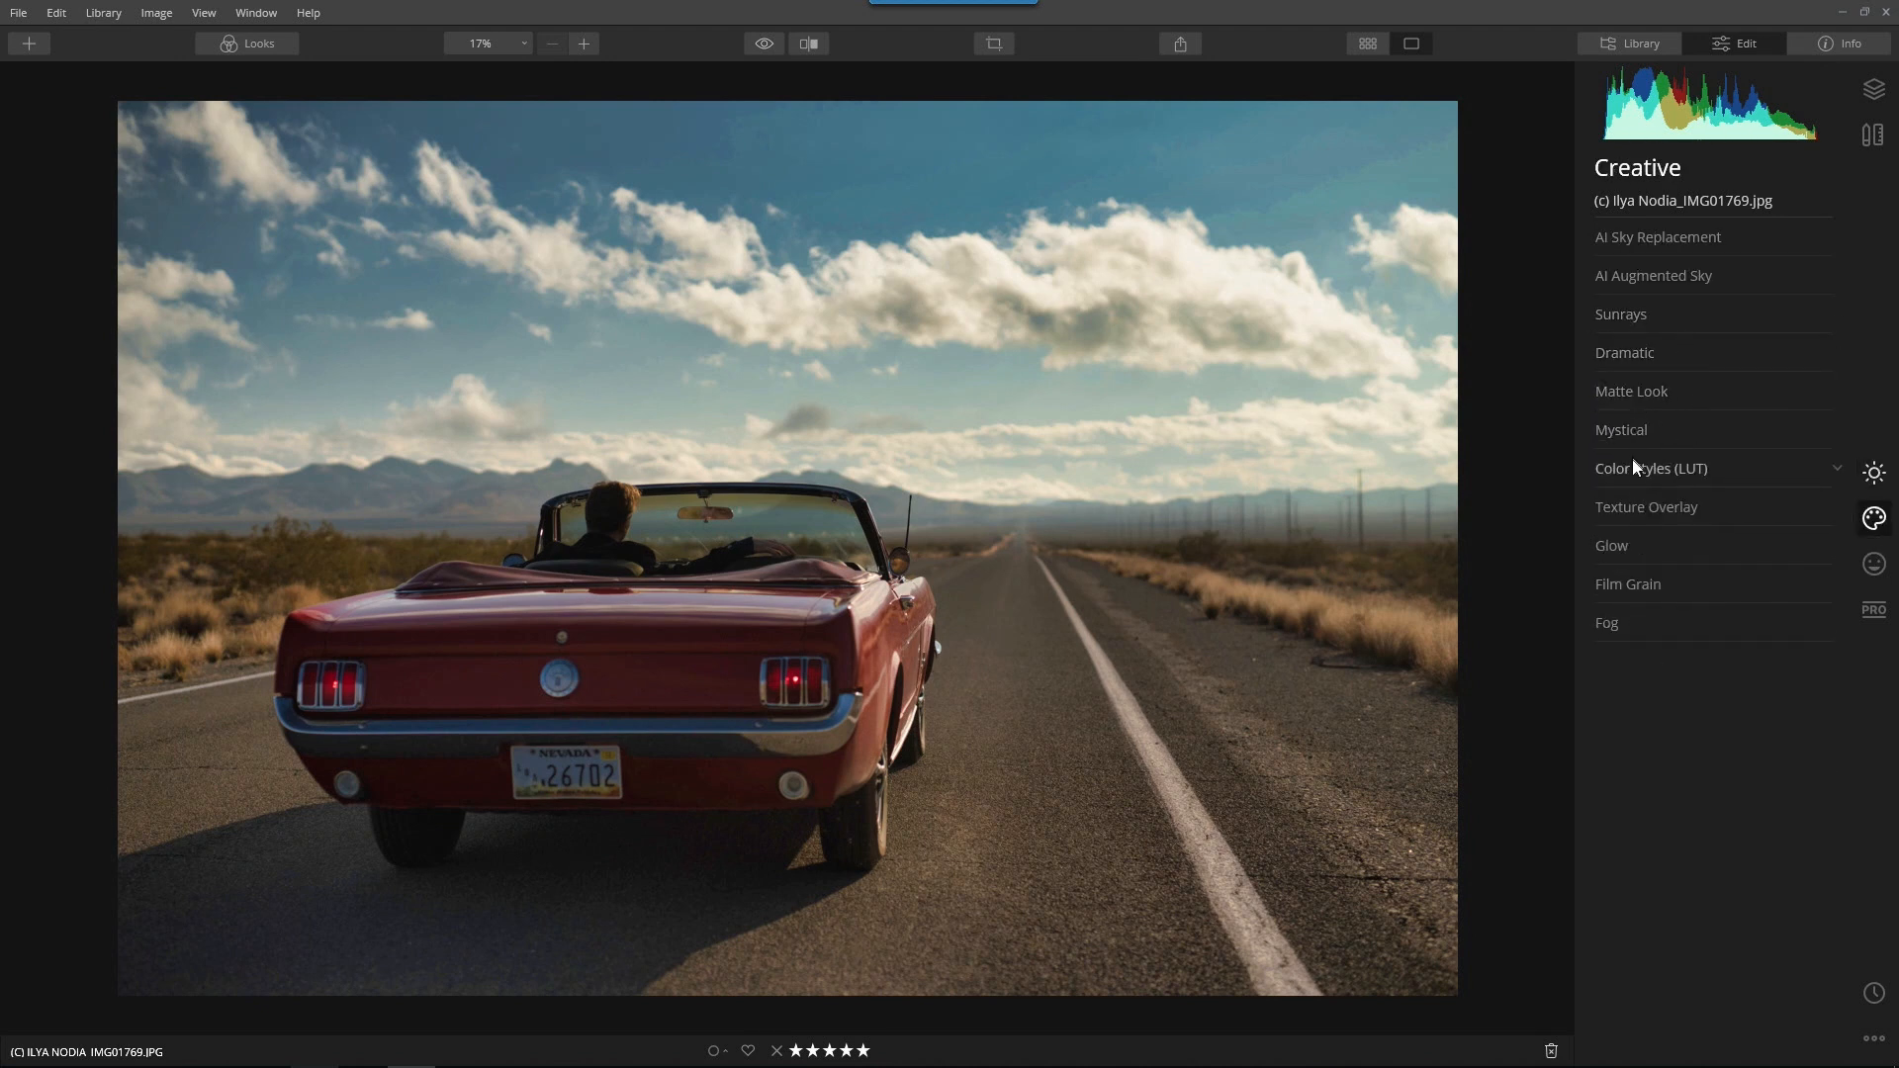
click(1633, 470)
click(1680, 510)
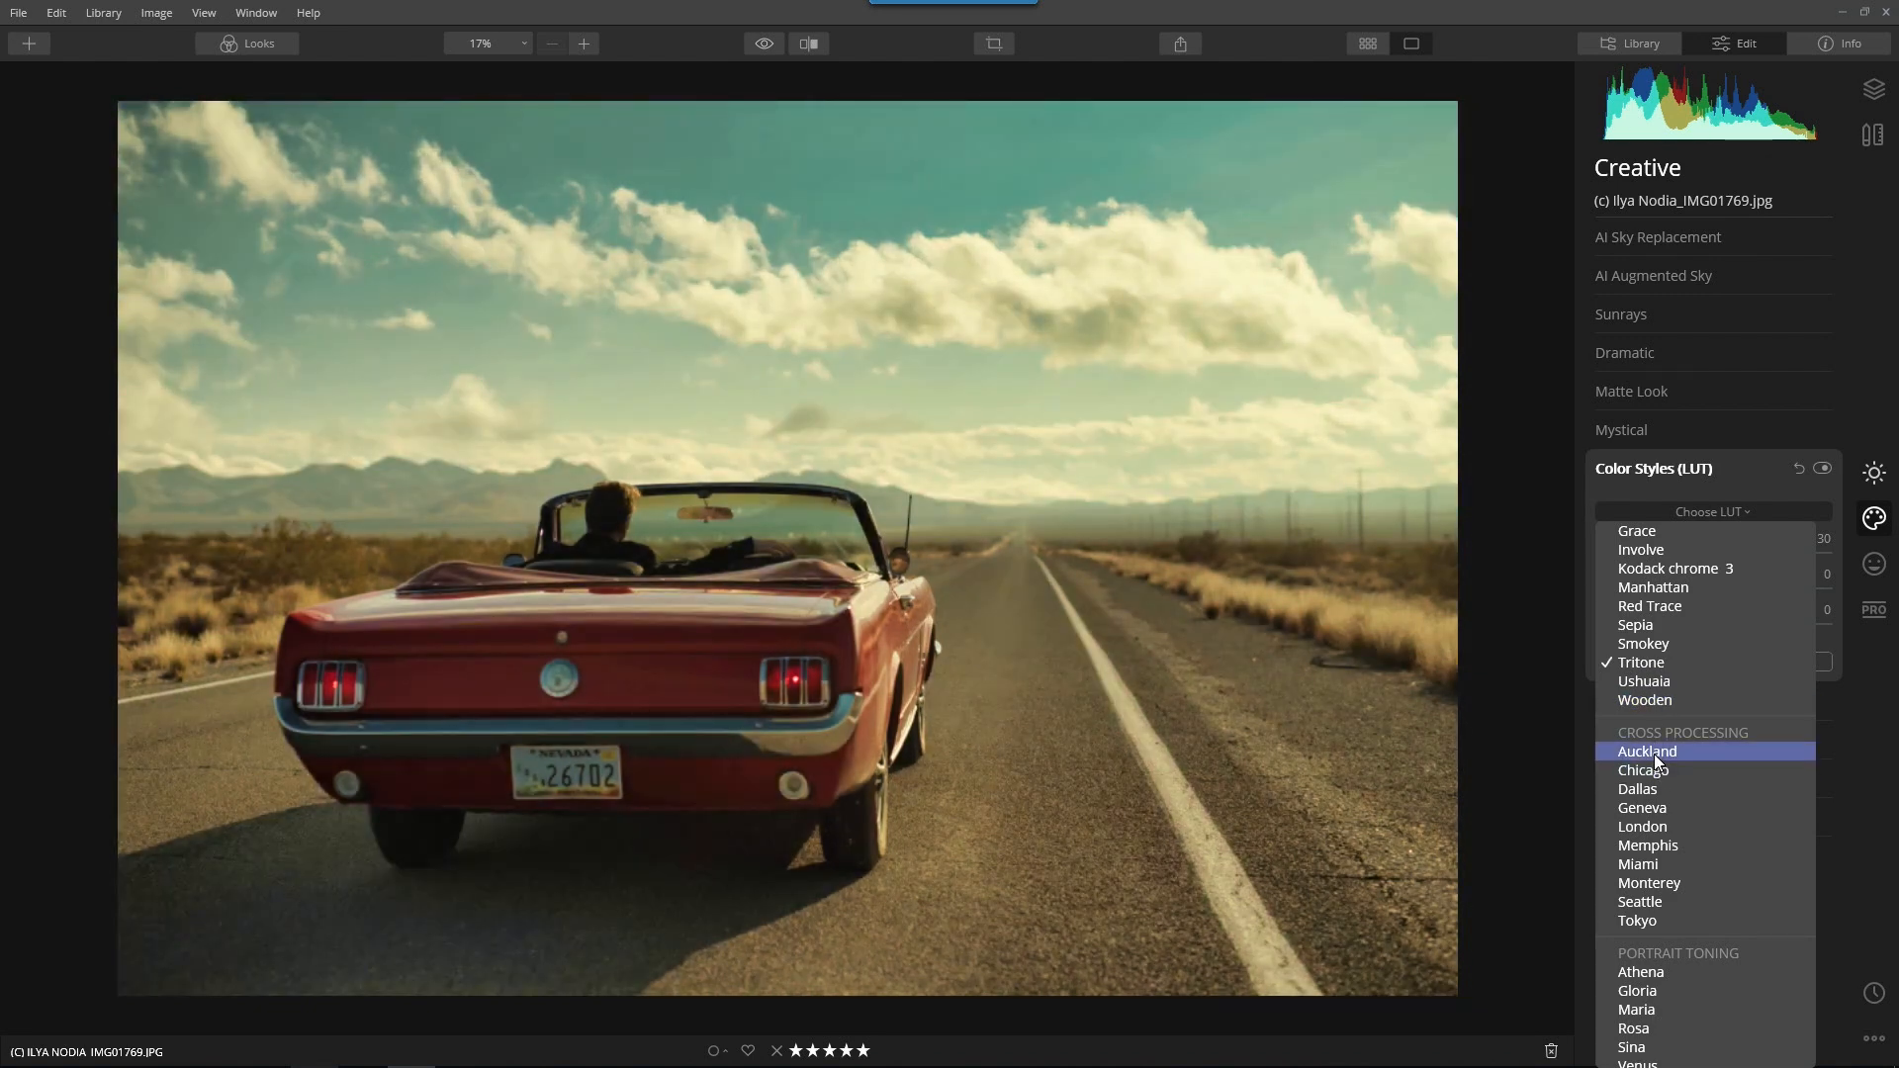
click(1653, 753)
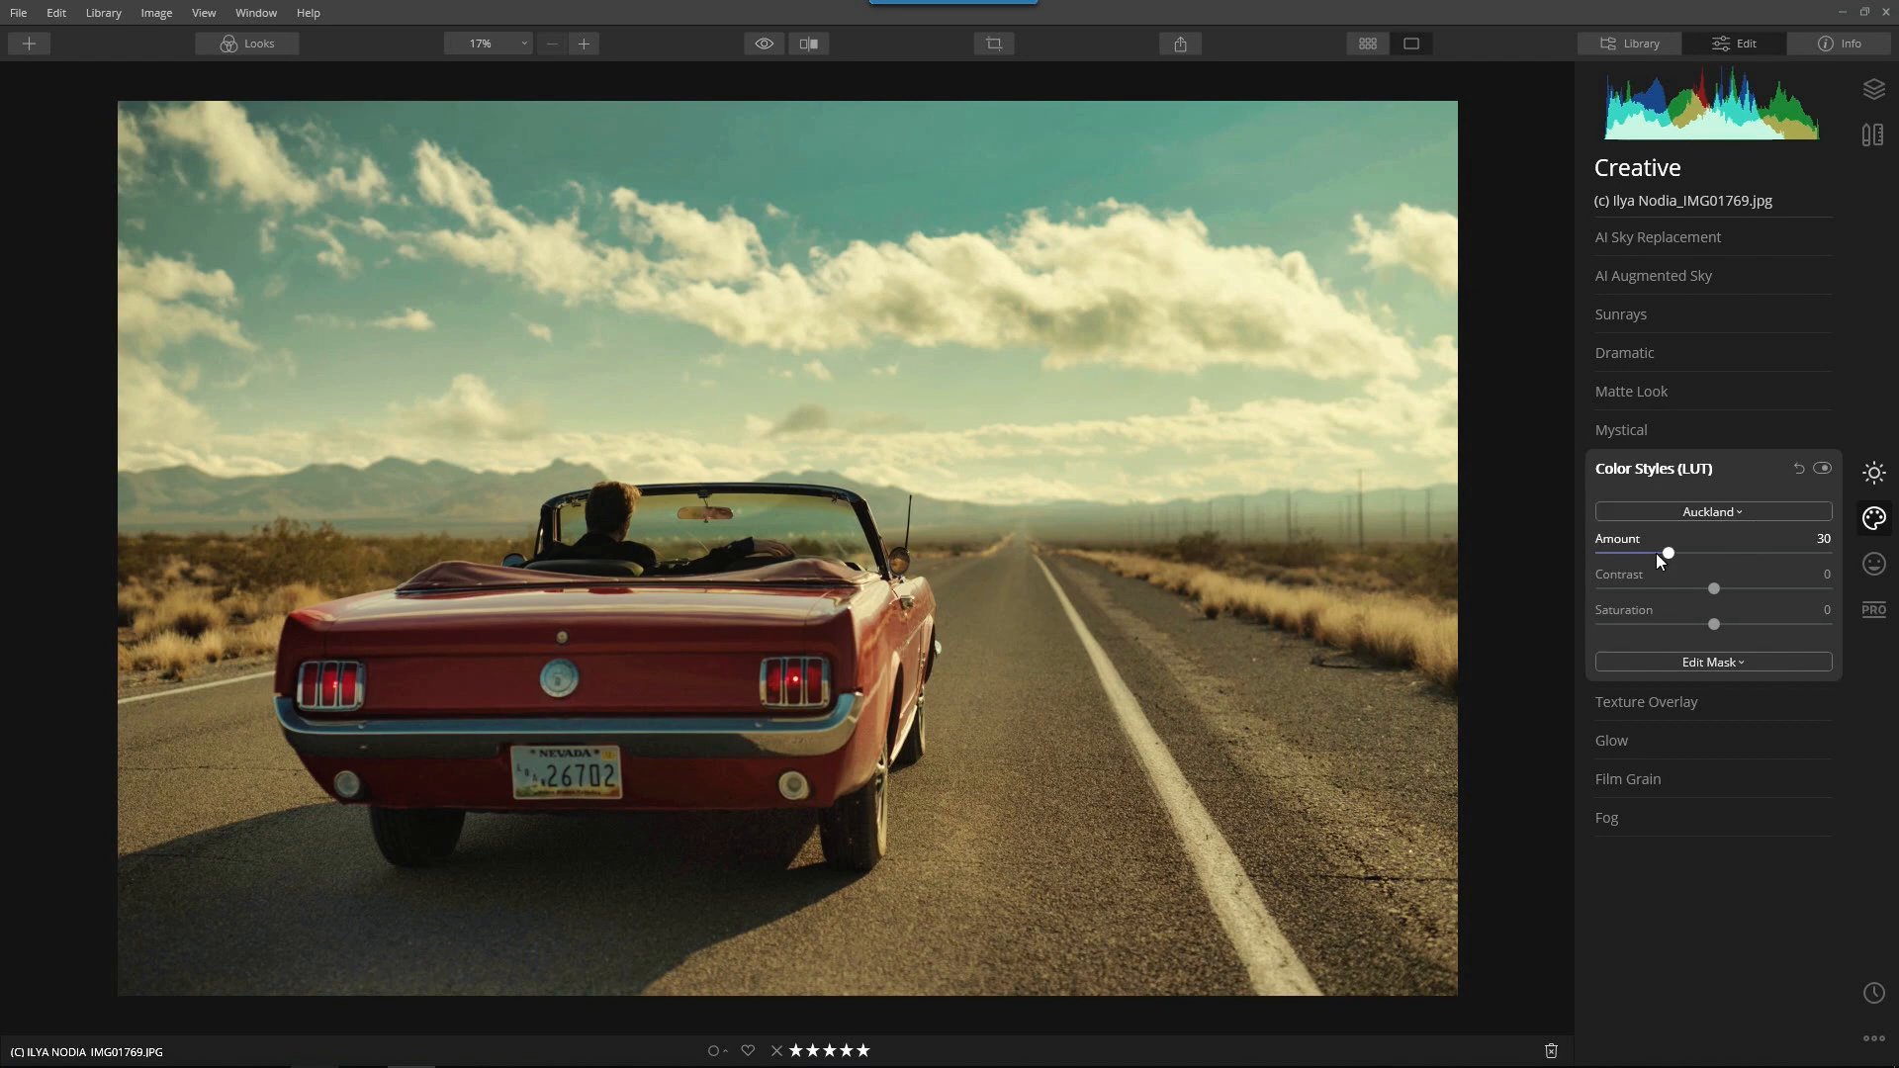
drag(1671, 554, 1635, 567)
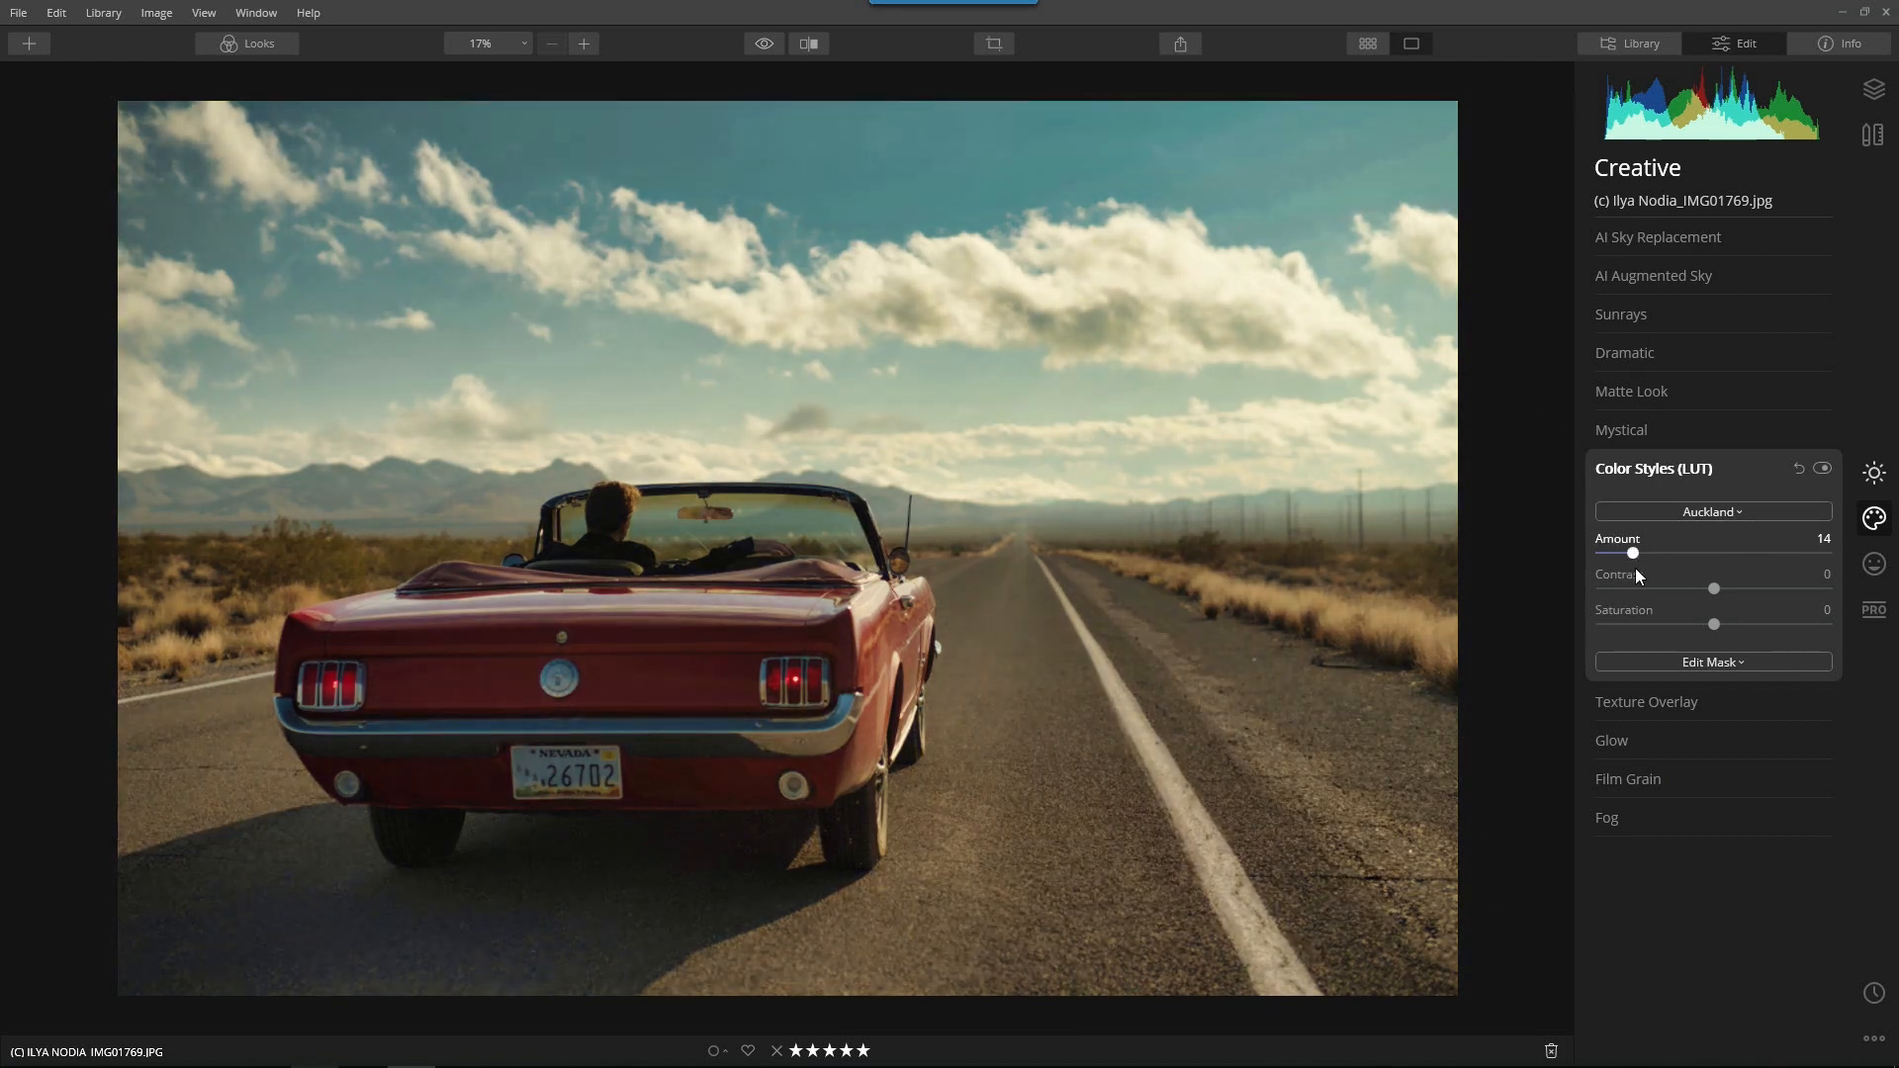
click(763, 44)
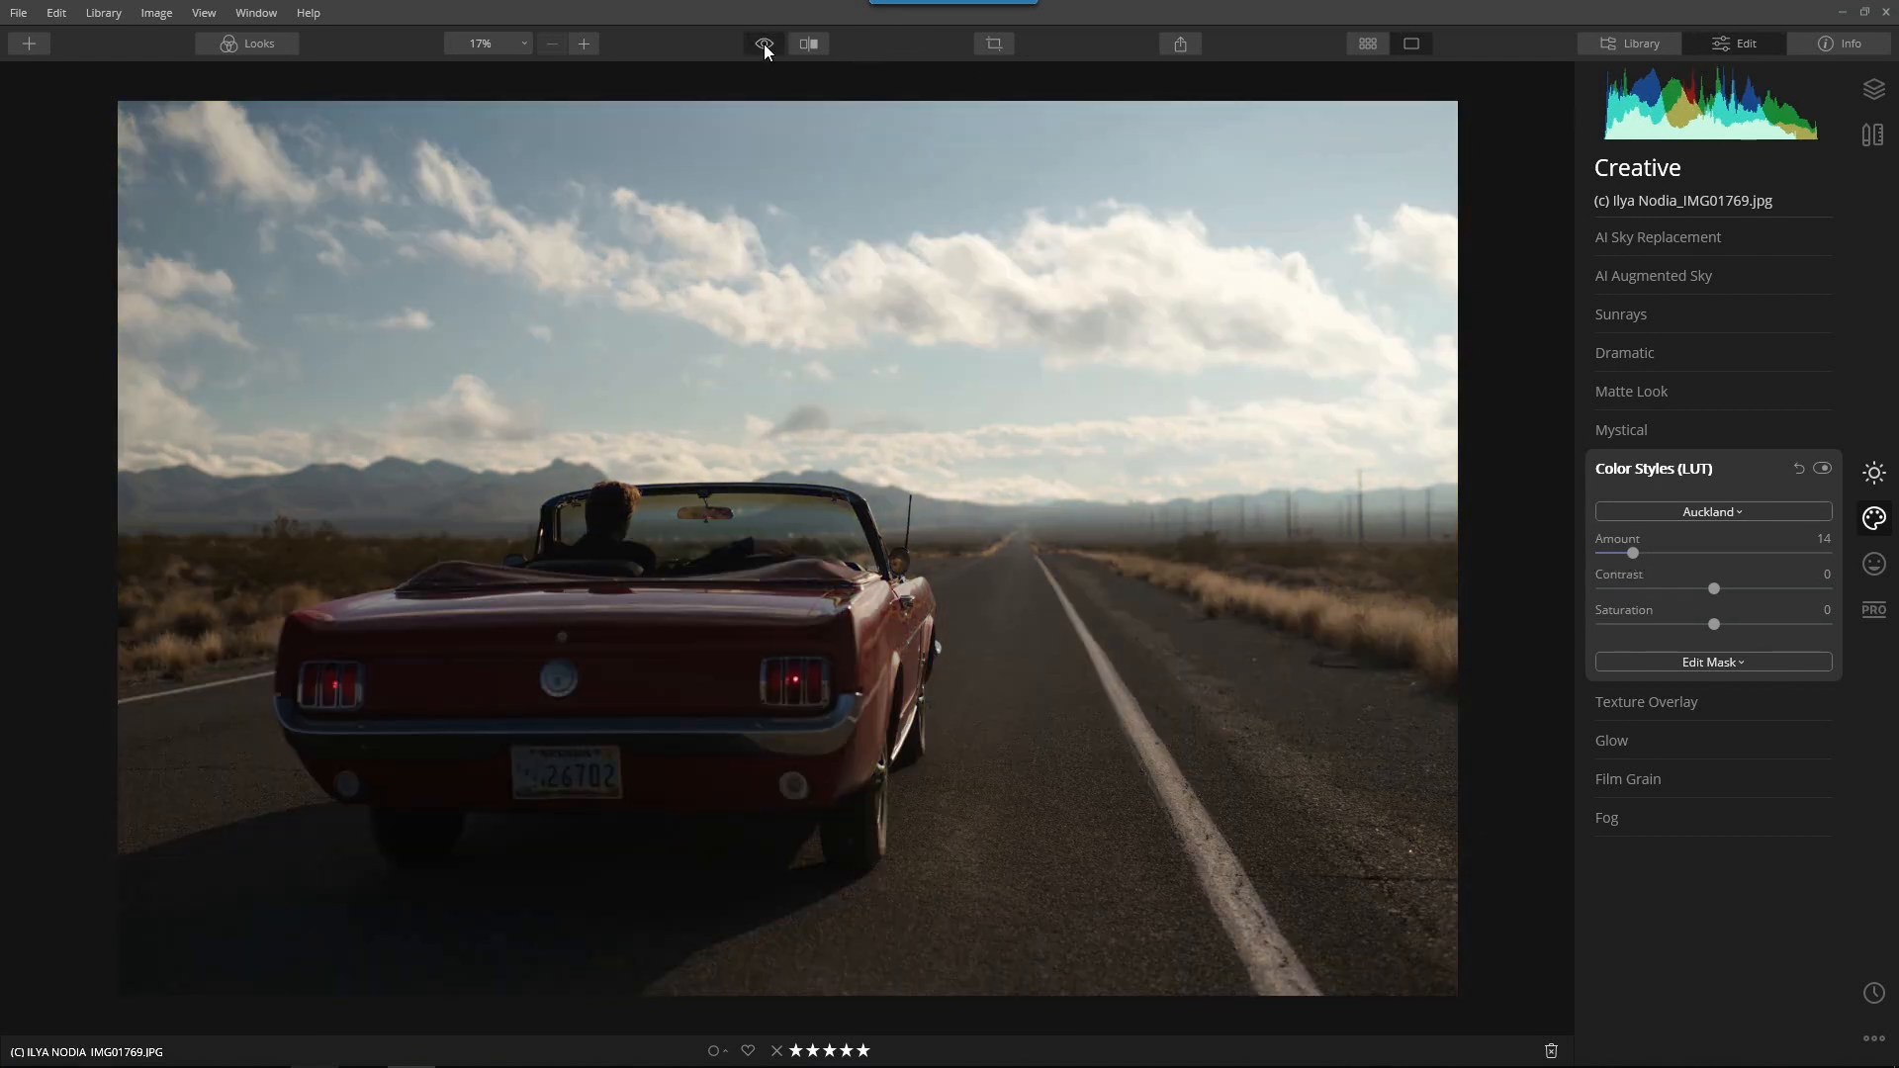
click(764, 44)
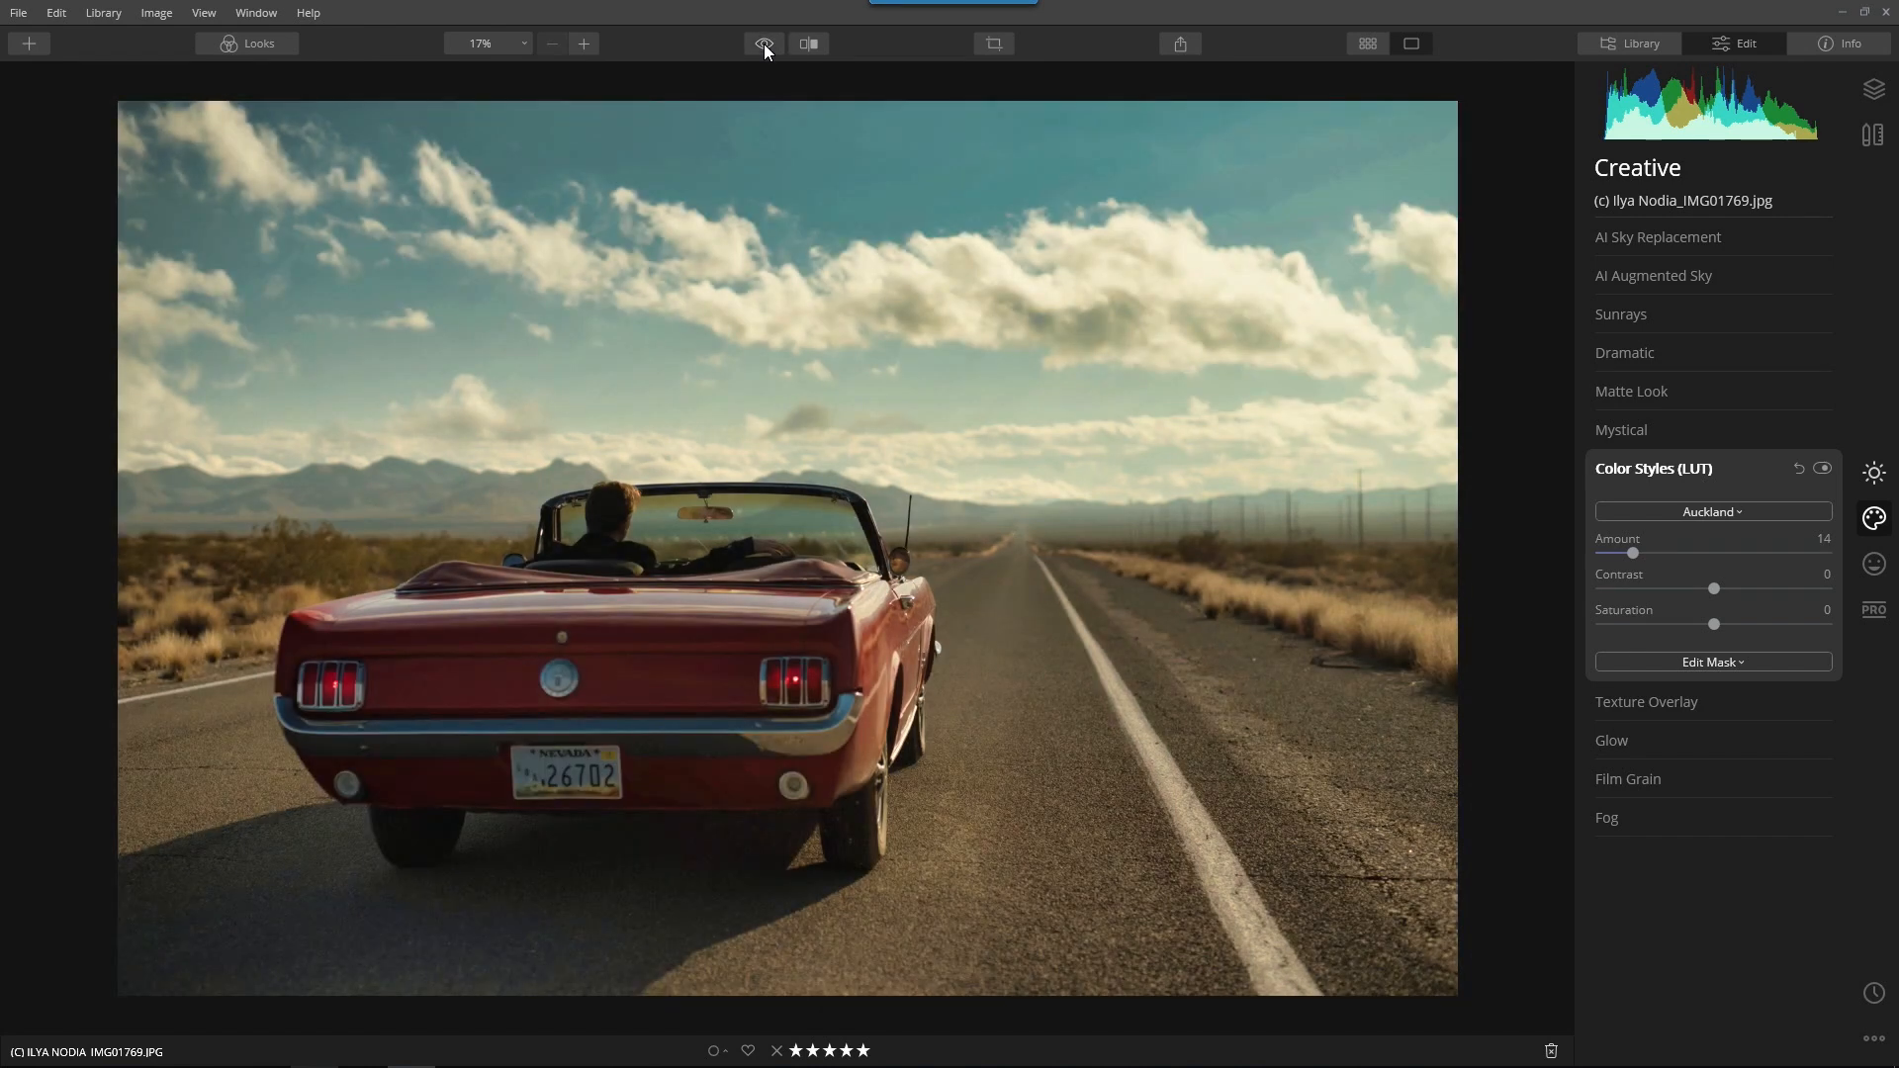
click(1652, 475)
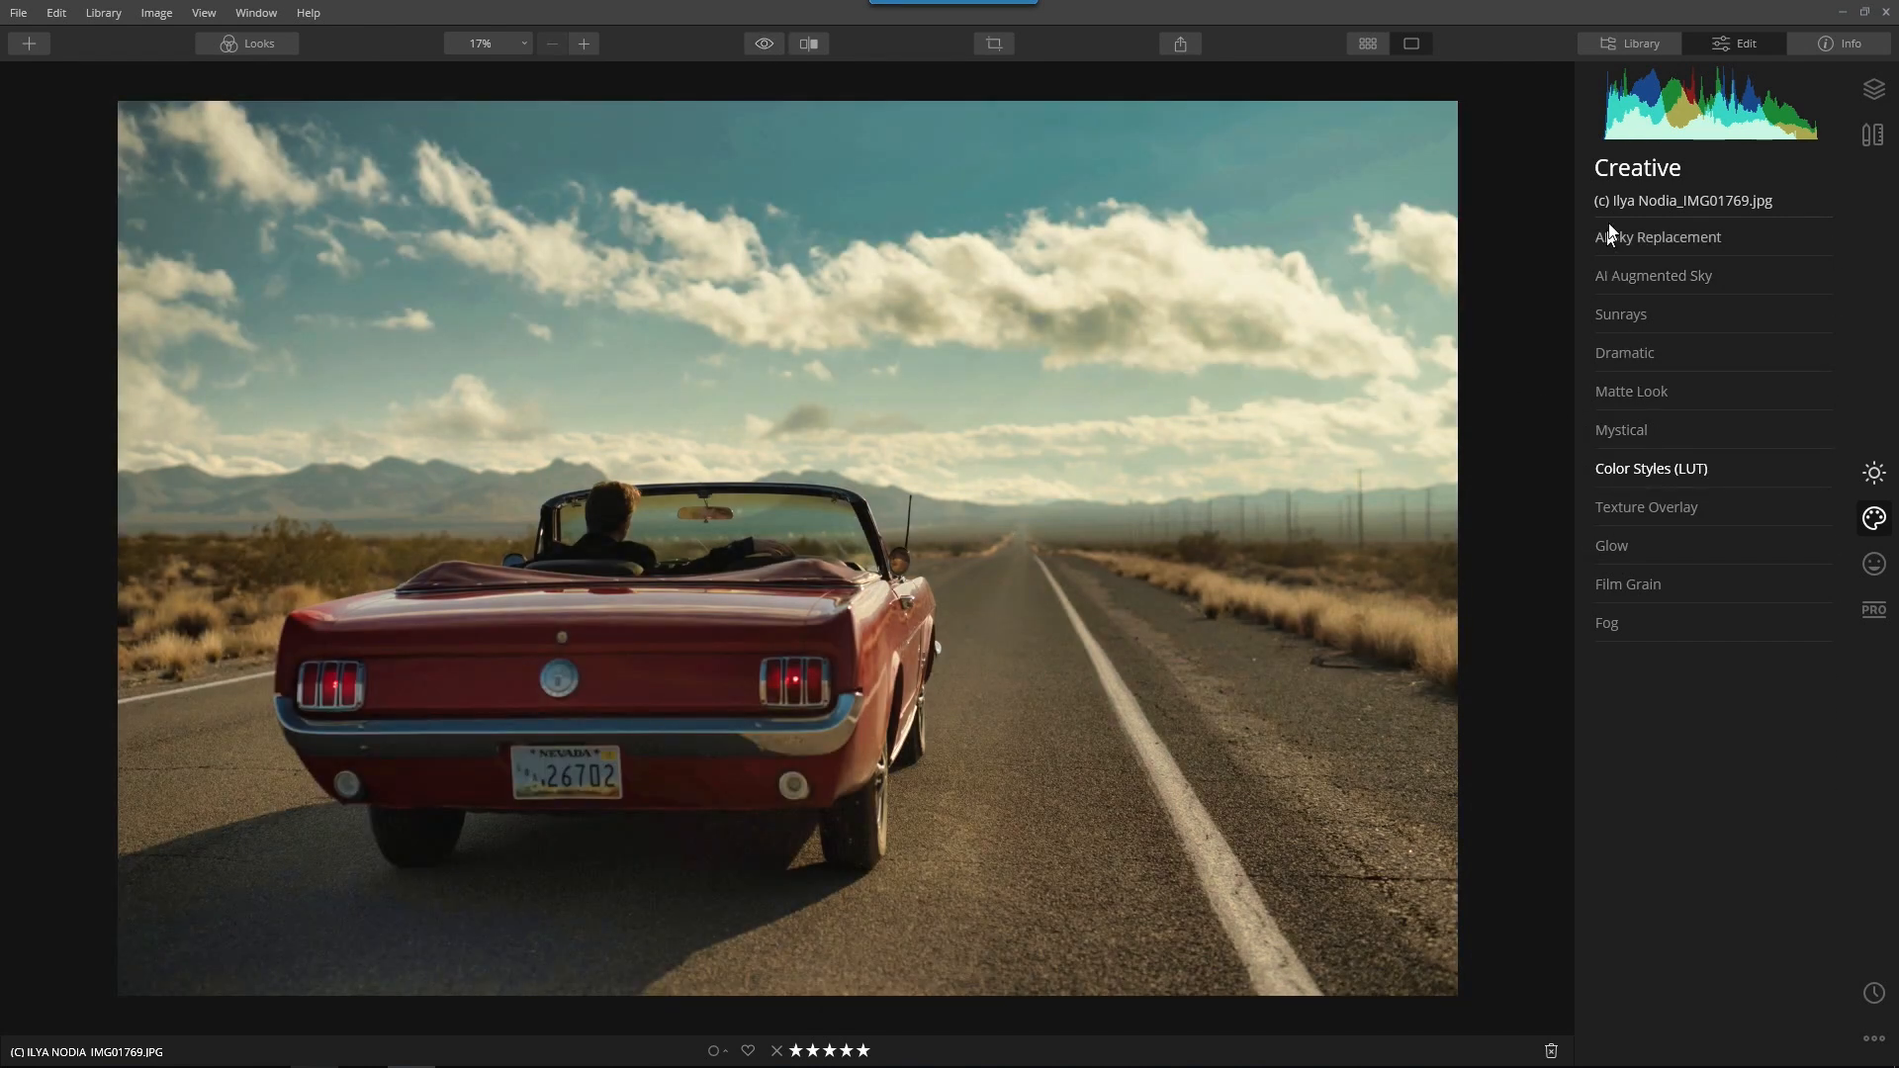
- Compare the car photo with and without its AI Enhance adjustments
click(1895, 480)
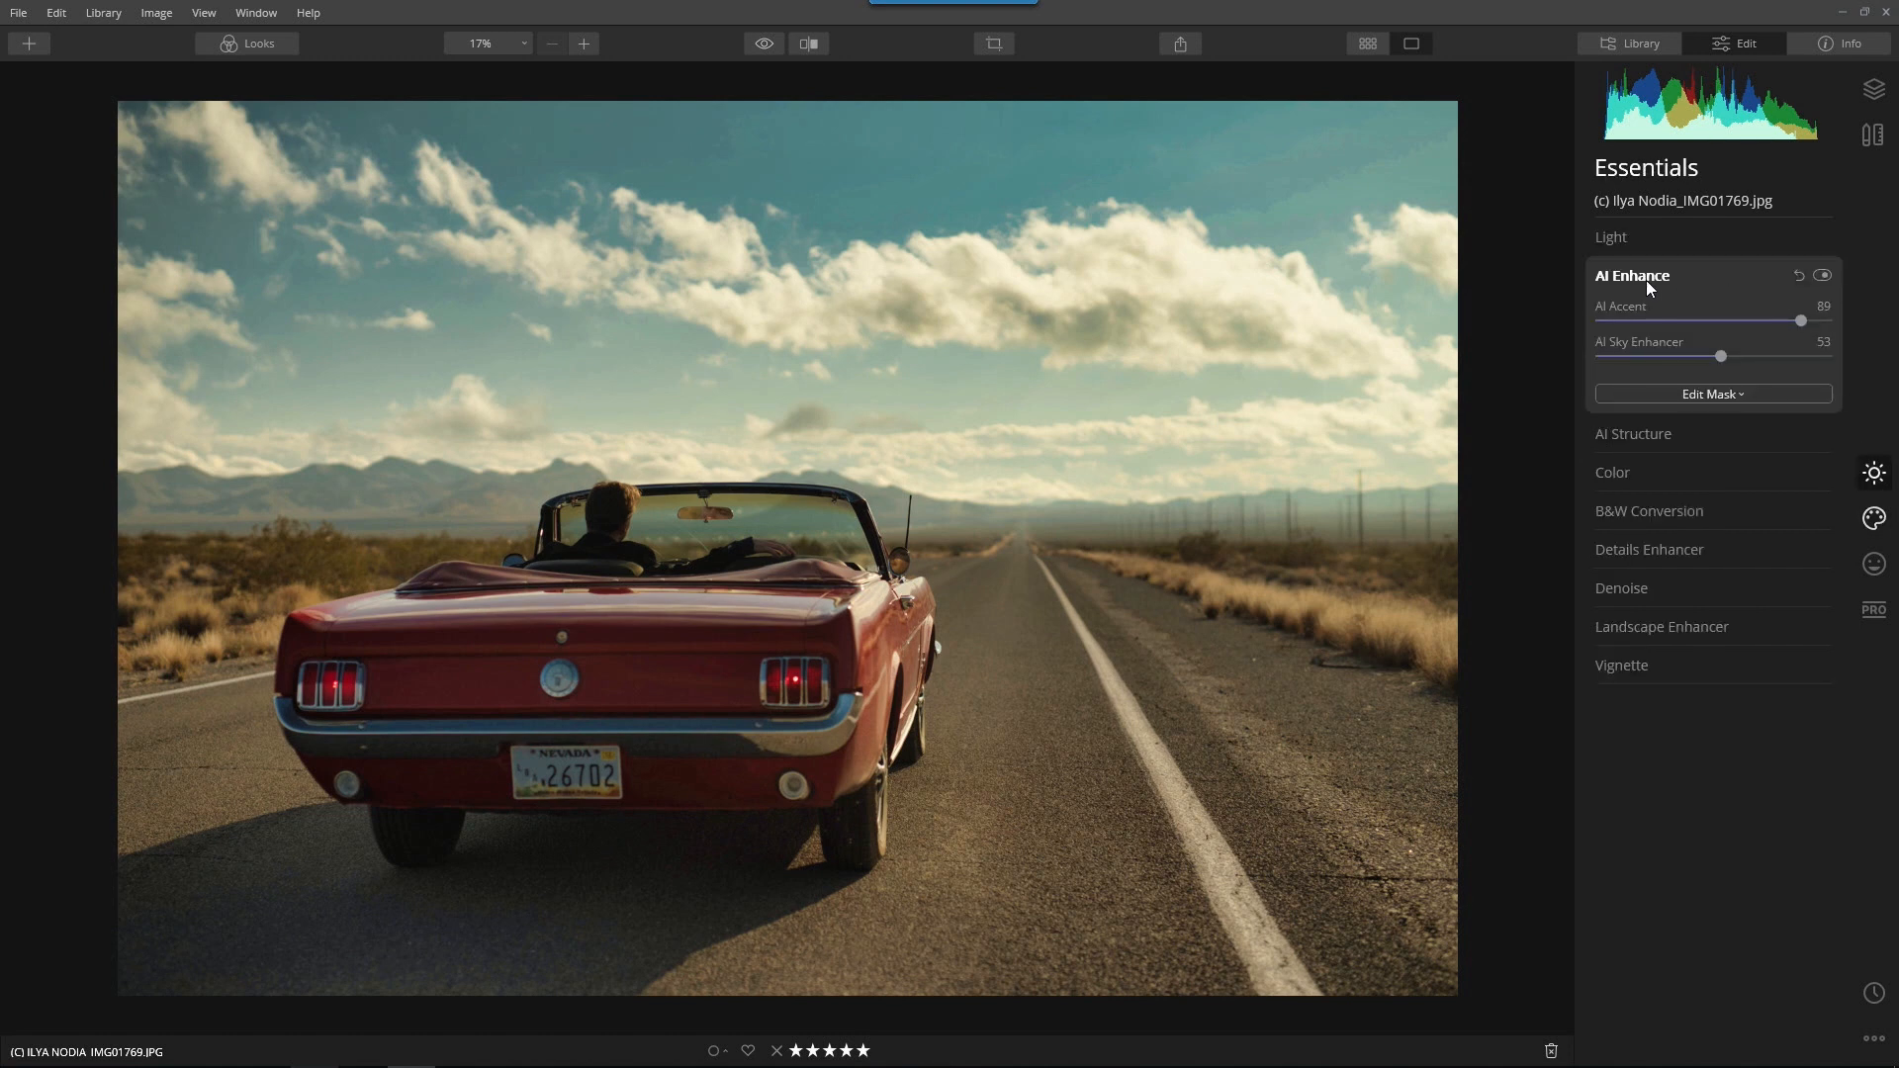
click(1823, 275)
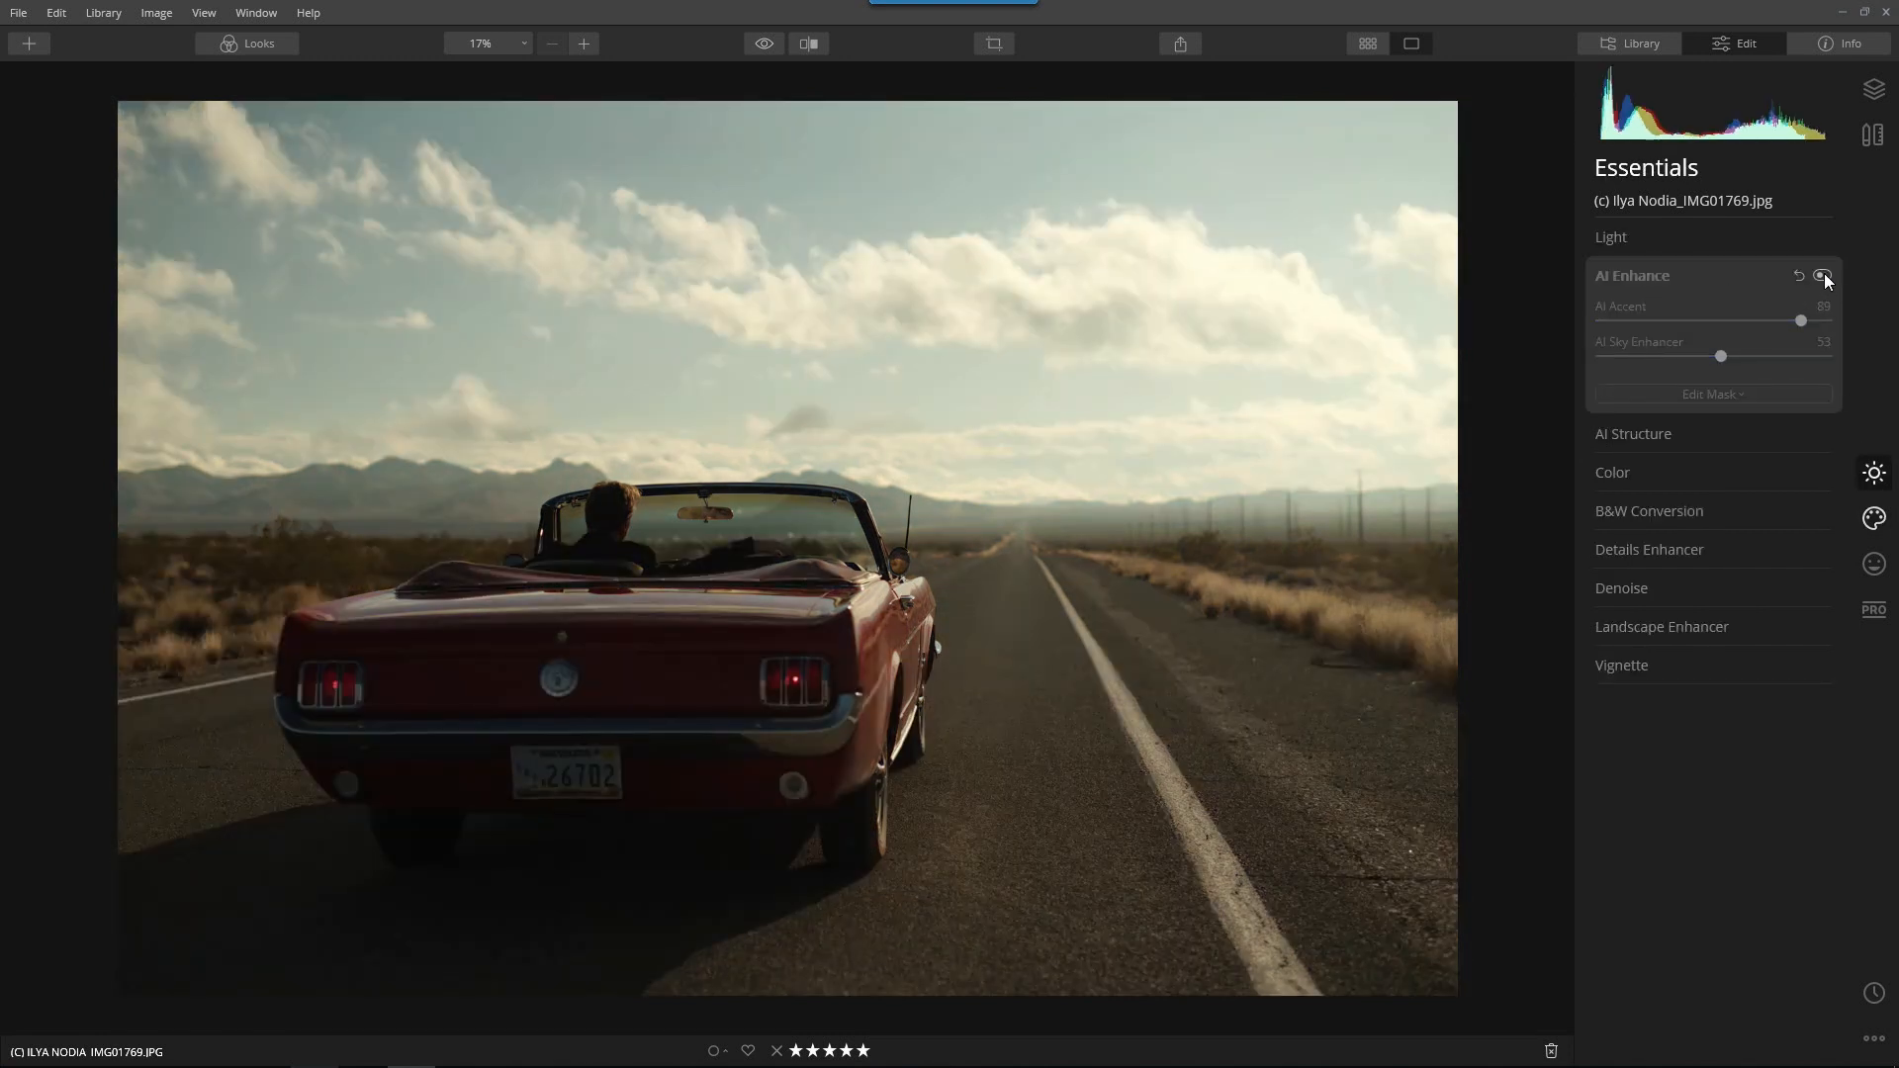
click(1823, 275)
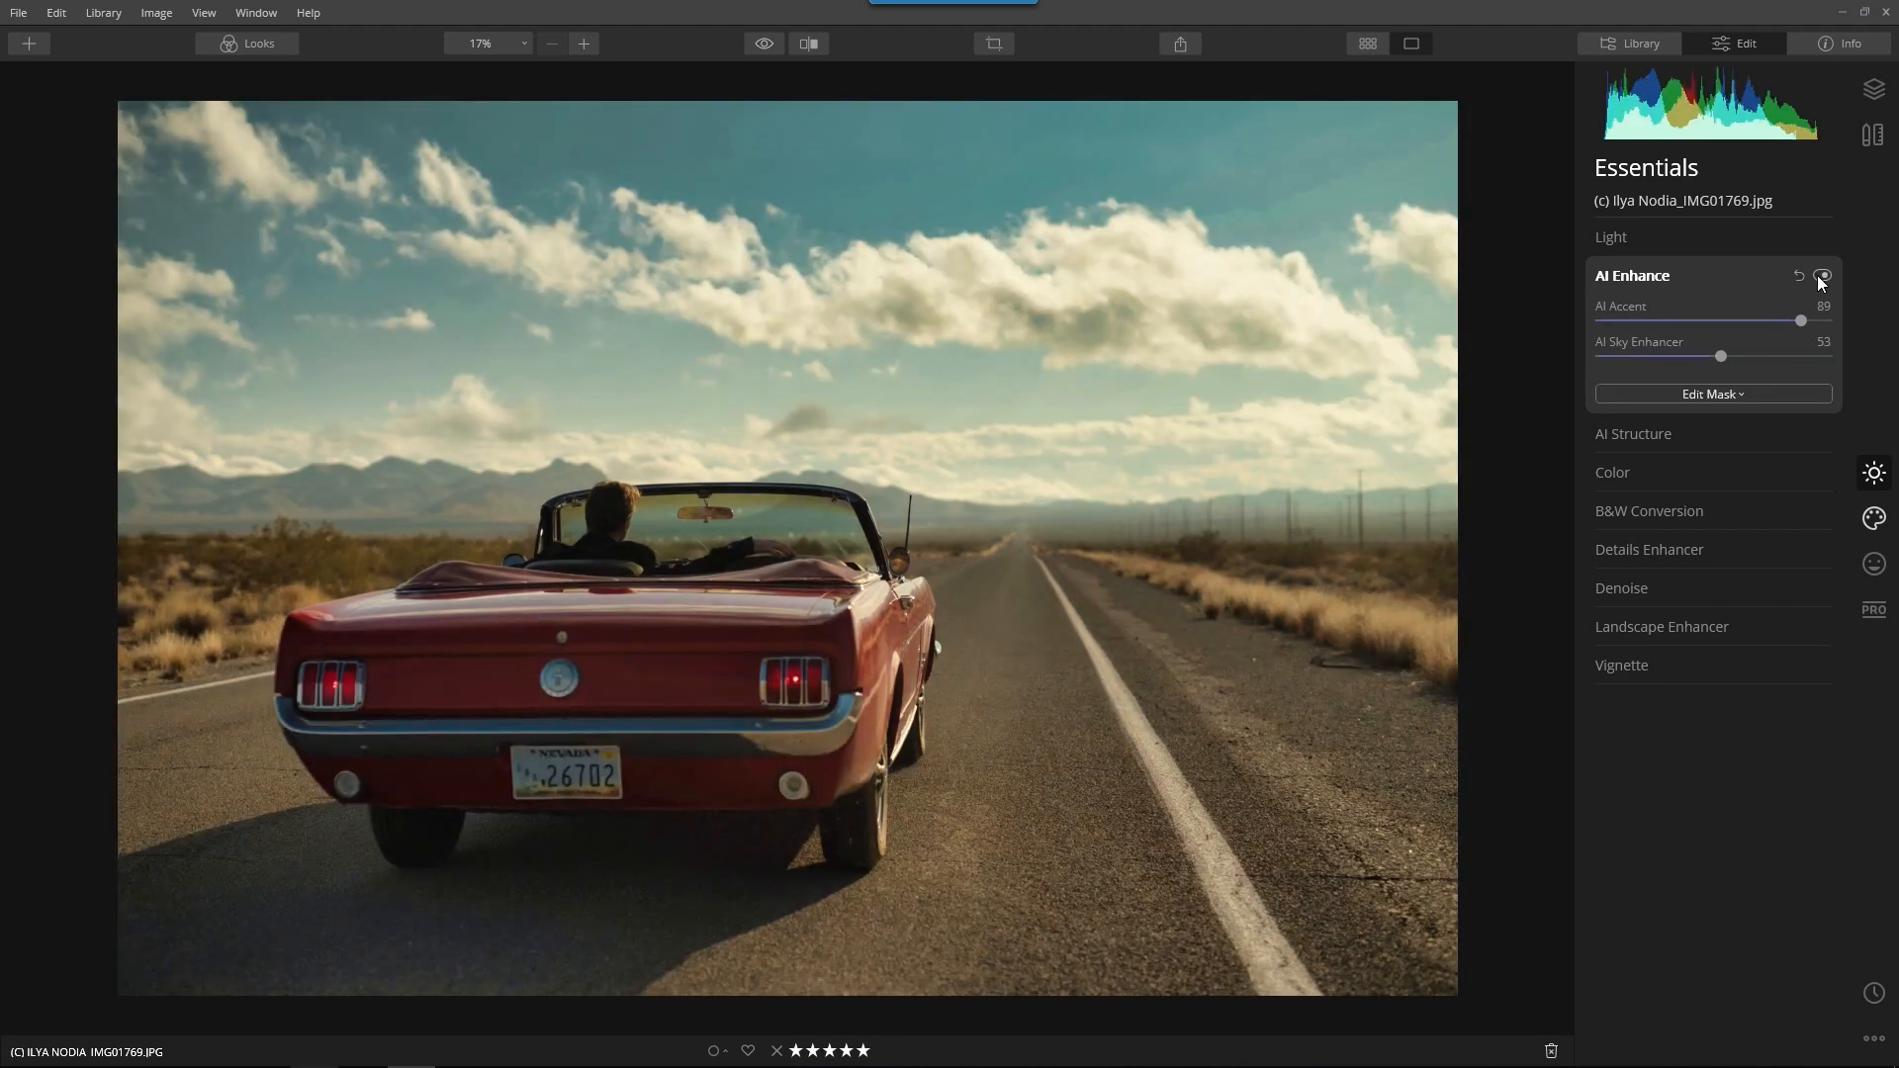
click(1820, 276)
click(1820, 276)
click(1660, 277)
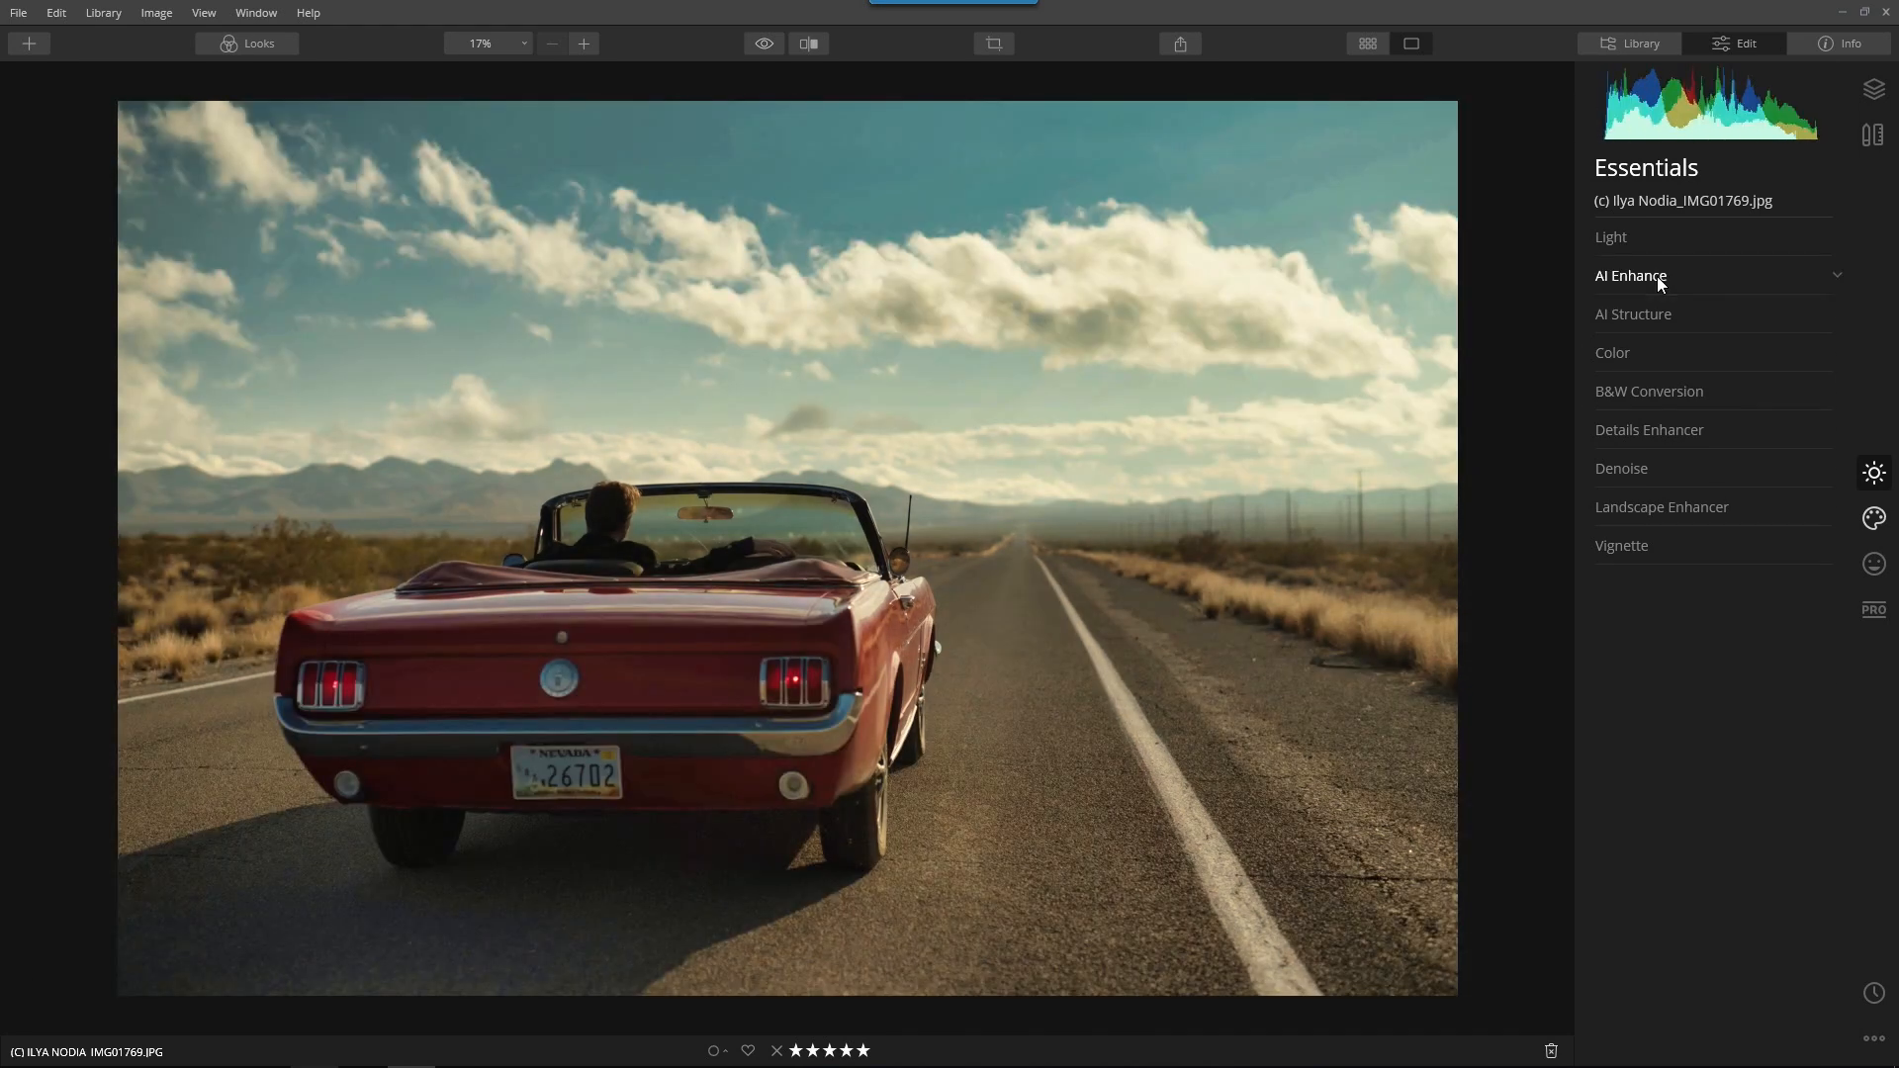
click(1604, 239)
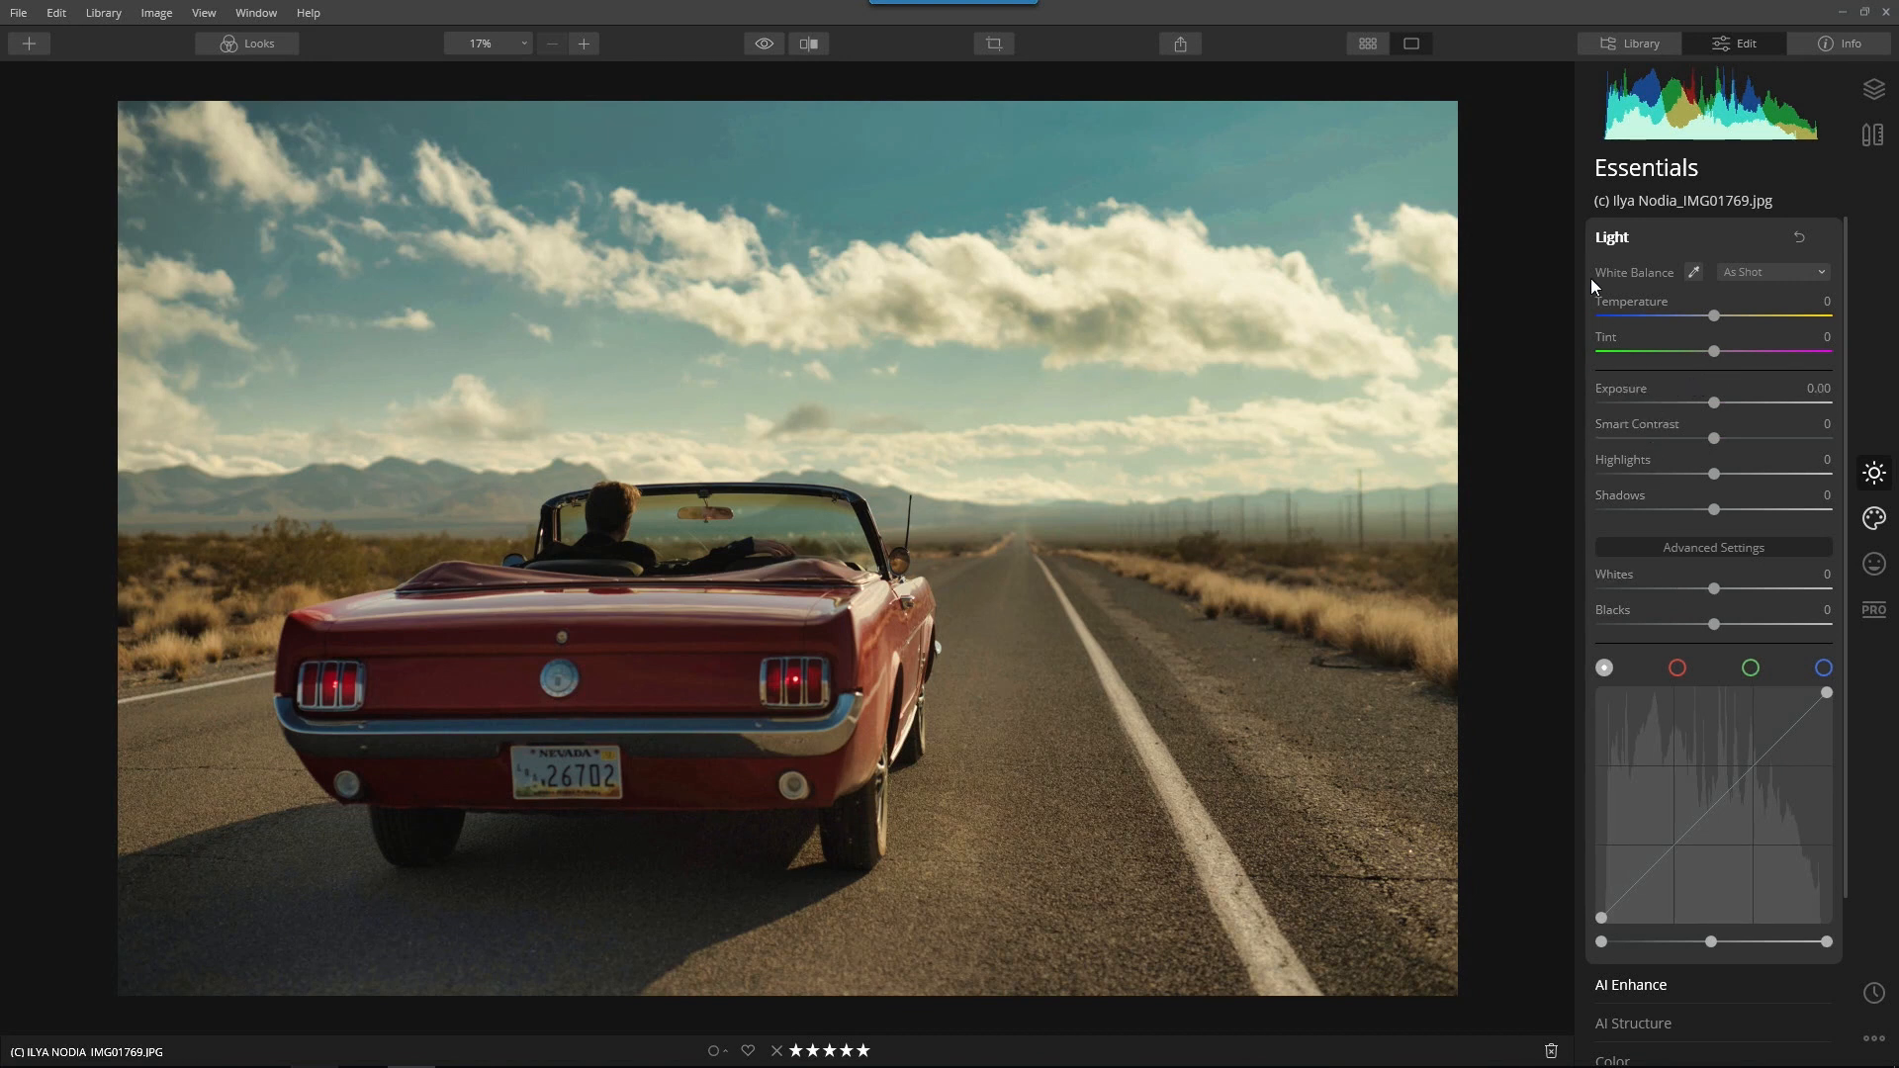
click(1633, 238)
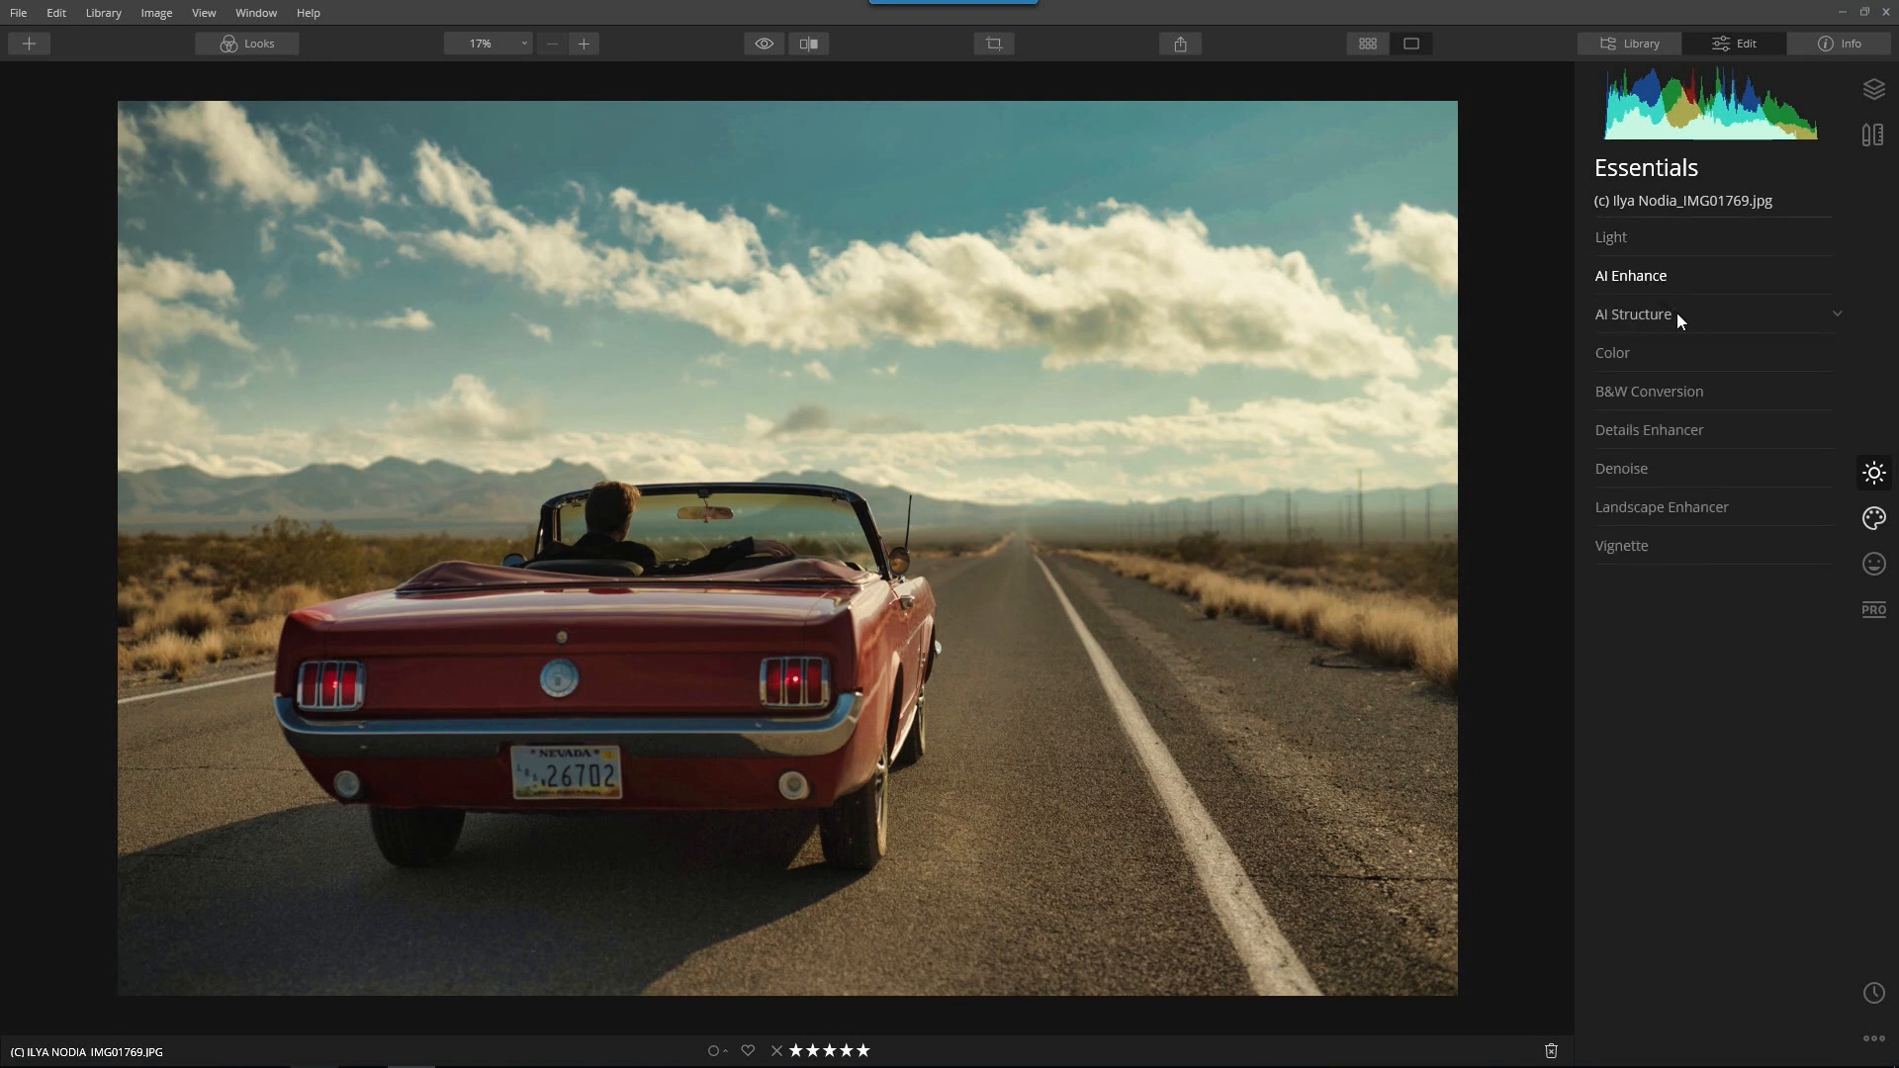
click(1642, 277)
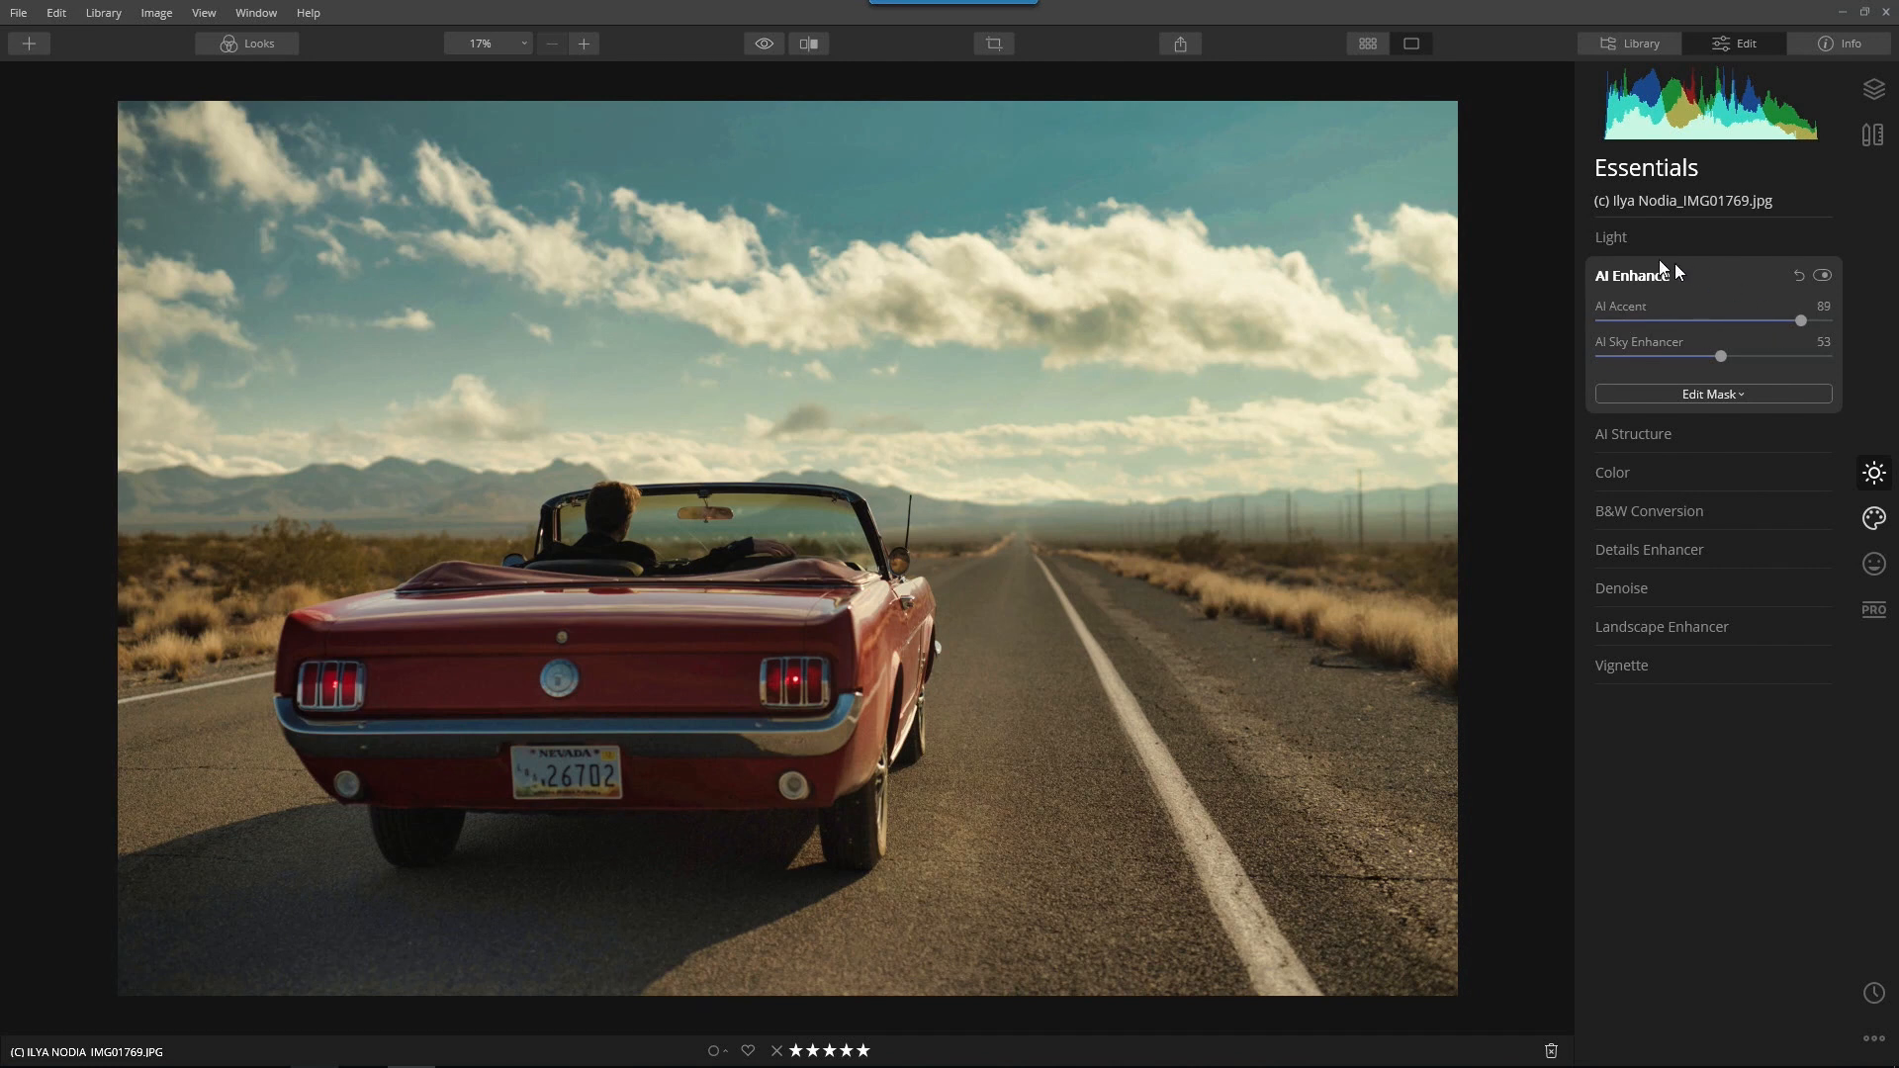
- Set the car photo's Smart Contrast to 33, Whites to 18 and Blacks to -15 in the Light adjustments
click(1623, 238)
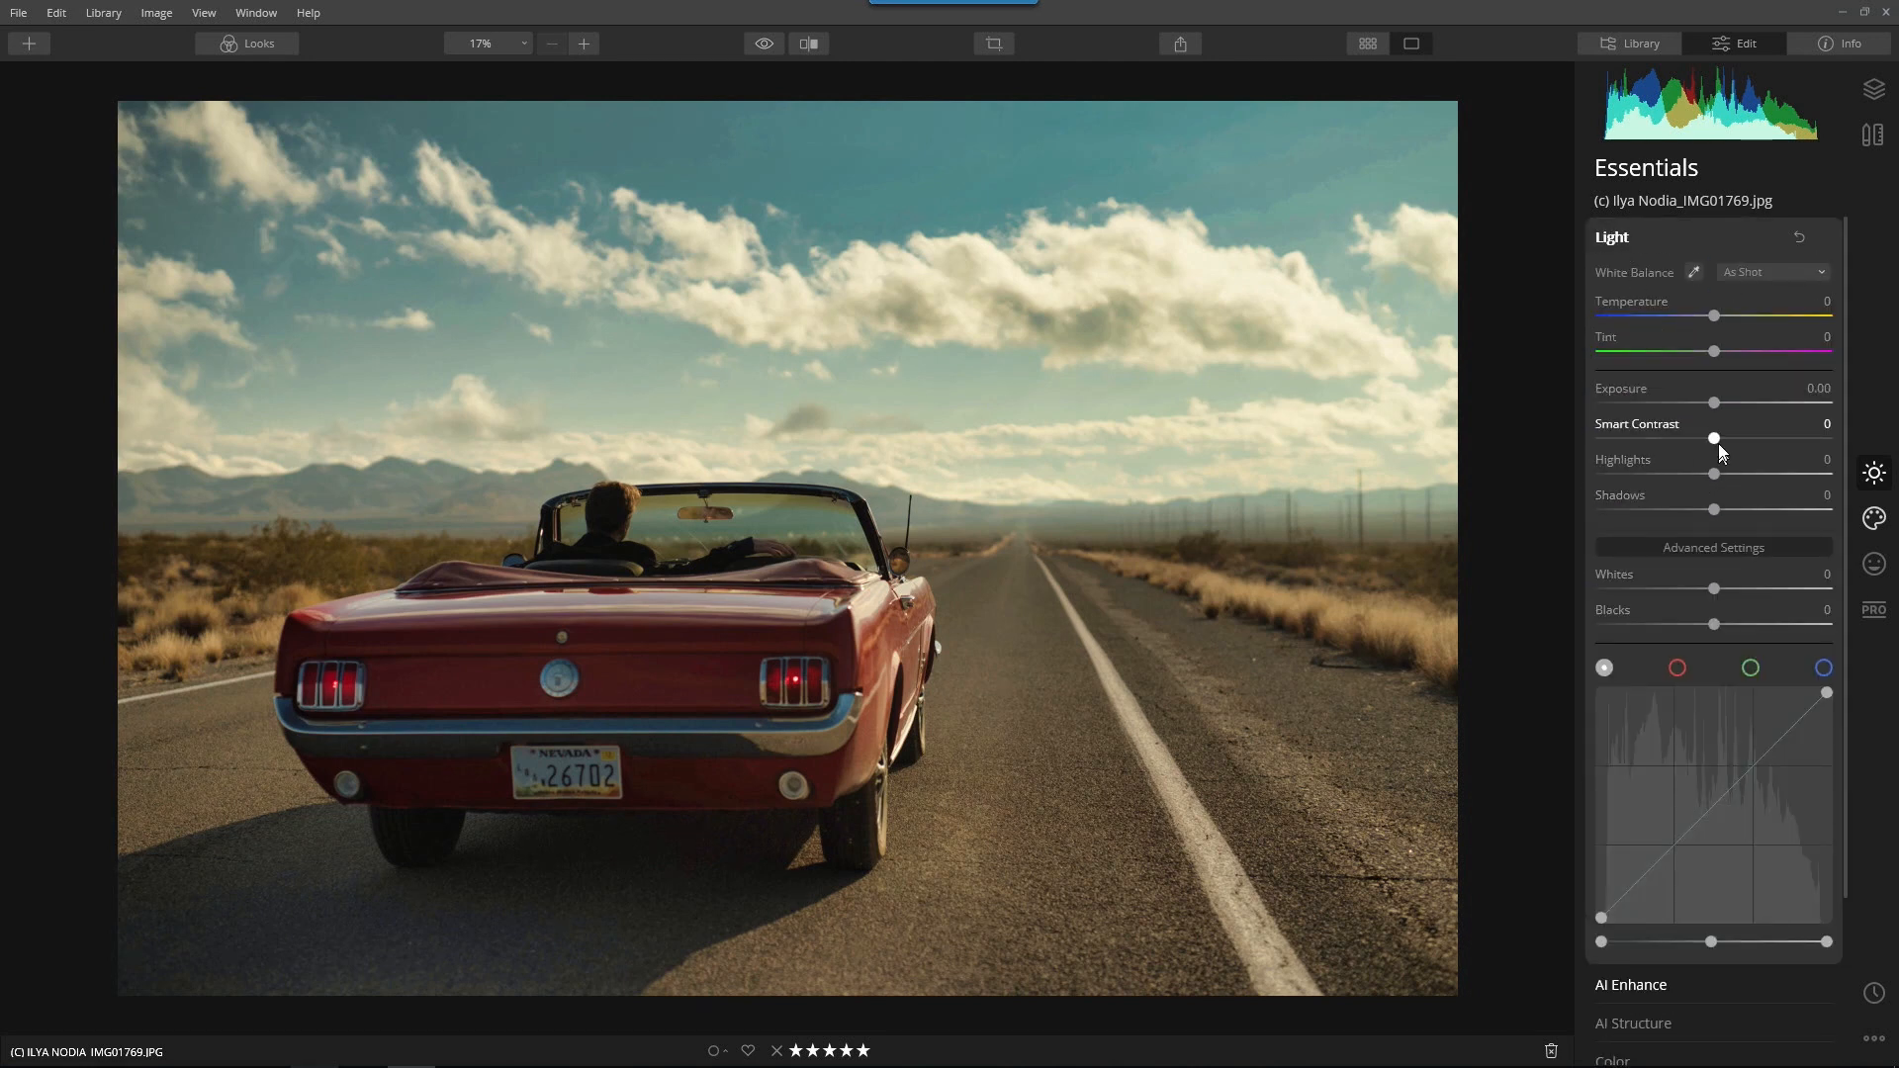
drag(1714, 438, 1748, 443)
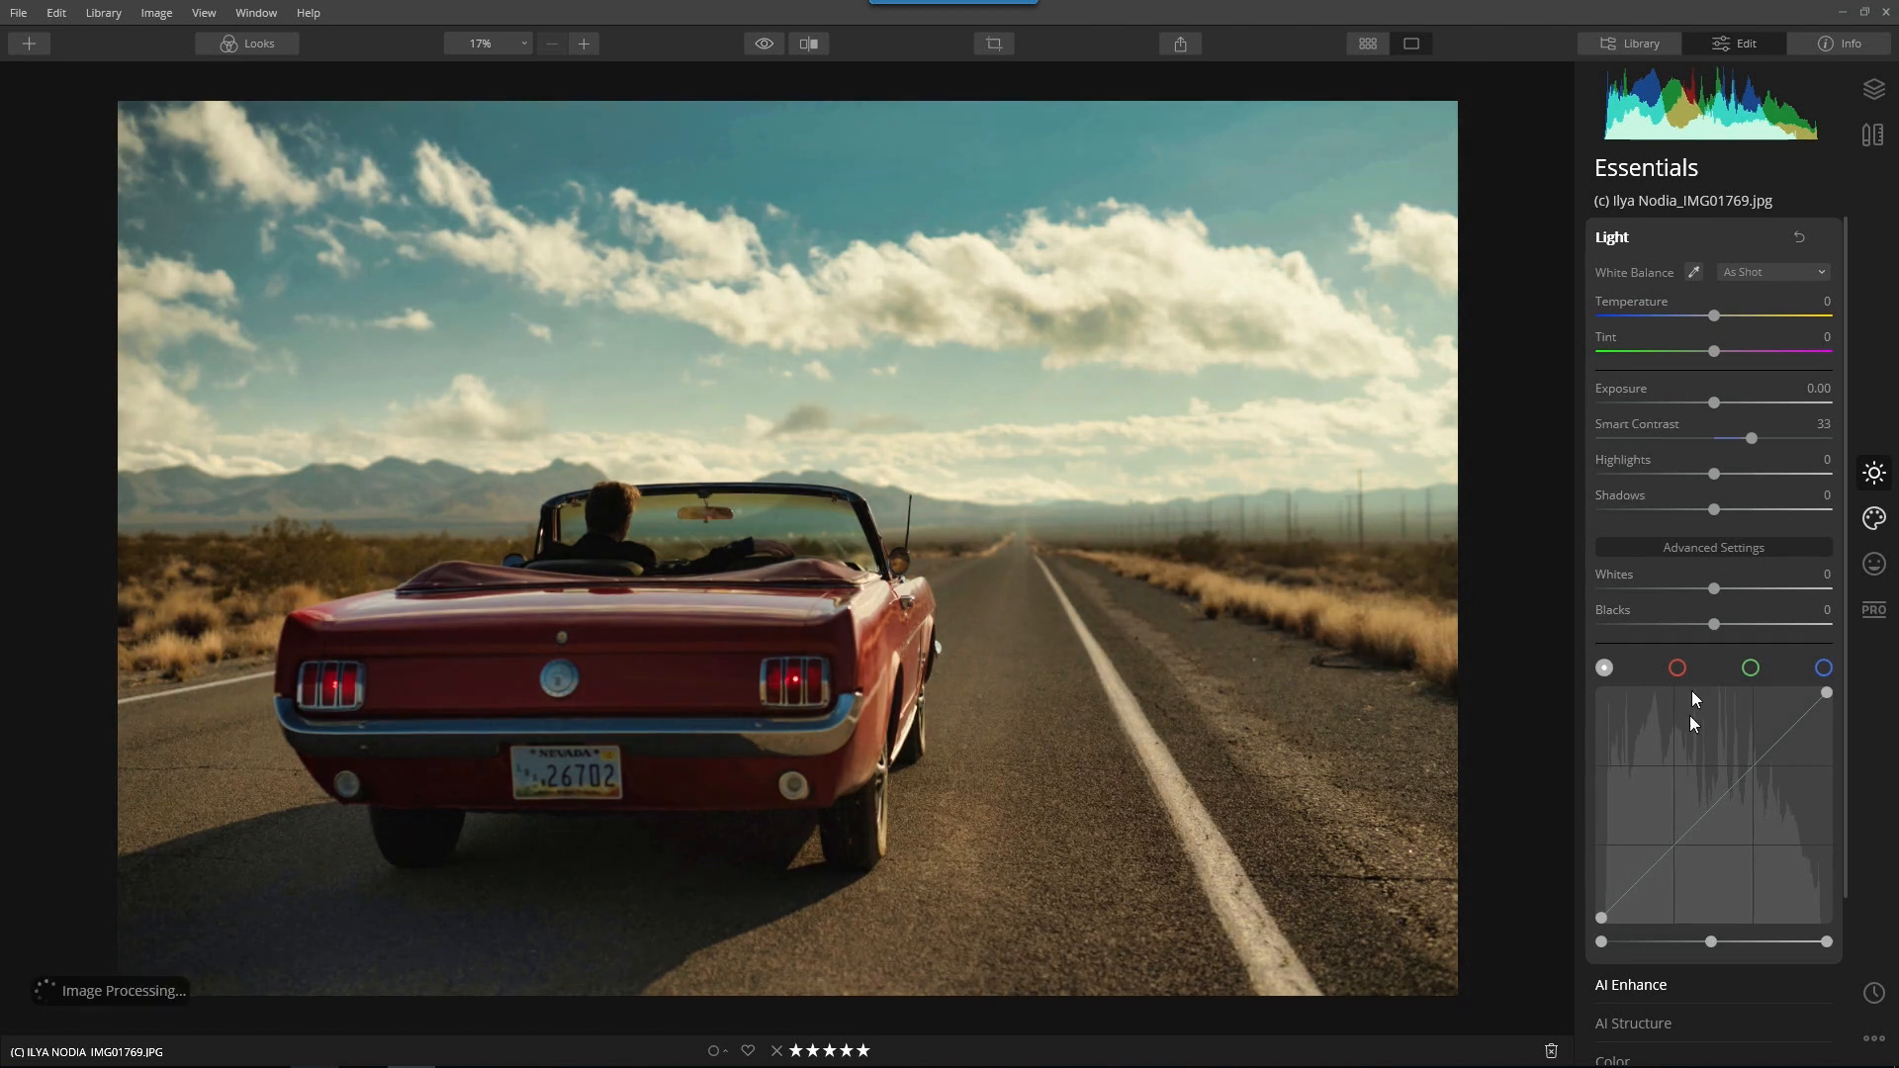
scroll(1704, 916, down, 2)
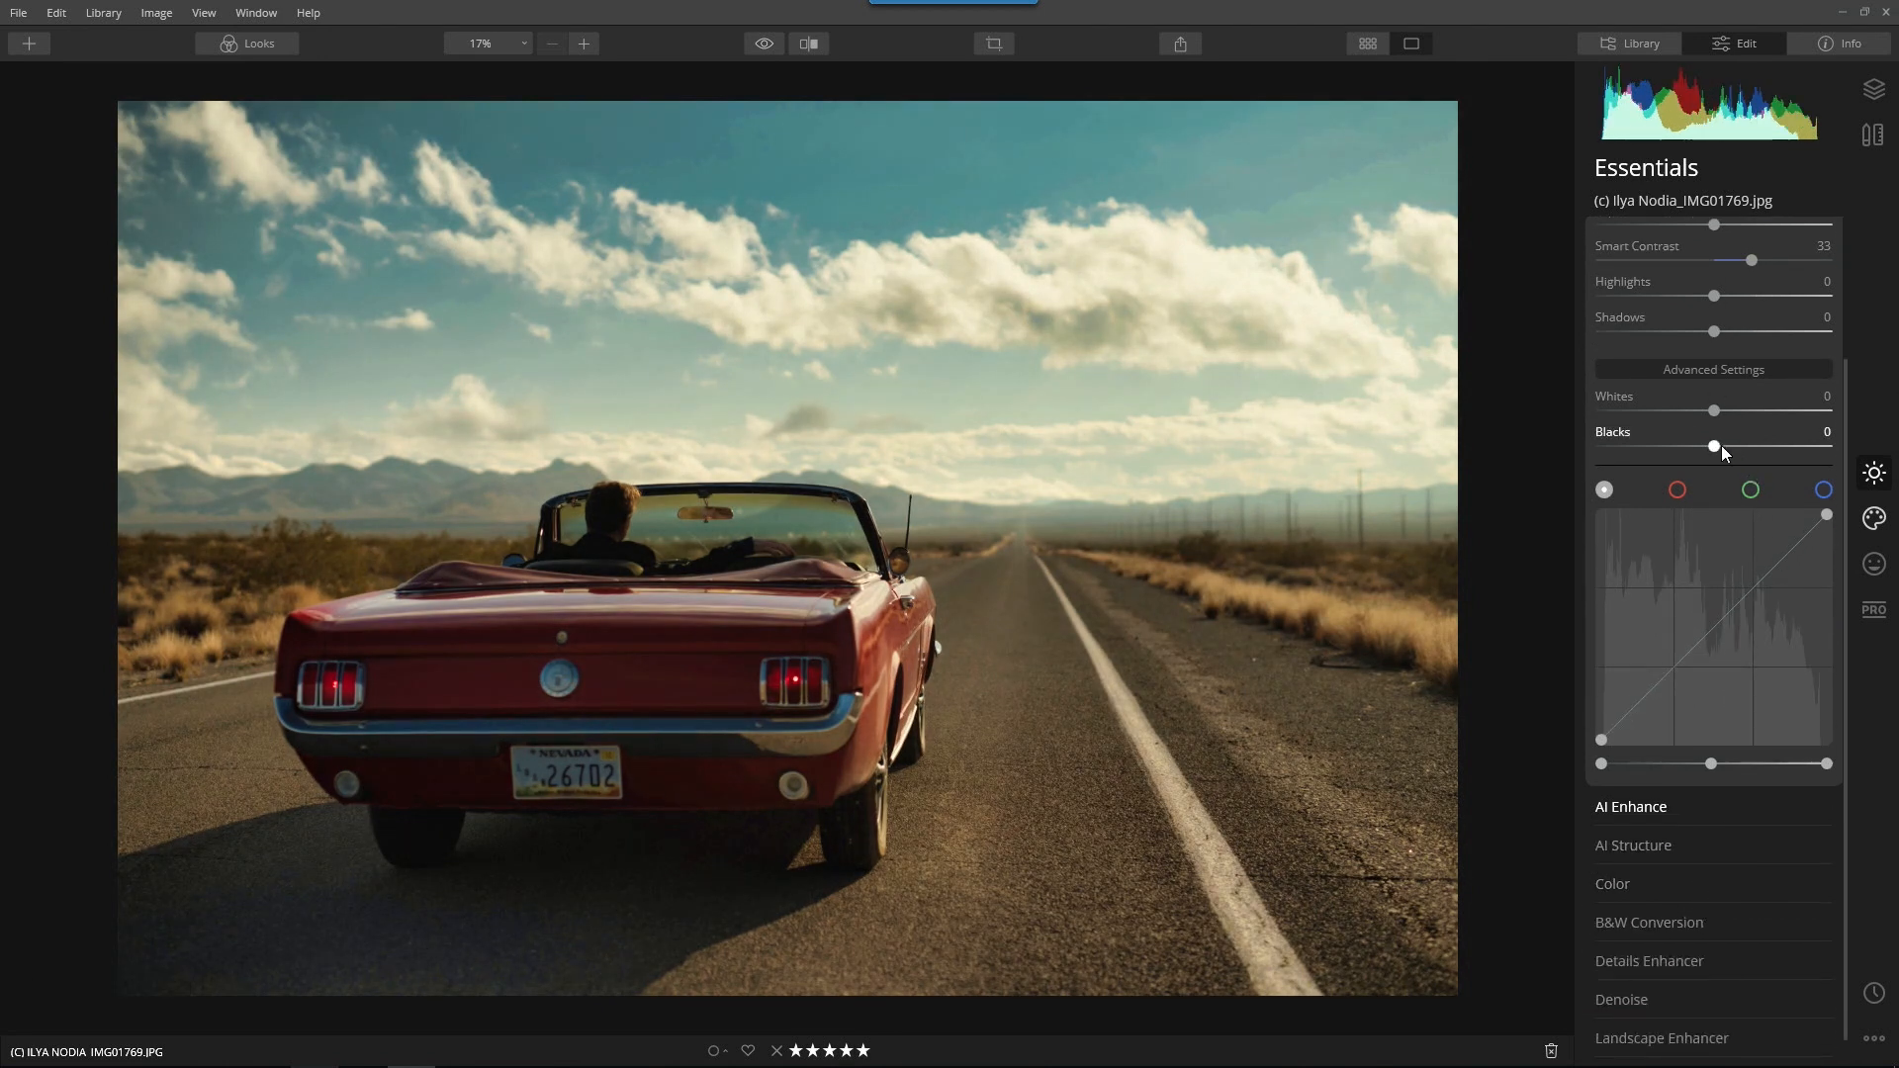
drag(1715, 446, 1737, 408)
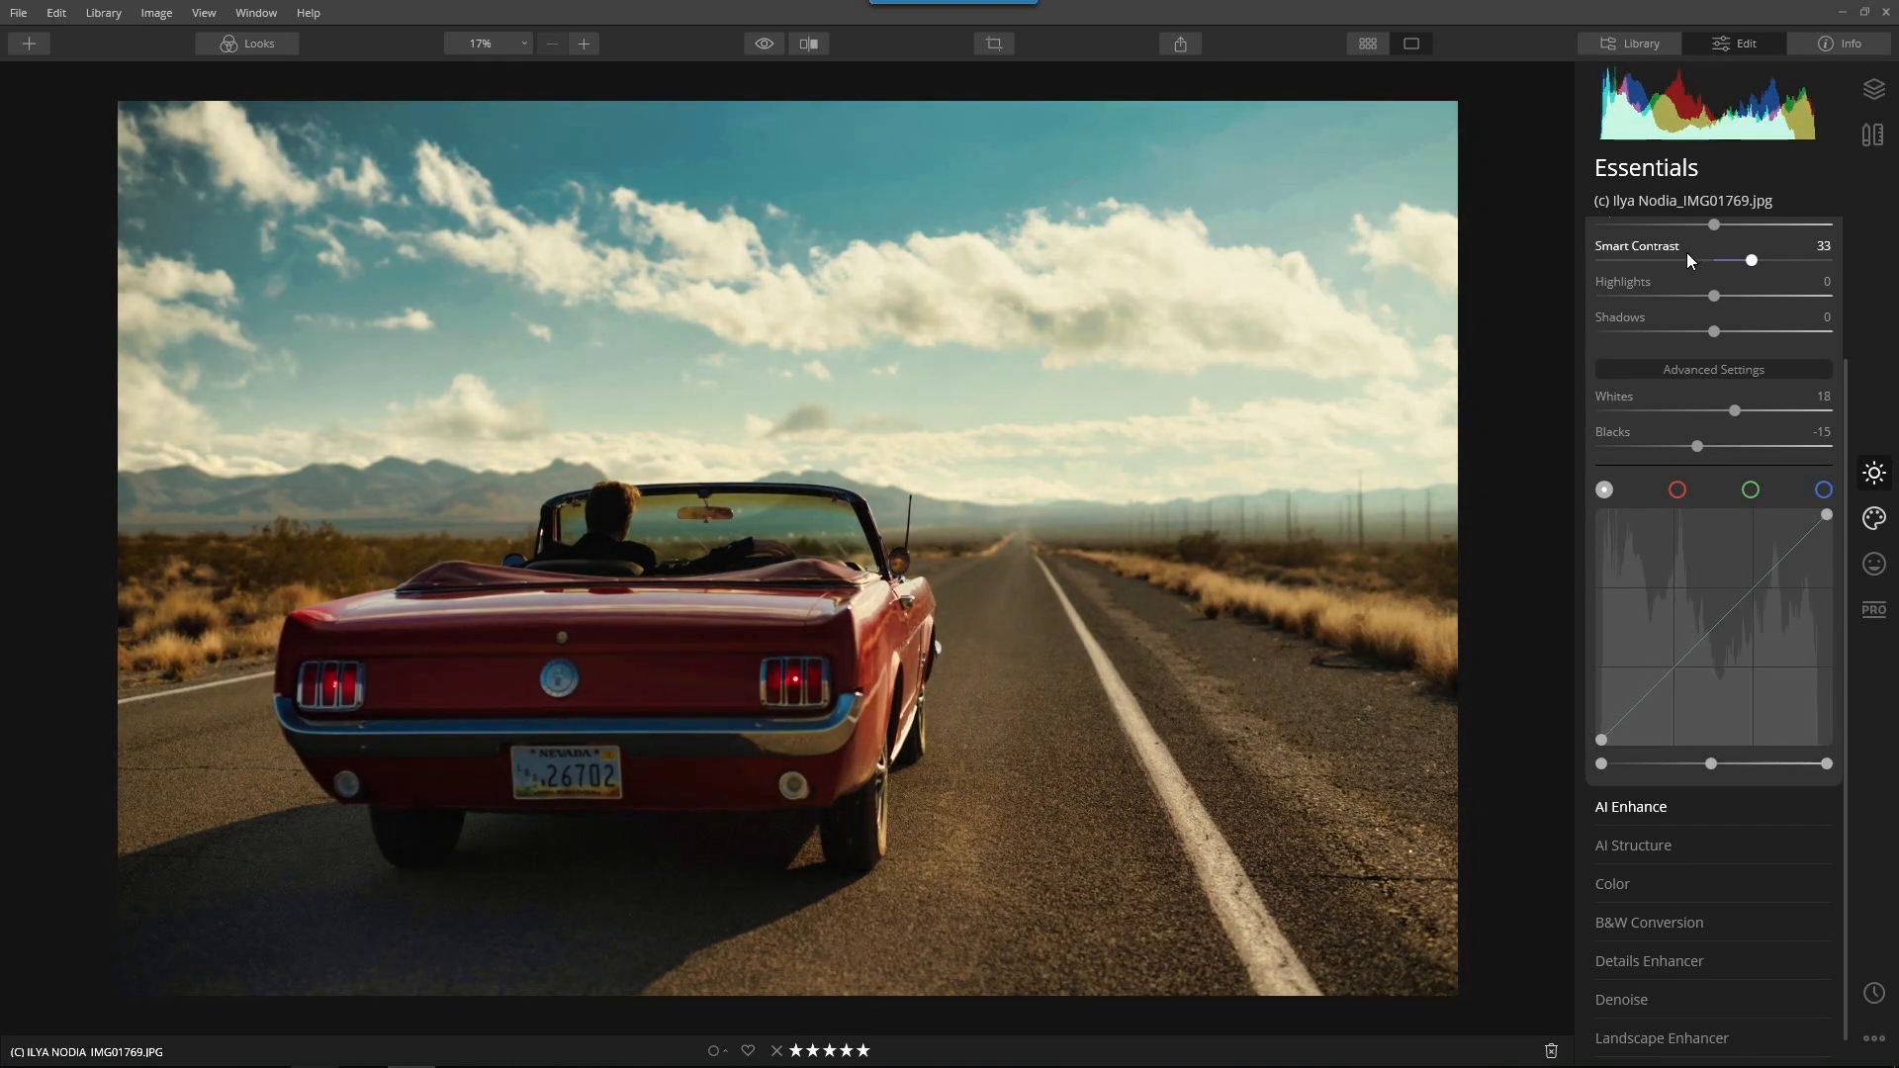
scroll(1687, 255, up, 2)
click(1605, 238)
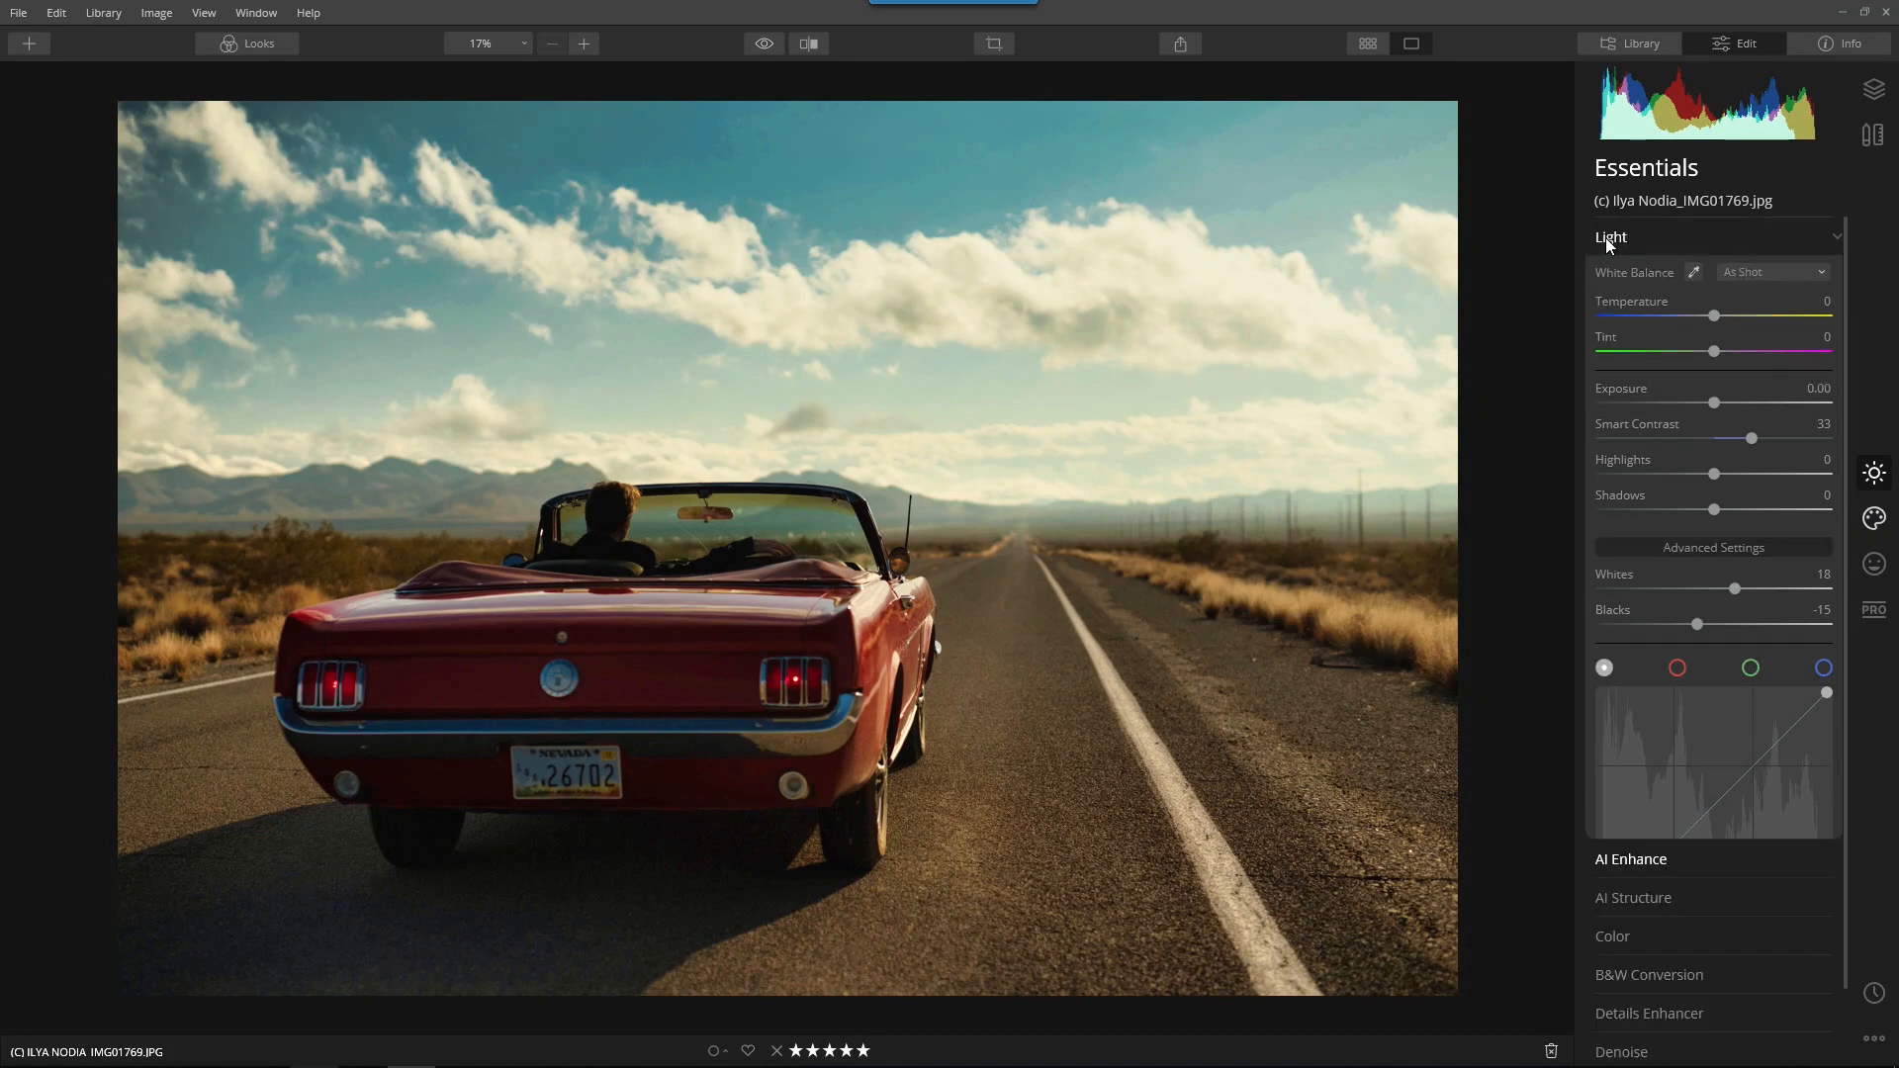
- Open the raw portrait IMG01938.ARW from the library and show its AI Enhance settings
double_click(951, 369)
double_click(1005, 556)
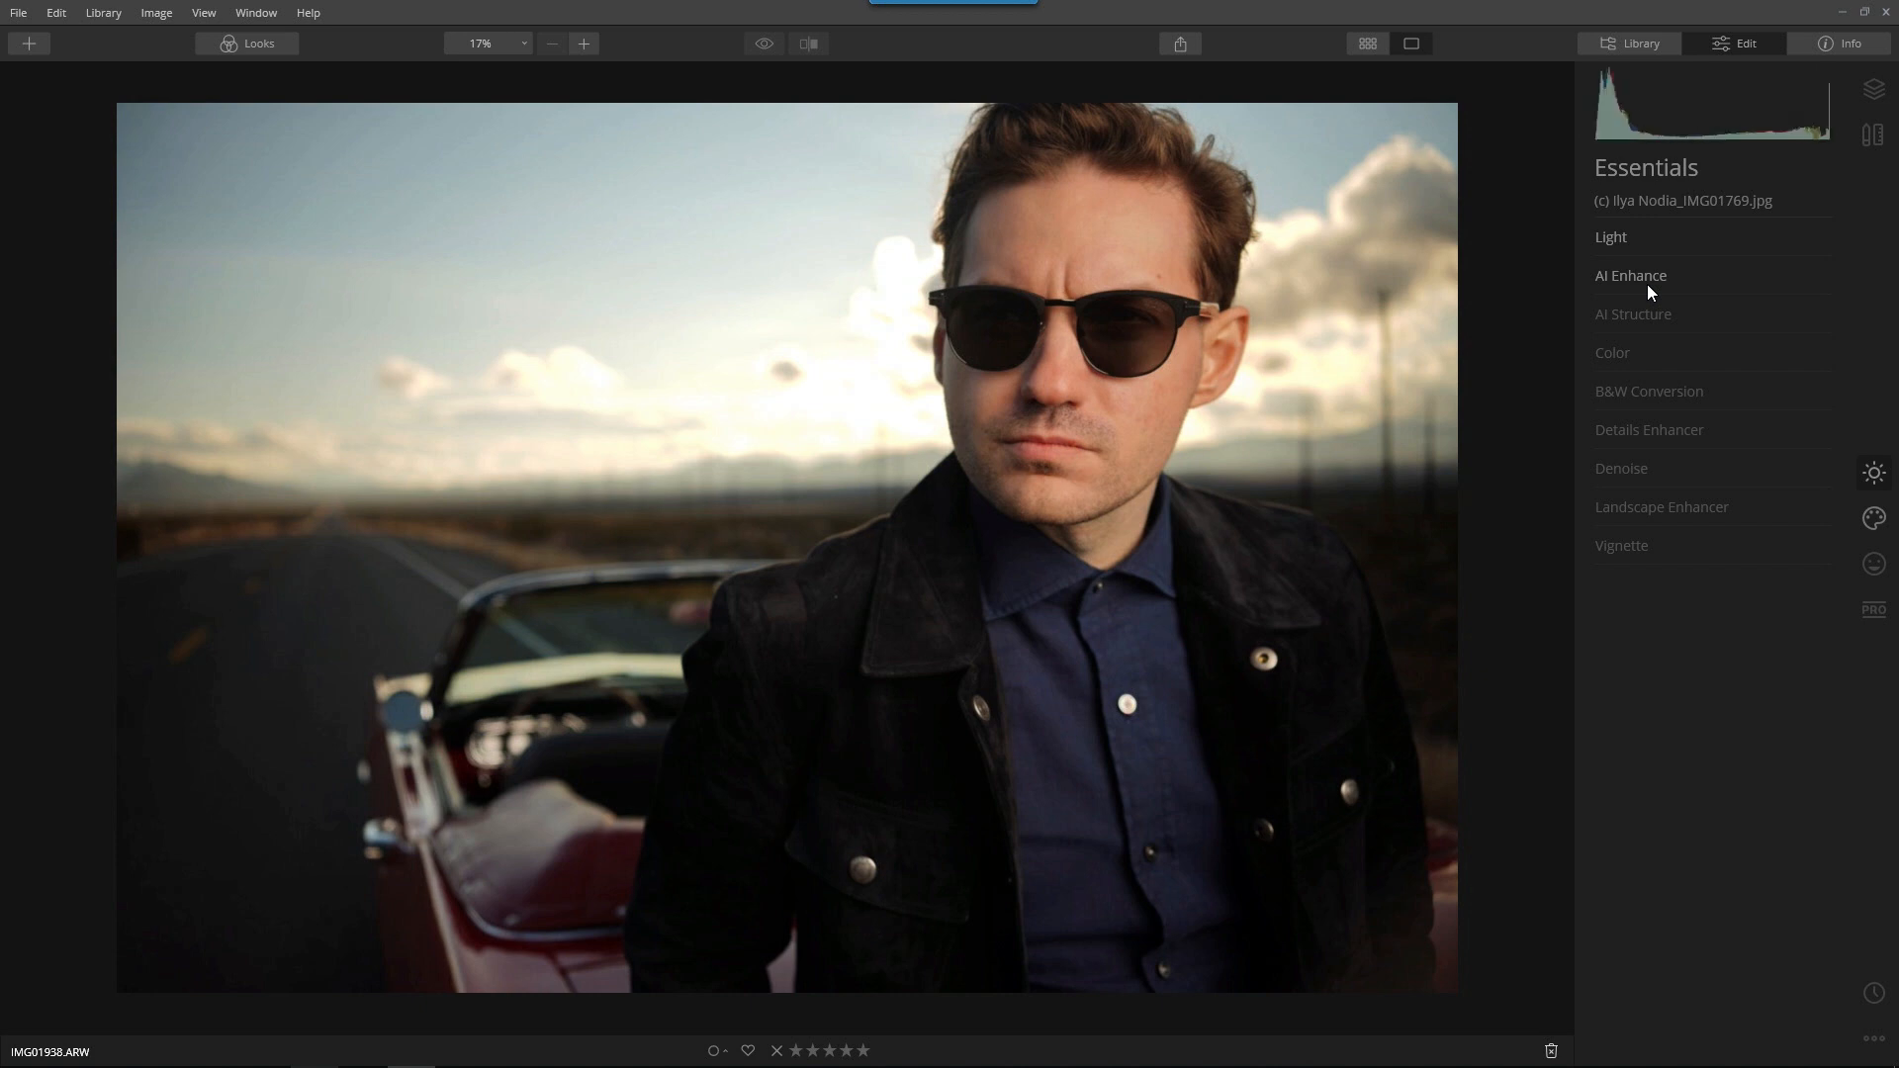
click(1647, 283)
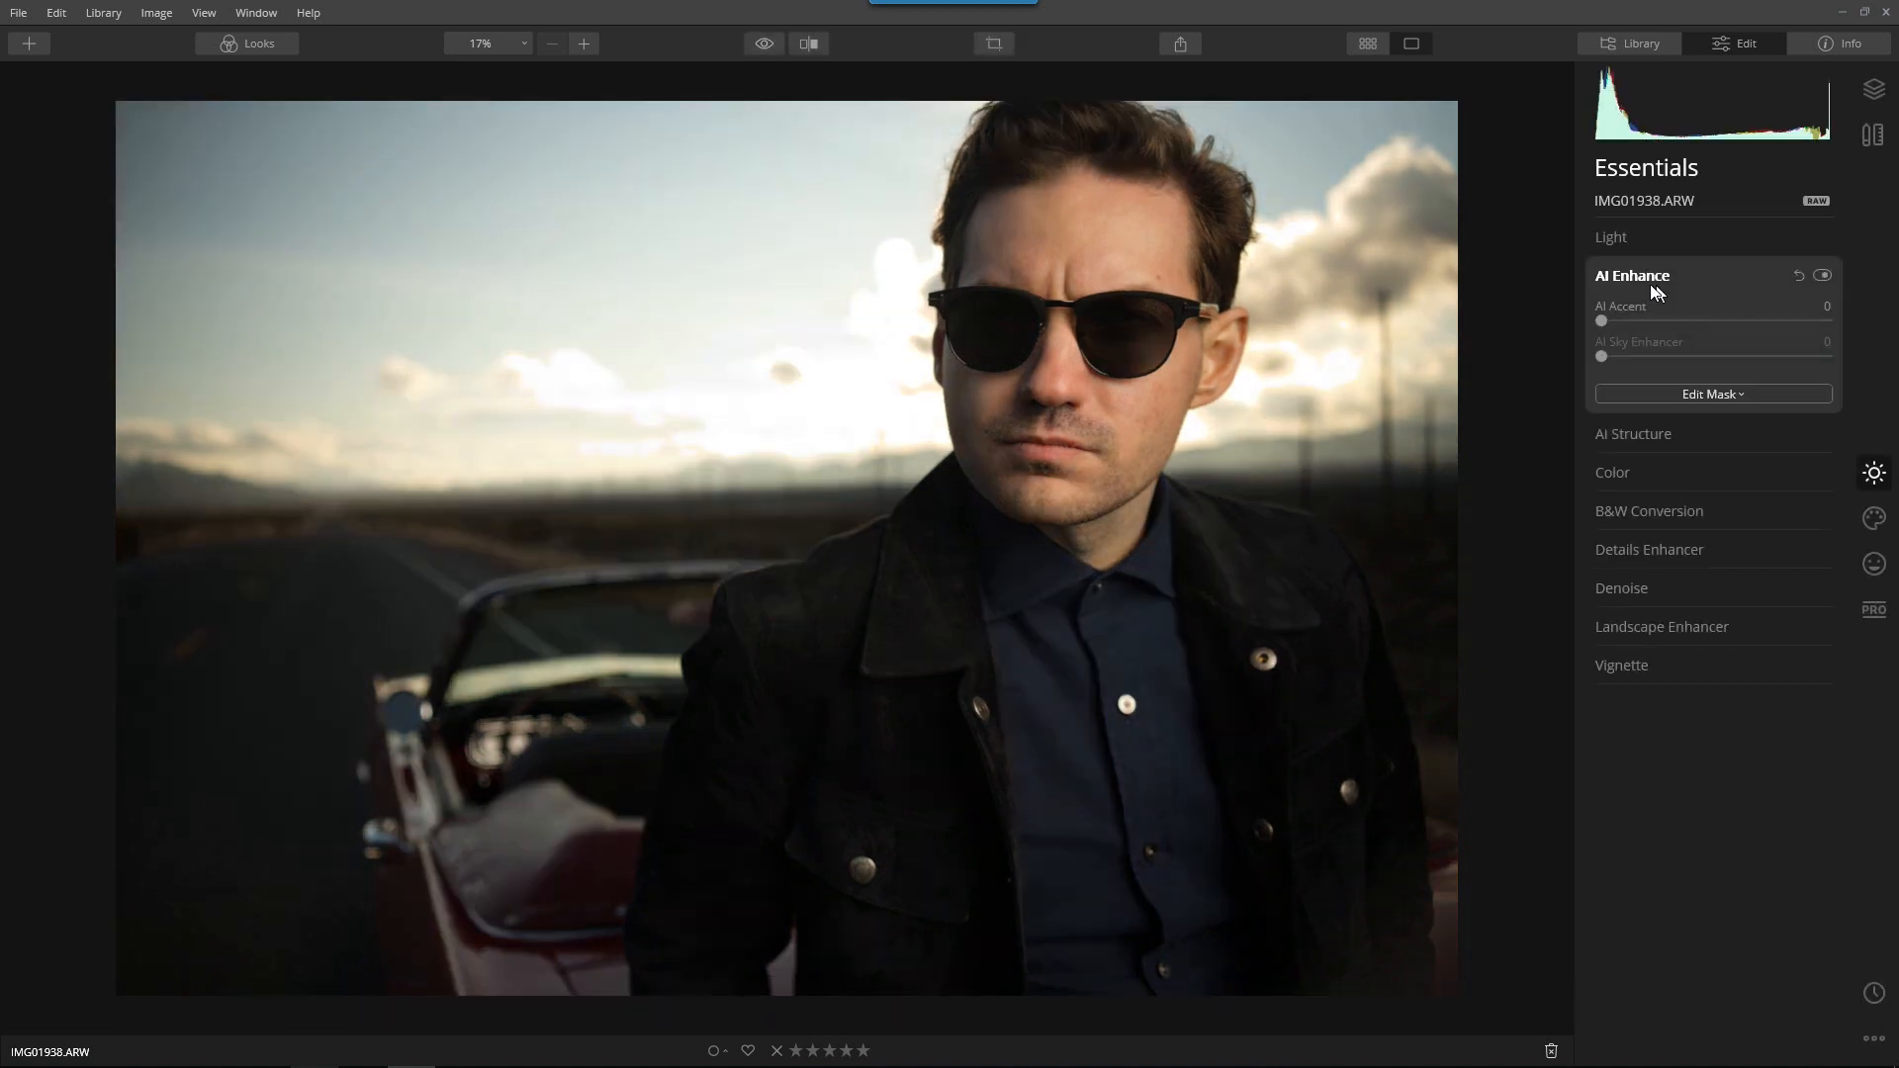
click(1634, 281)
click(1634, 281)
- Set the portrait's AI Accent to 100 and AI Sky Enhancer to 72, and compare it with and without AI Enhance
drag(1603, 318, 1858, 345)
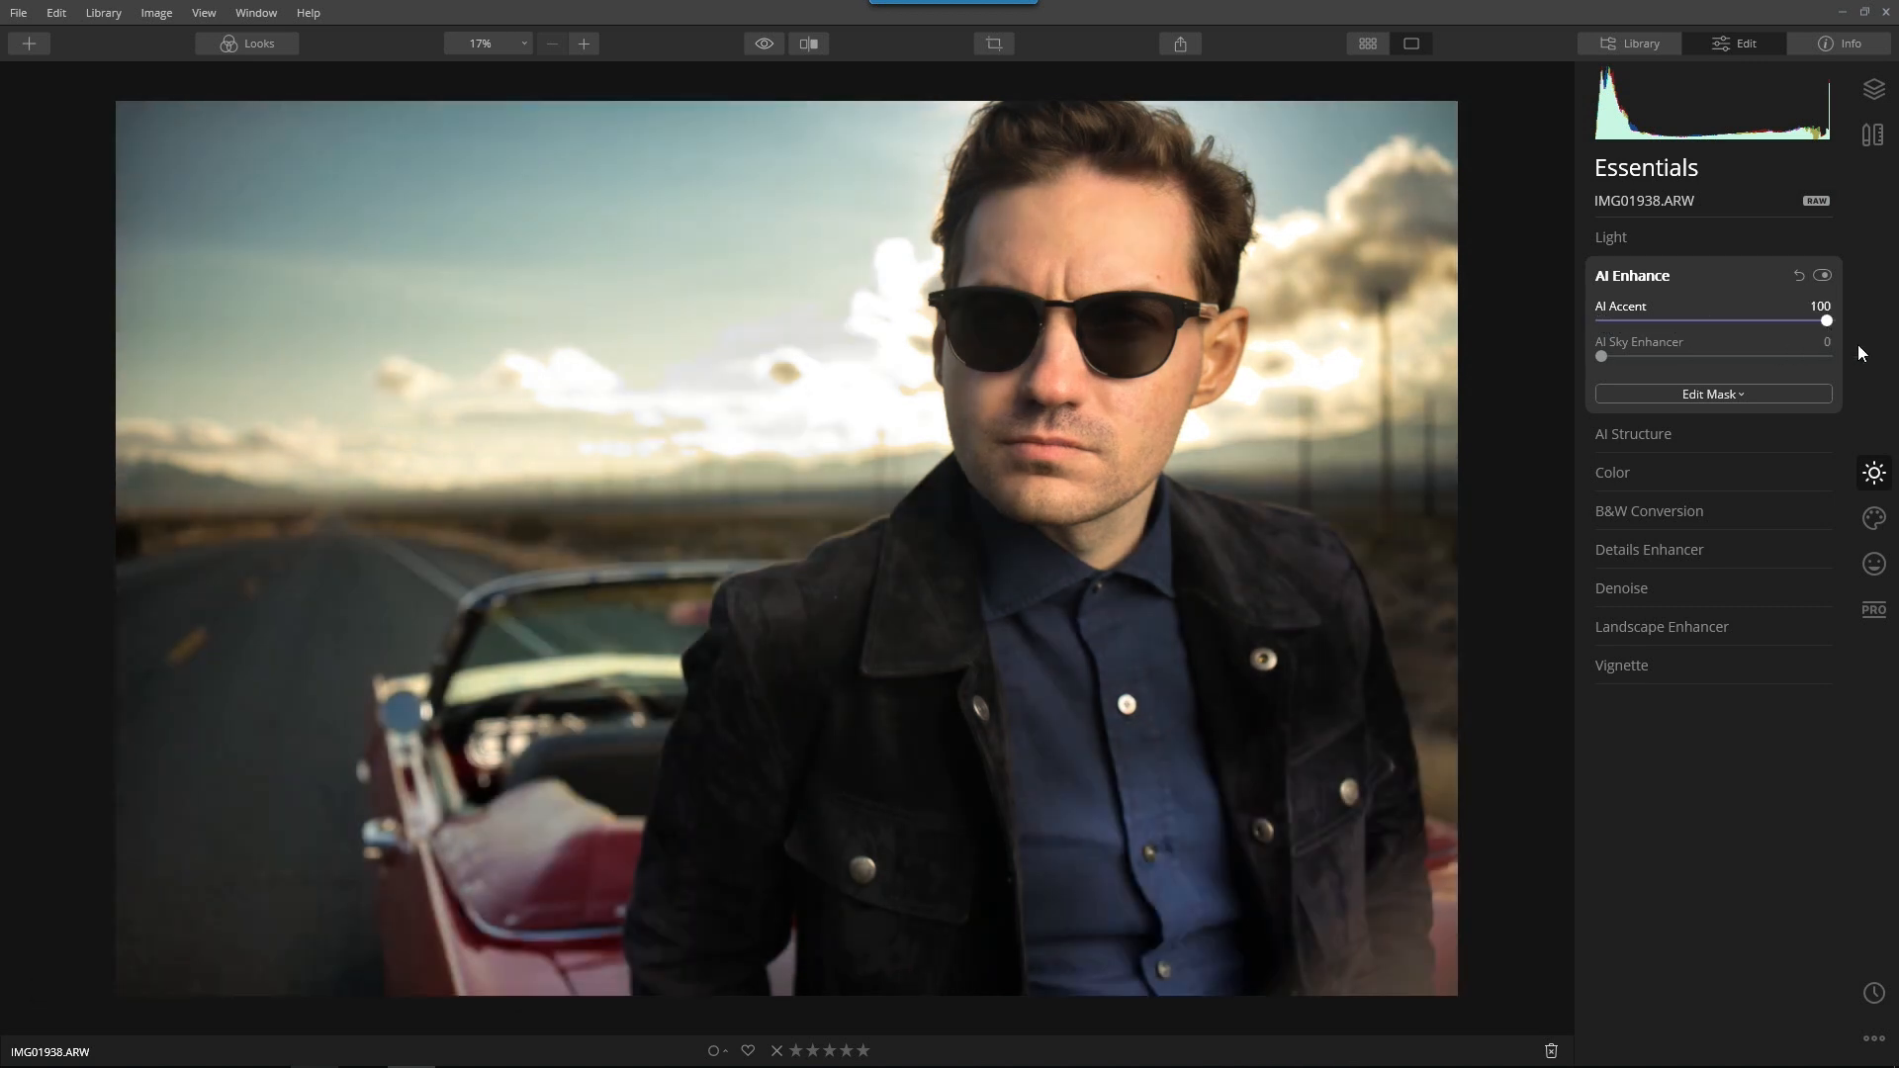
drag(1607, 354, 1768, 360)
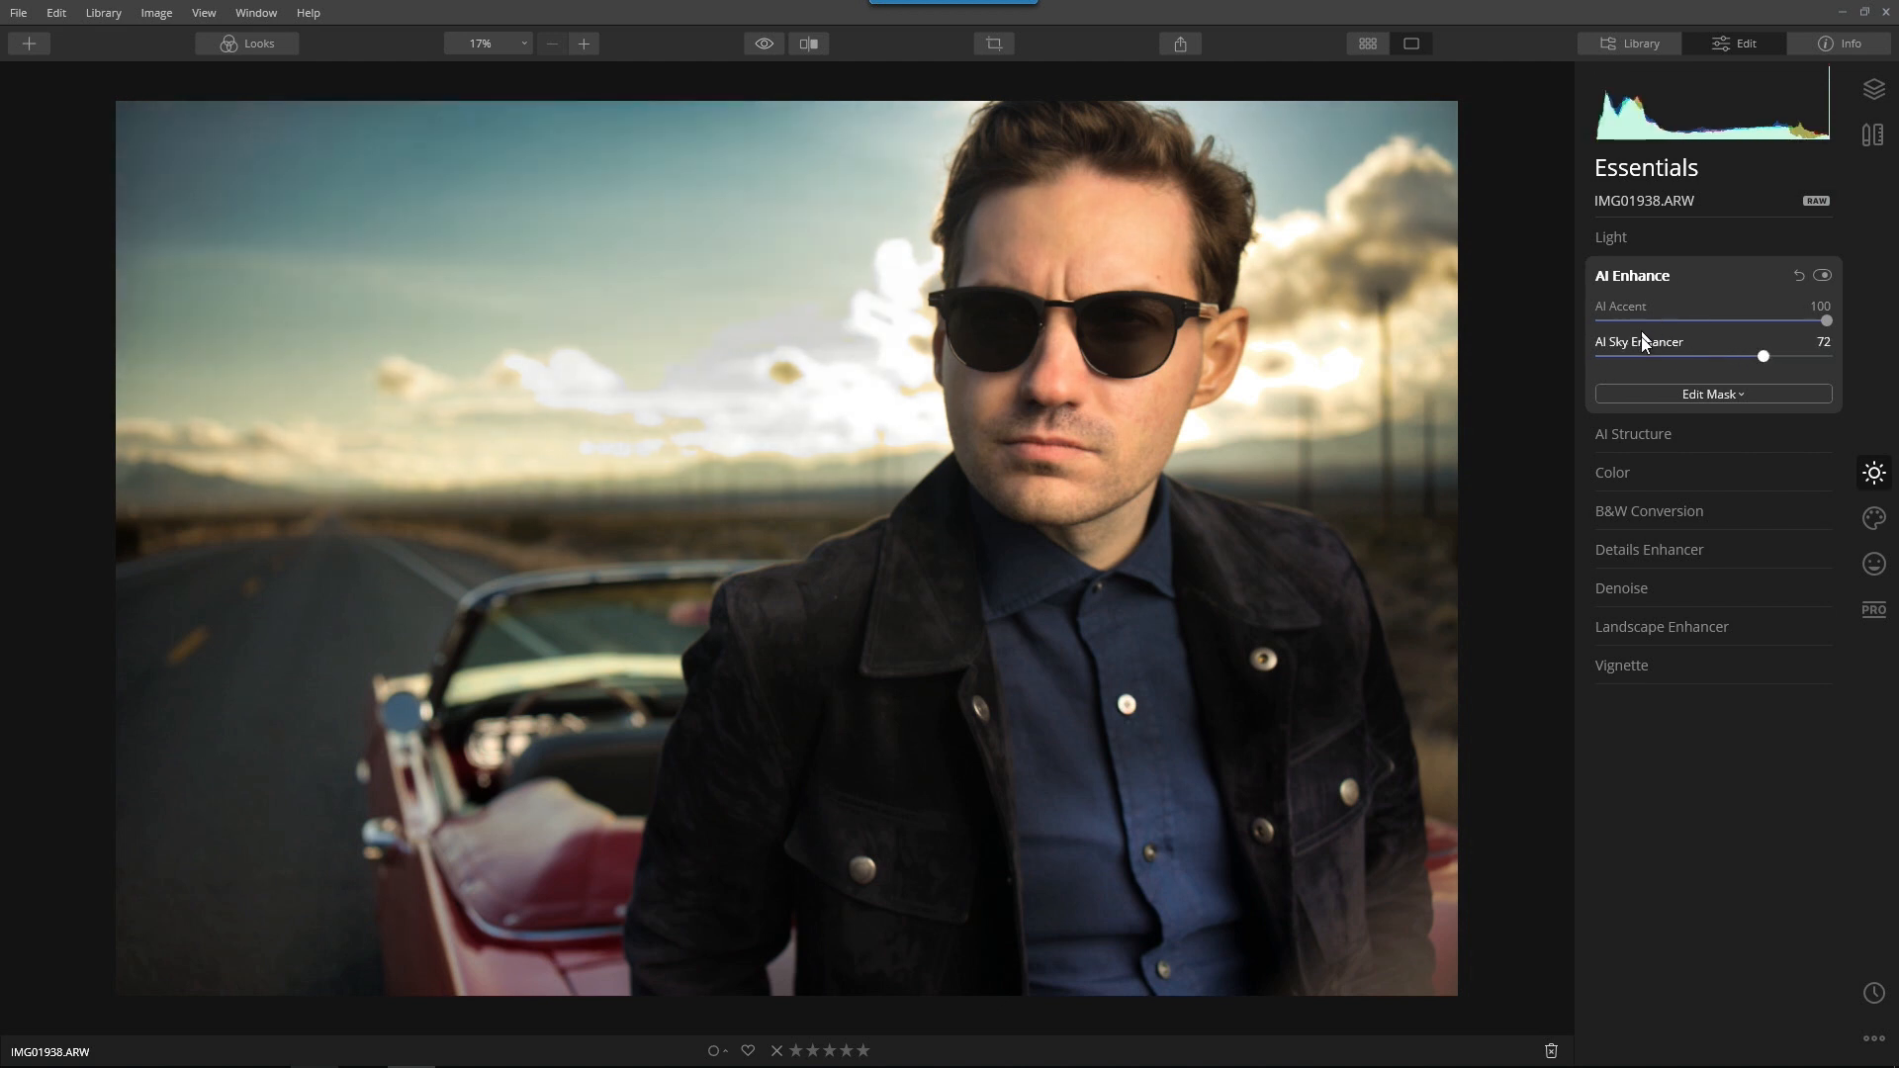
click(1819, 283)
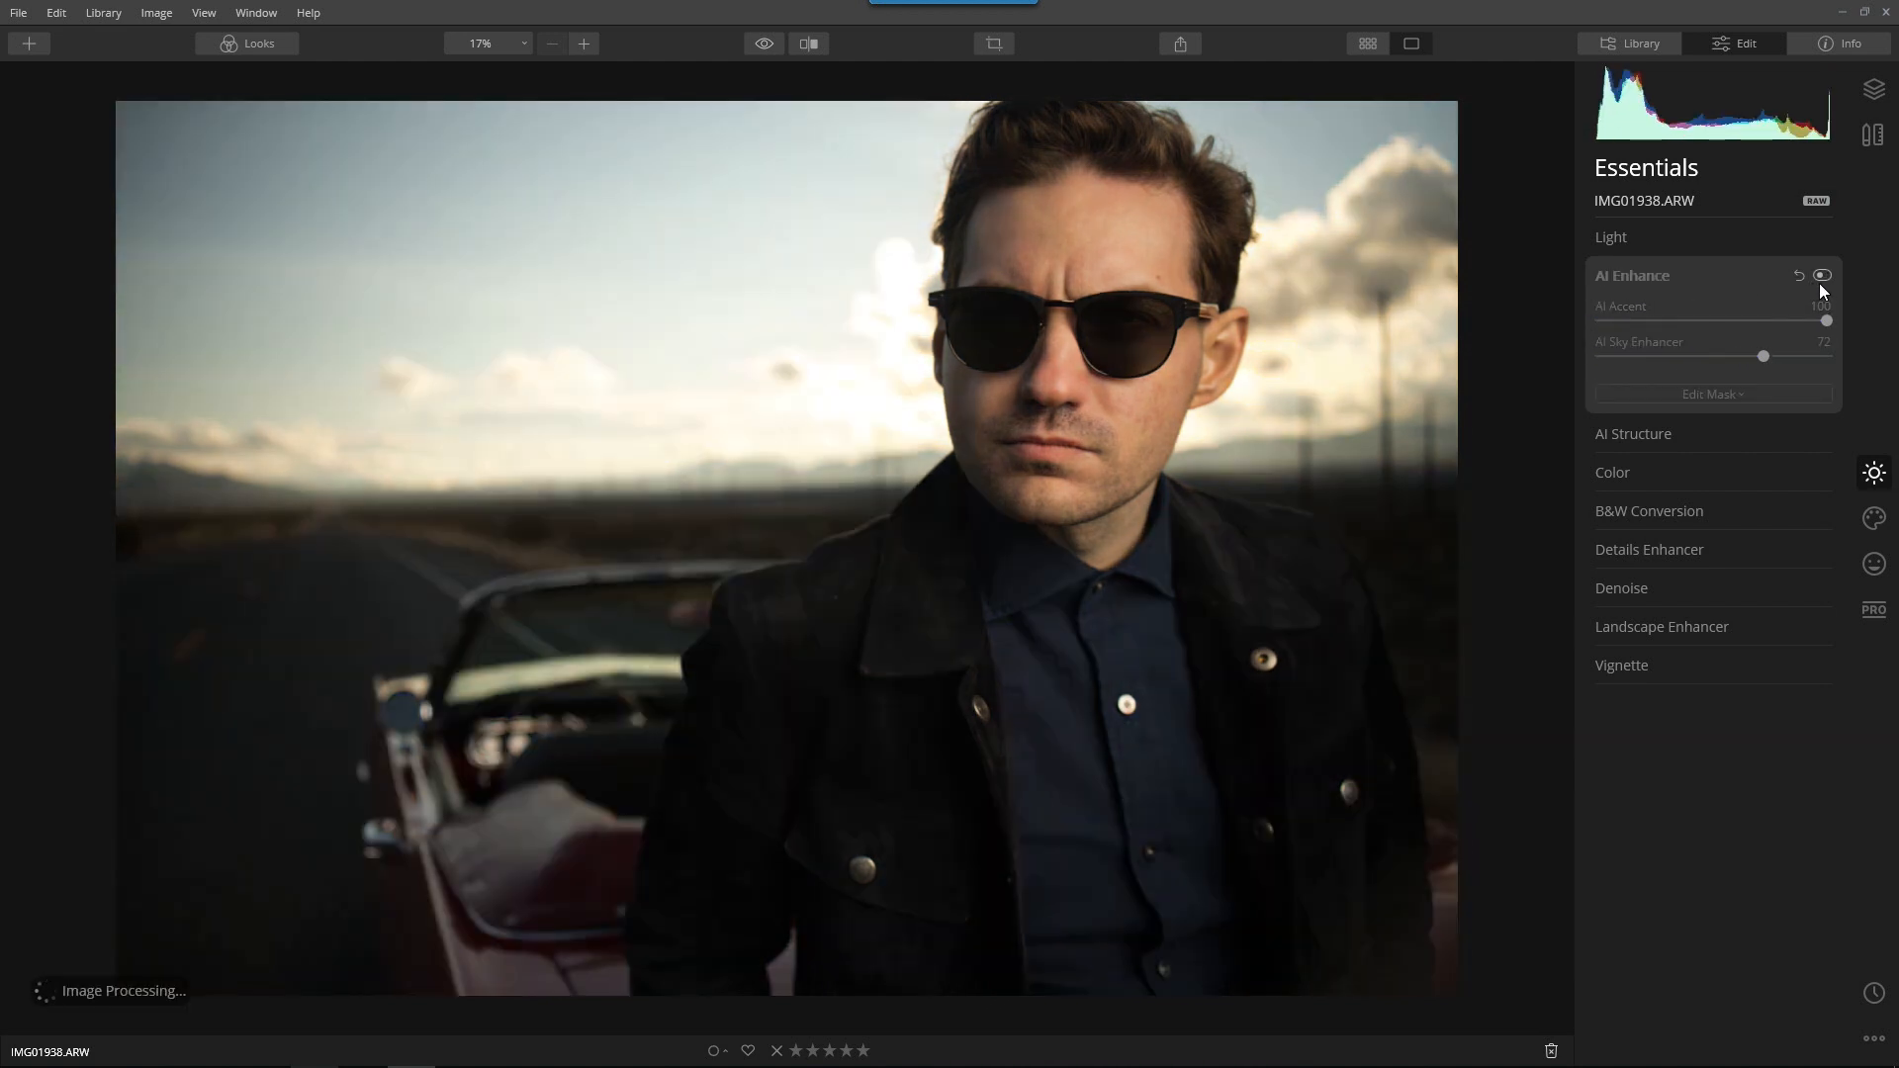
click(1819, 283)
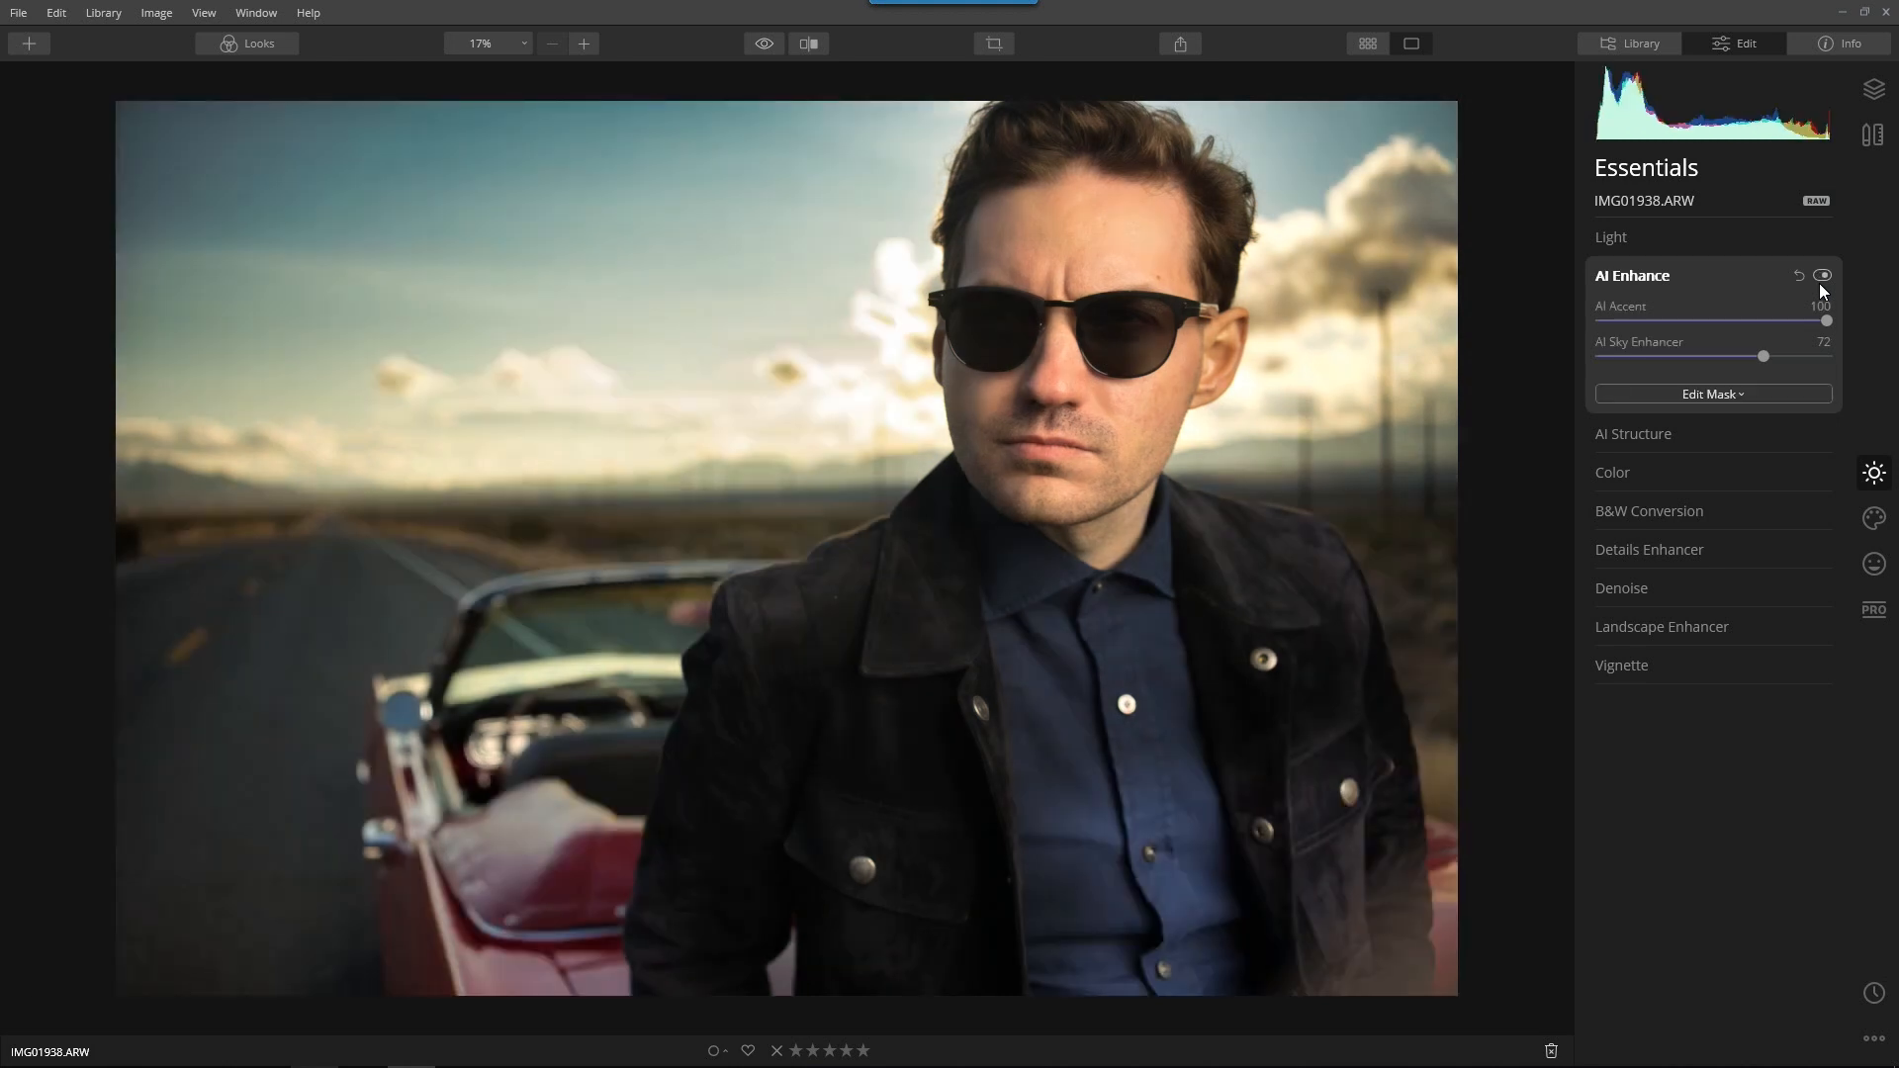
- Set the portrait's Shadows to 73, and slightly raise Whites and lower Blacks in the advanced Light settings
click(1612, 238)
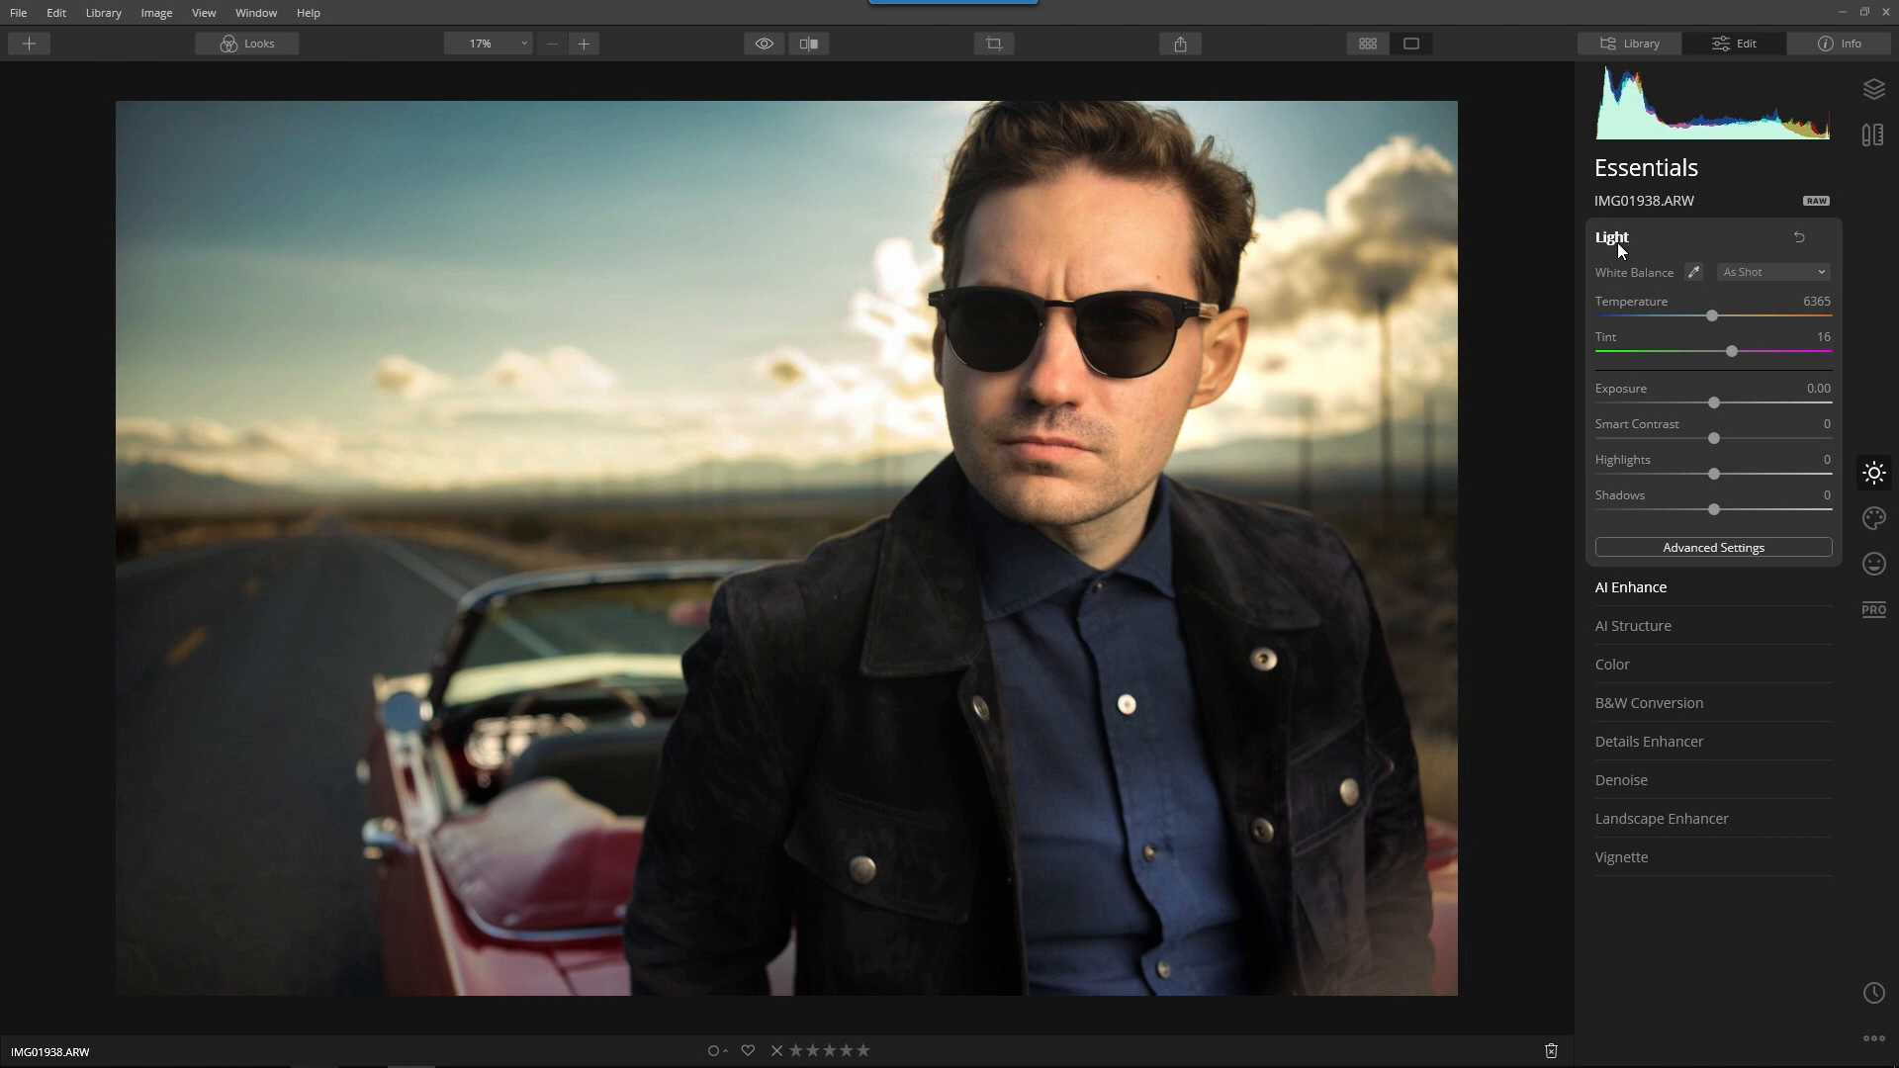
drag(1719, 508, 1801, 513)
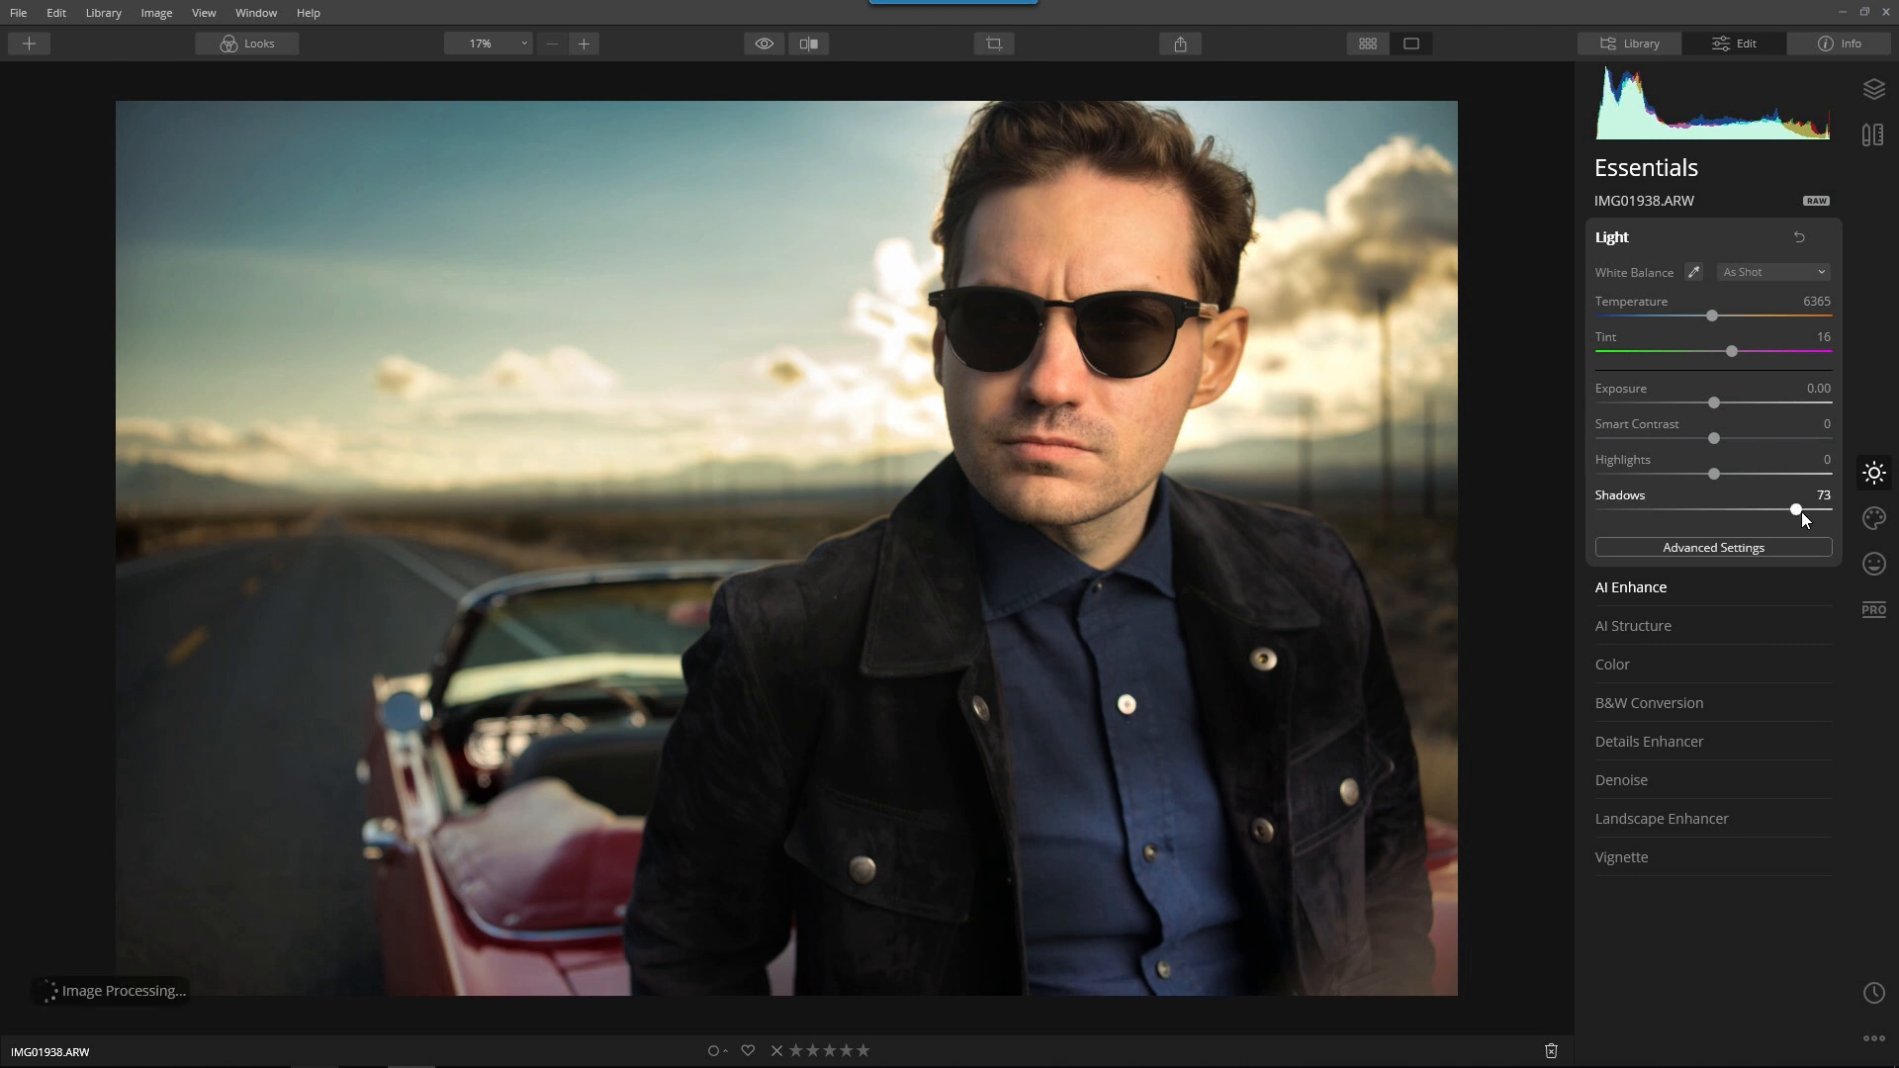
click(1744, 547)
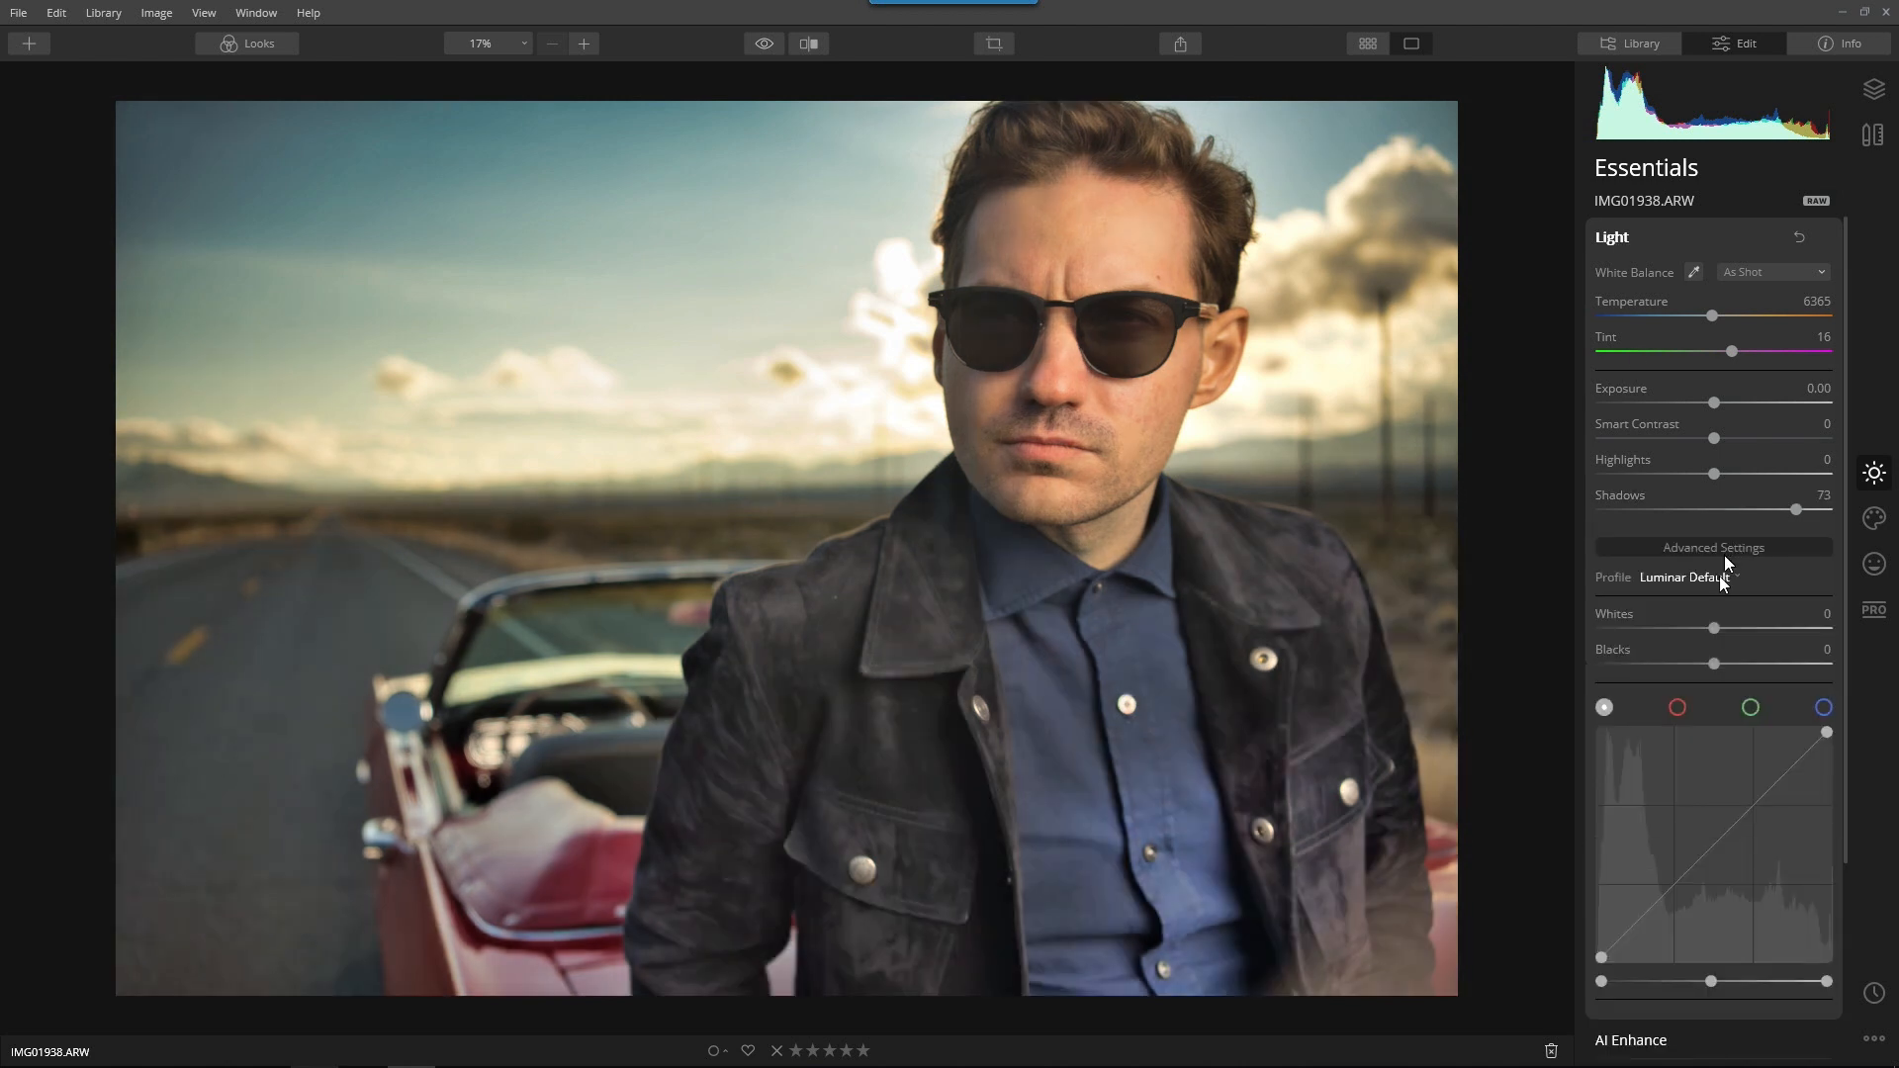
drag(1716, 632, 1688, 668)
click(1697, 578)
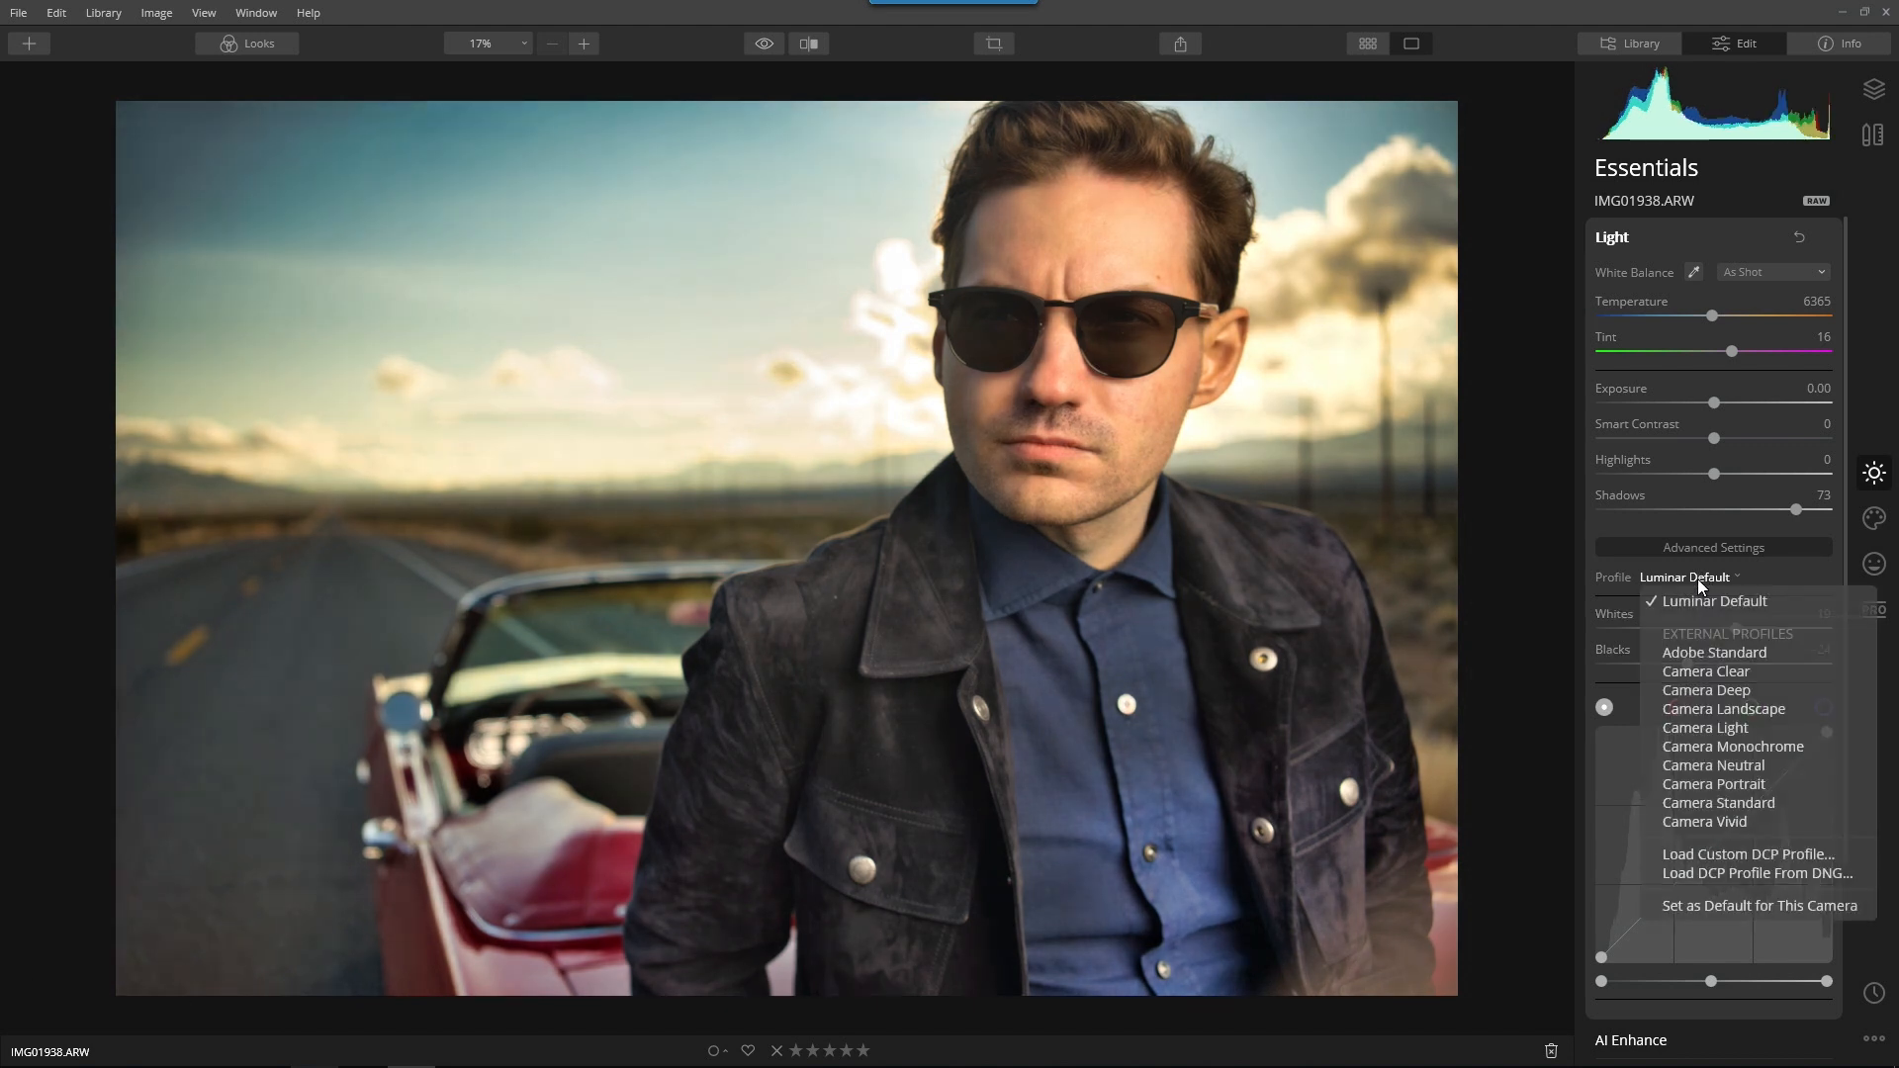
click(1608, 240)
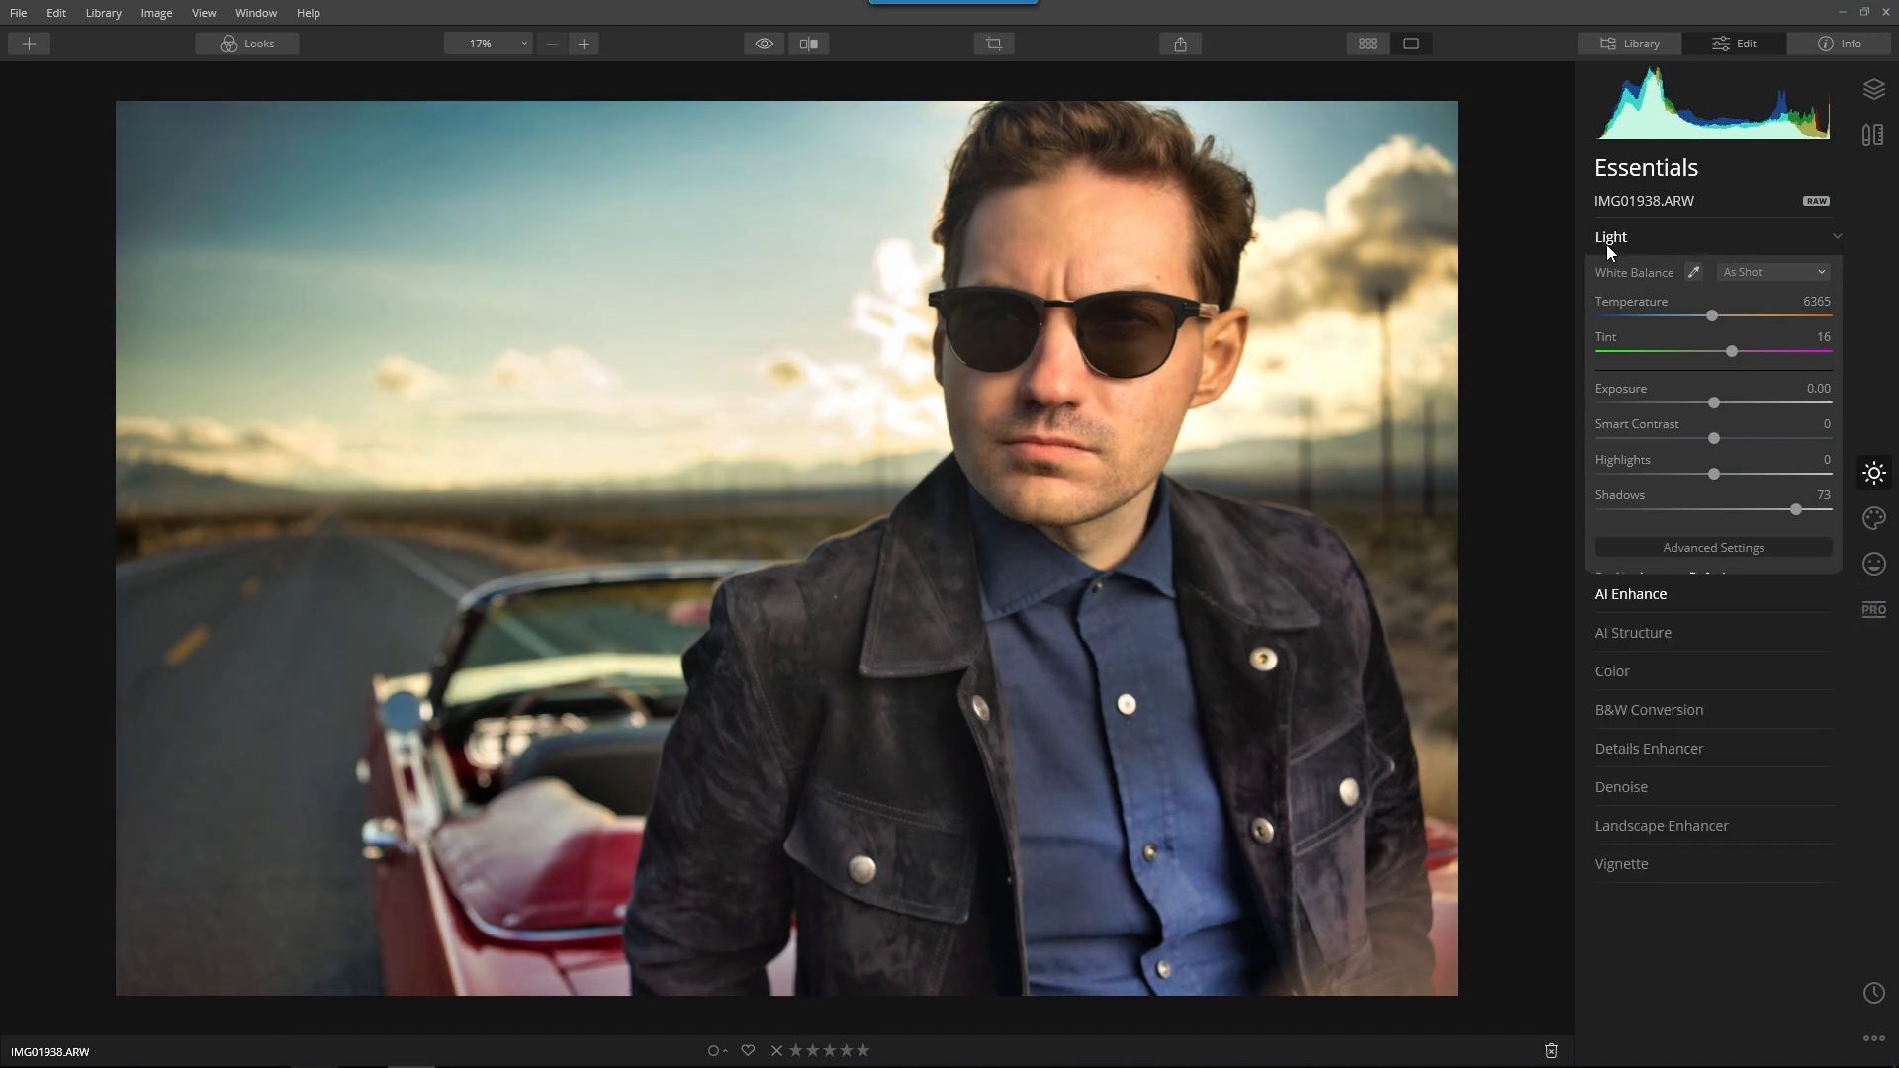
- Set the portrait's Vibrance to 37 and Saturation to -13 in the Color adjustments
click(1626, 356)
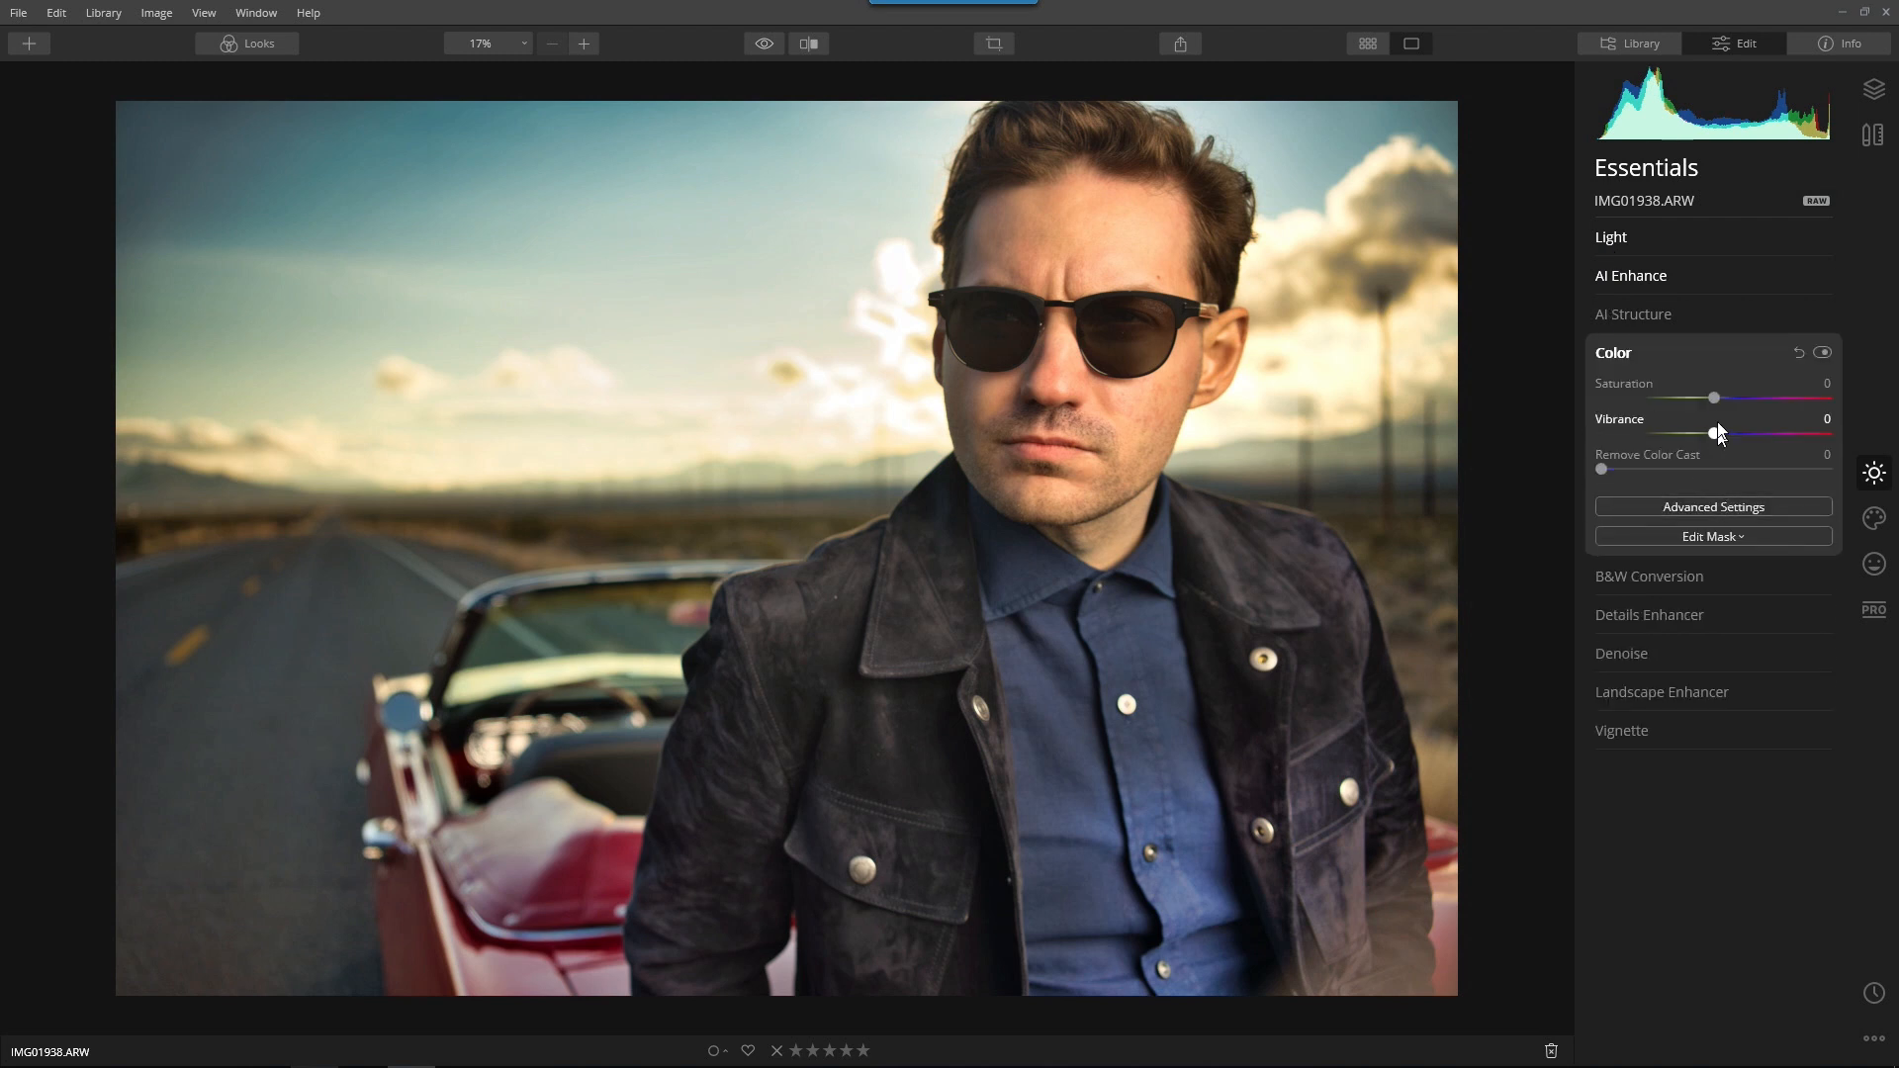
drag(1709, 396, 1755, 439)
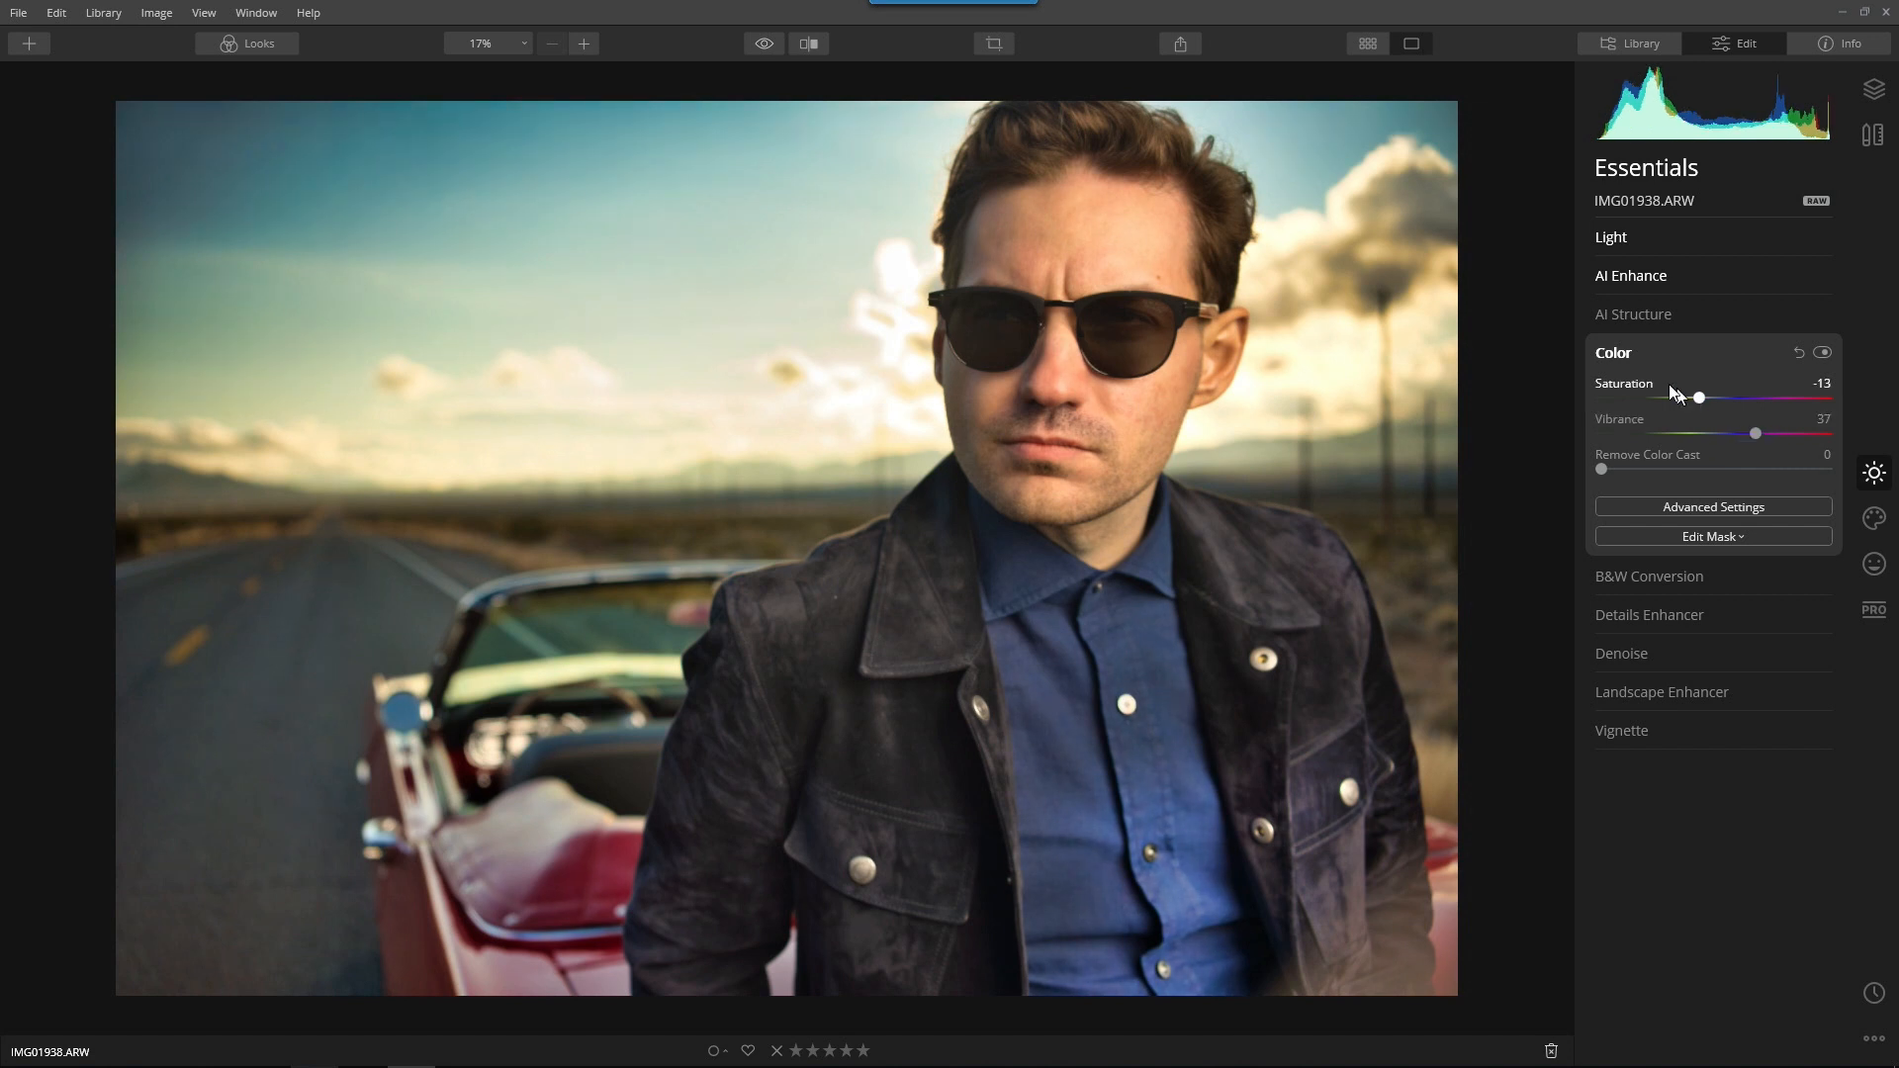
- Compare the portrait with its unedited original and return to the photo gallery
click(766, 46)
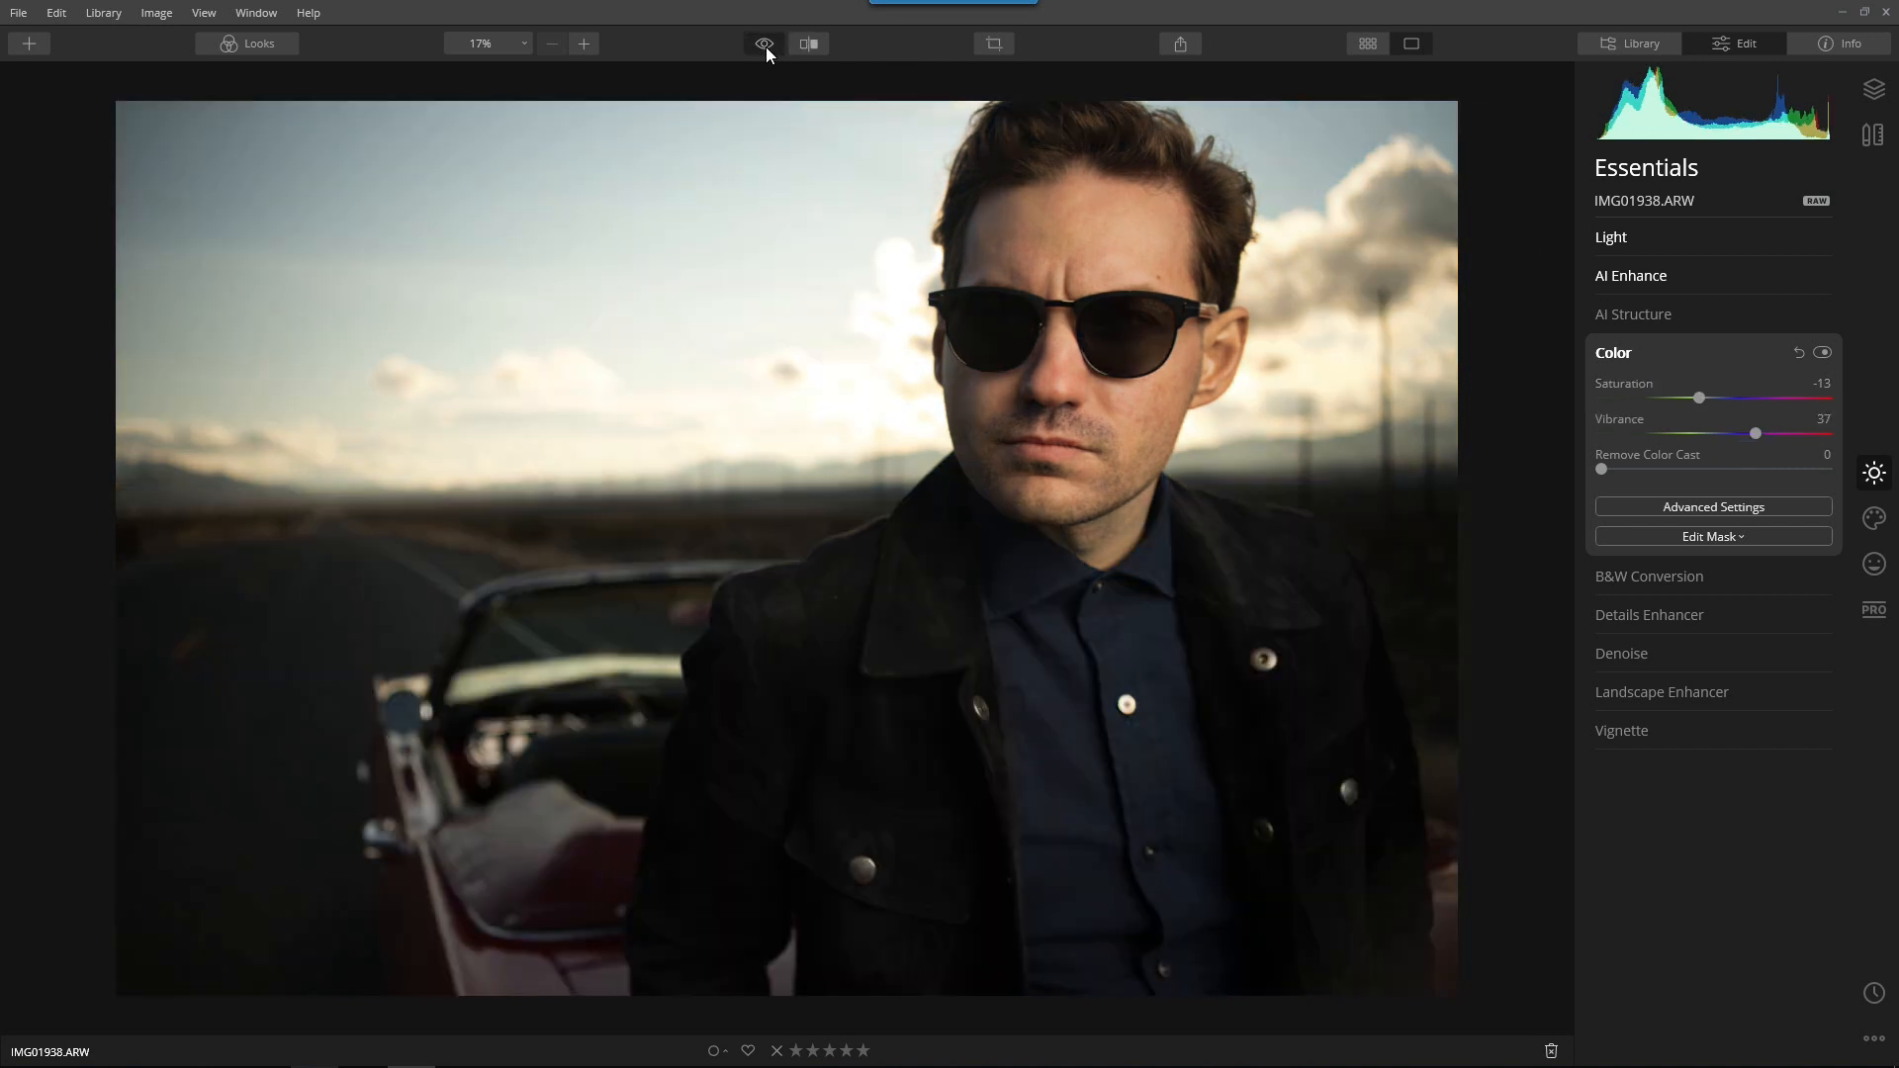
click(765, 46)
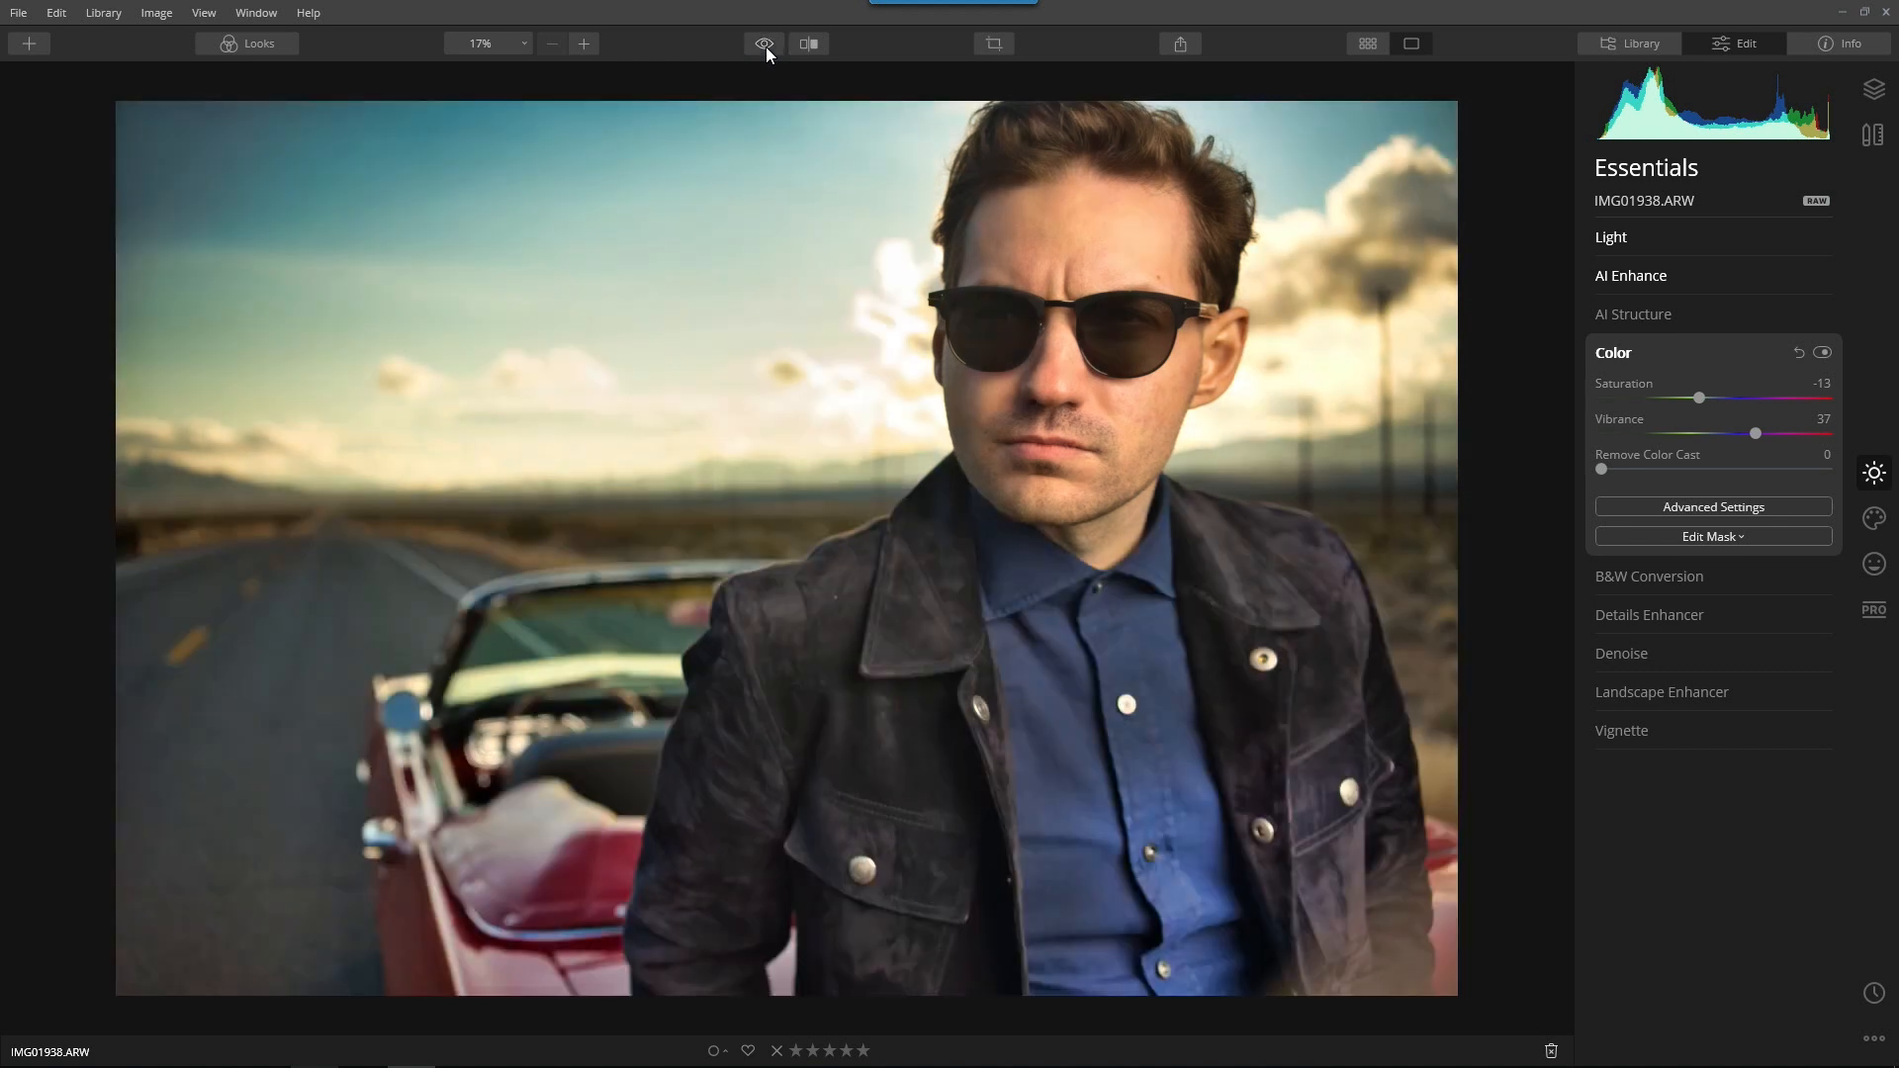
double_click(1083, 313)
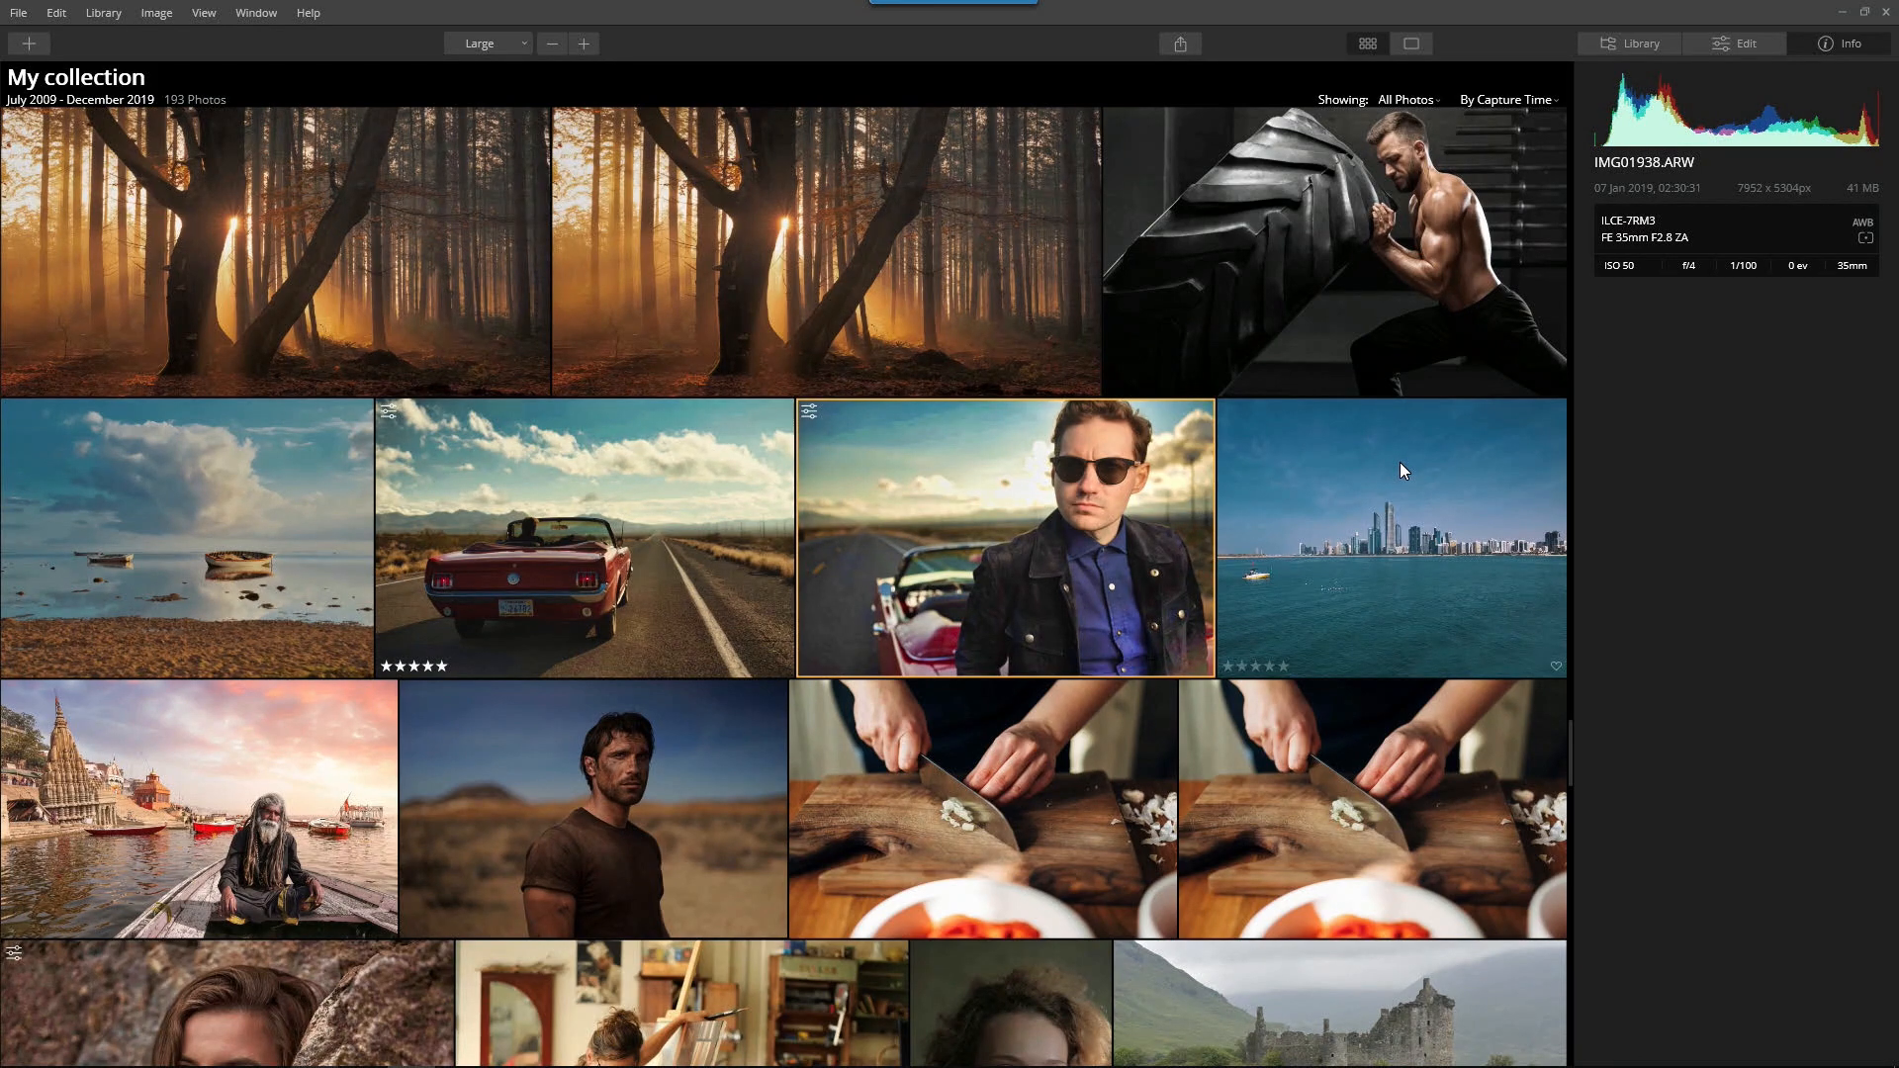
- Filter the collection to 5-star photos and open 2016-03-04-prague-czech-0048.tif, the woman in the teal hat, for editing
scroll(887, 538, down, 6)
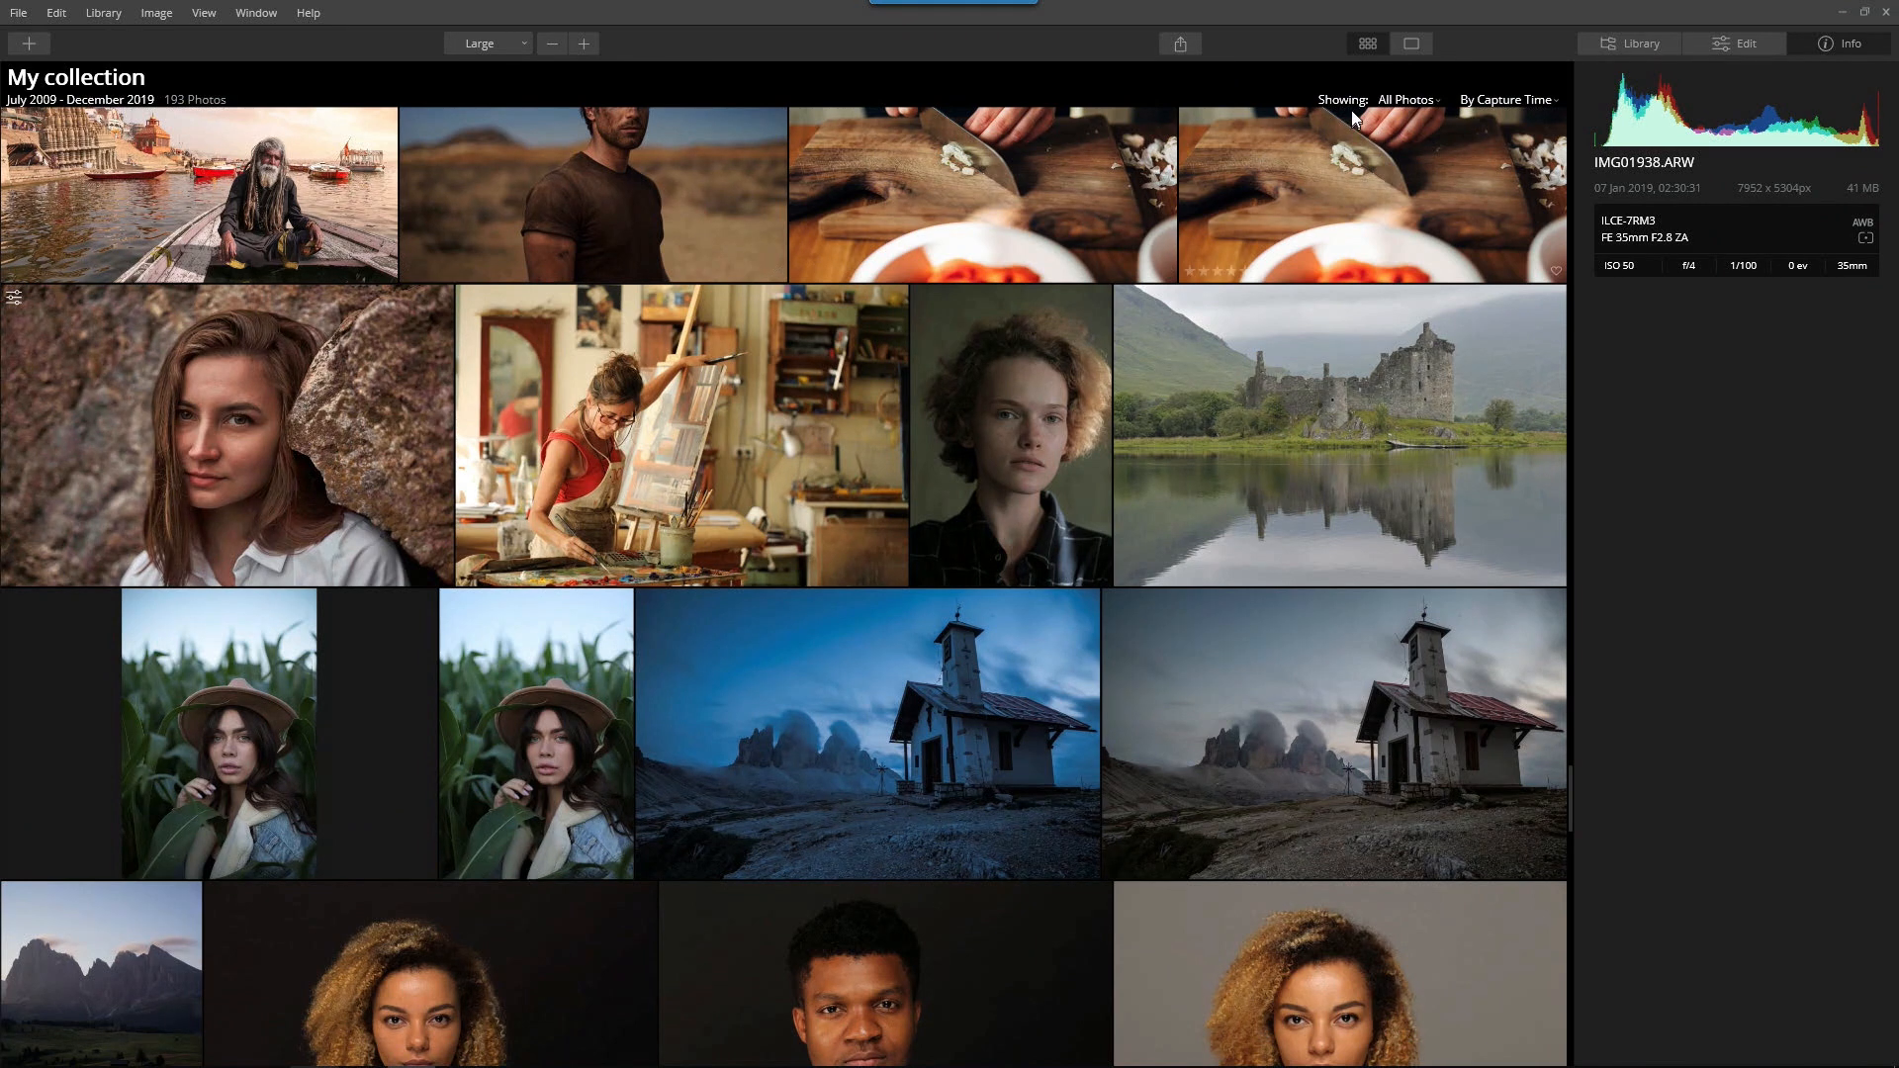
click(1390, 100)
click(1429, 235)
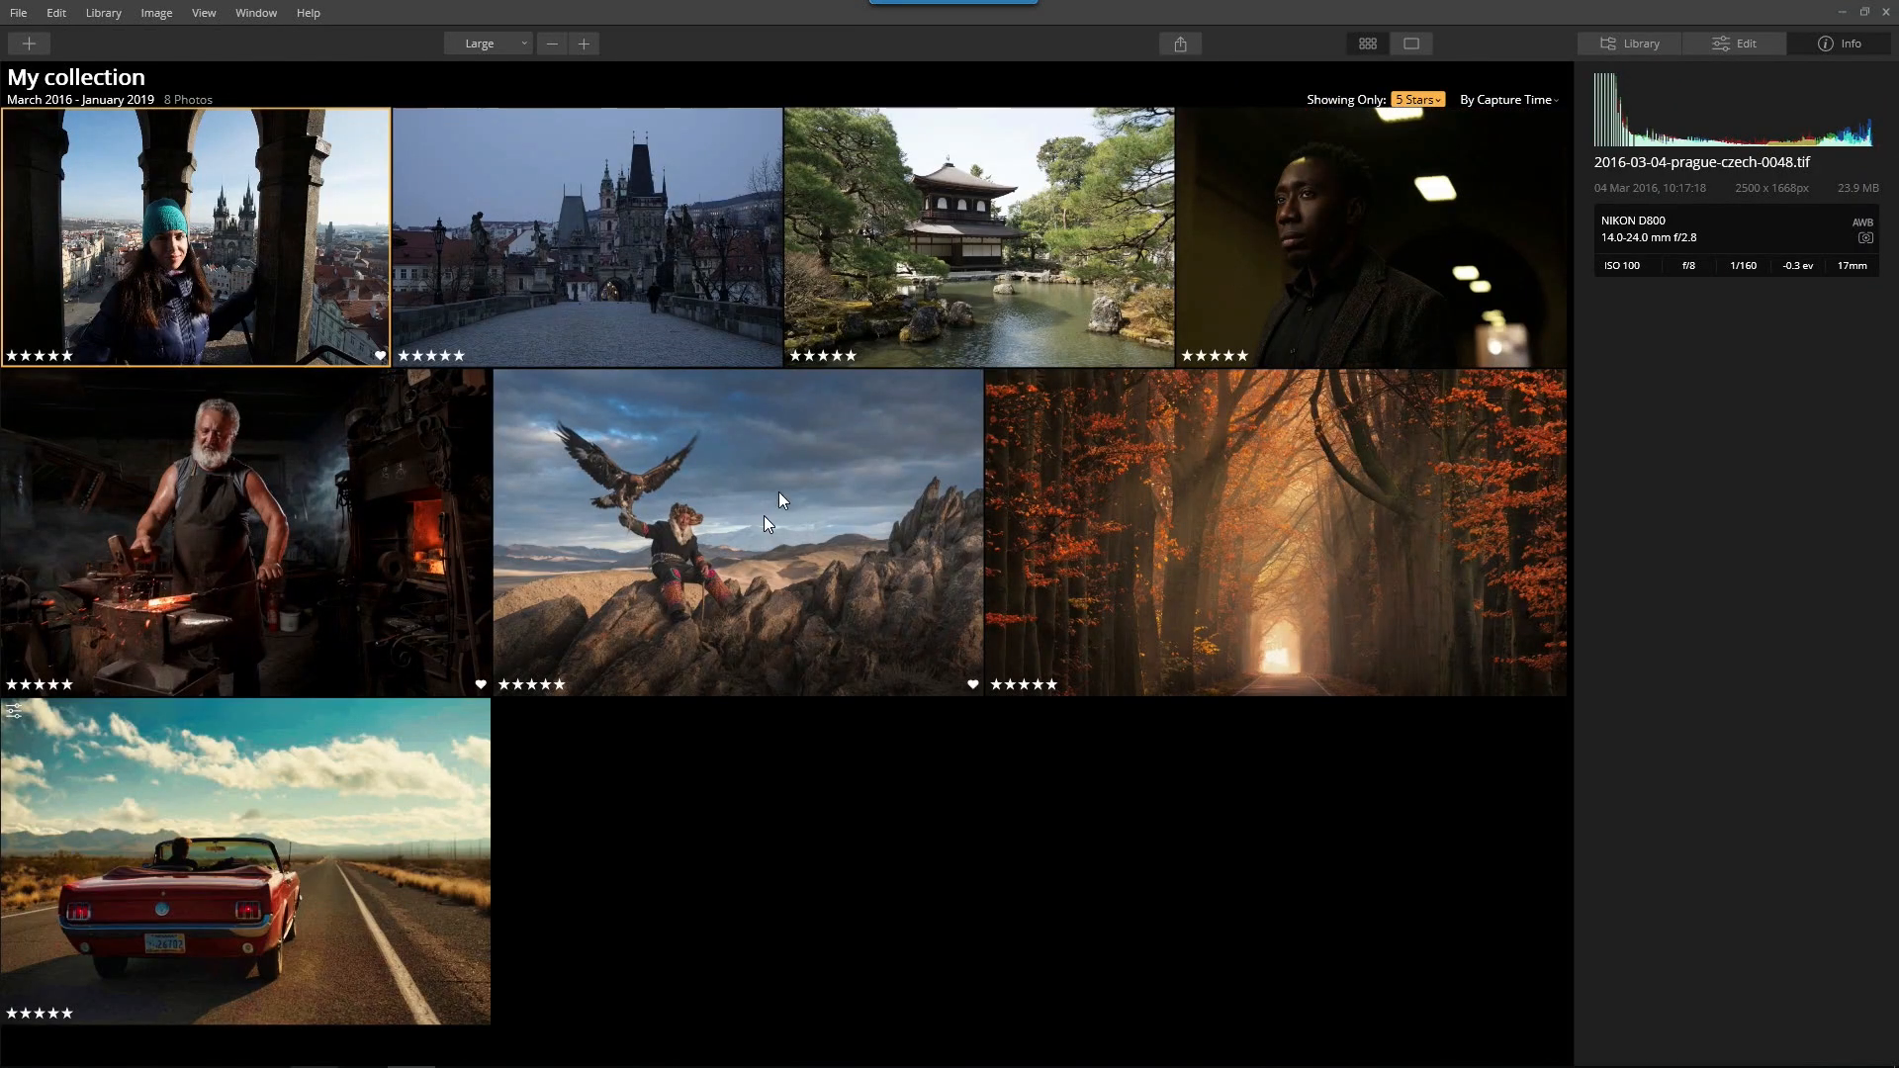
double_click(277, 227)
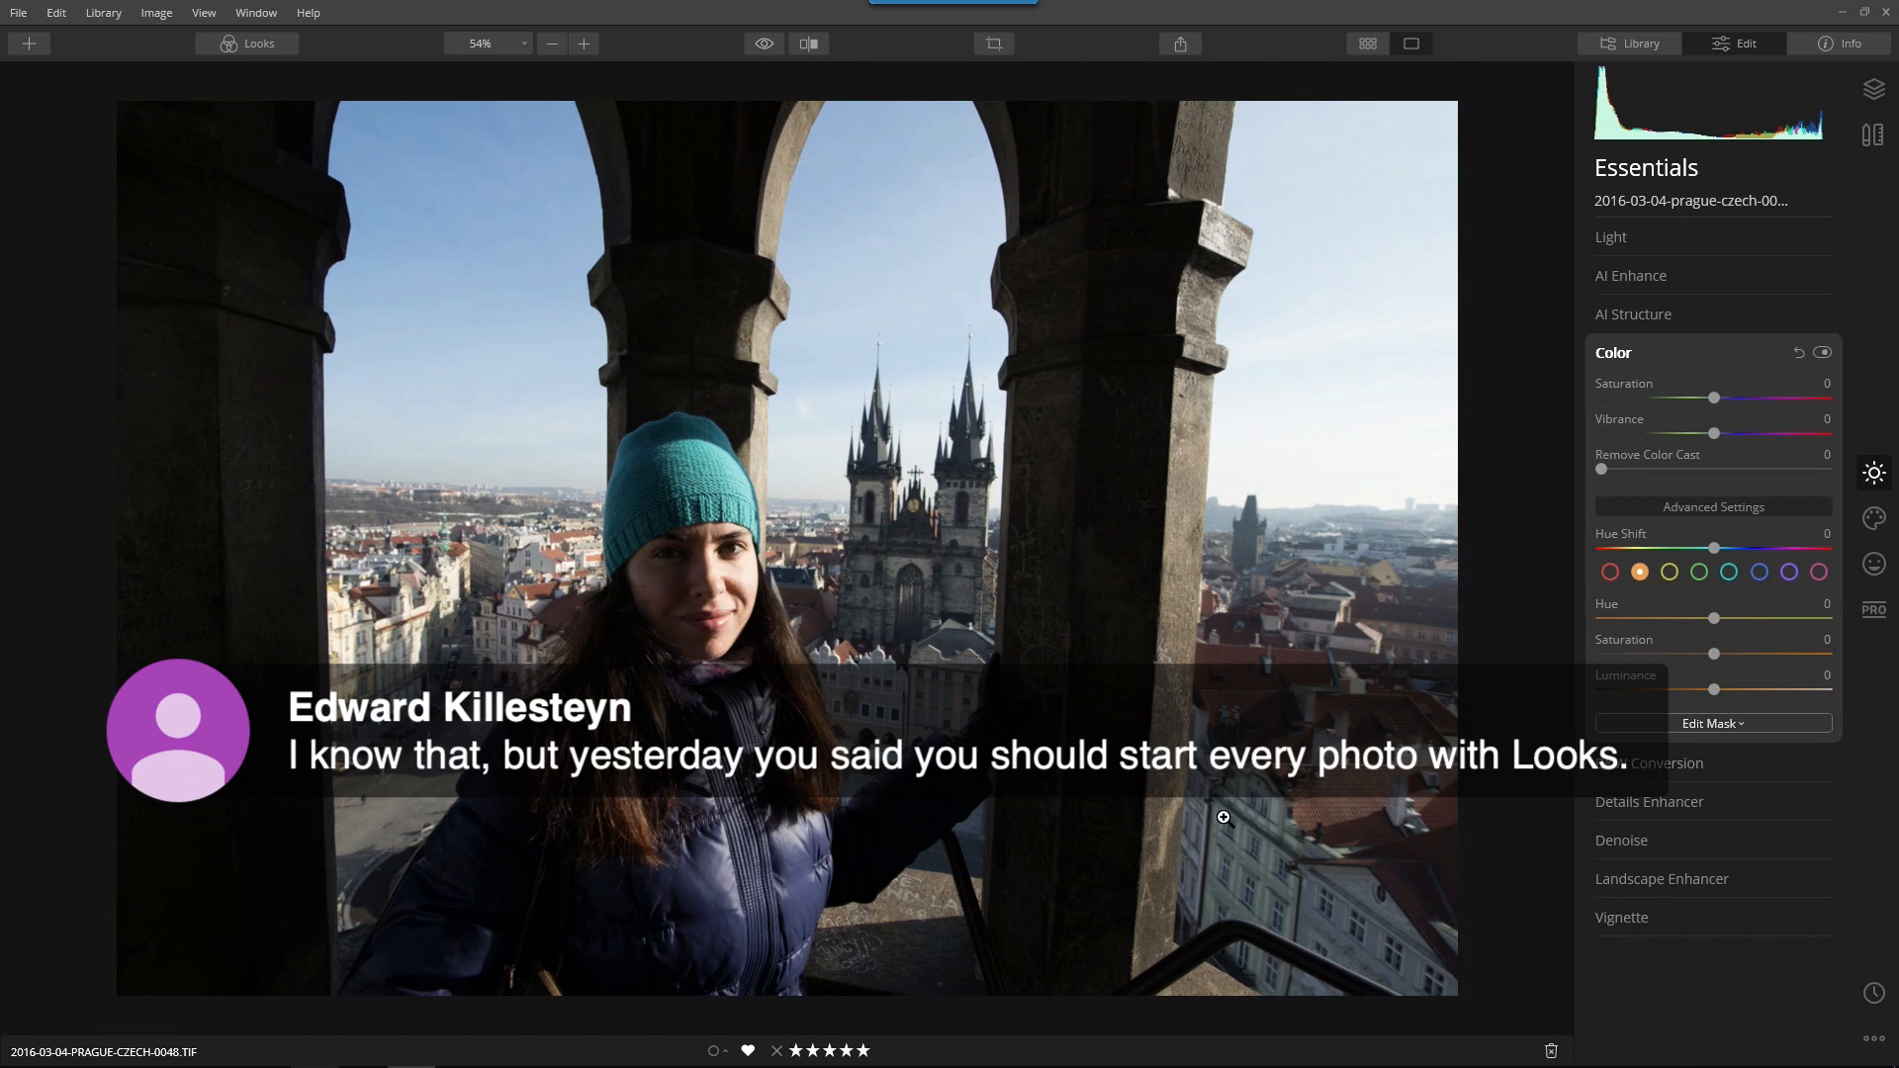
scroll(1018, 396, up, 1)
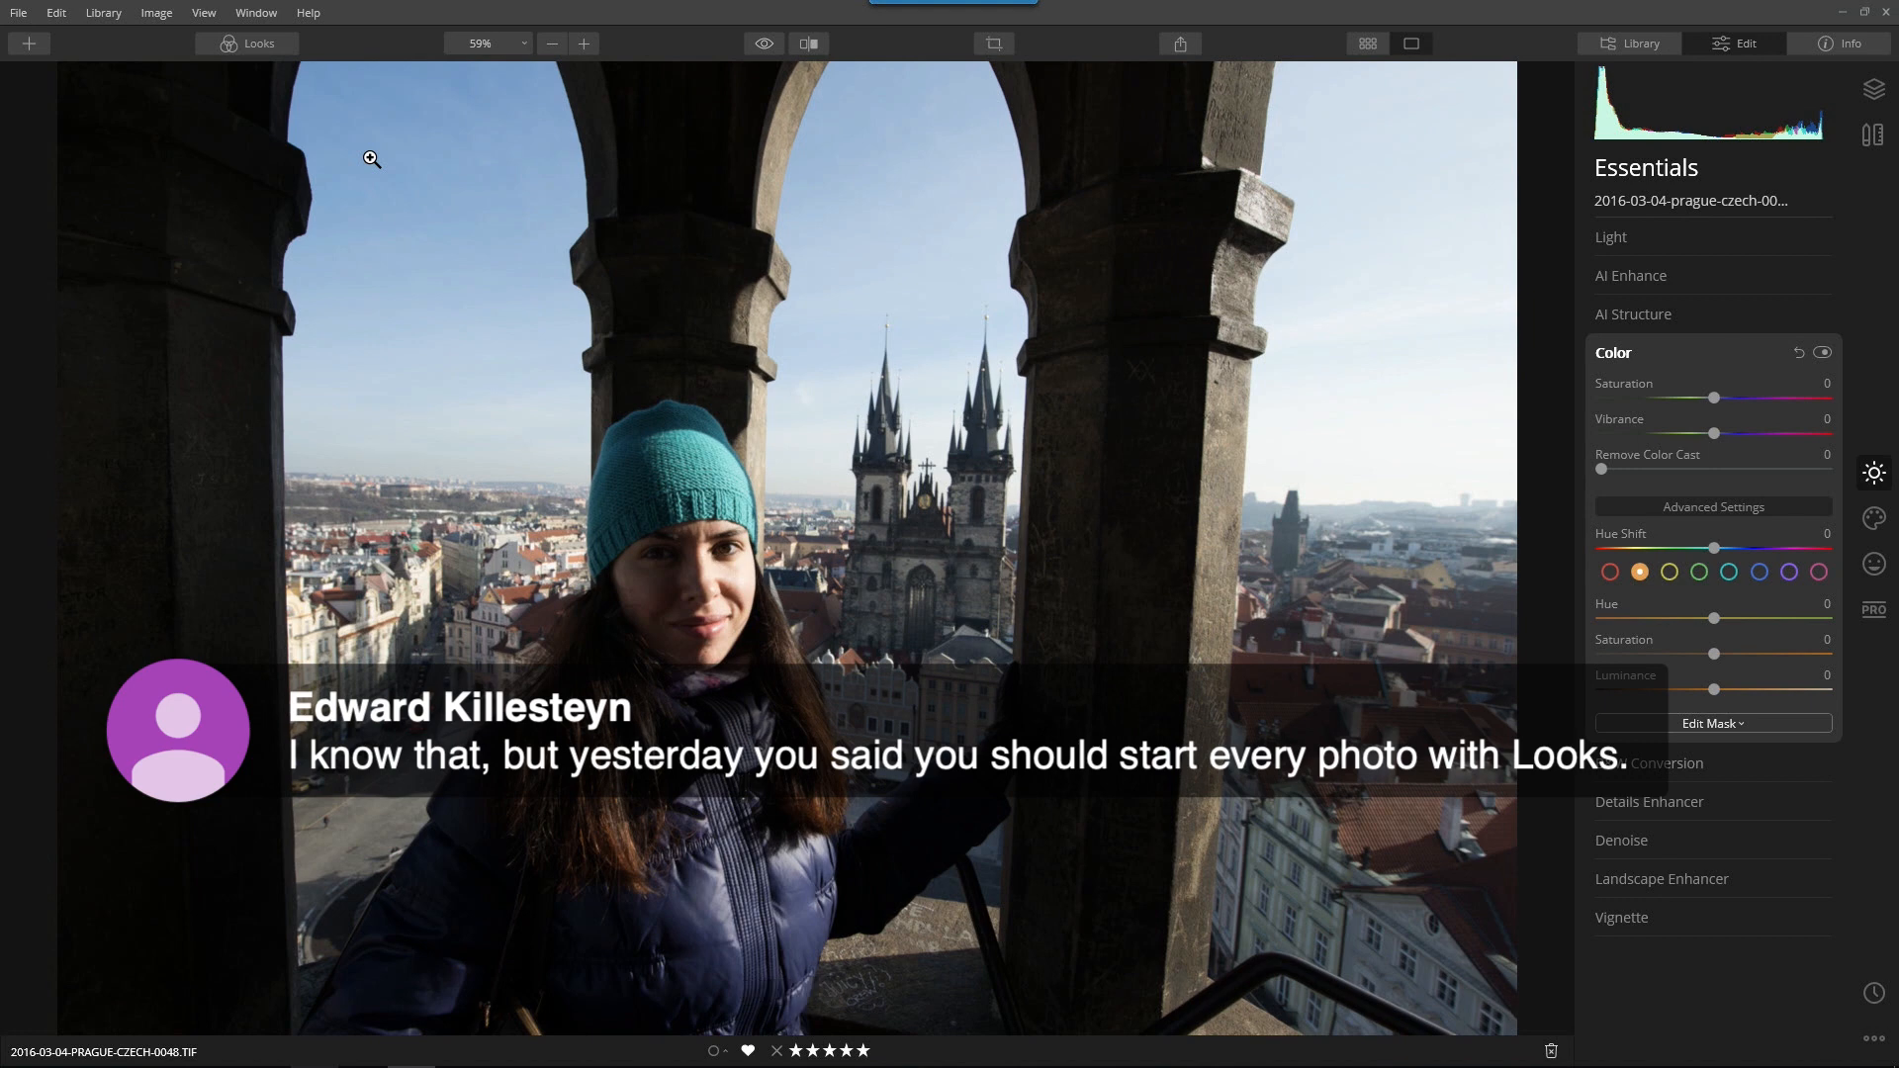
- Apply the AI Image Enhancer look from the Essentials collection to the Prague photo
click(1616, 356)
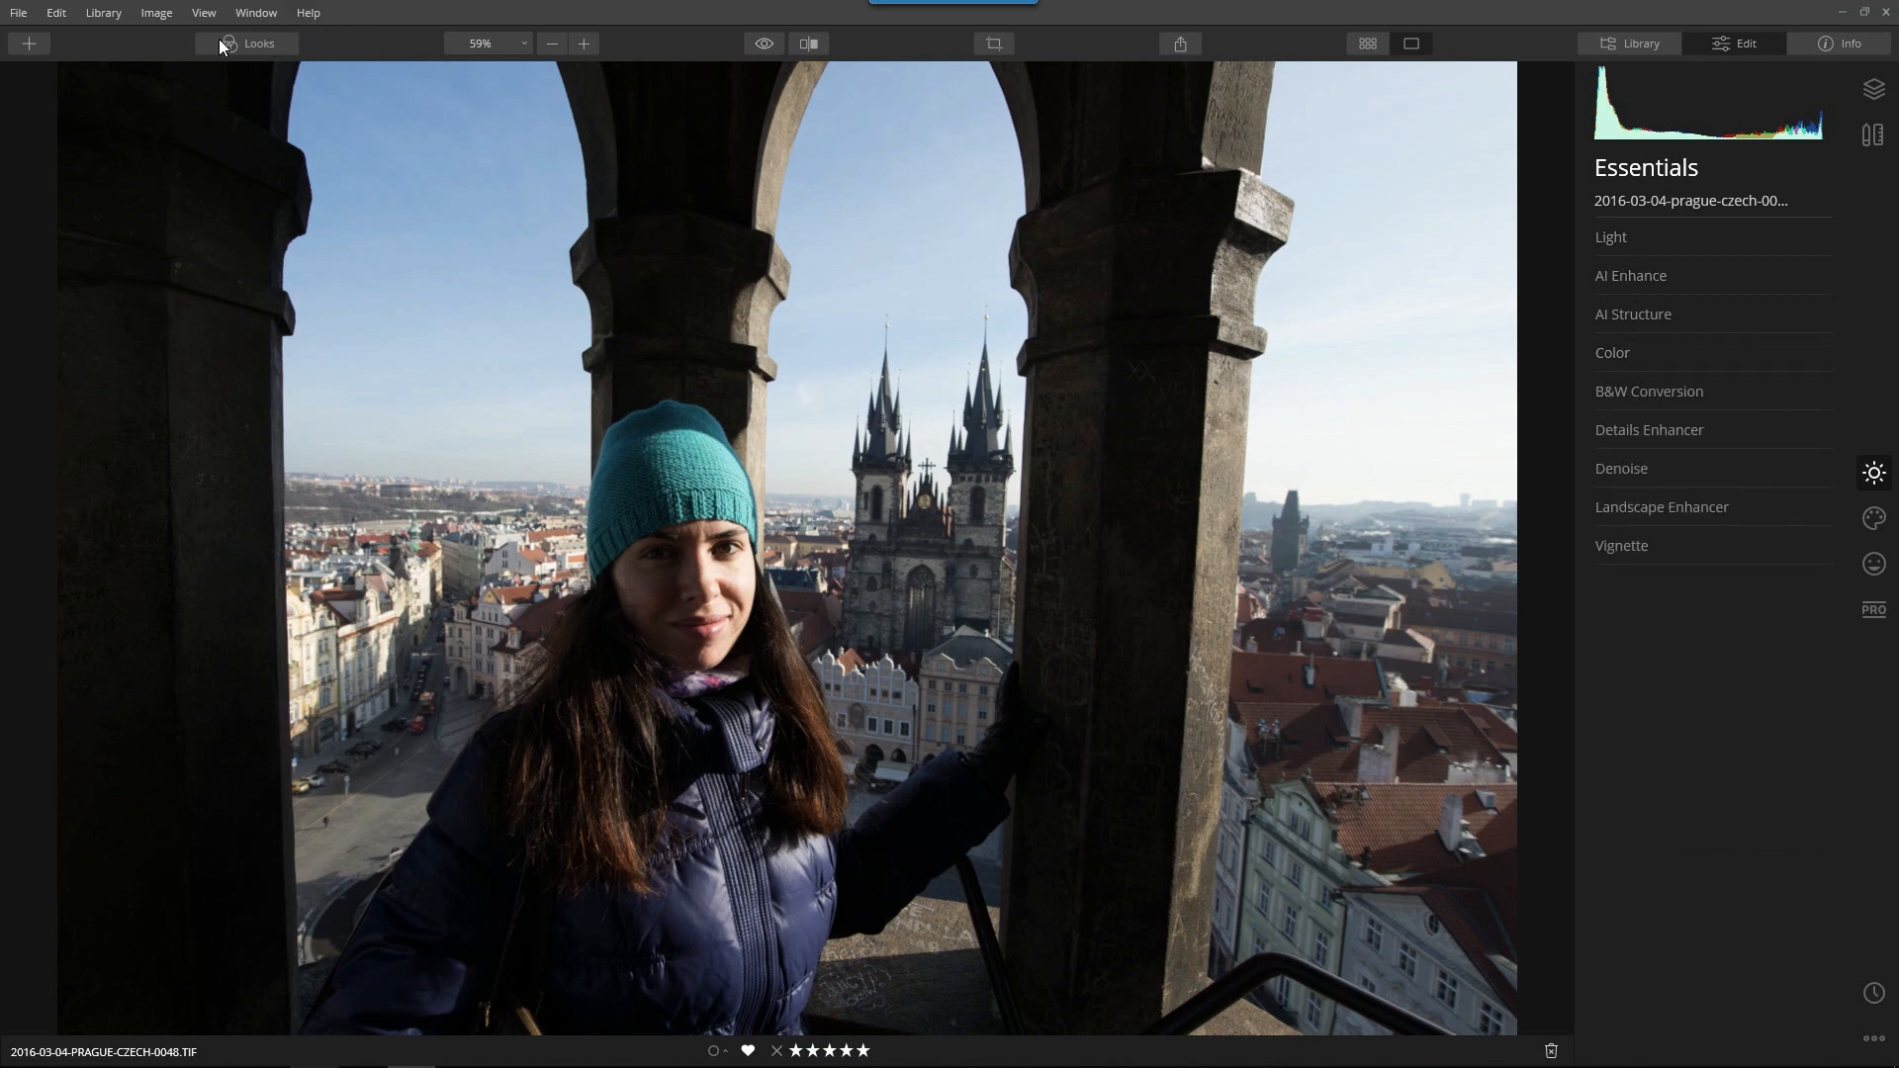
click(221, 43)
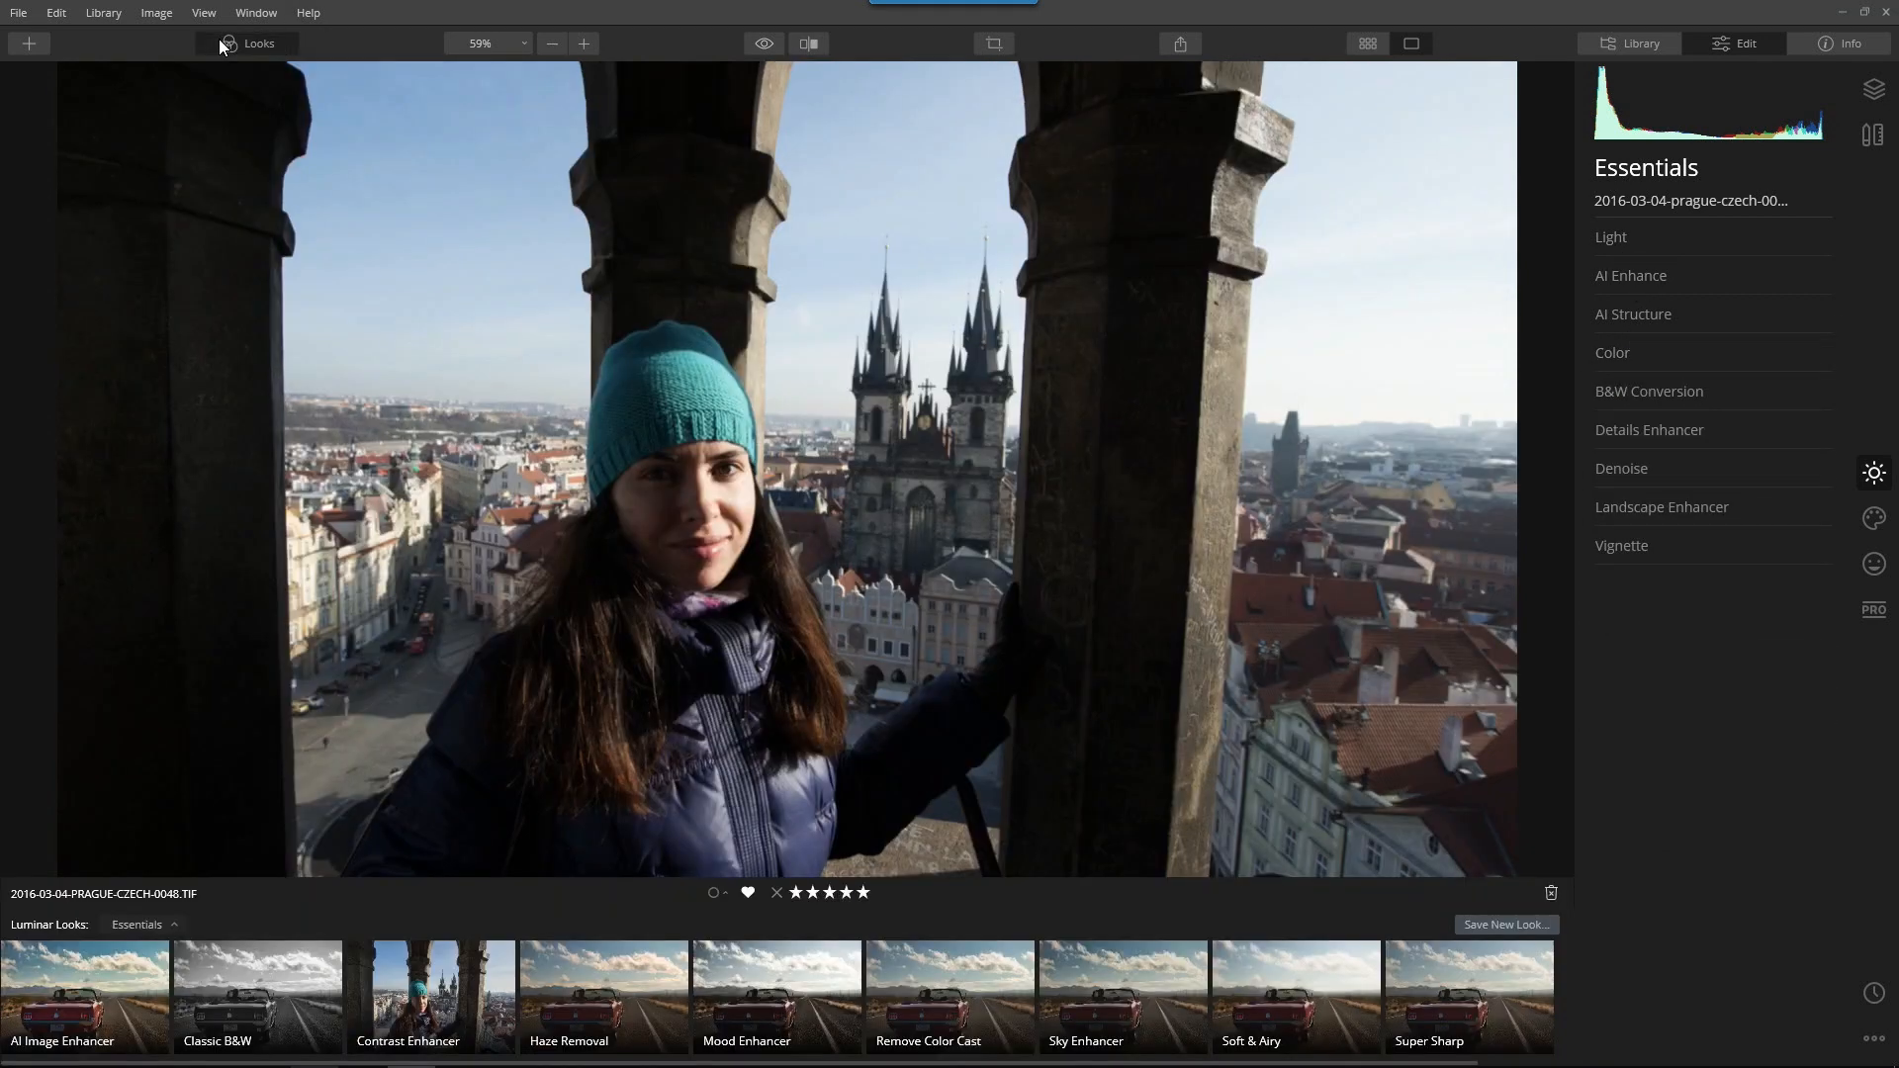
click(86, 980)
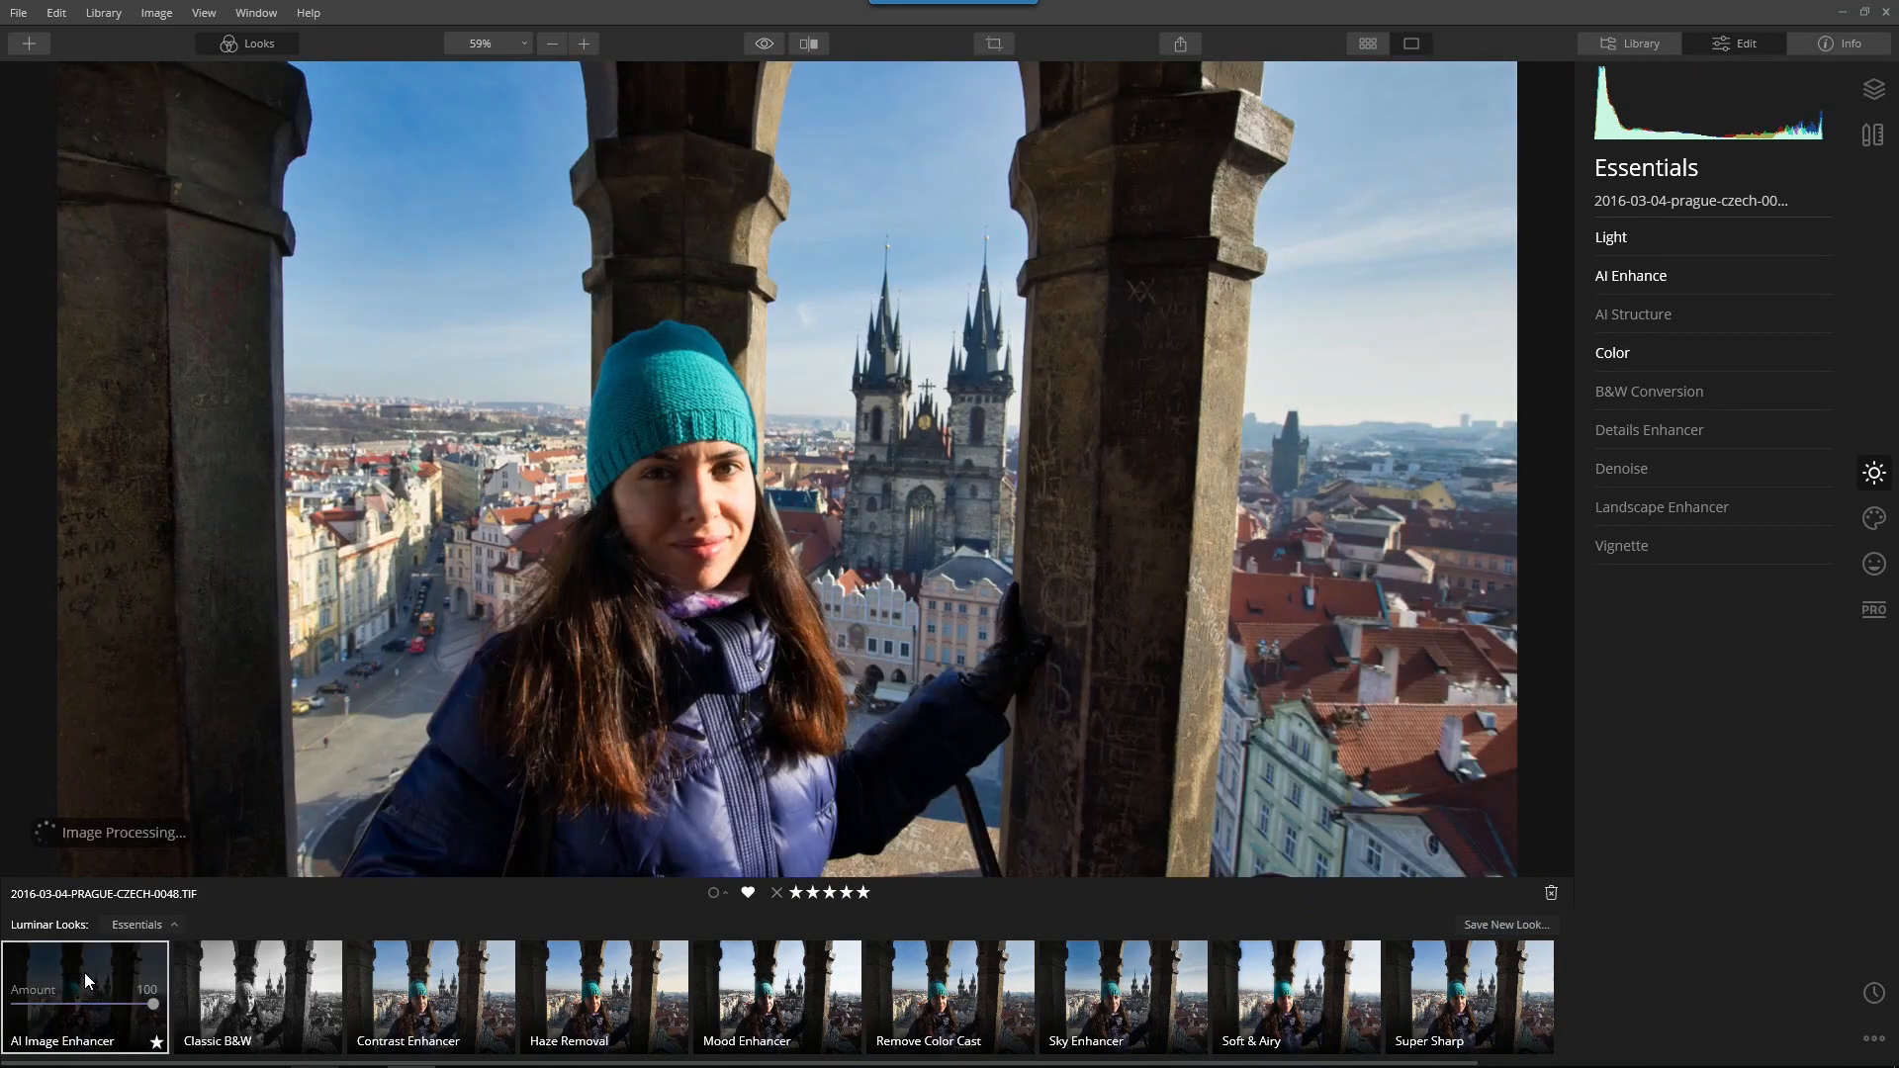
- Review the look's AI Enhance values, compare the Prague photo with its original, and hide the looks
click(1642, 277)
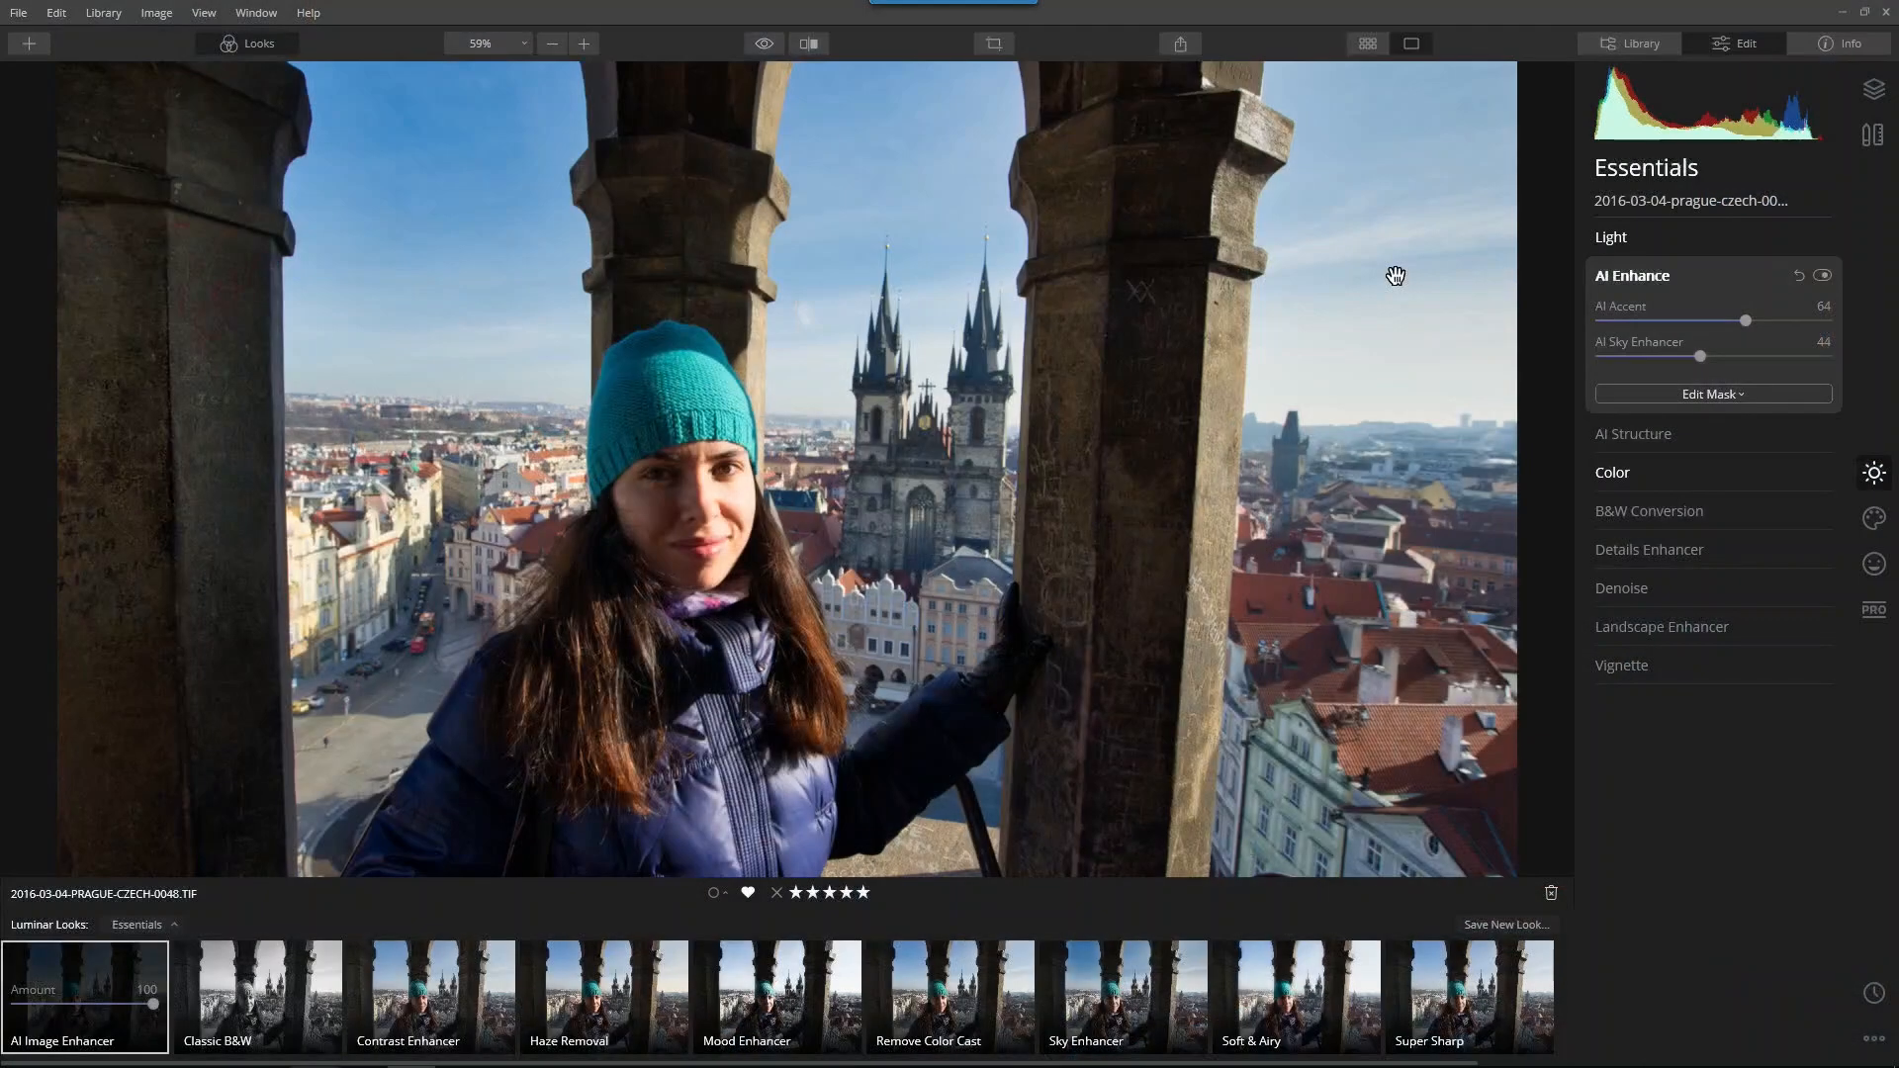
click(763, 42)
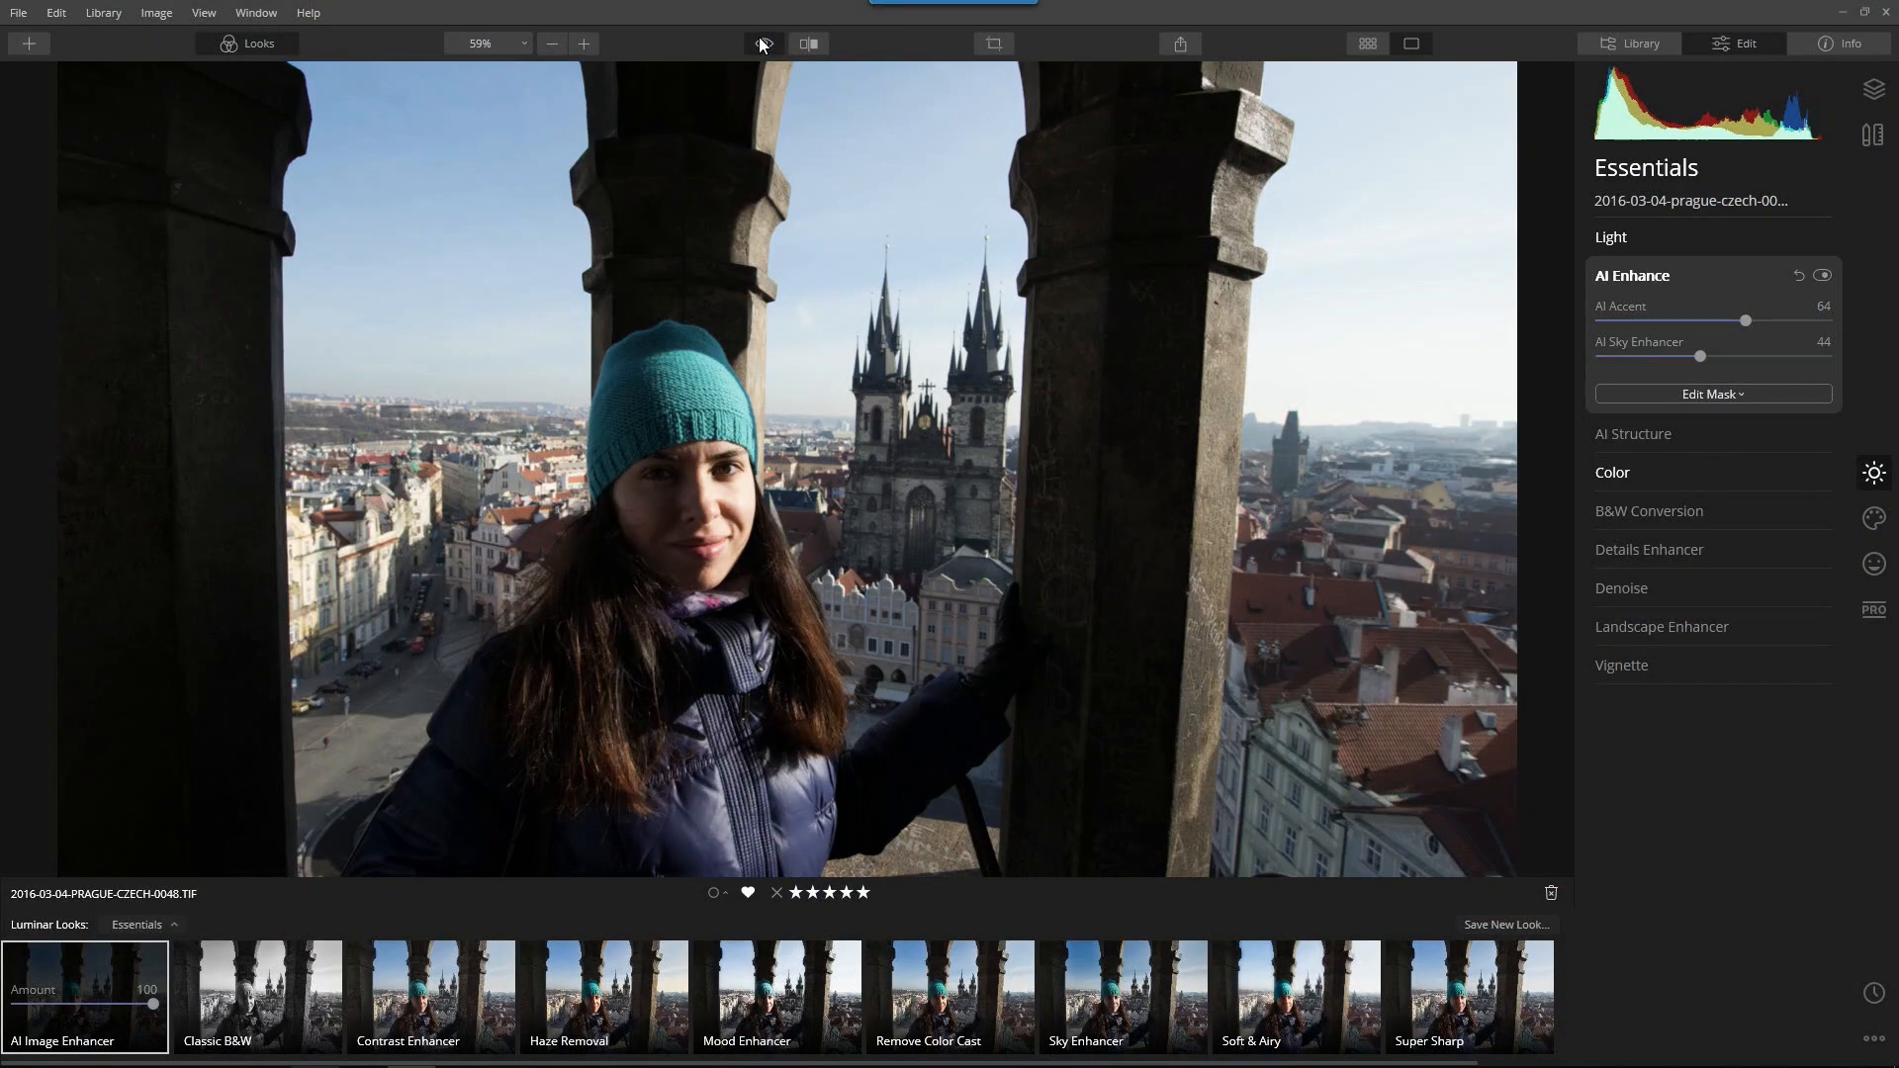
click(763, 43)
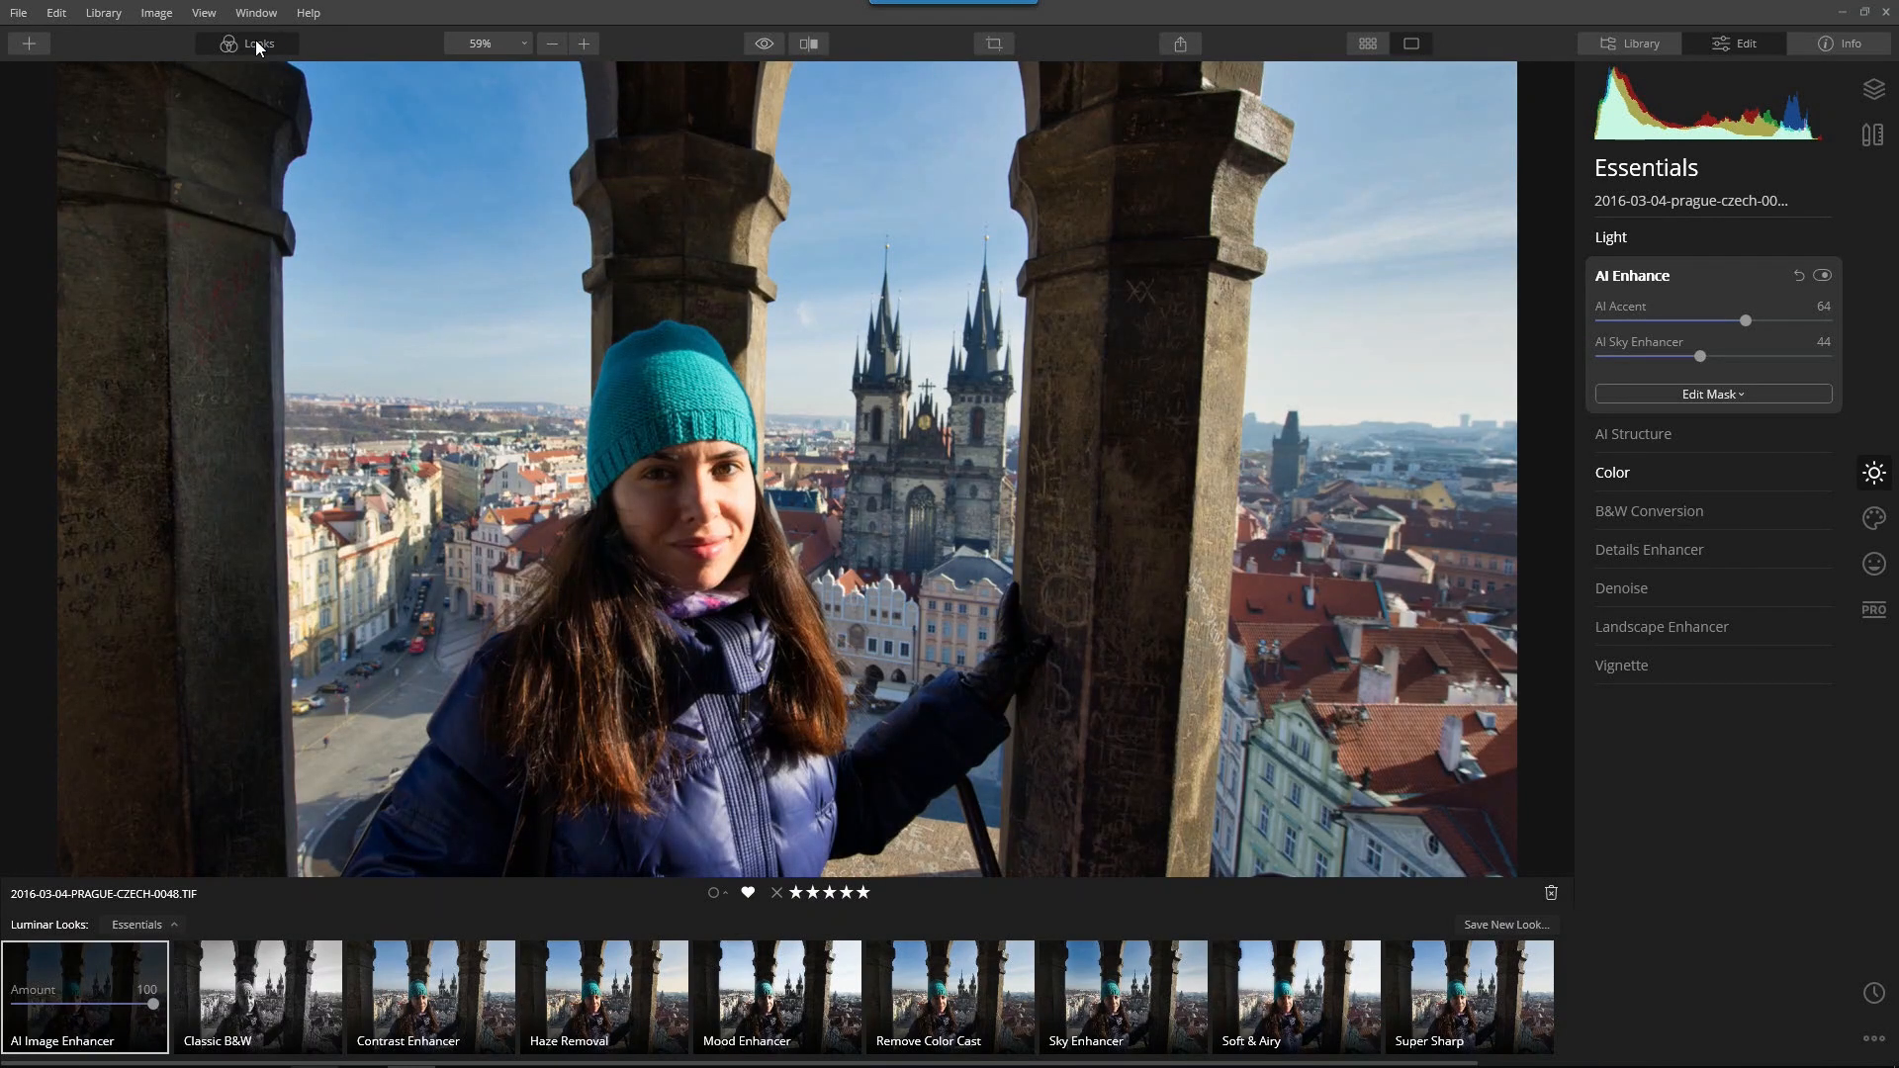
click(255, 42)
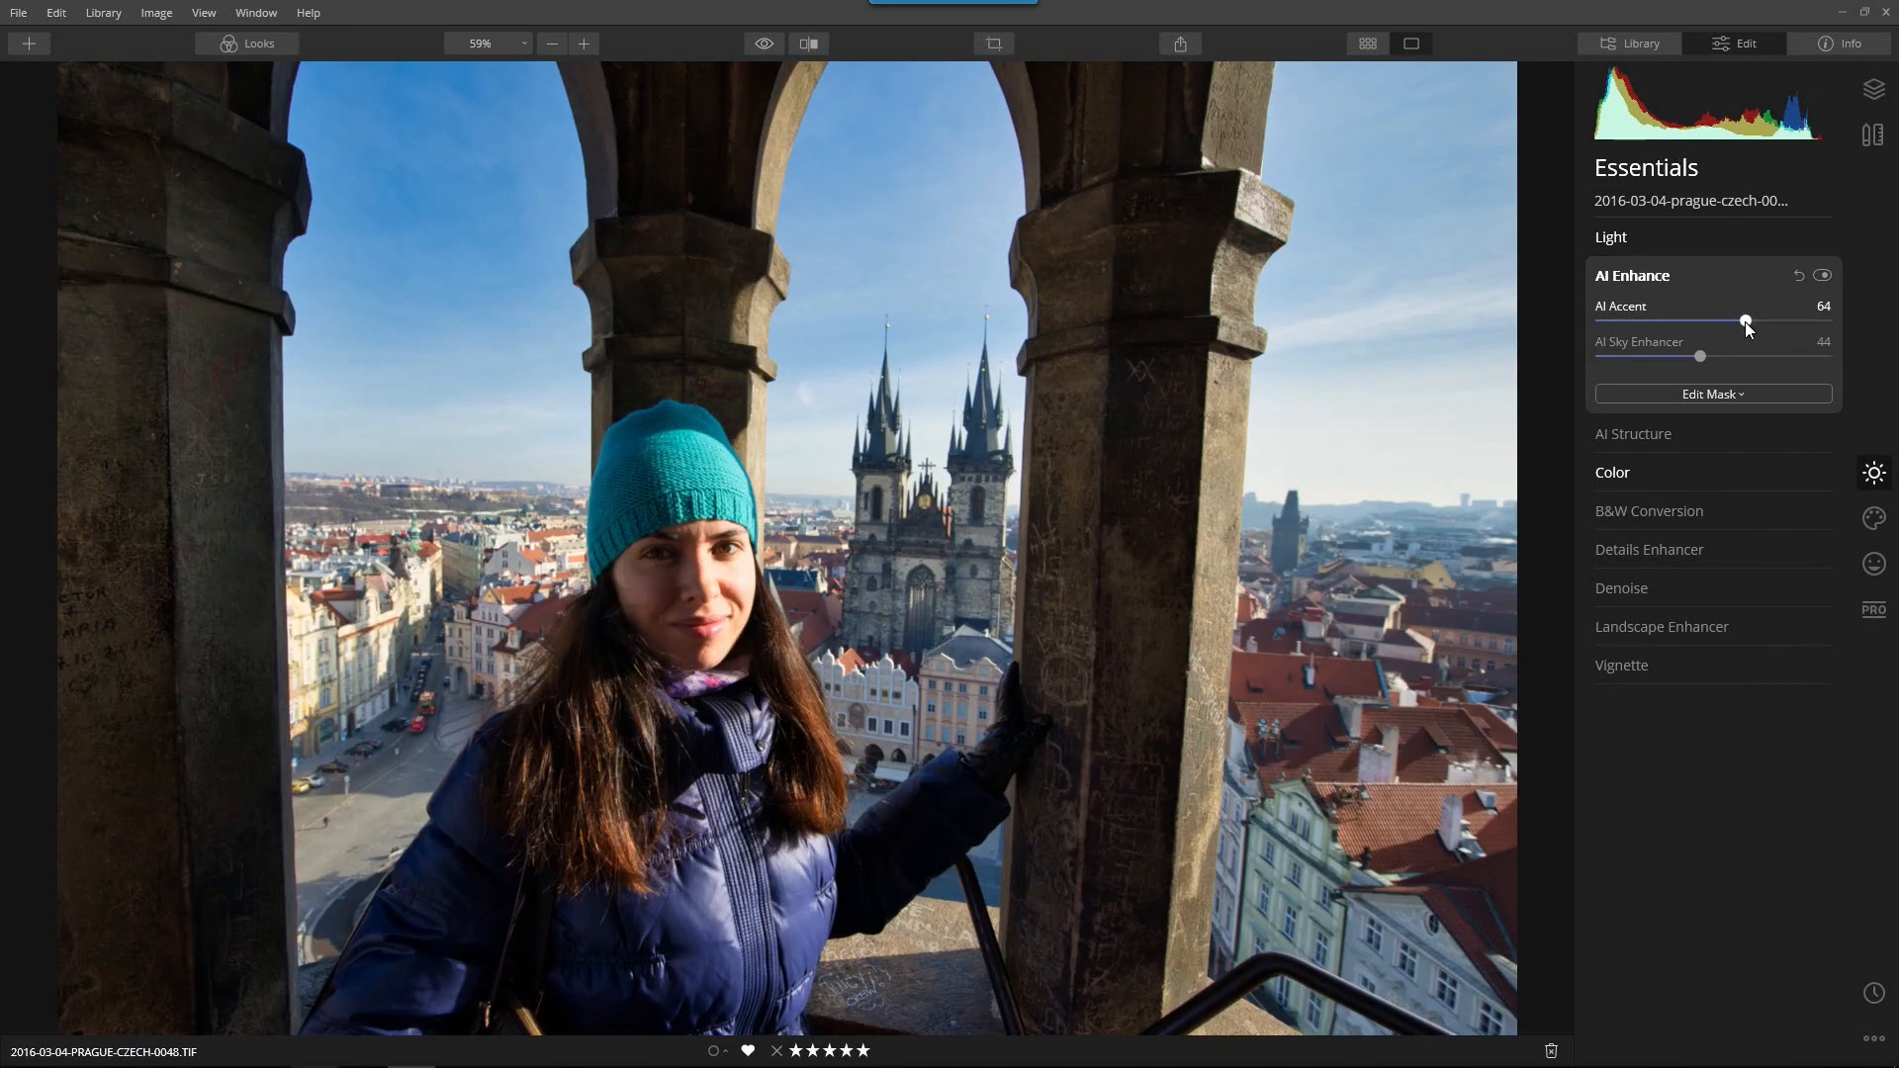
- Set the Prague photo's Shadows to 69 in the Light adjustments
click(1631, 280)
click(1626, 246)
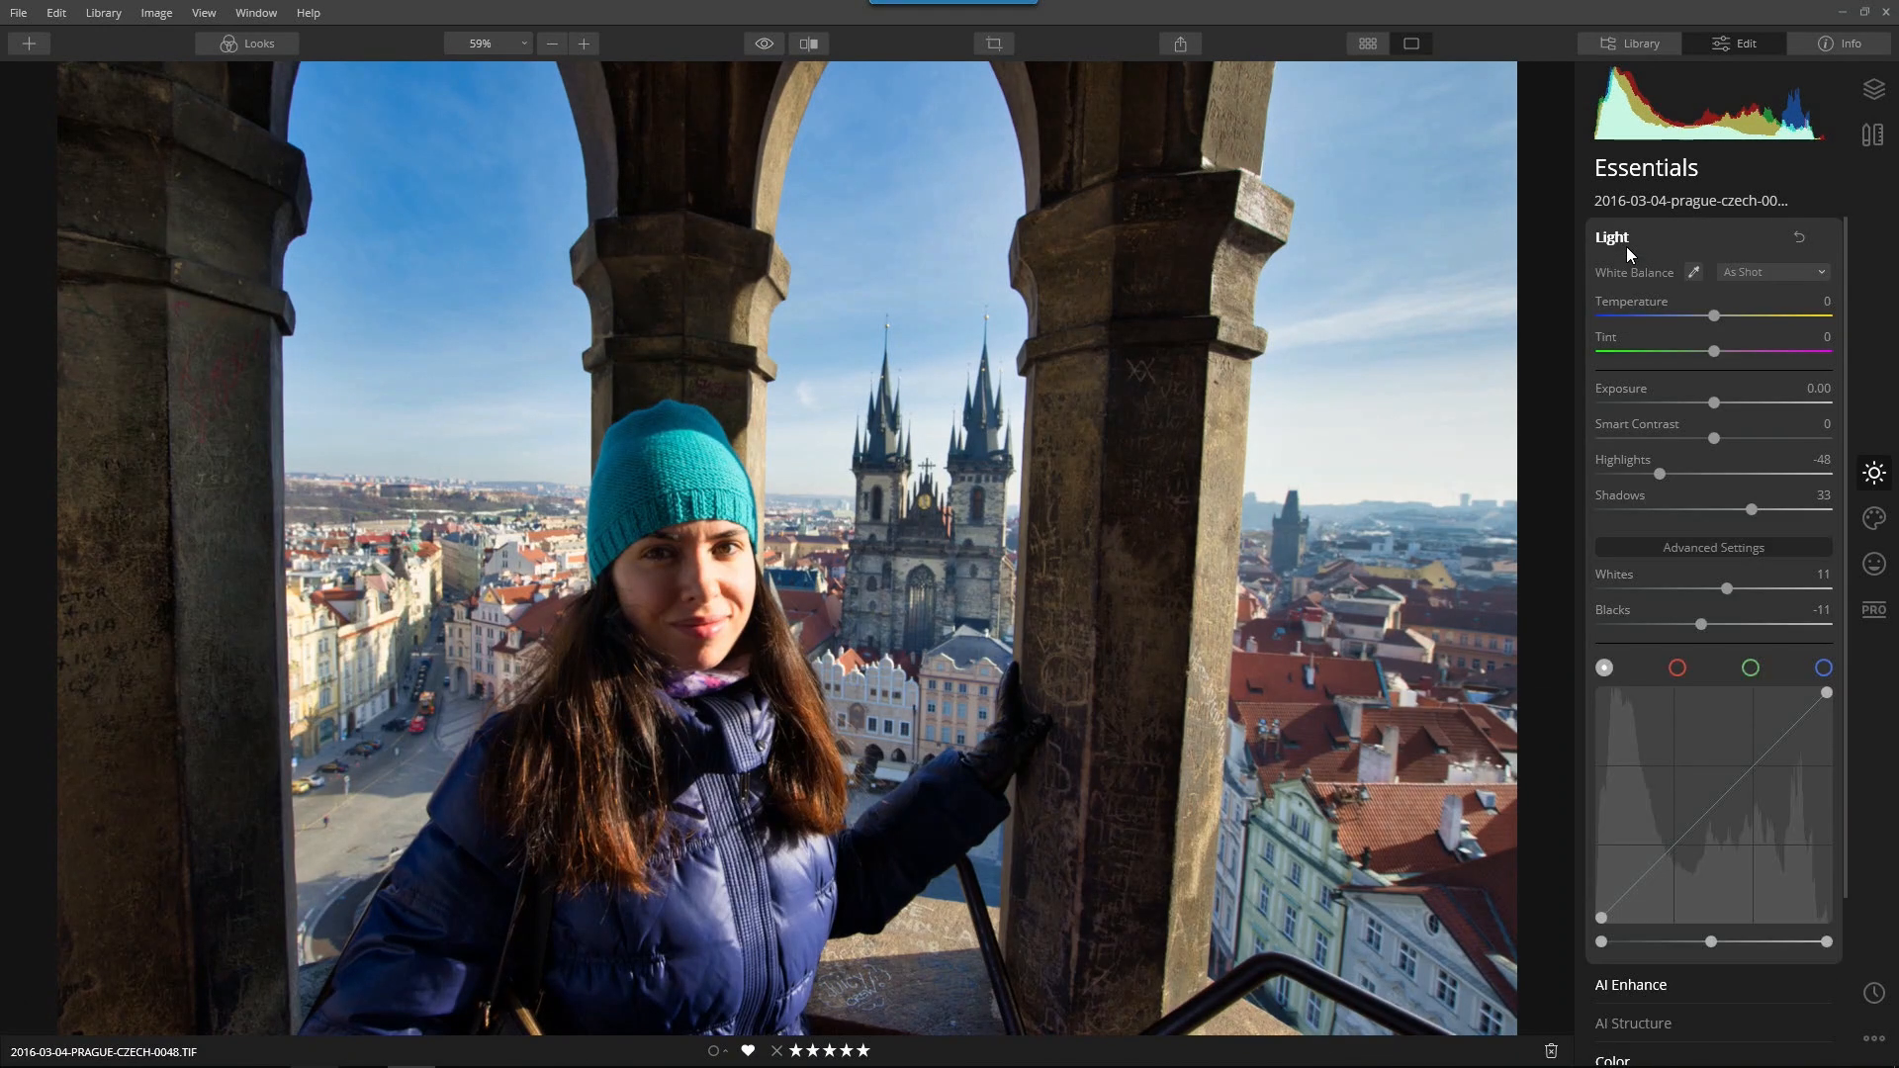
drag(1759, 507, 1798, 507)
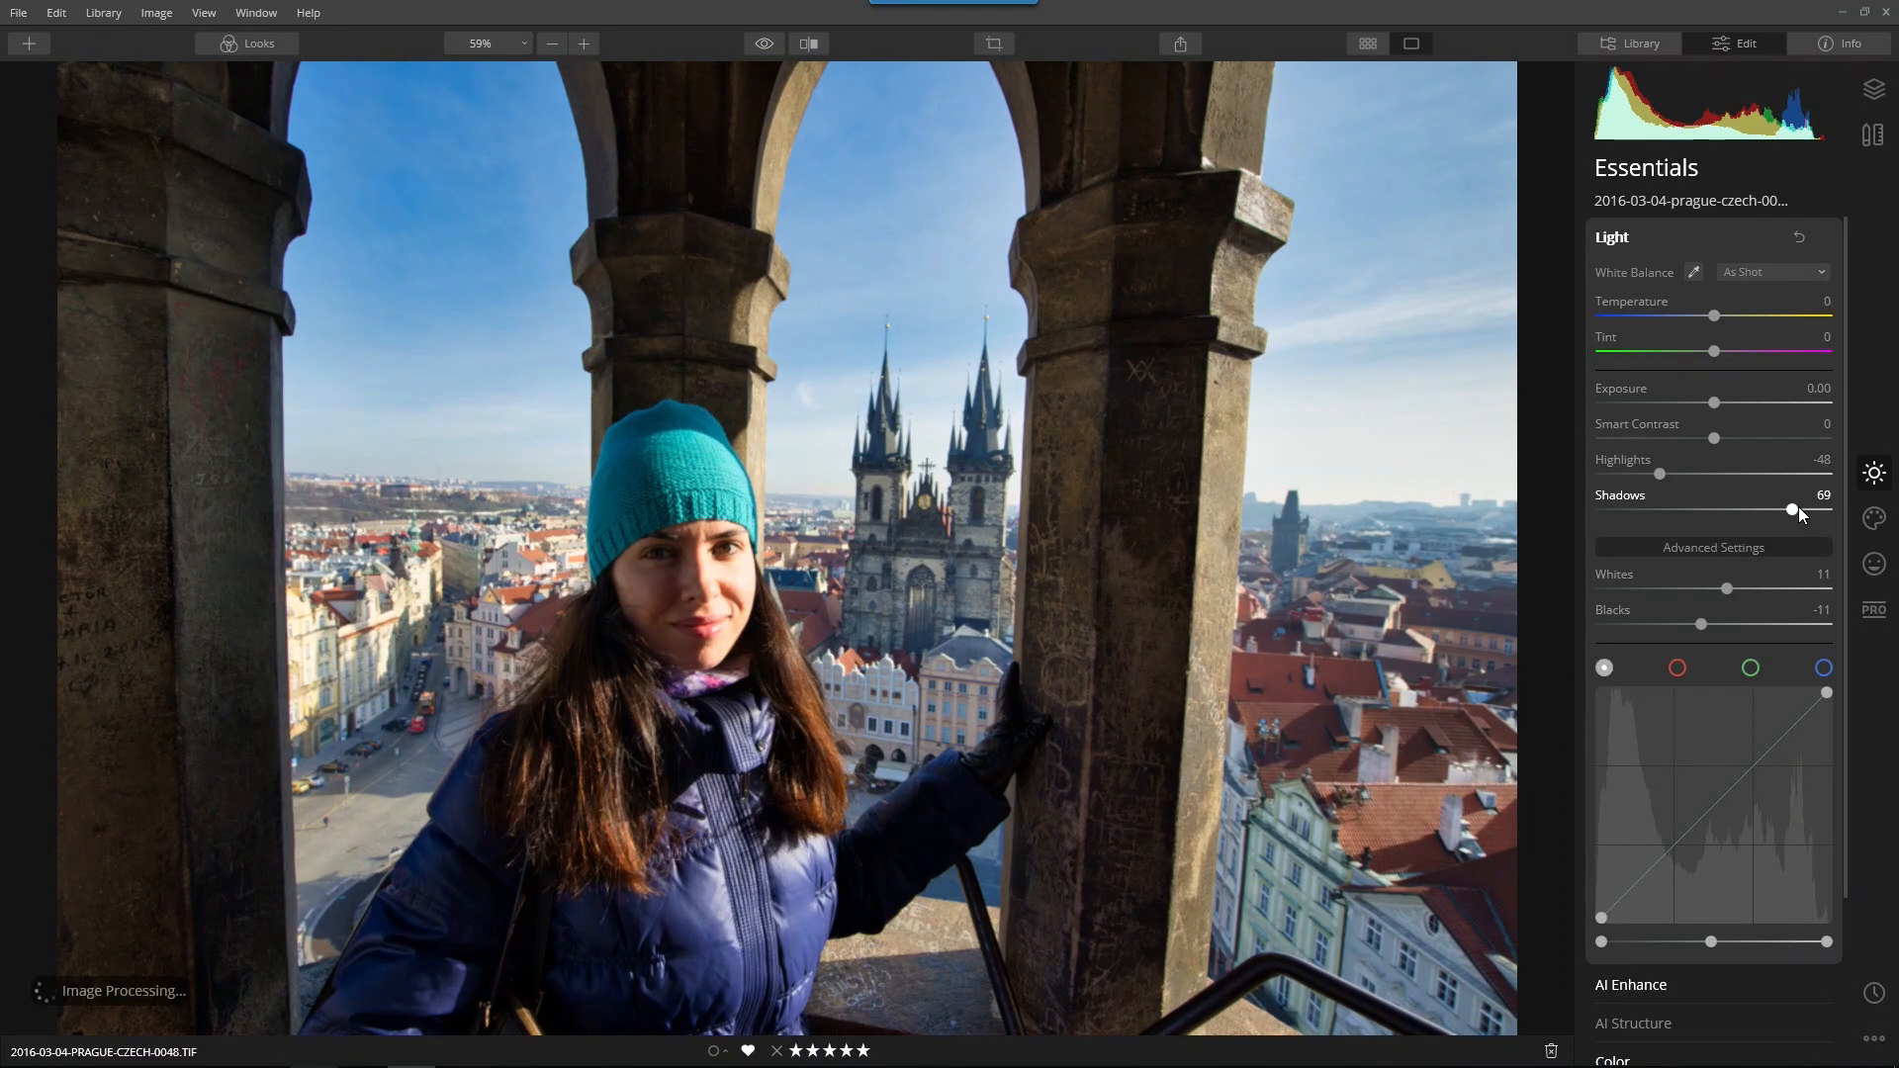
click(1600, 247)
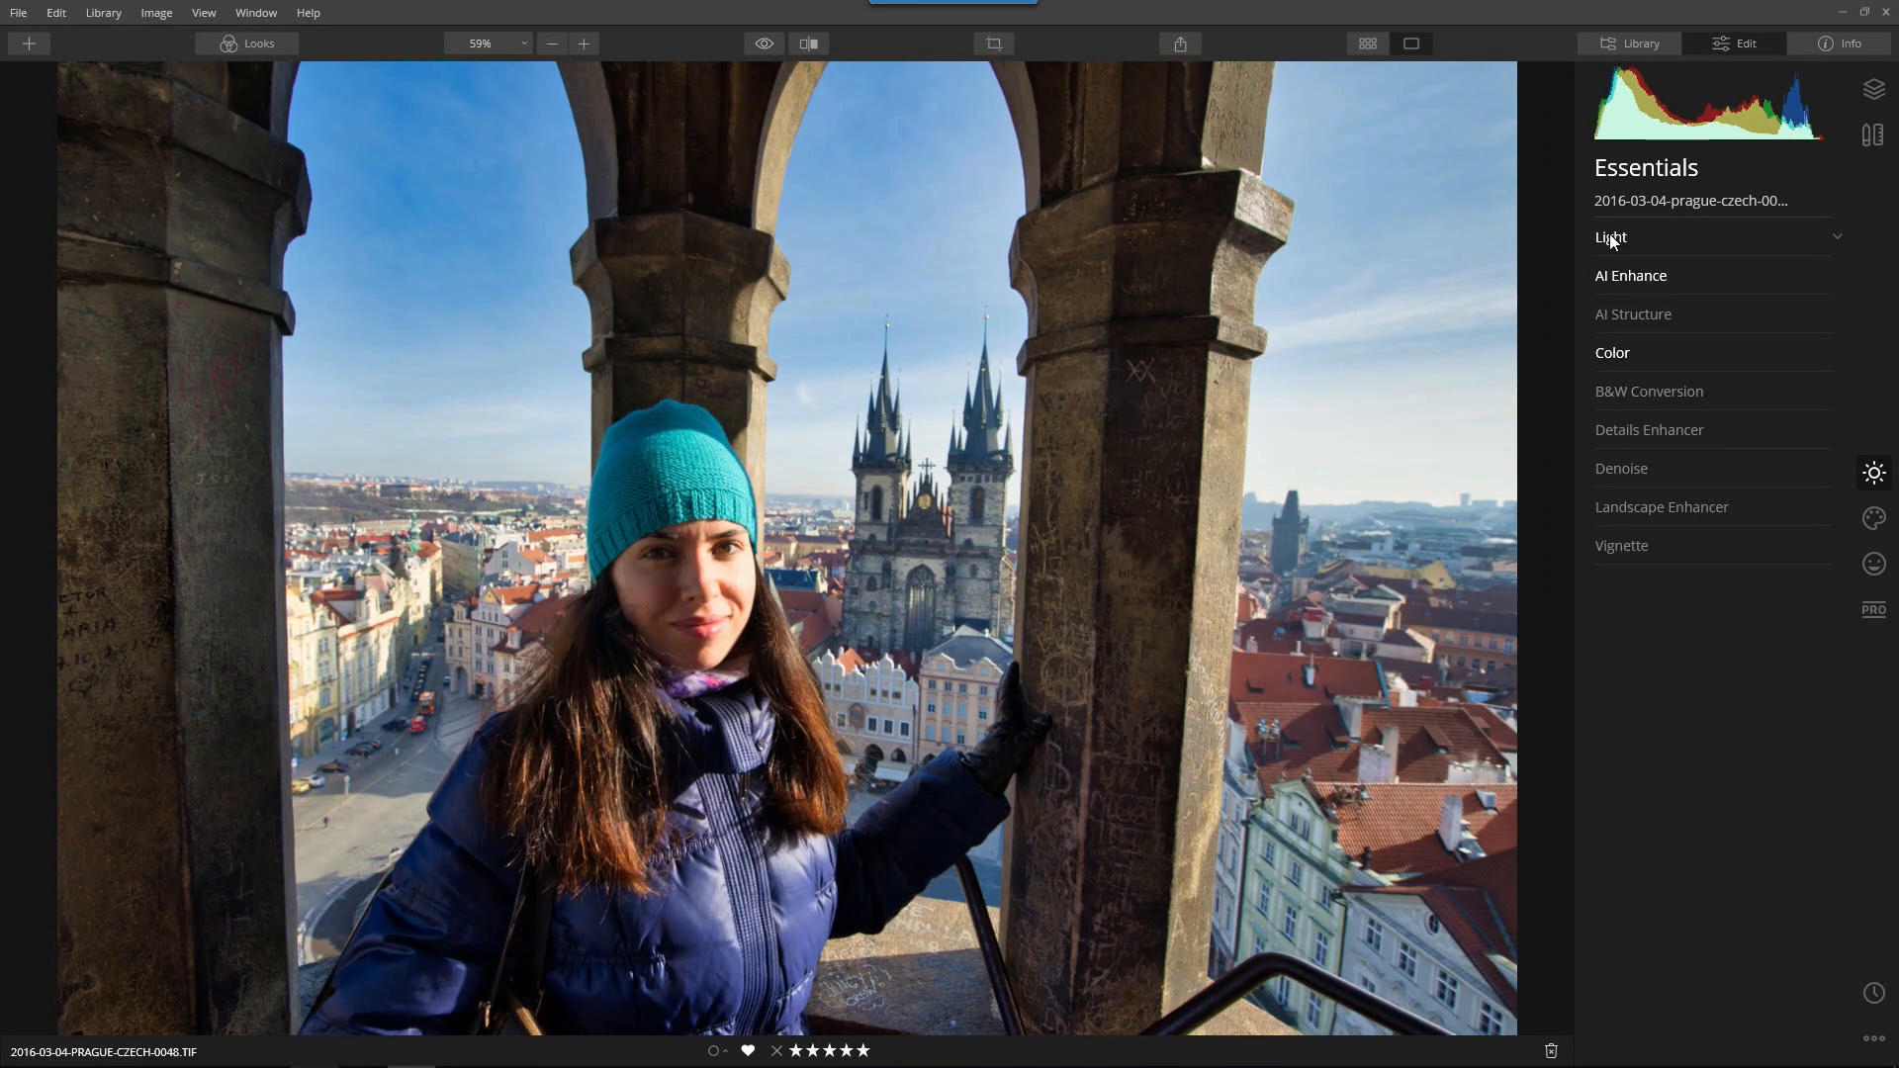
- Set the bottom Adjustable Gradient's Shadows to 44 and Exposure to 29 on the Prague photo
click(1872, 611)
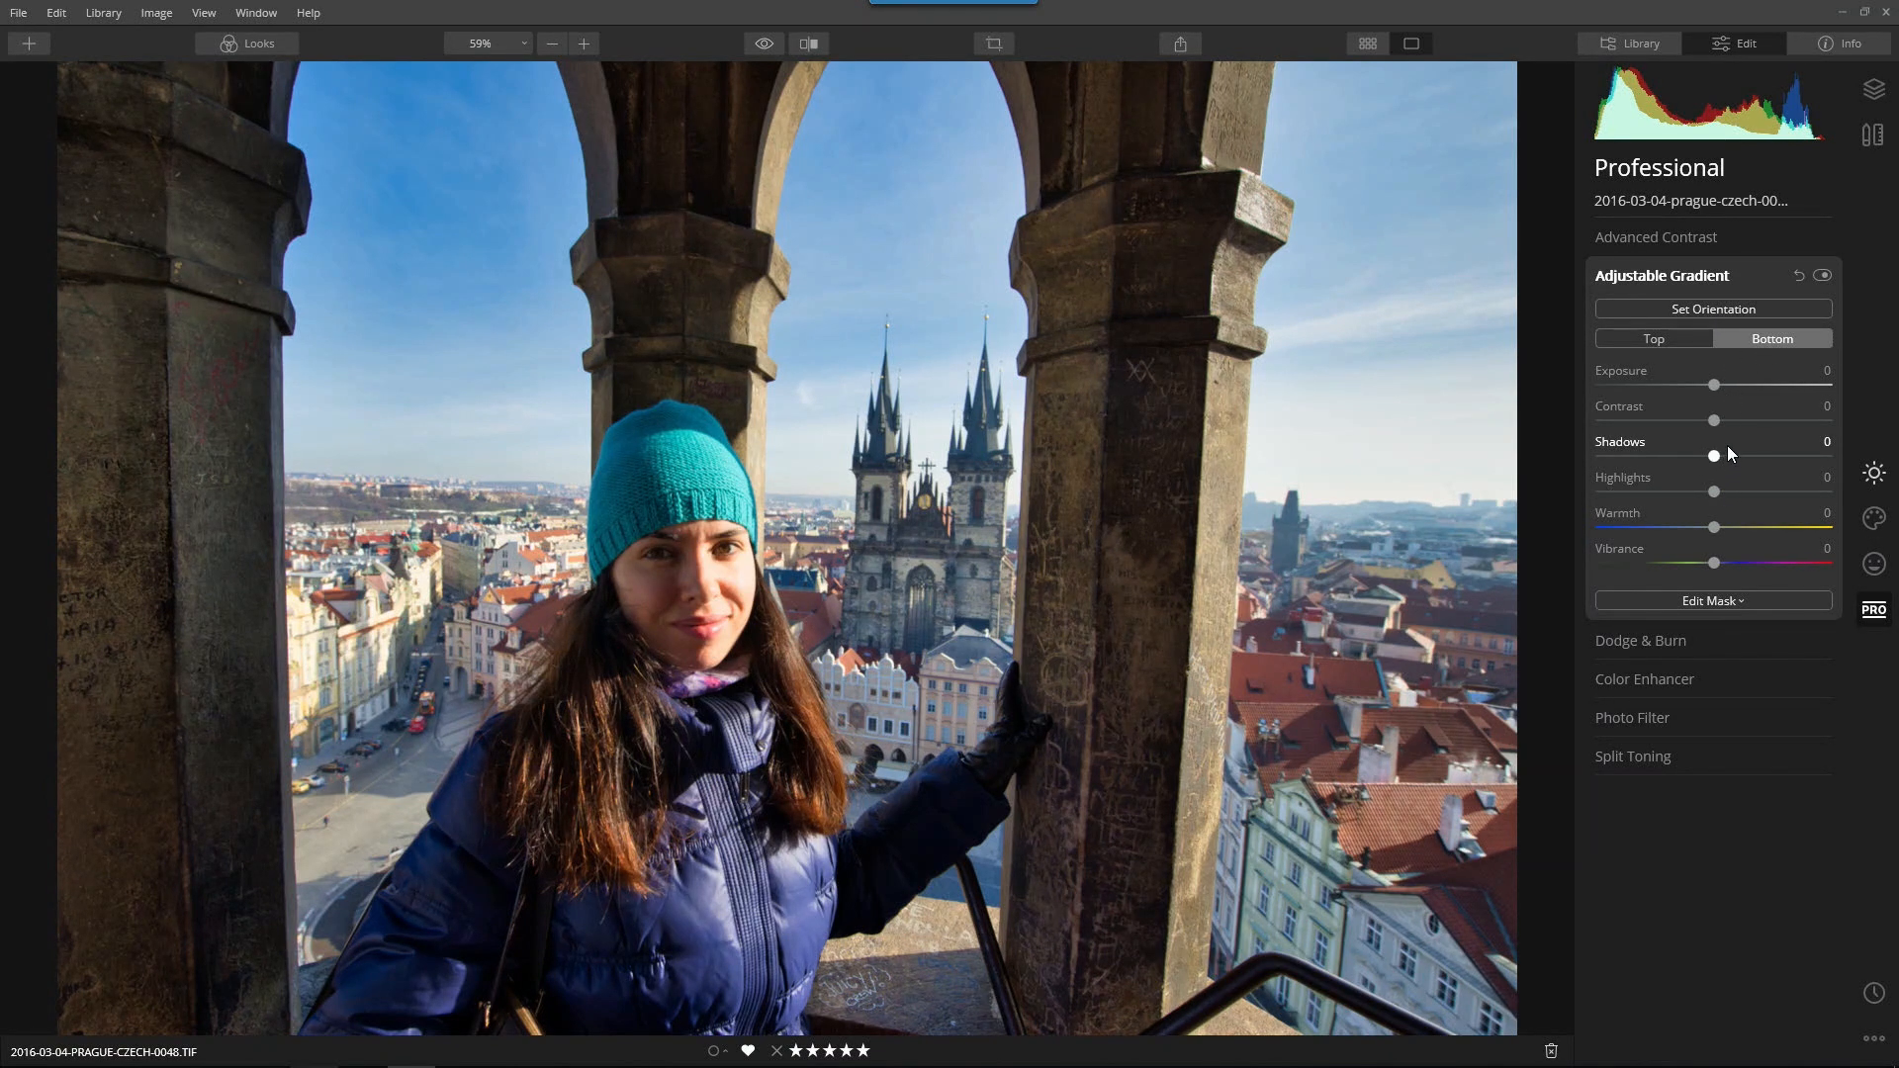
drag(1714, 453, 1762, 457)
mouse_move(1714, 385)
mouse_down()
mouse_move(1766, 389)
mouse_move(1747, 398)
mouse_up()
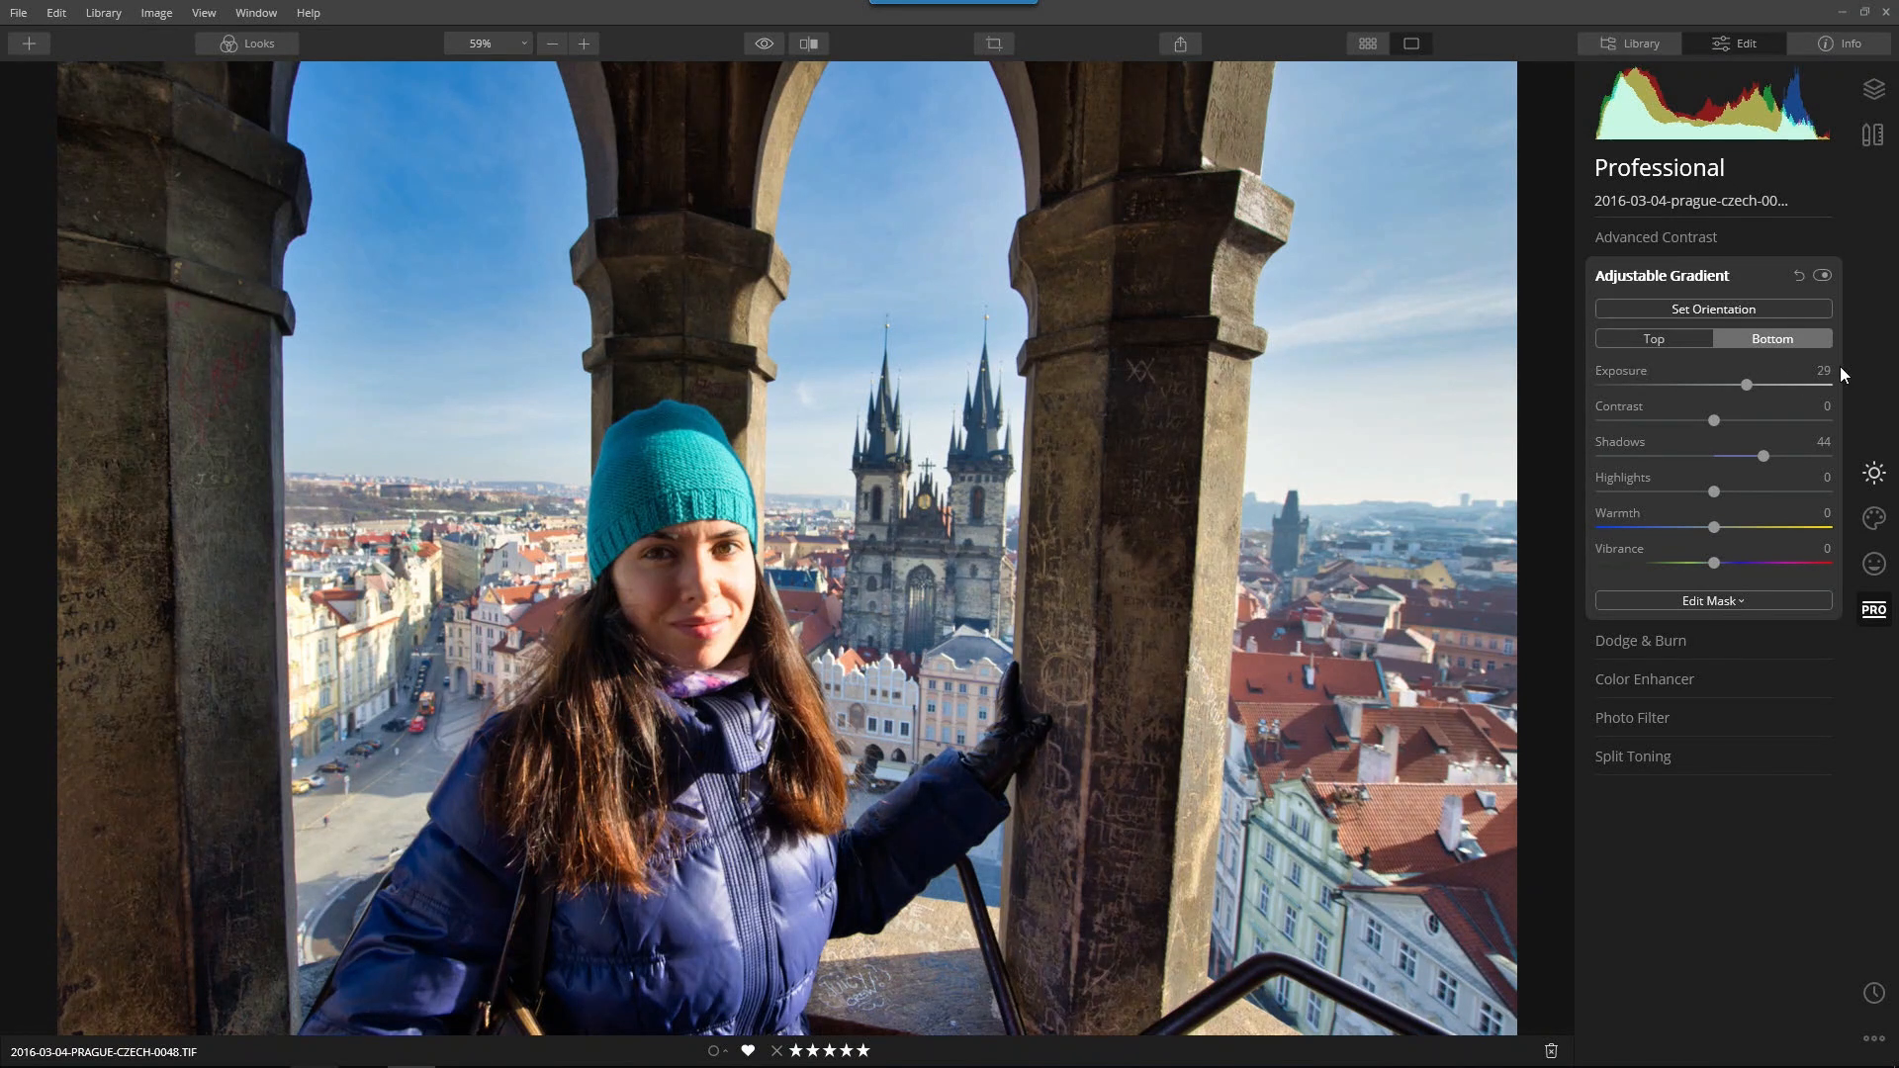
- Replace the Prague photo's sky with Blue Sky 5 using AI Sky Replacement and set Relight Scene to 30
click(1881, 534)
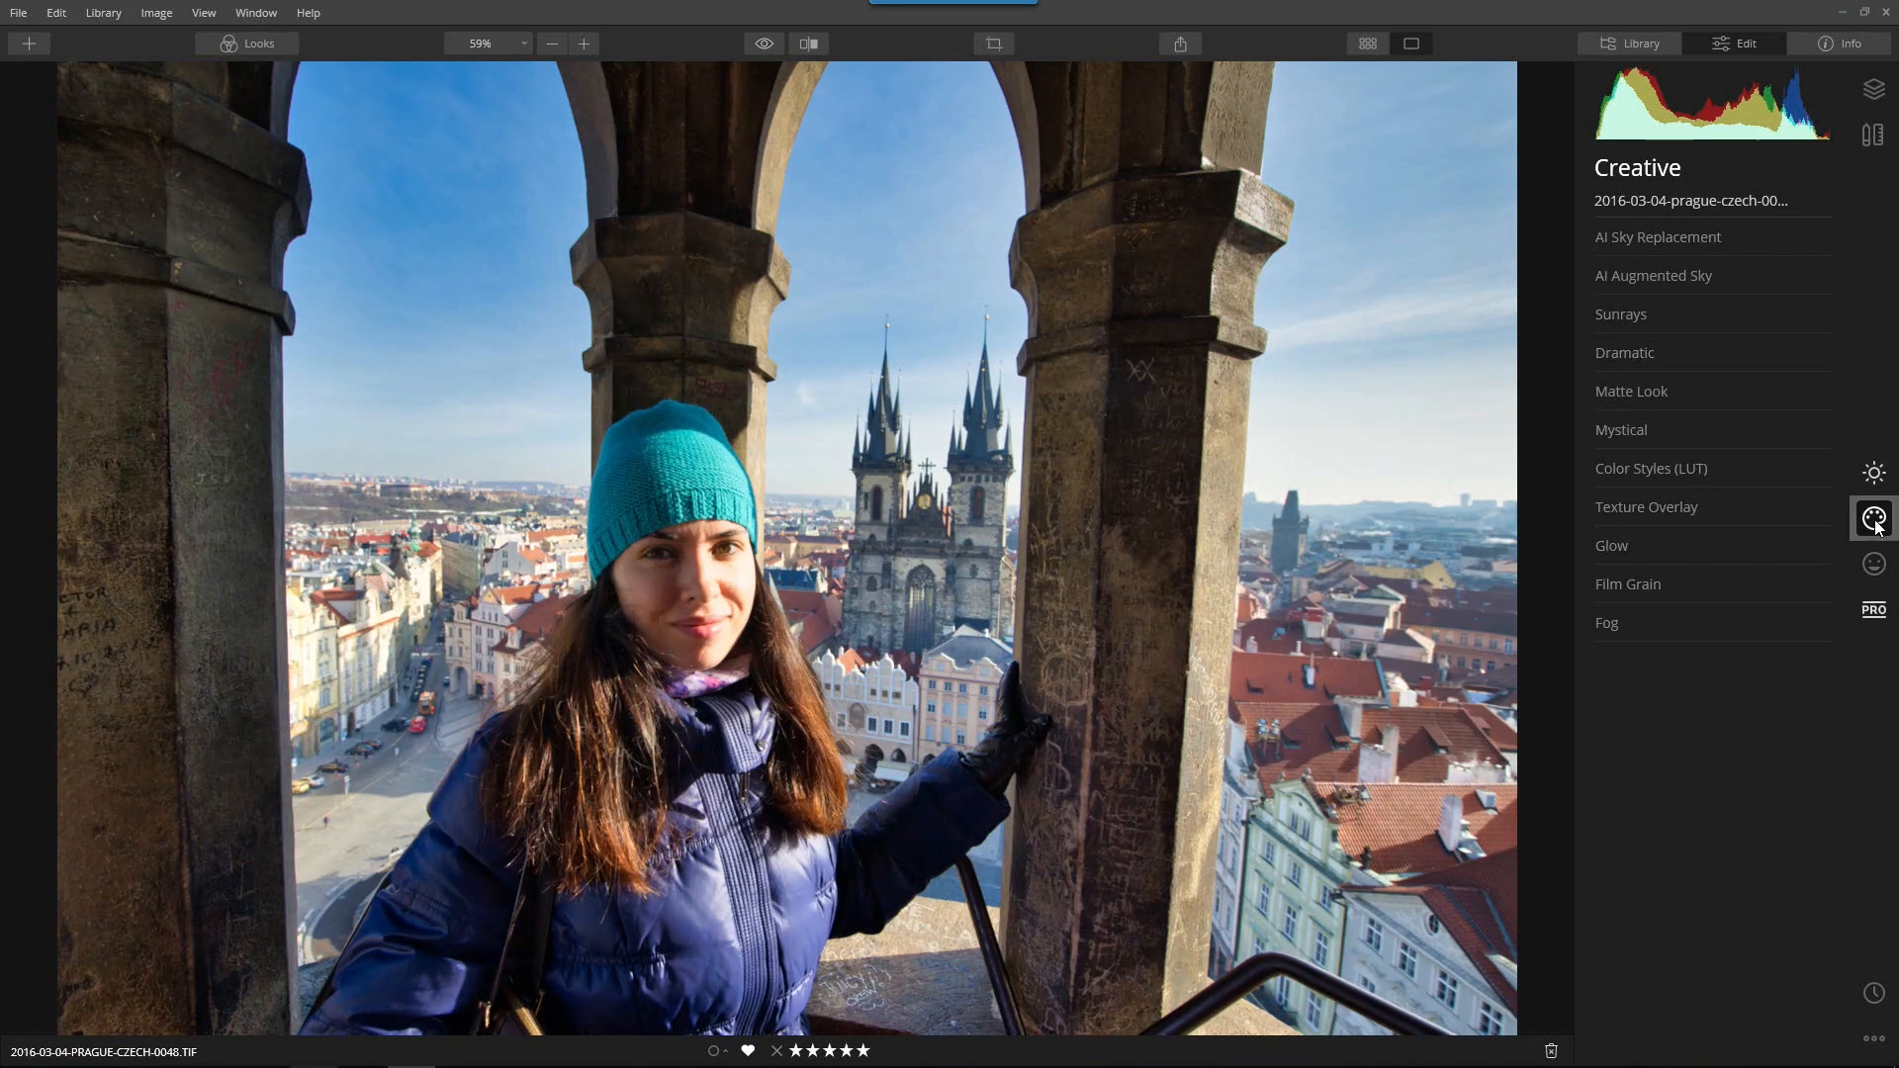
click(1686, 245)
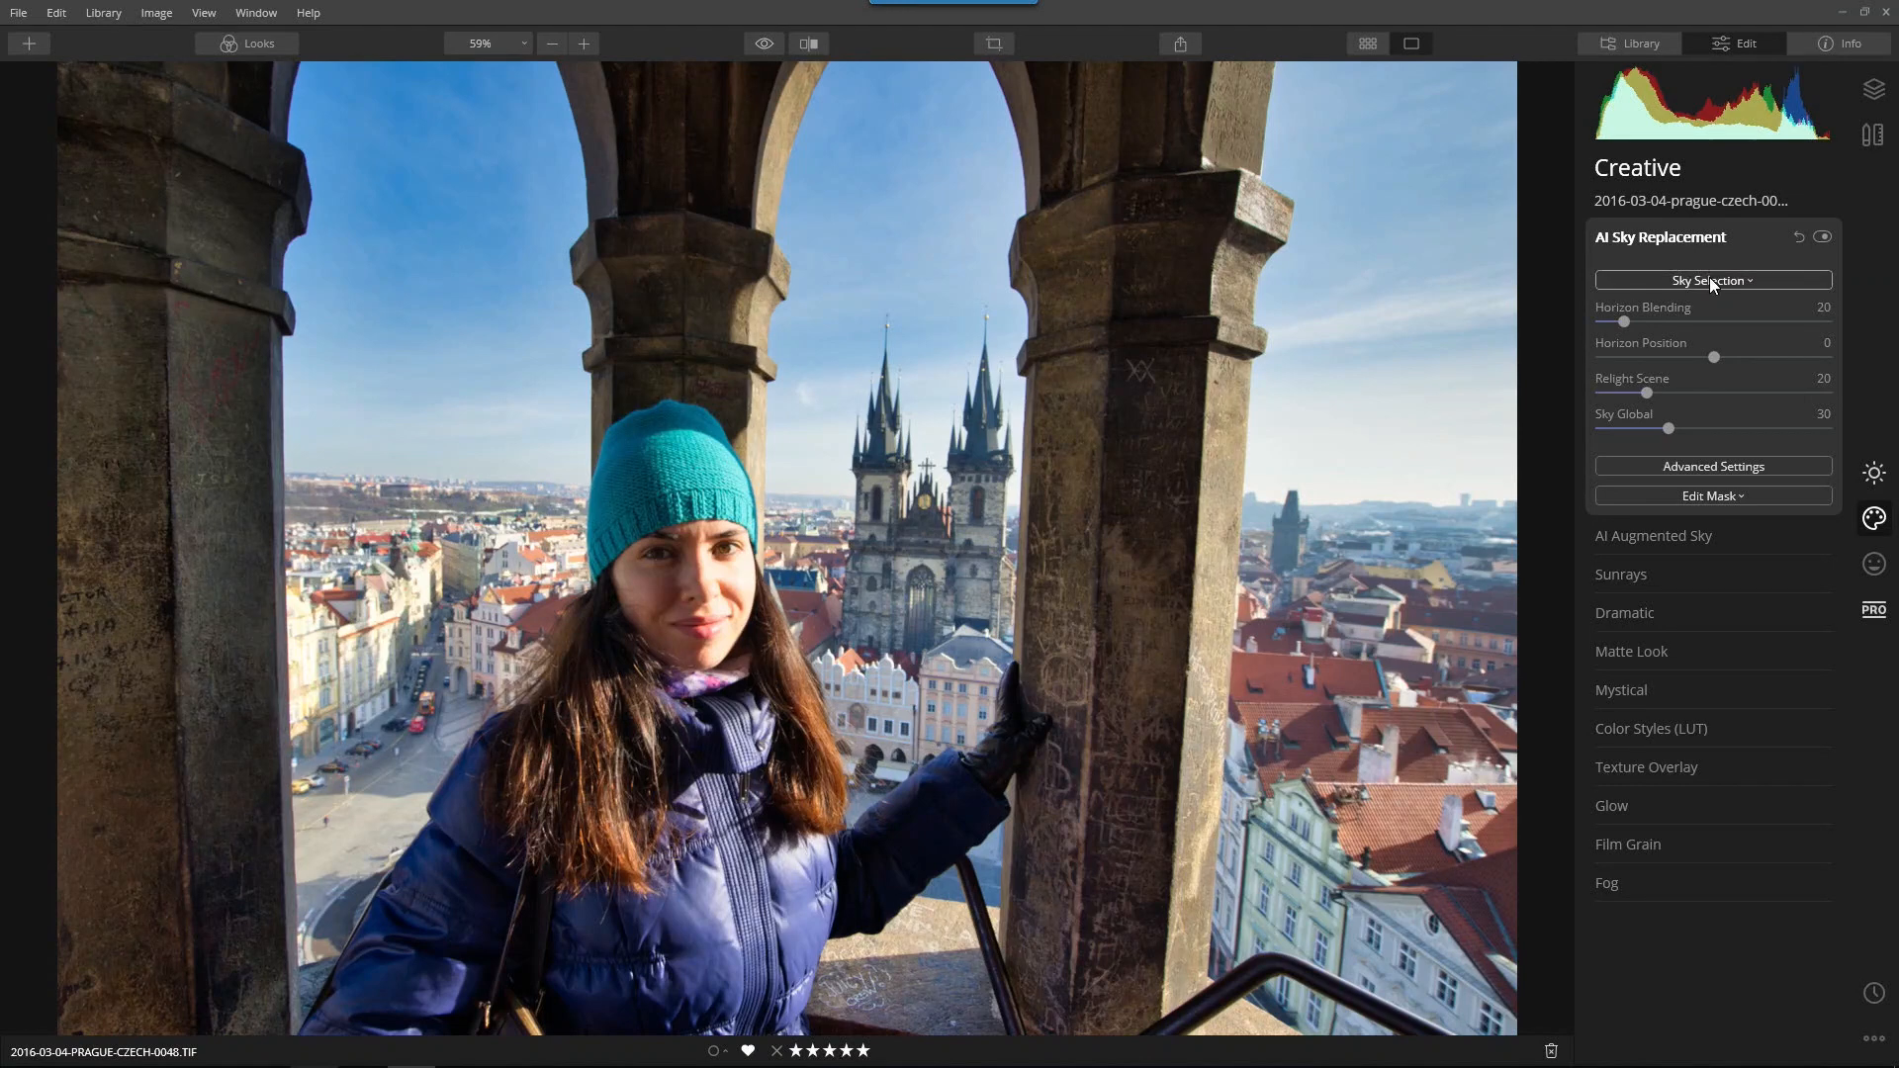
click(1709, 279)
click(1706, 448)
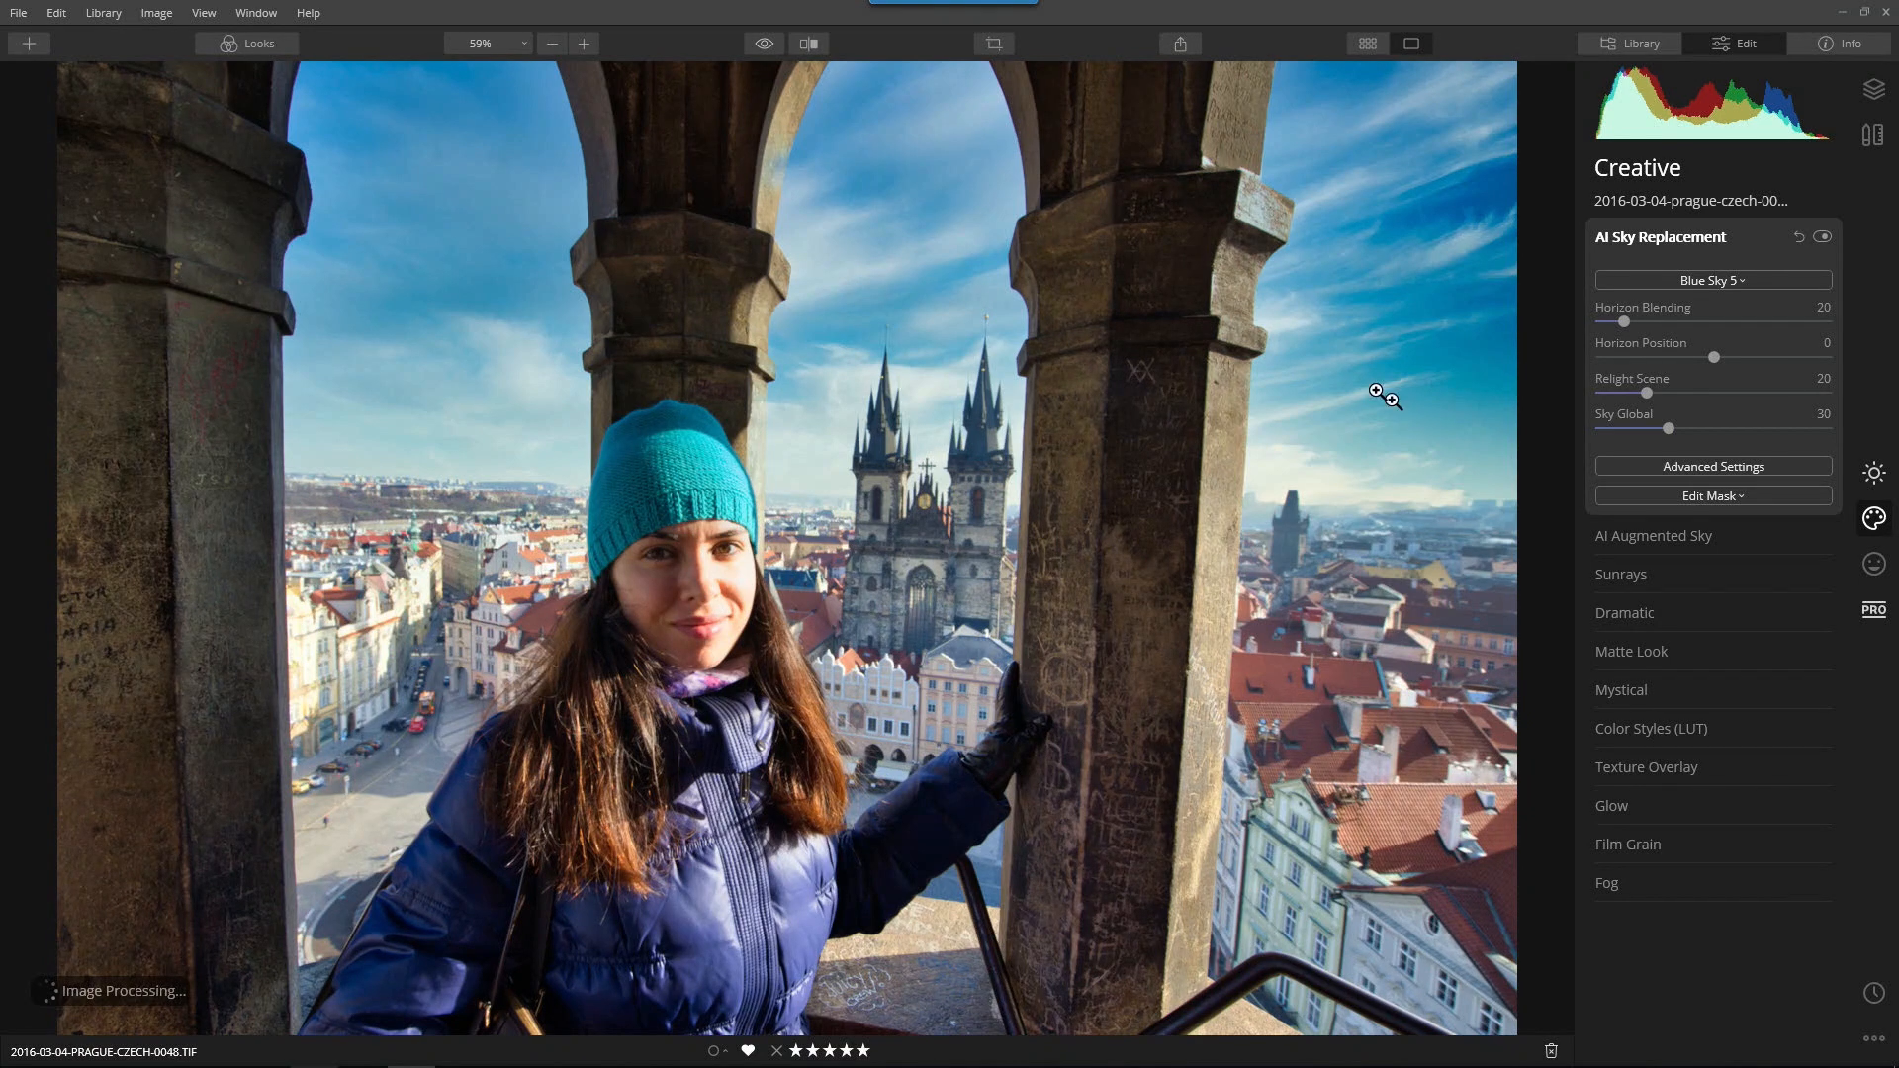
drag(1655, 400, 1671, 395)
- Compare the sky-replaced Prague photo with its original and show the Adjustable Gradient settings again
click(768, 45)
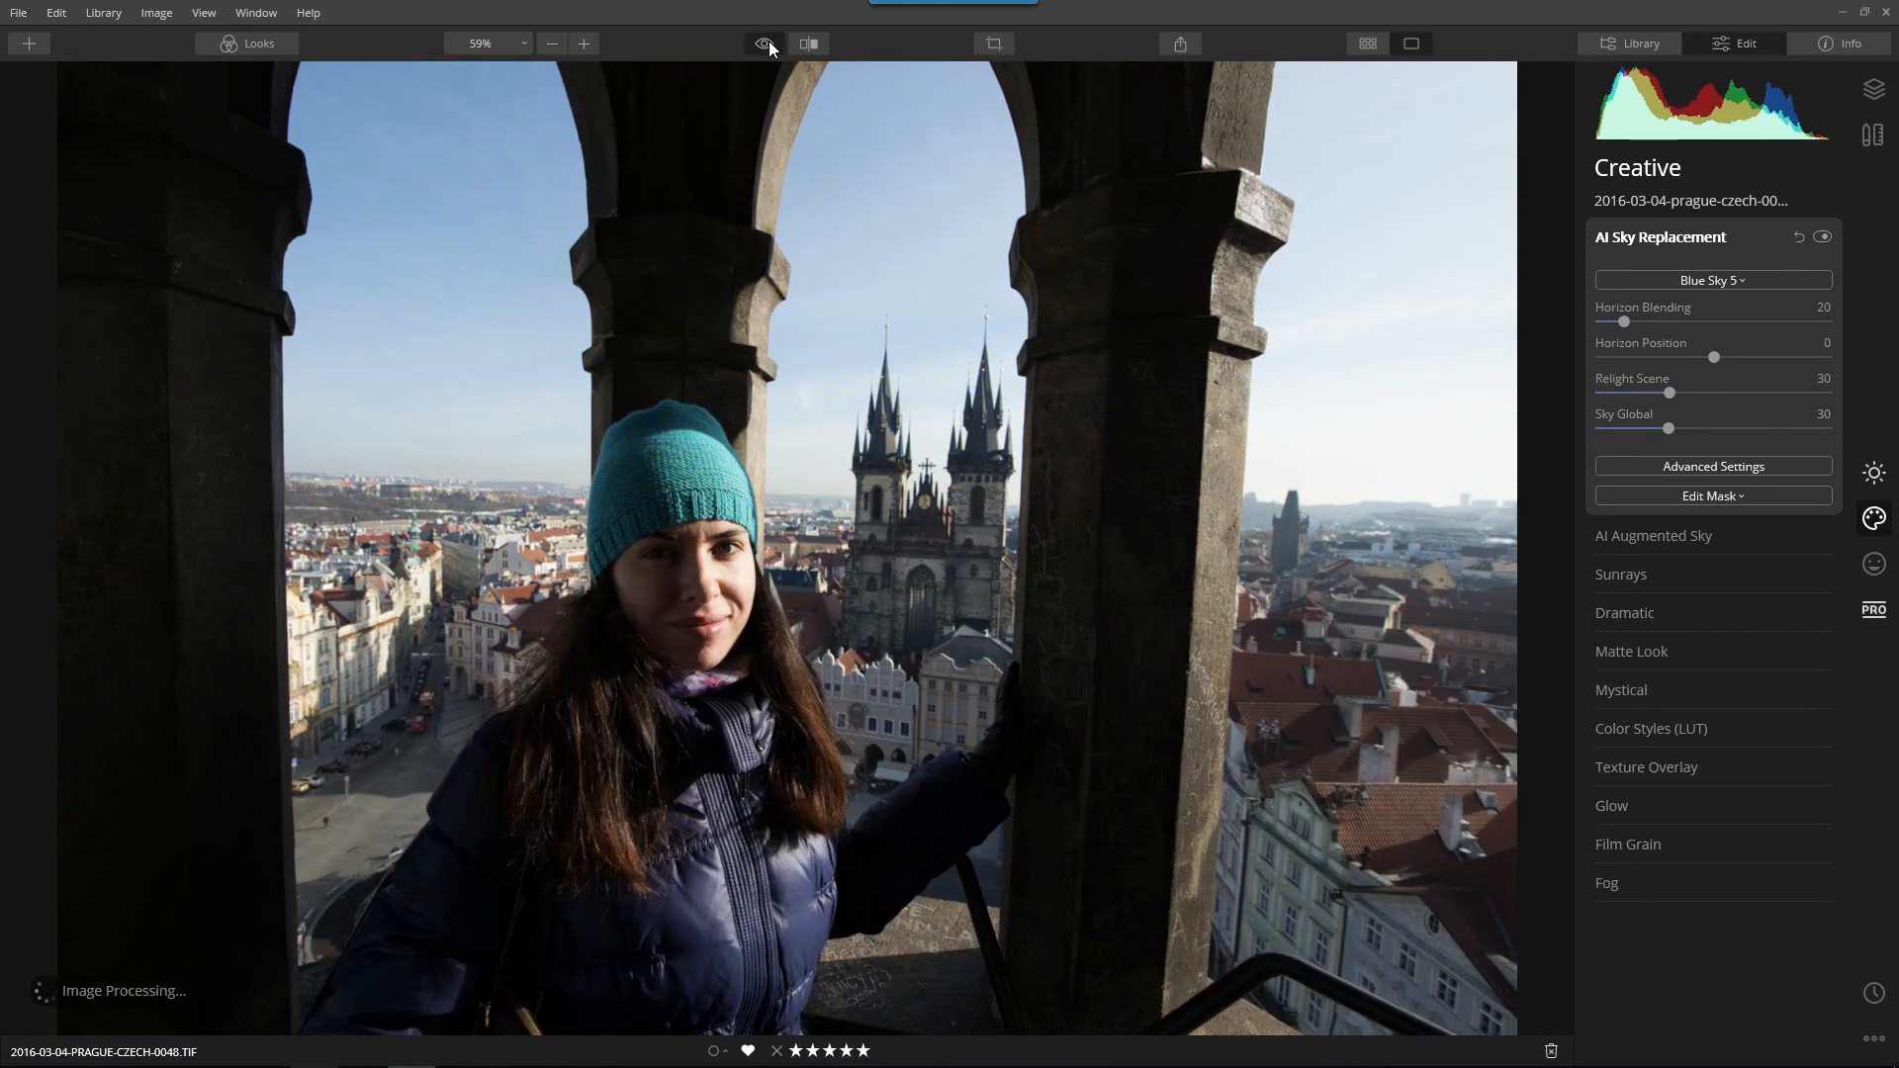
click(769, 45)
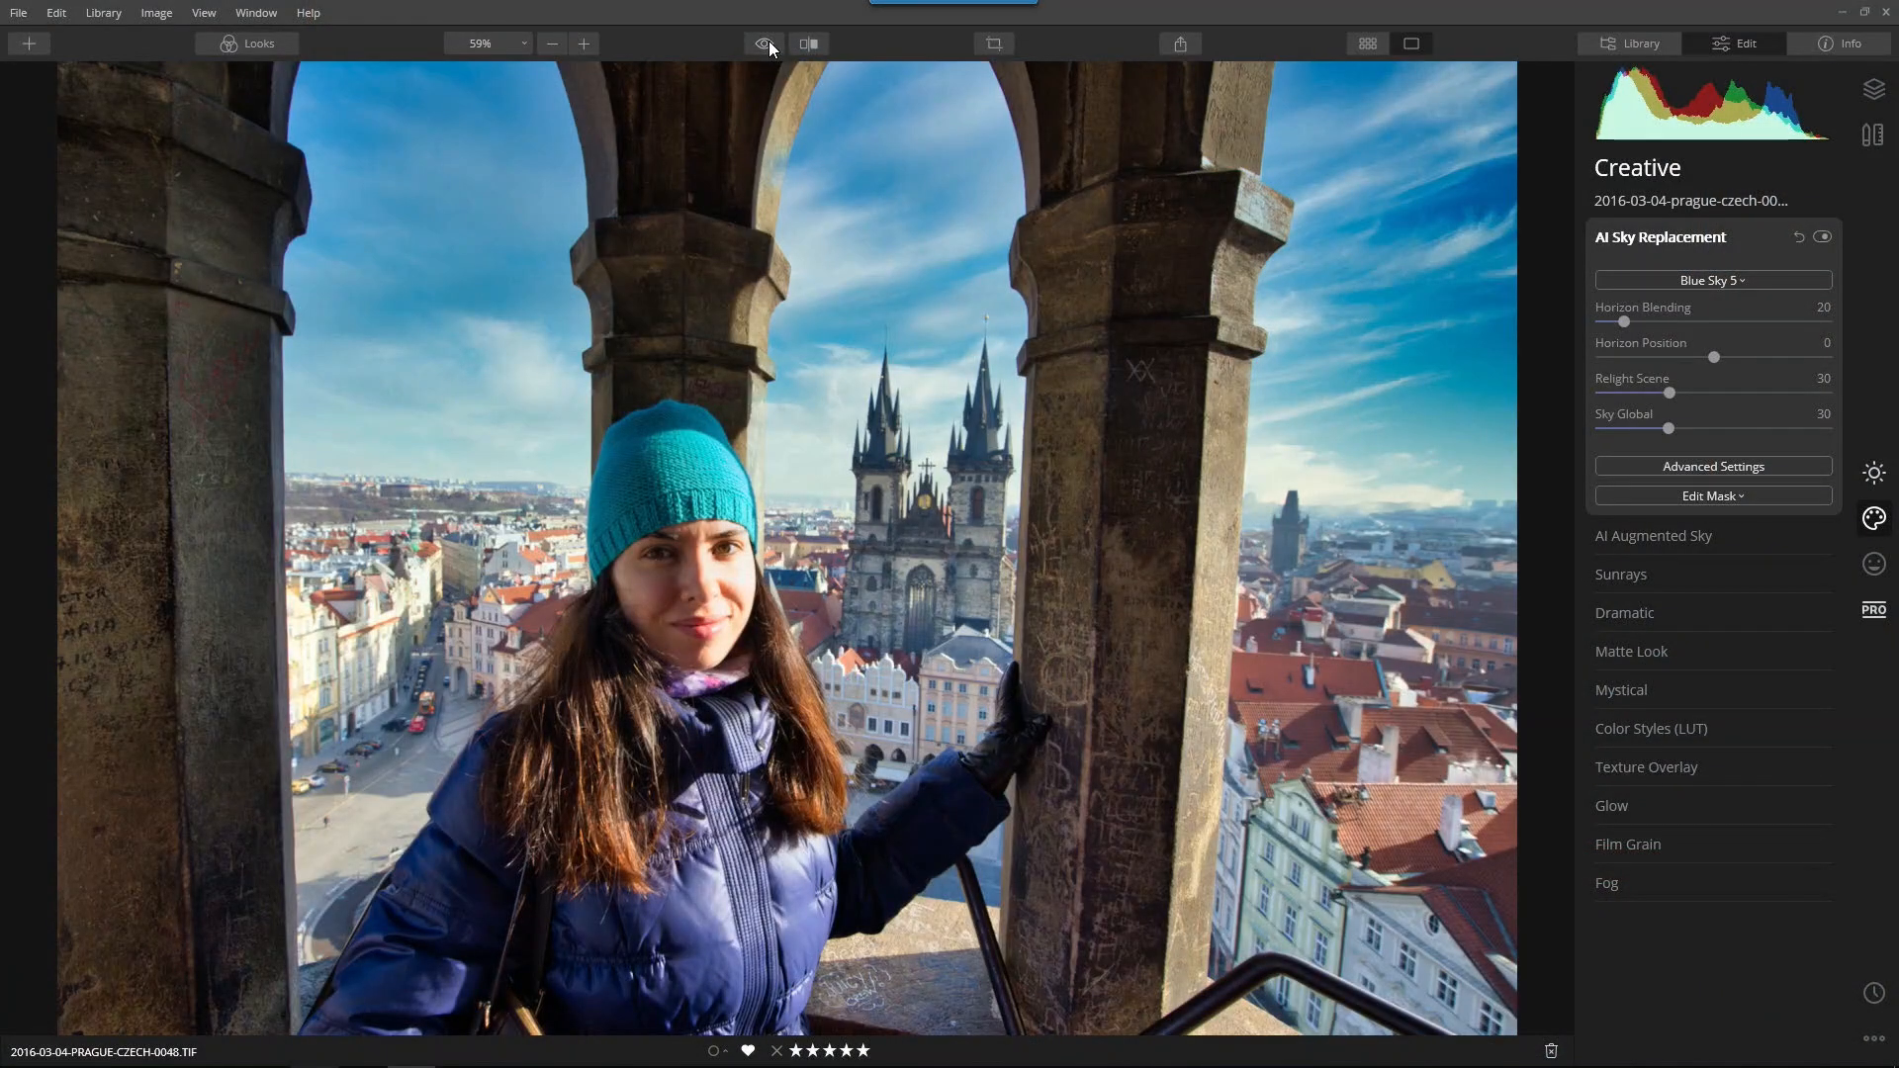
click(1875, 613)
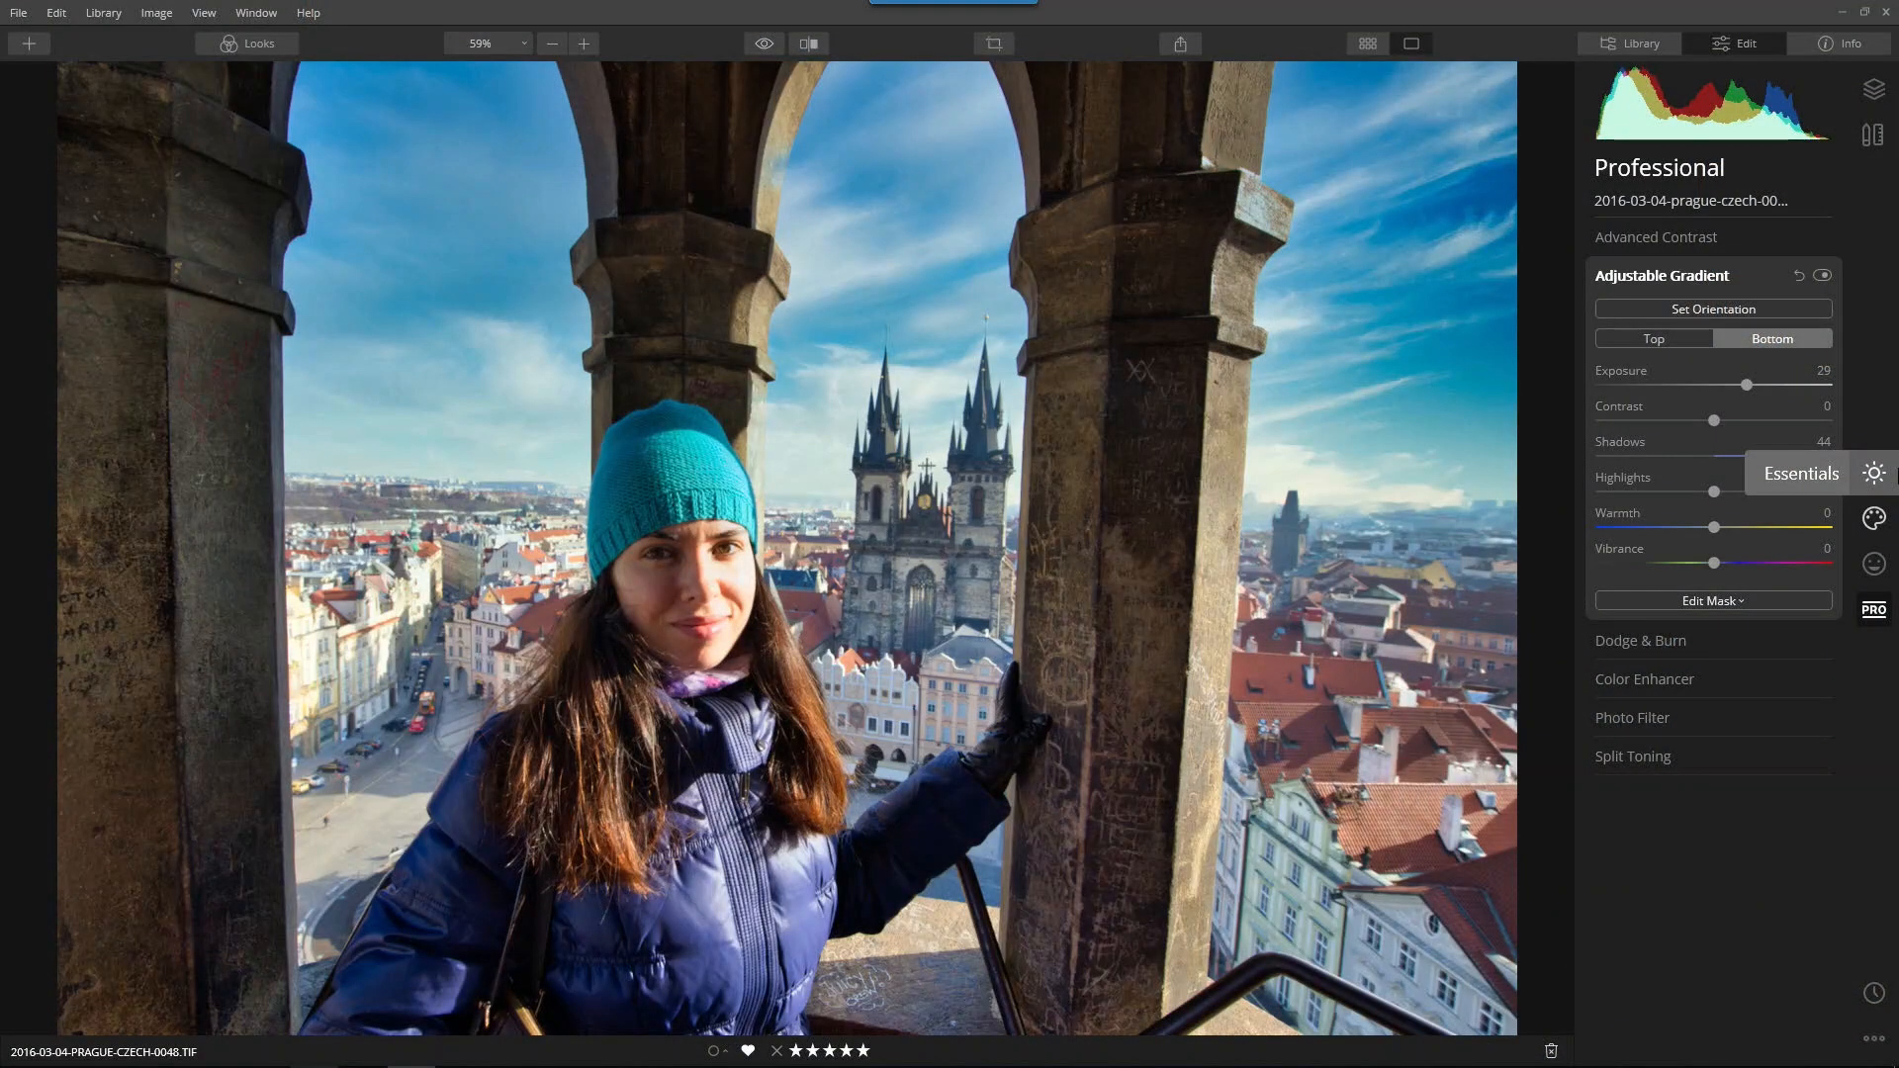
- Open the eagle hunter photo from the gallery and show its Essentials adjustments
click(1369, 43)
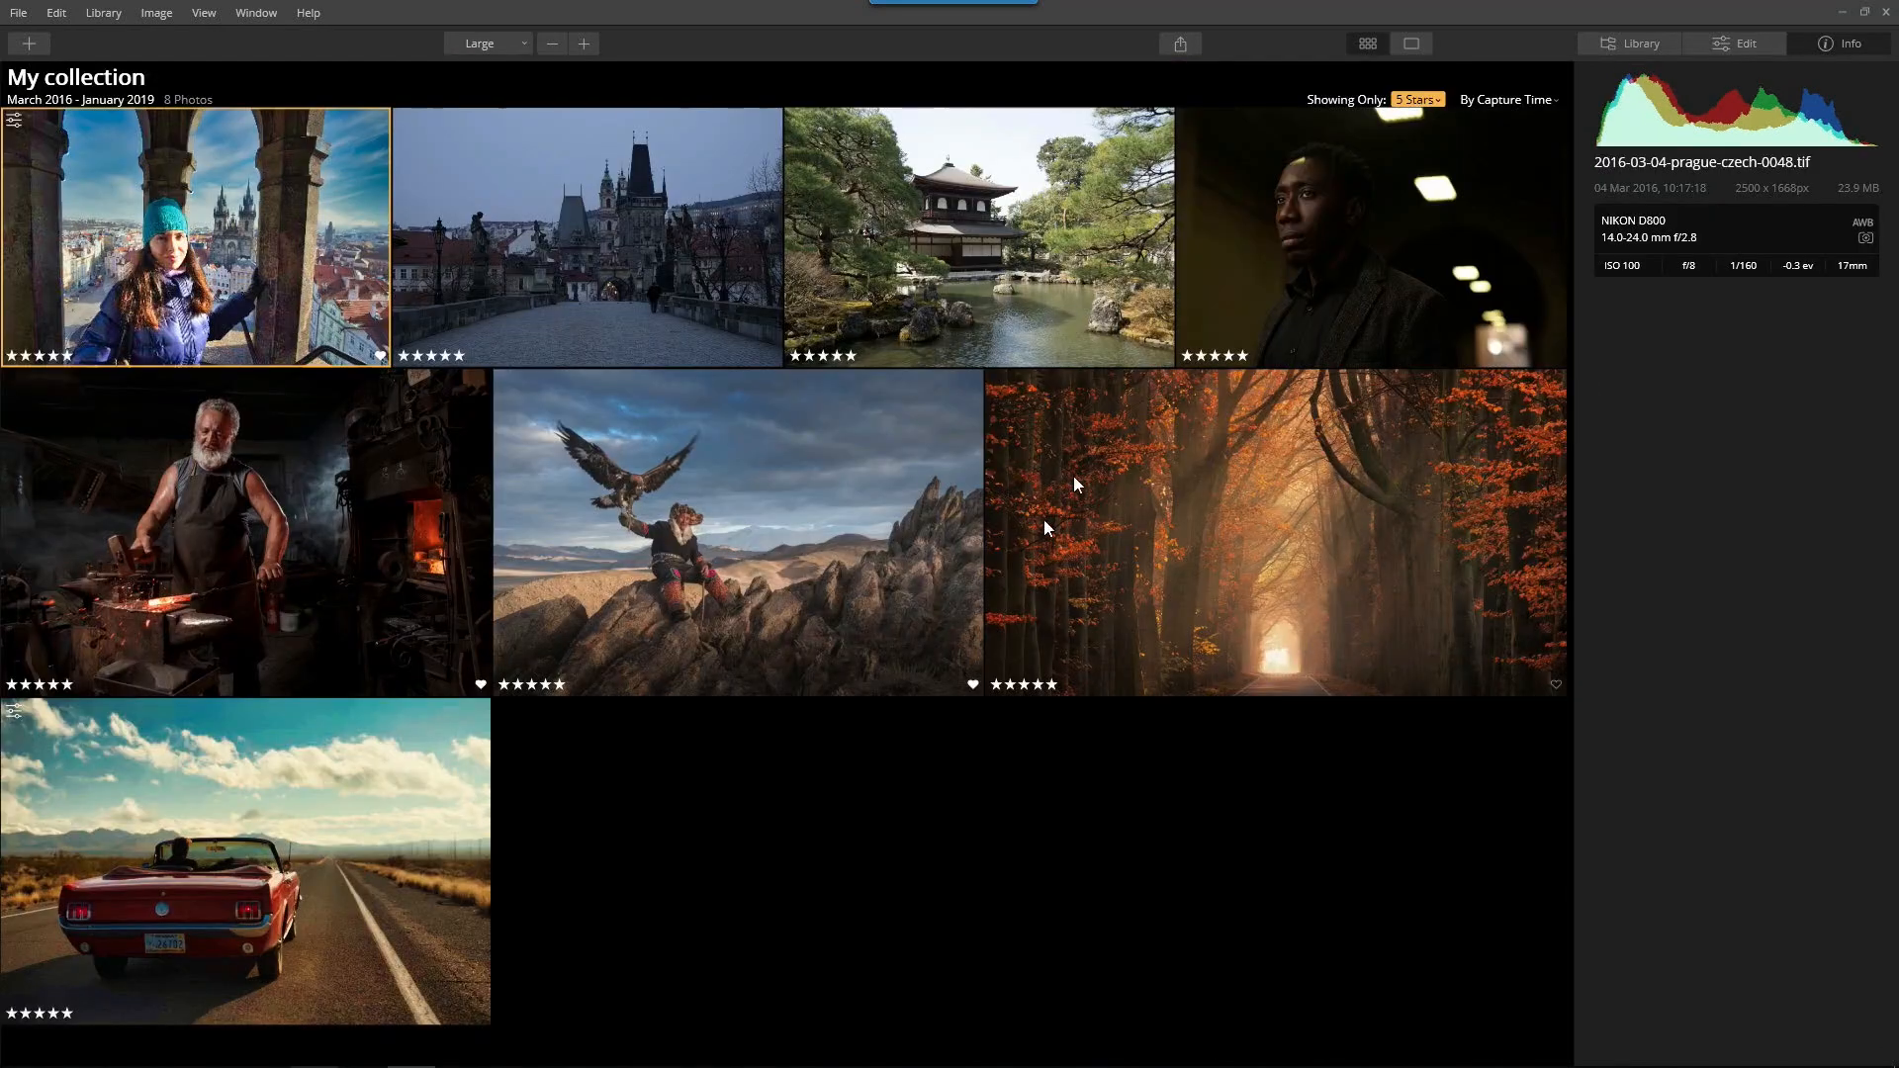
double_click(811, 484)
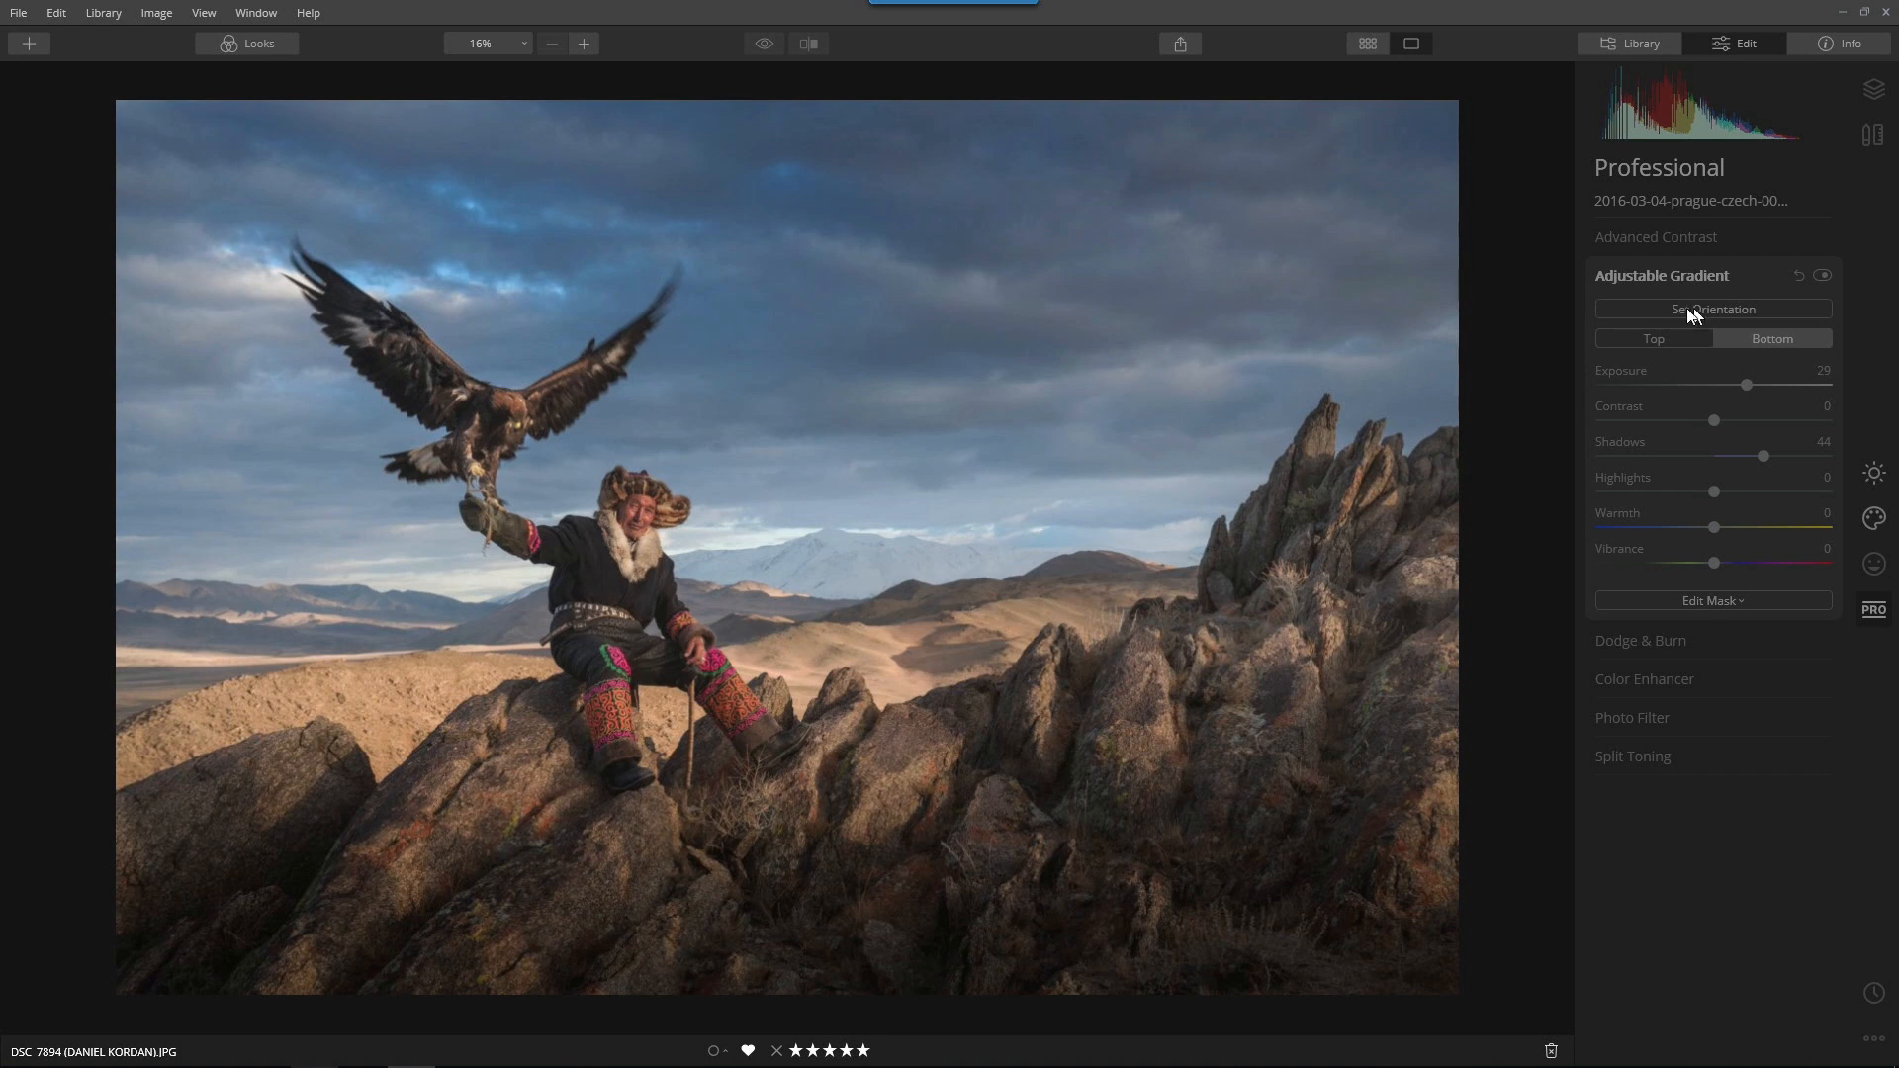
click(1875, 473)
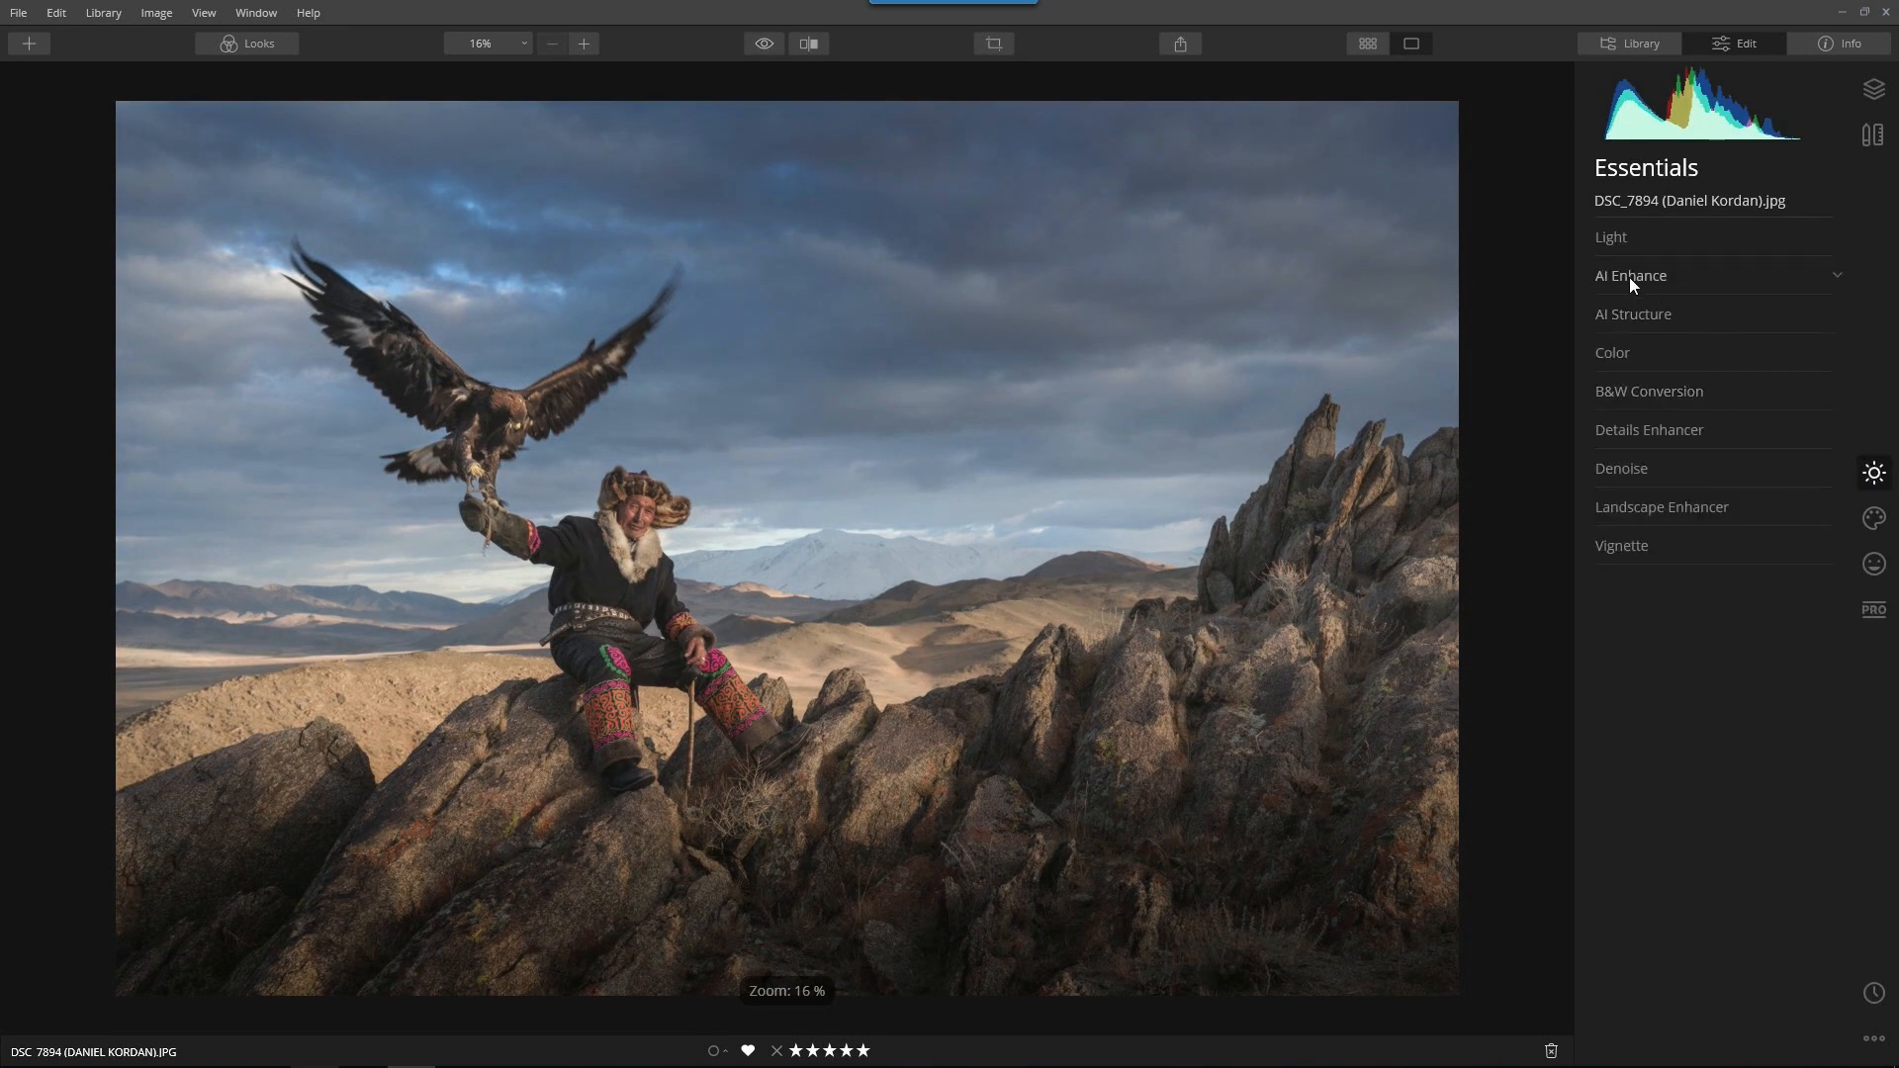
- Apply the AI Image Enhancer look to the eagle hunter photo and compare it with the original
click(247, 43)
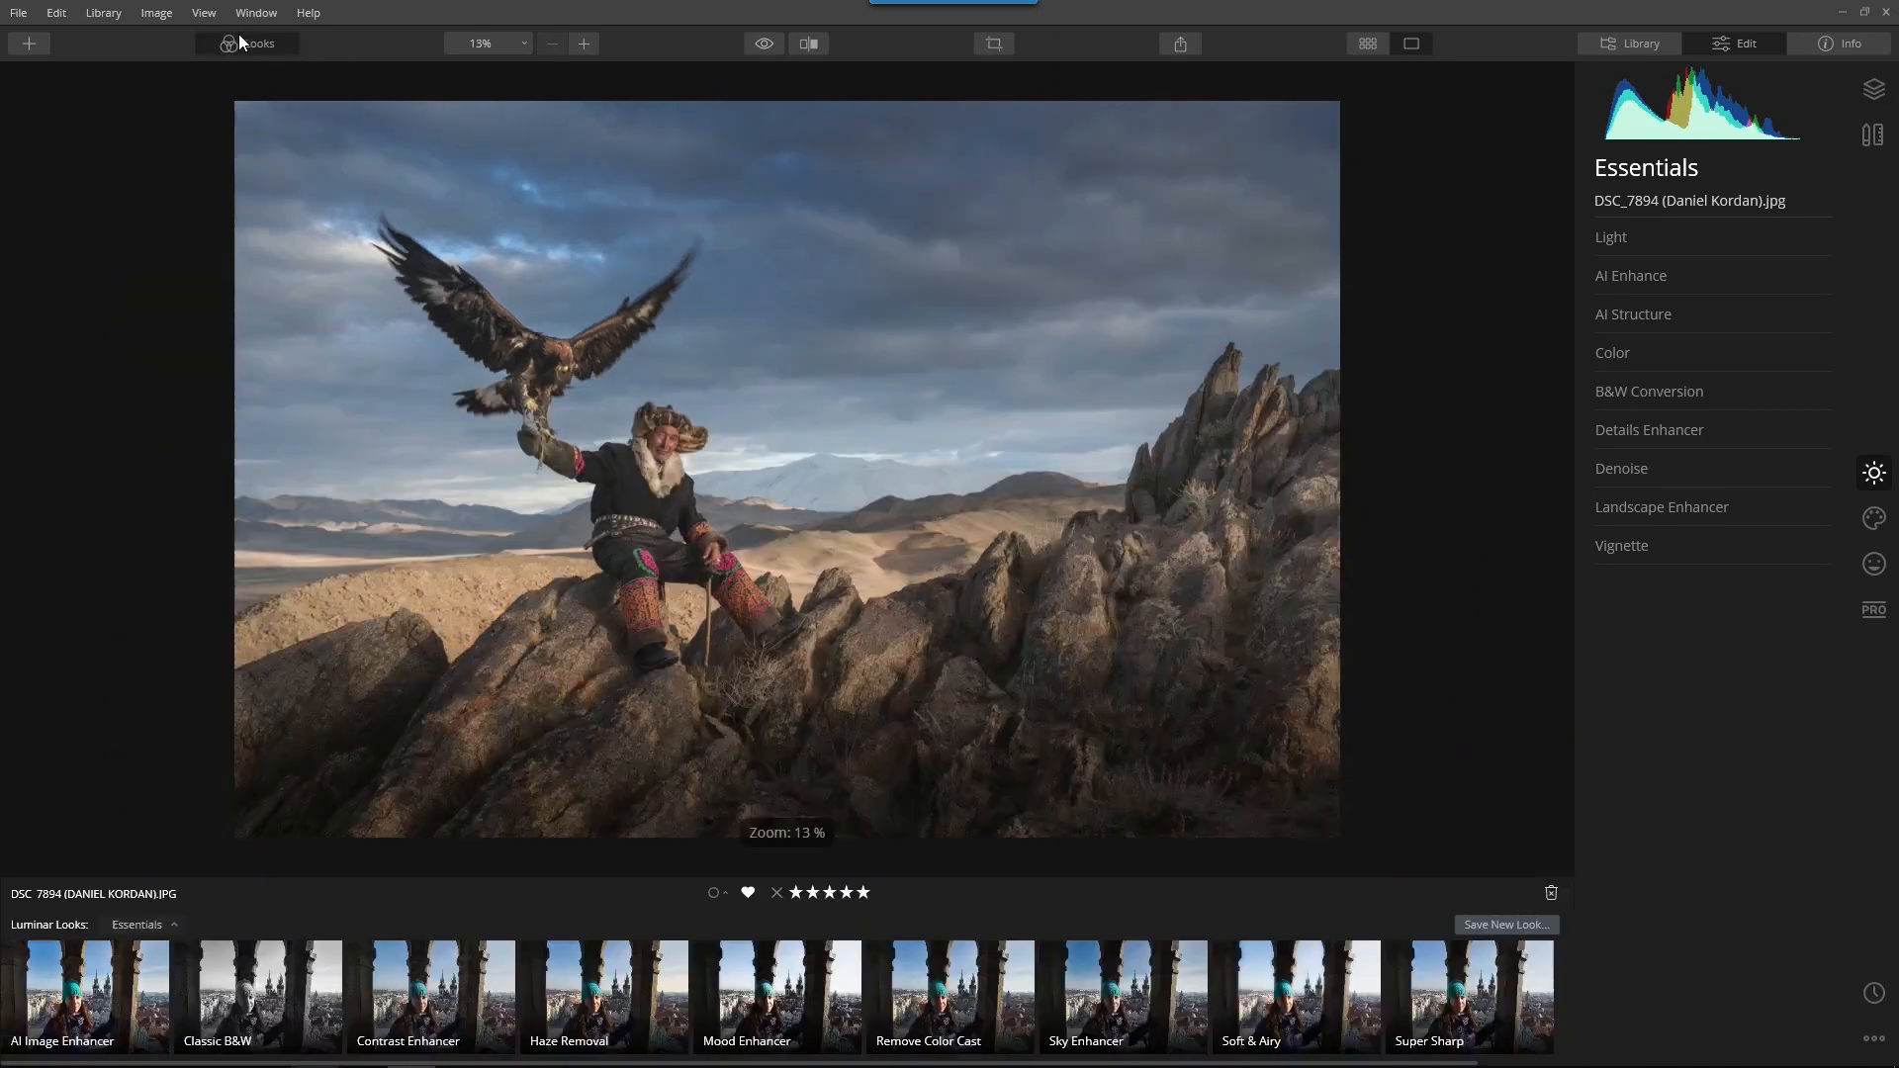
click(74, 975)
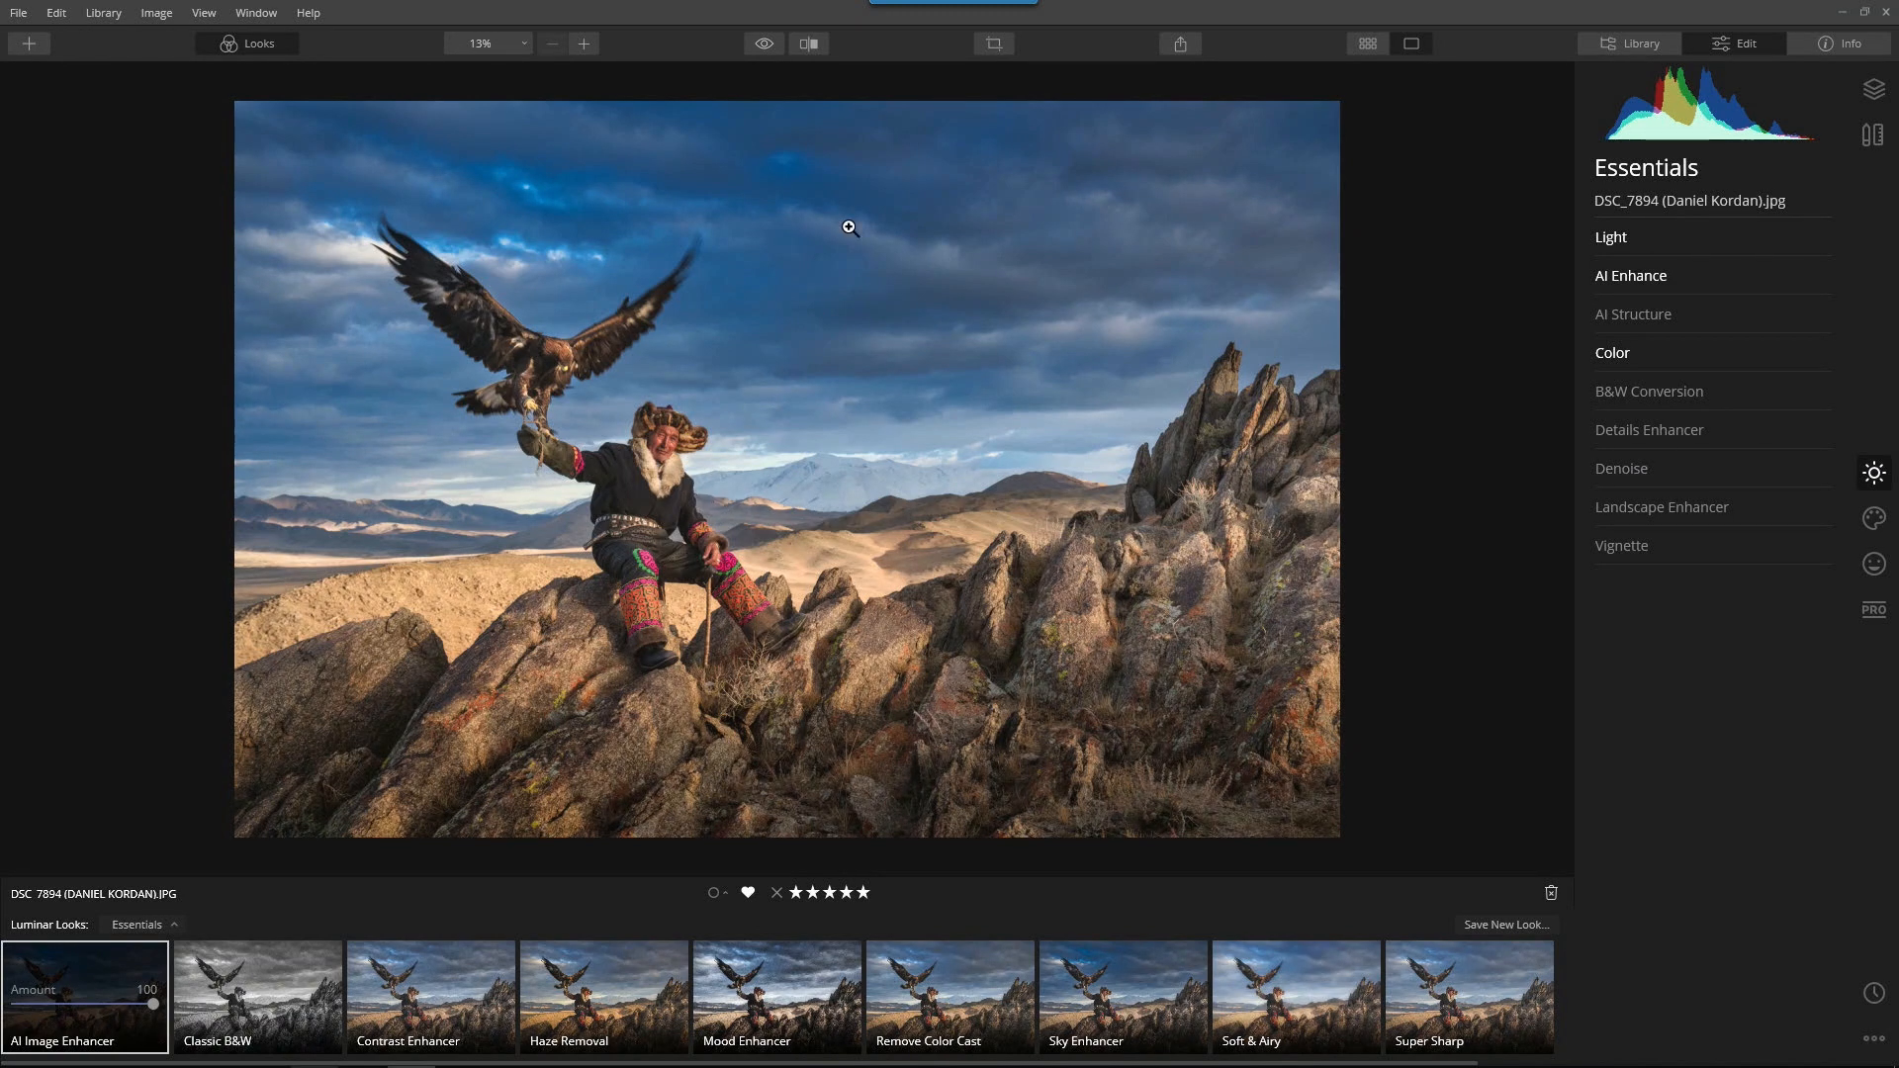
click(769, 45)
- Set the AI Structure Amount to 36 on the eagle hunter photo
click(1671, 314)
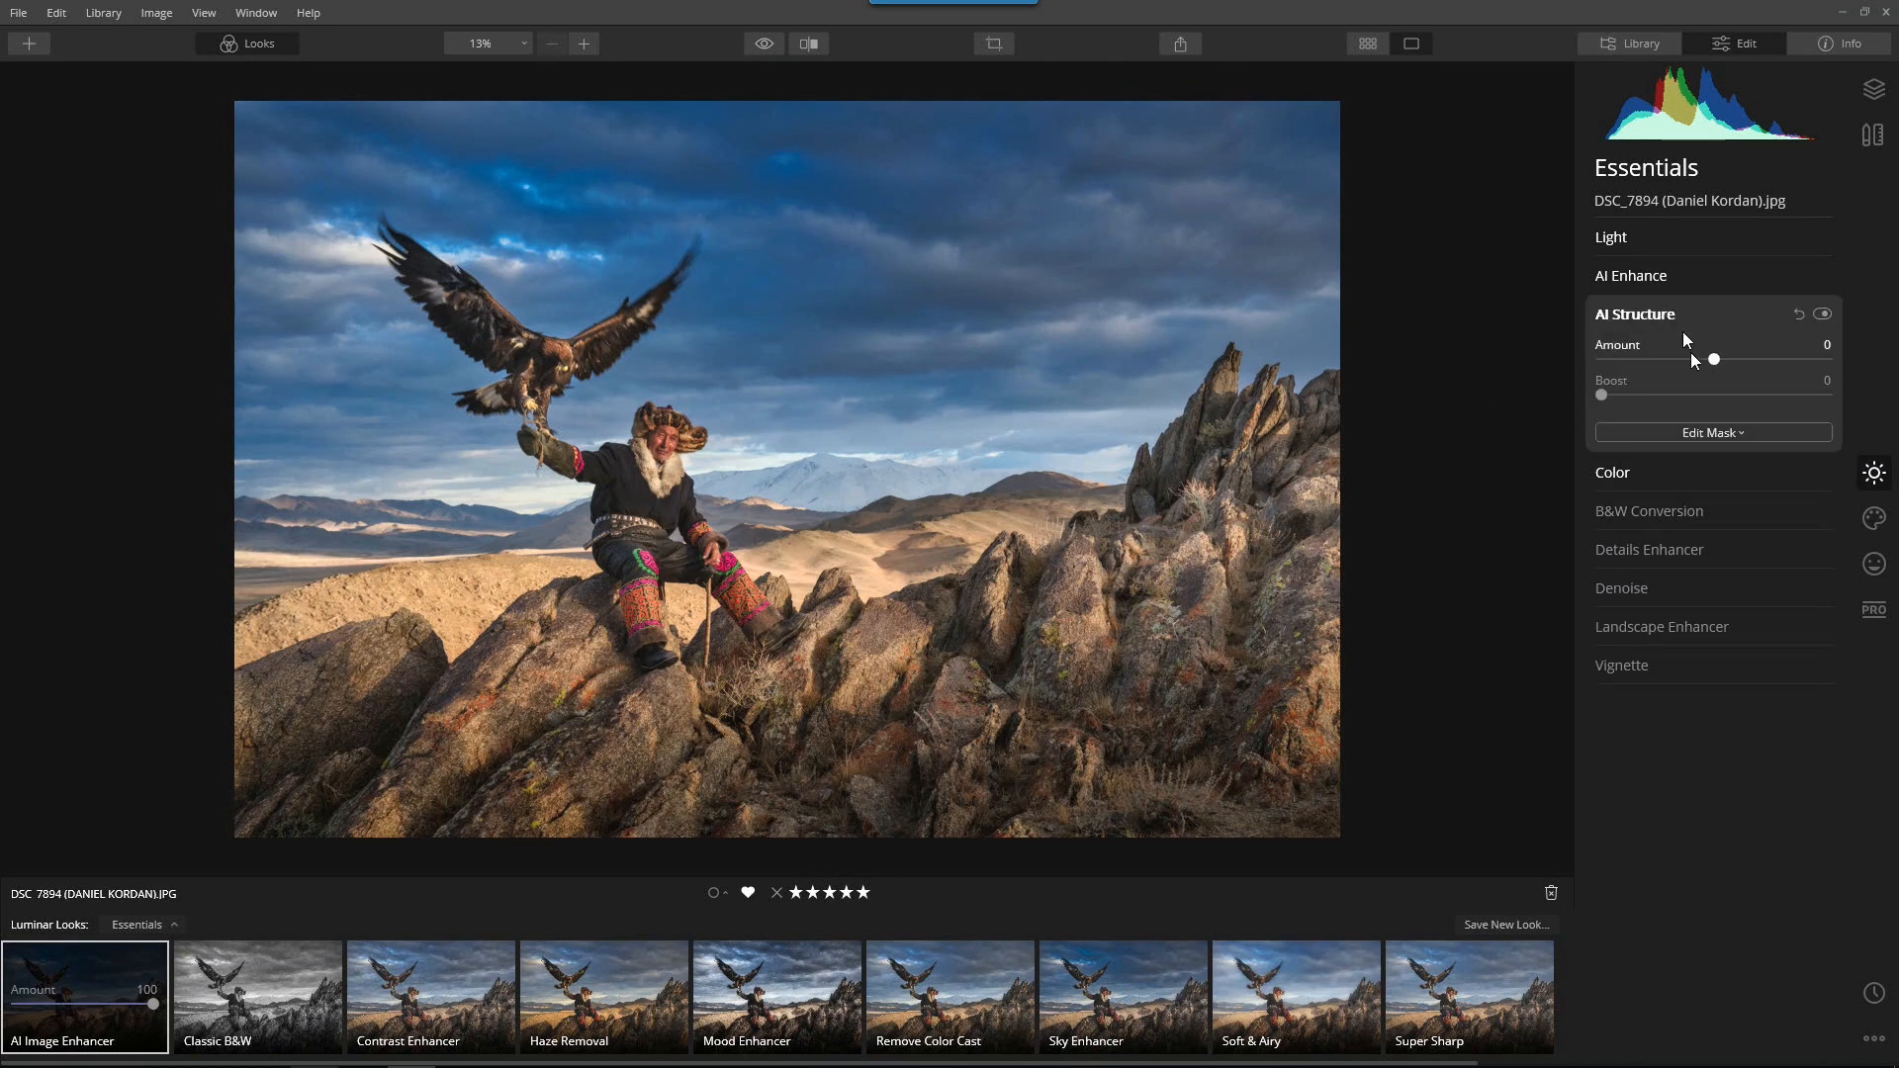
drag(1715, 359, 1738, 359)
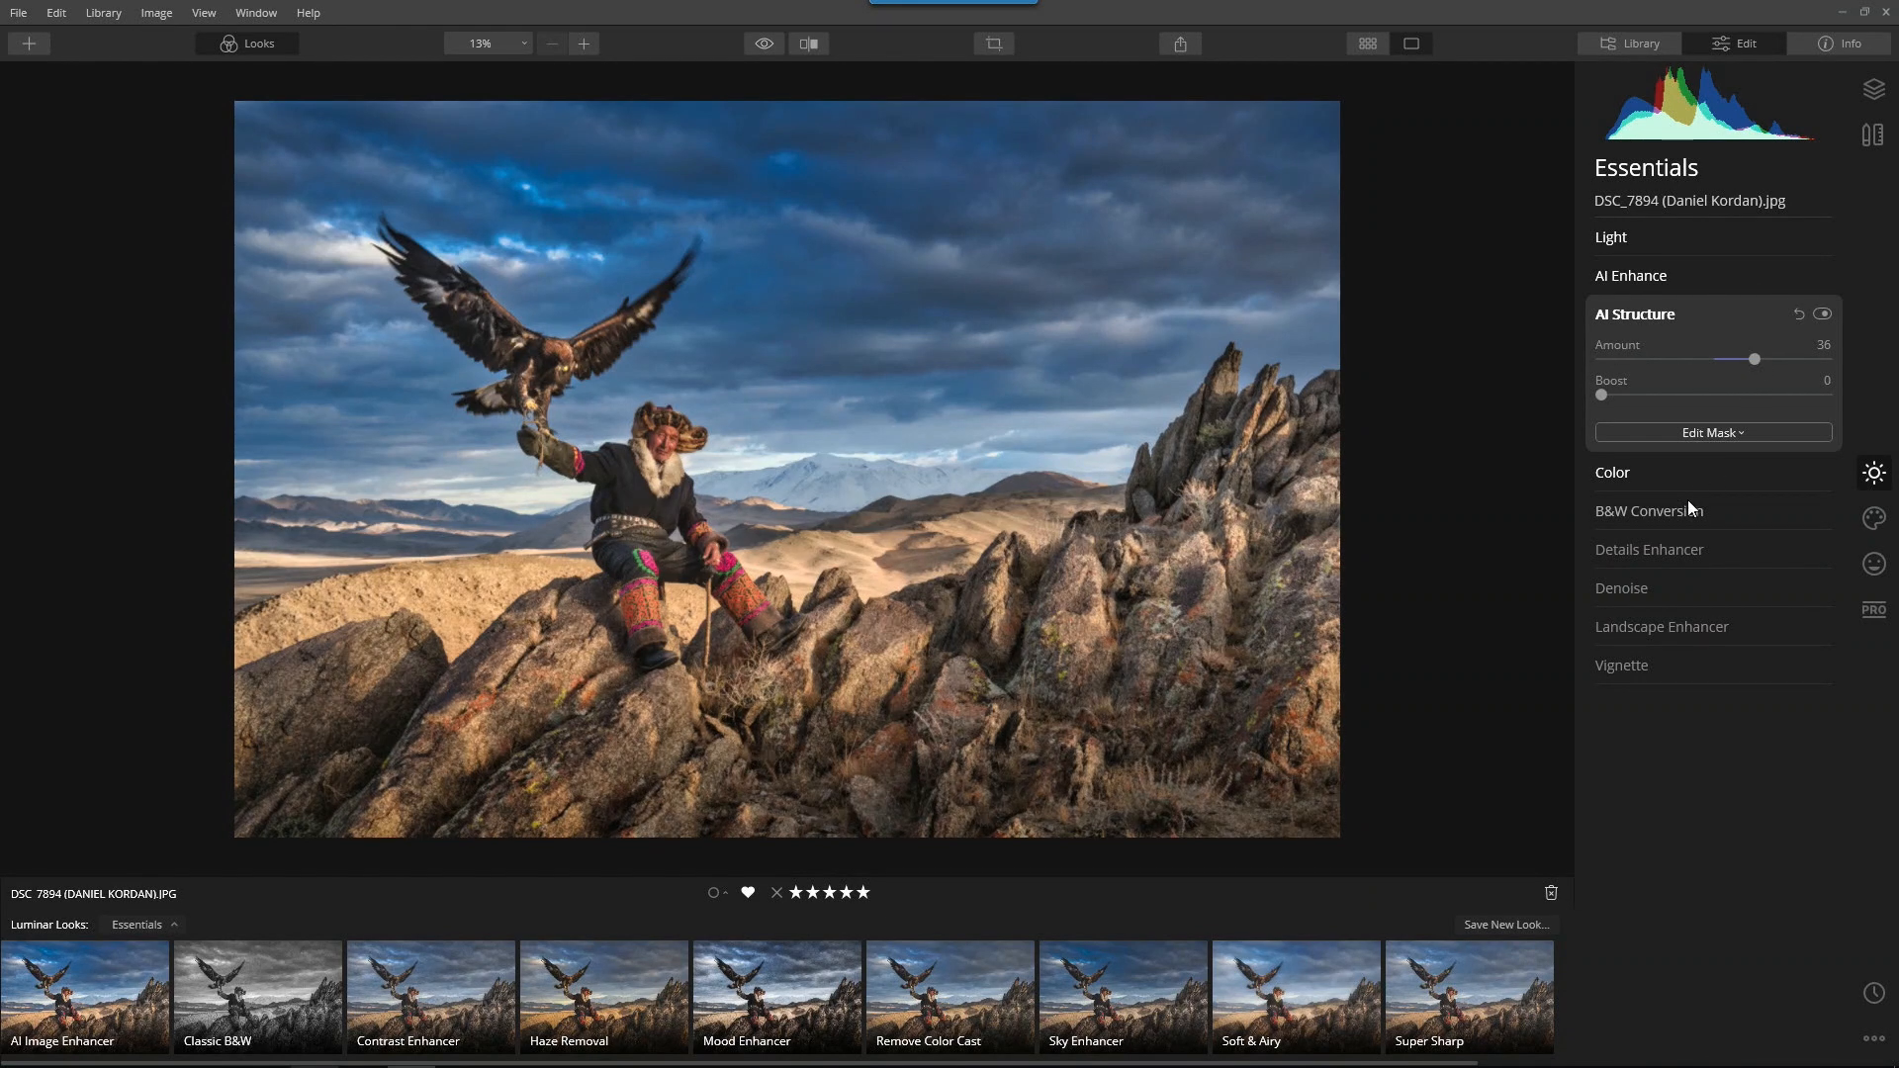
- Set the Details Enhancer to Small Details 30, Medium Details 12 and Large Details 1, and preview the original for comparison
click(1660, 550)
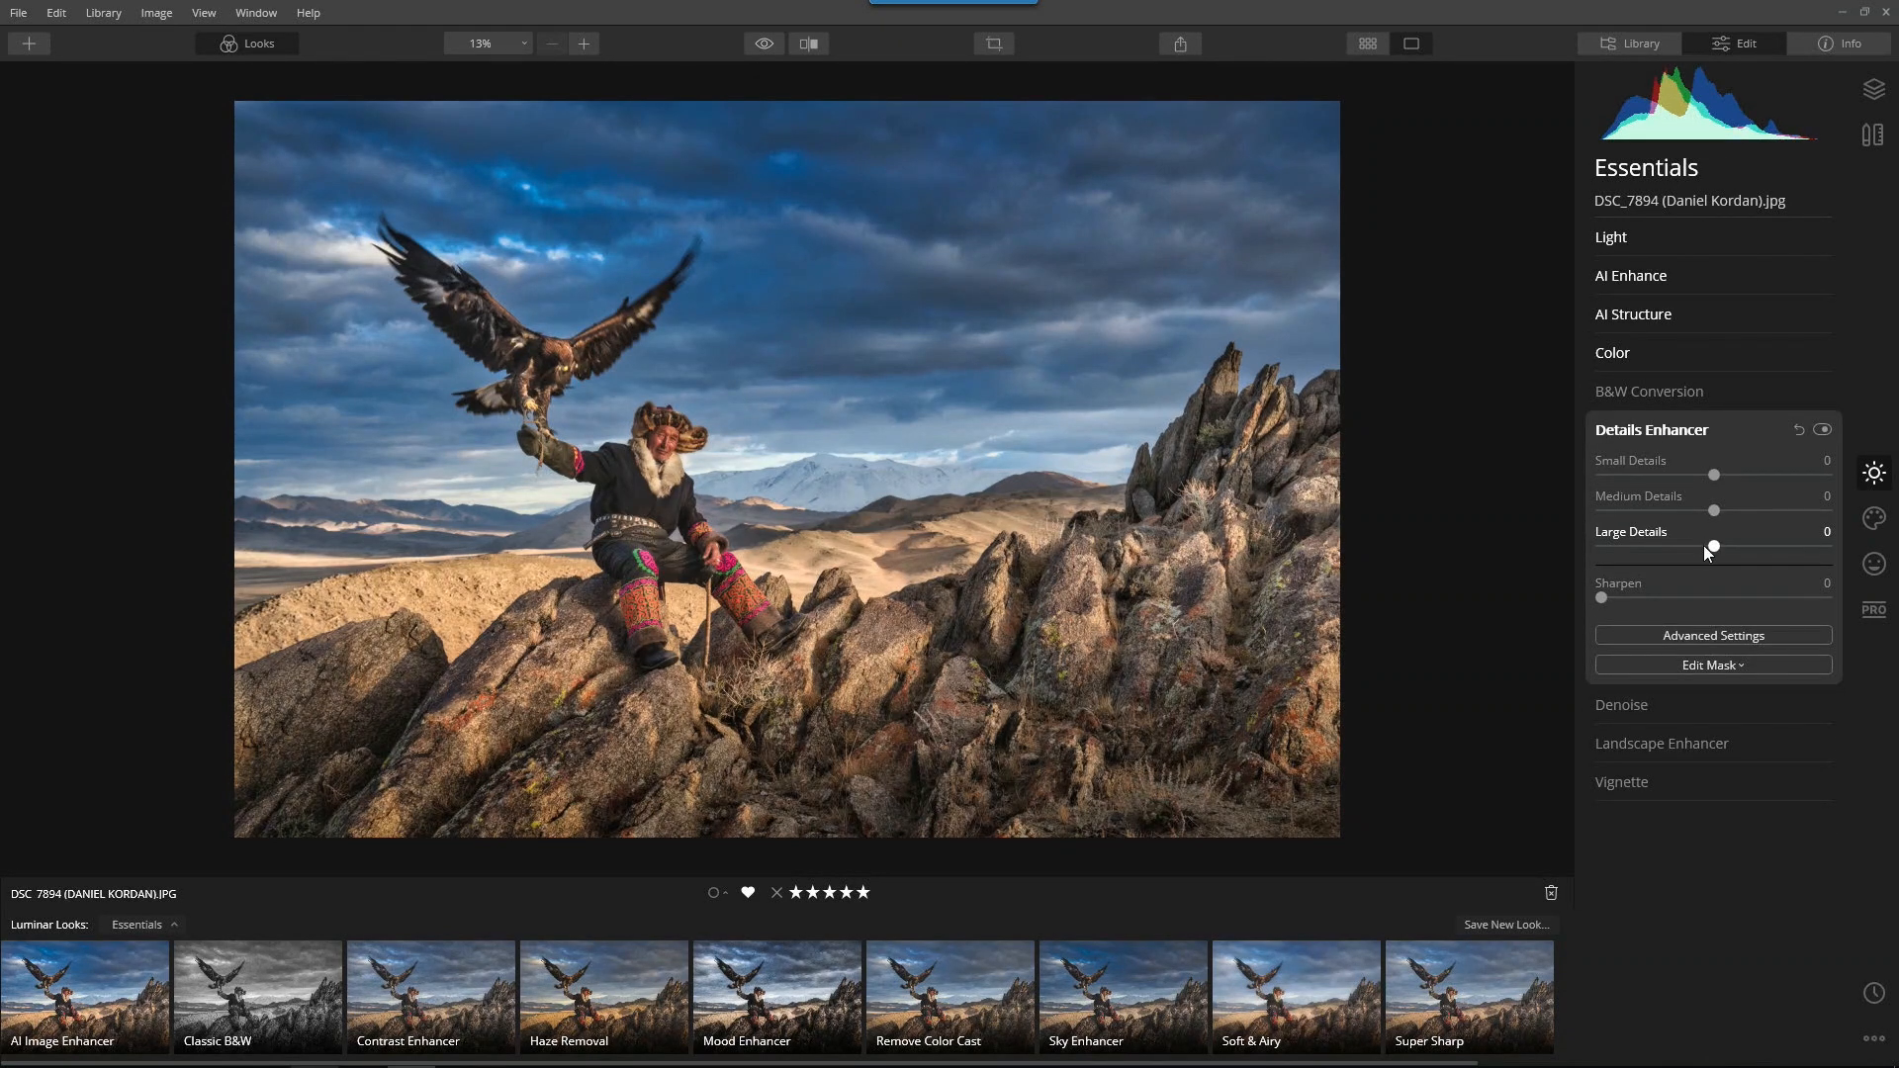
drag(1714, 475, 1729, 512)
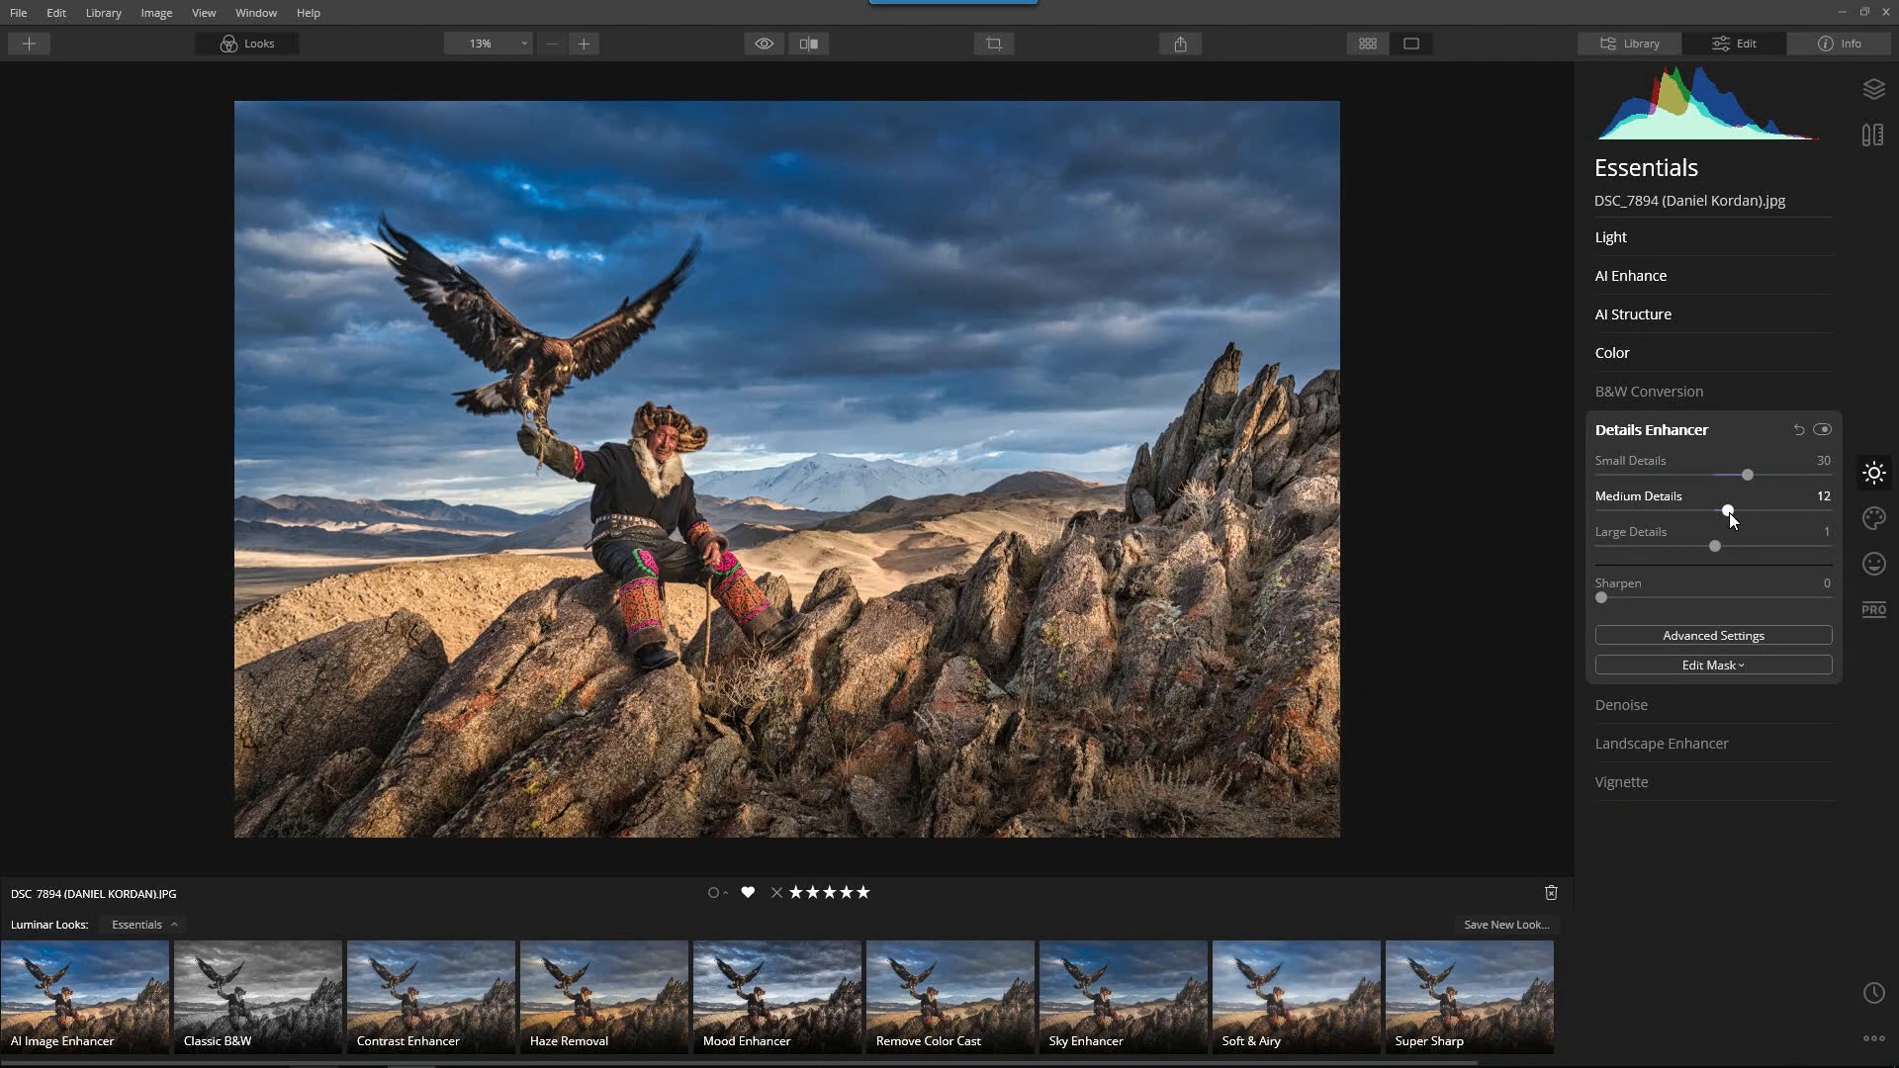
click(767, 44)
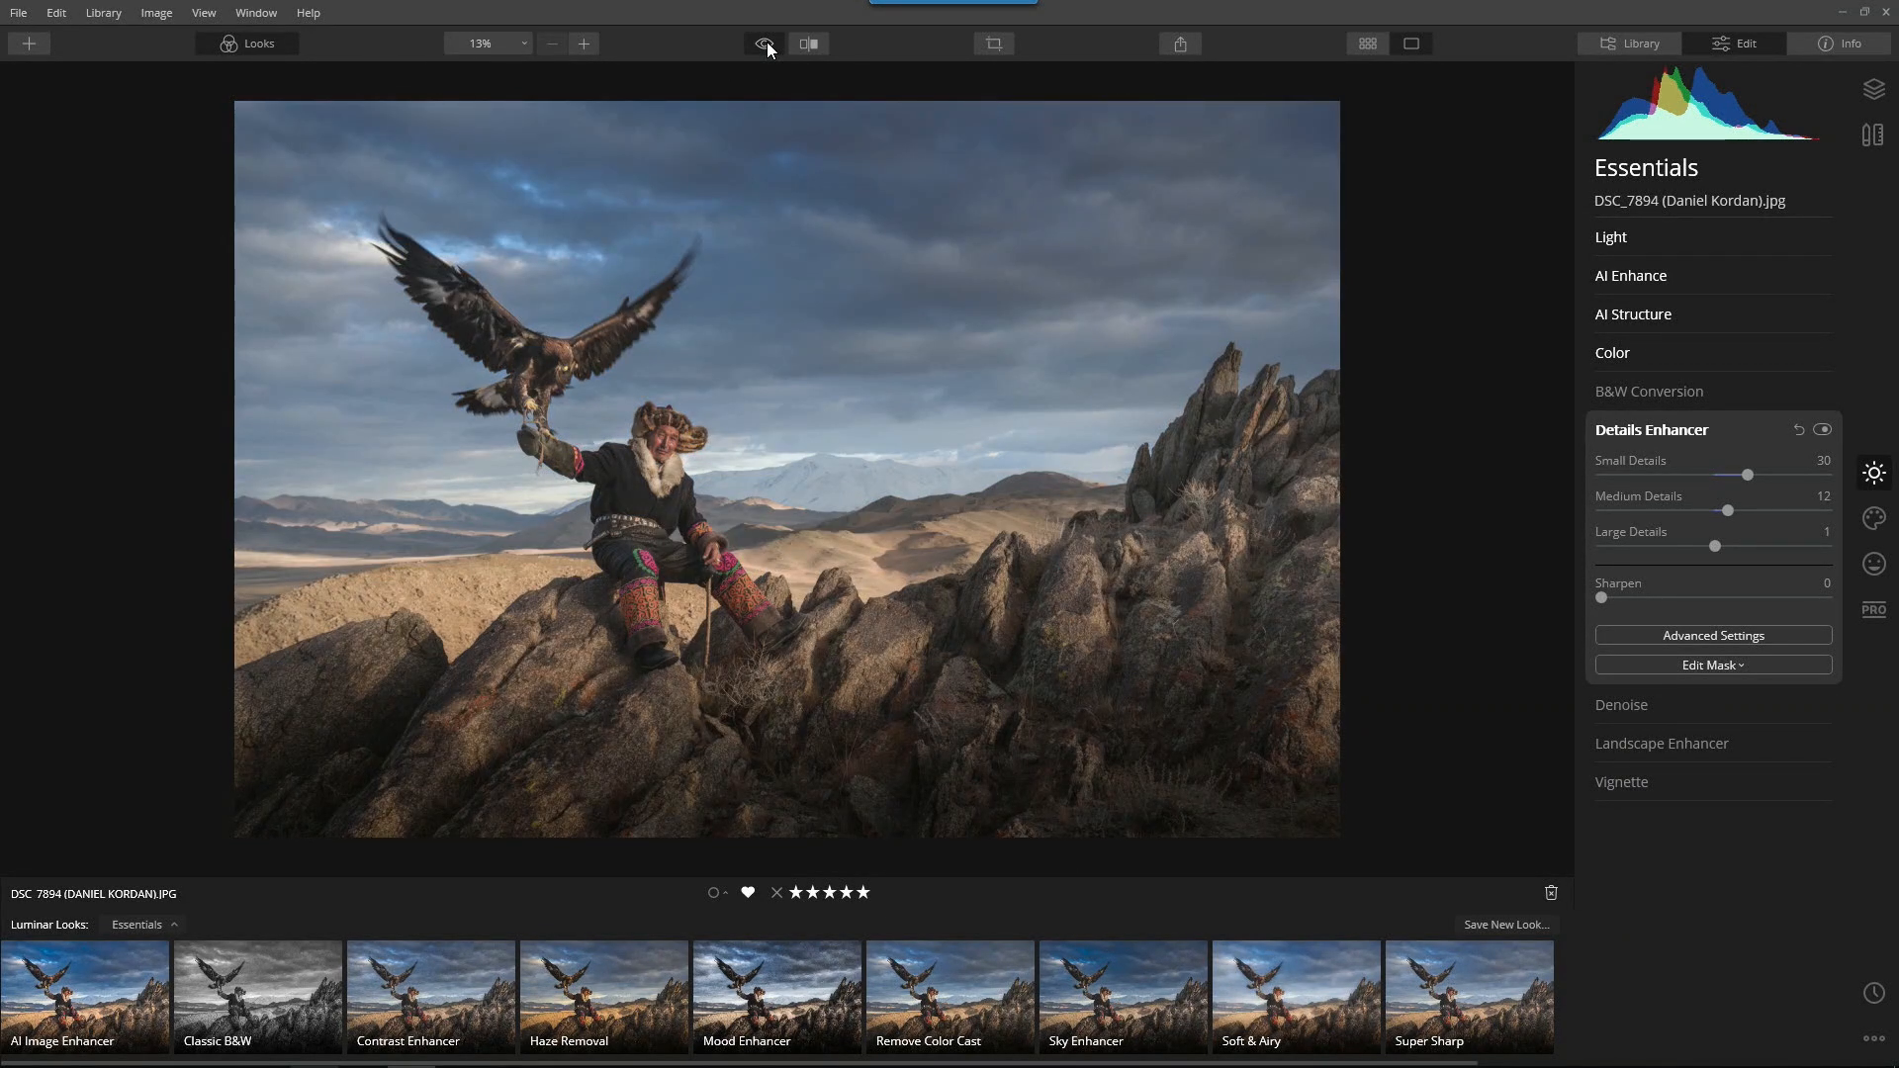
- End the original preview of the eagle hunter, return to the gallery and open the blacksmith photo for editing
click(768, 44)
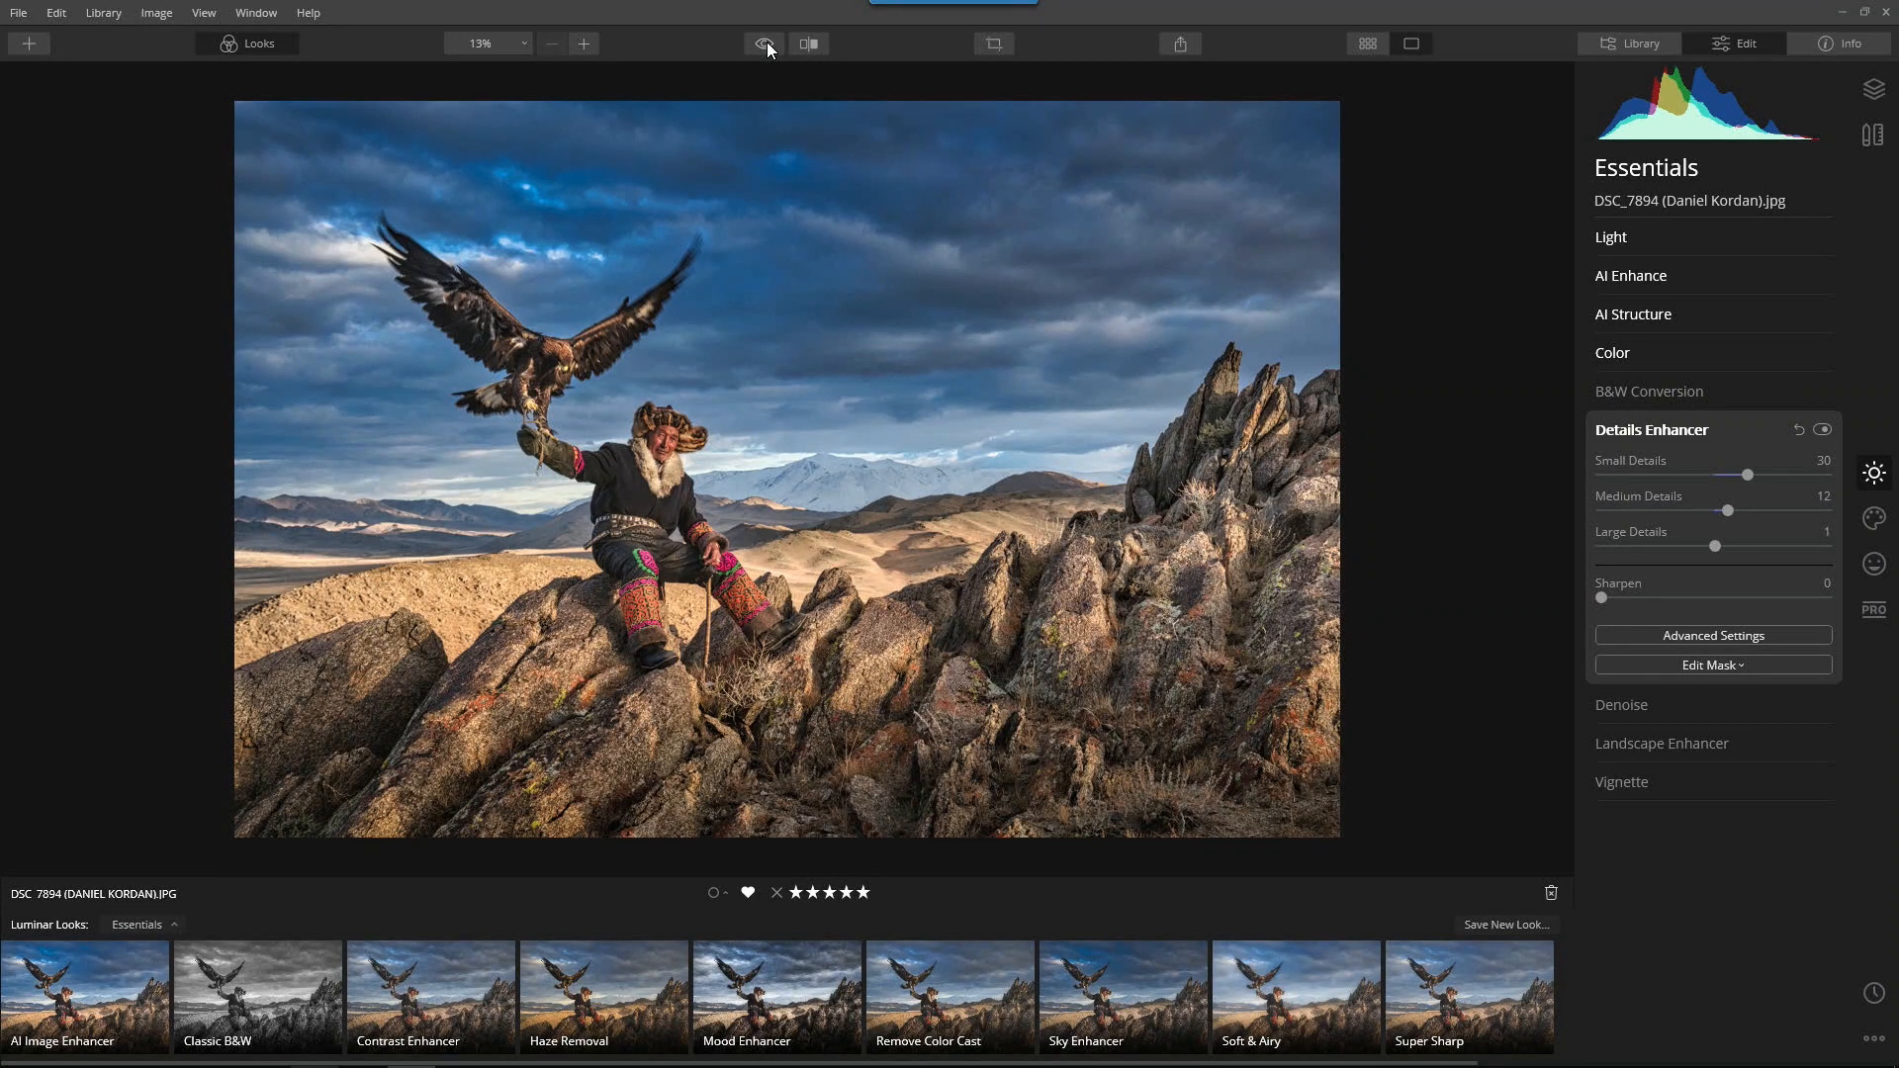
key(g)
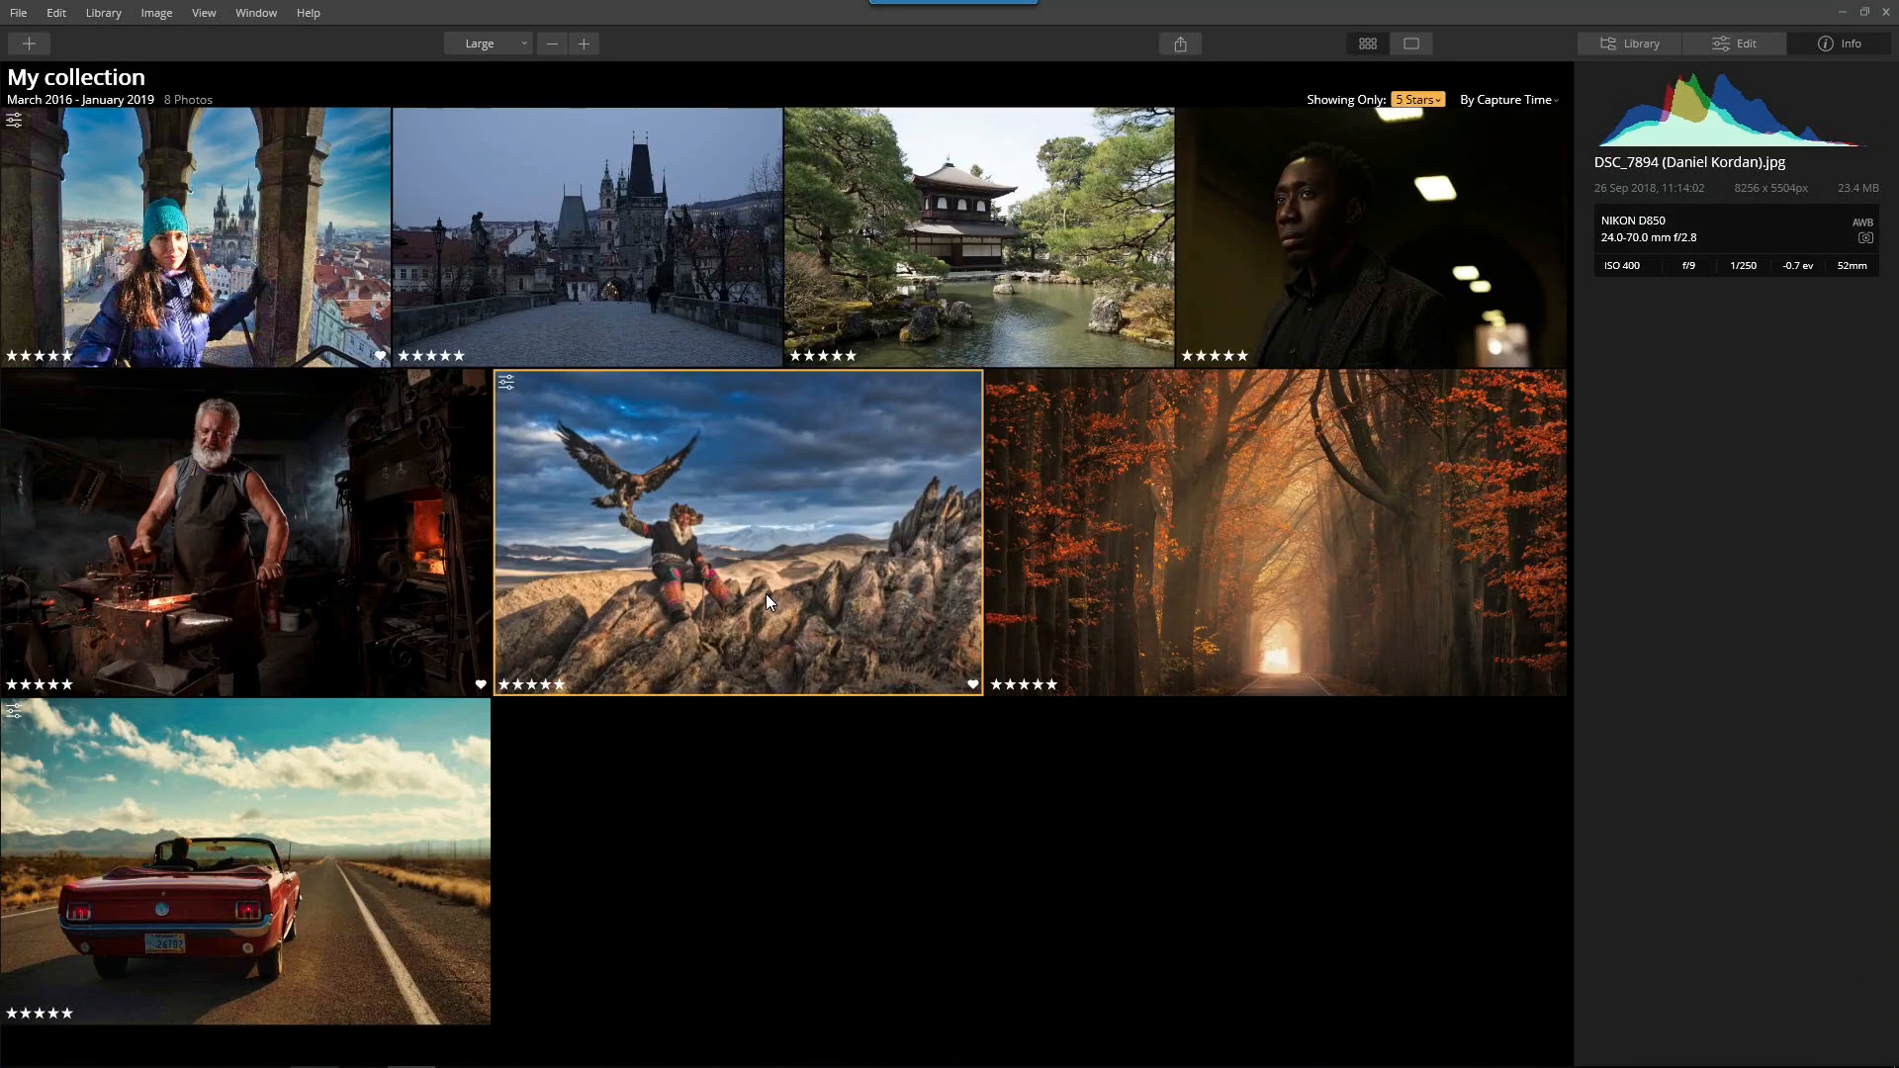
double_click(287, 482)
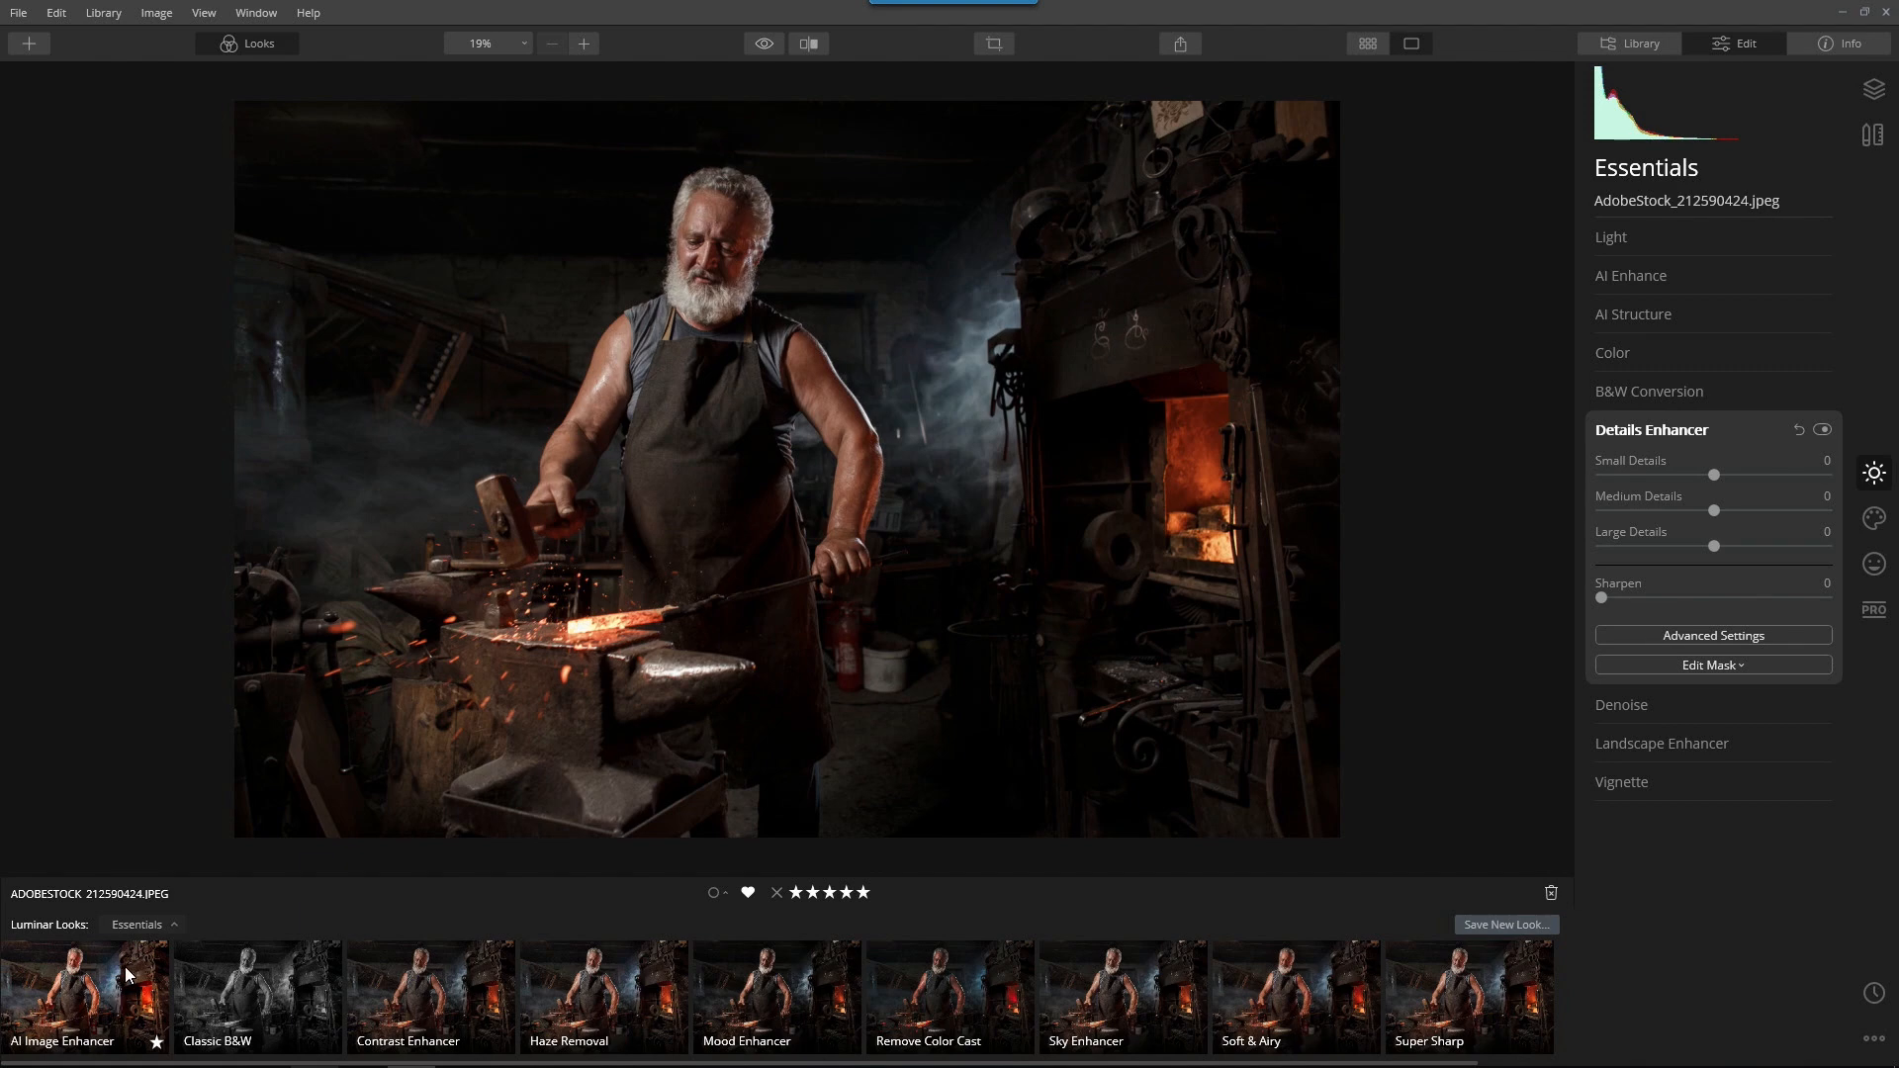
- Apply the AI Image Enhancer look to the blacksmith photo at Amount 61 and compare it with the original
click(127, 975)
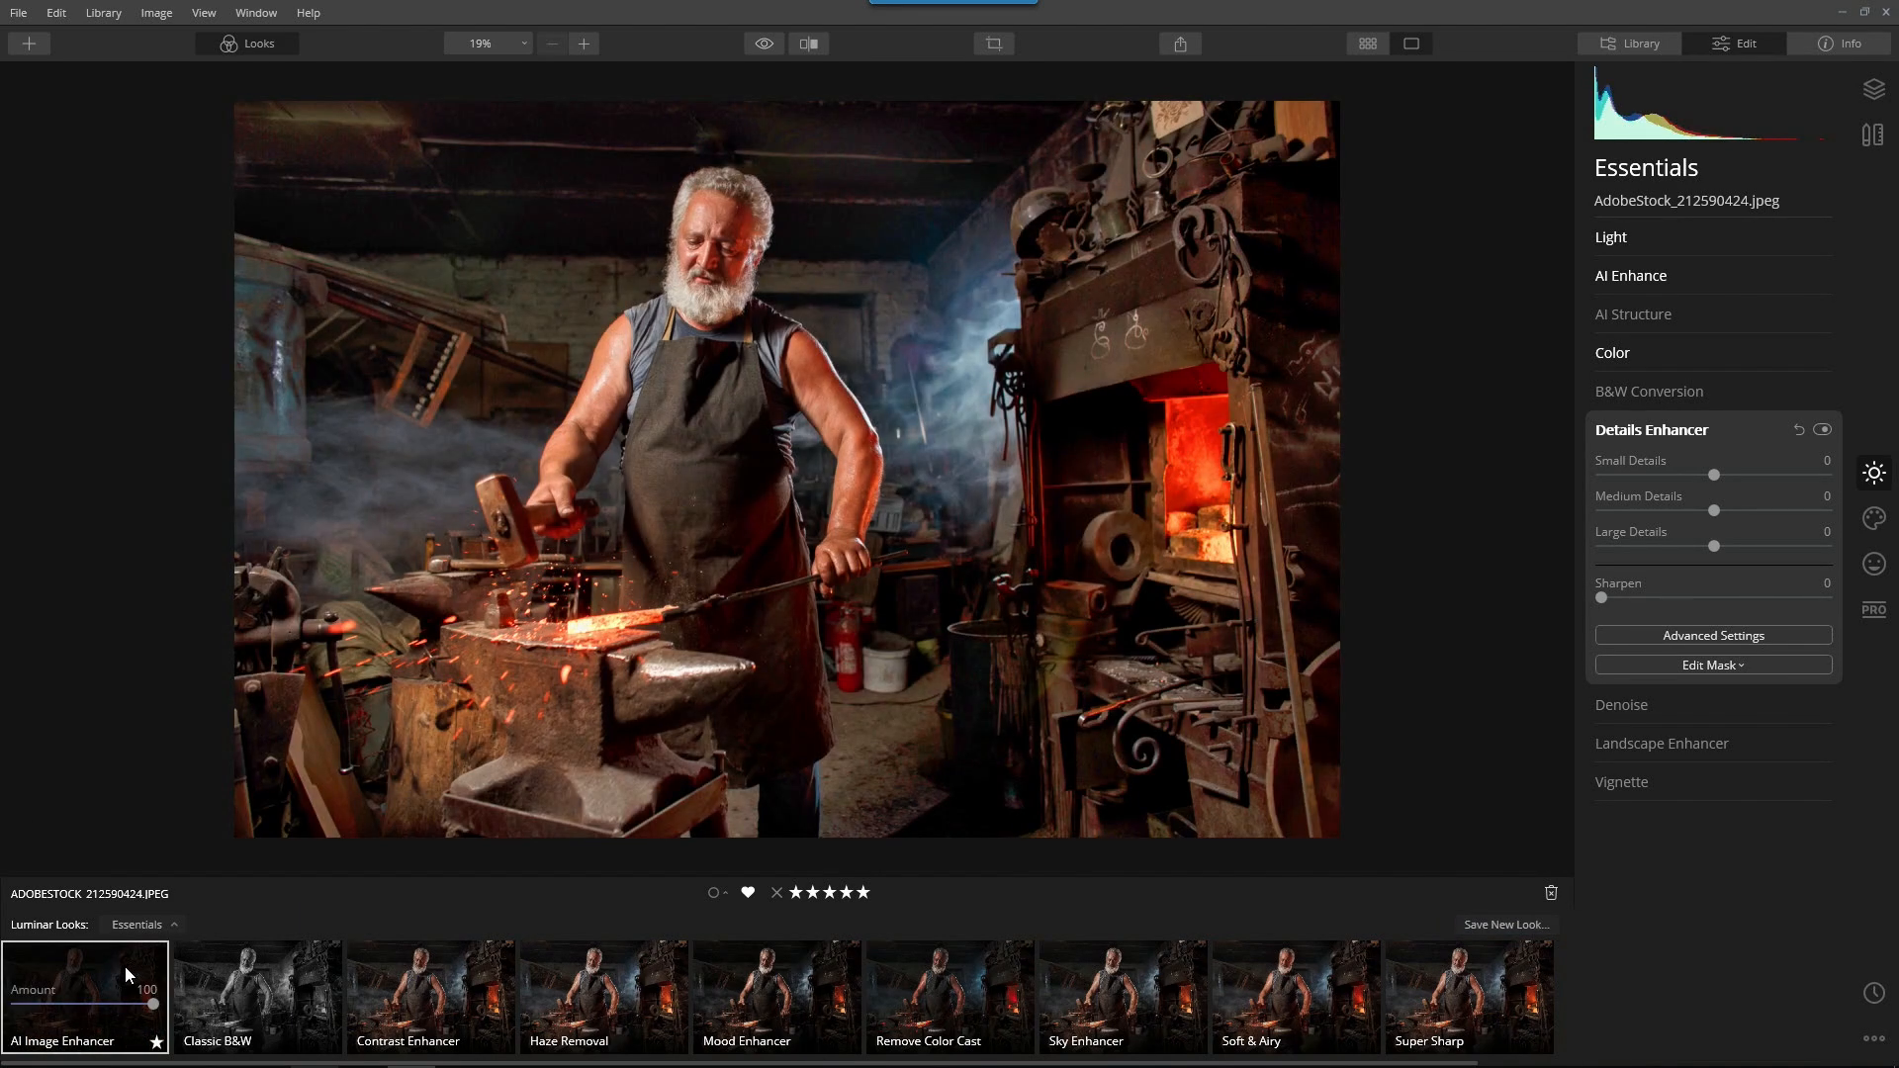
drag(154, 1004, 105, 1010)
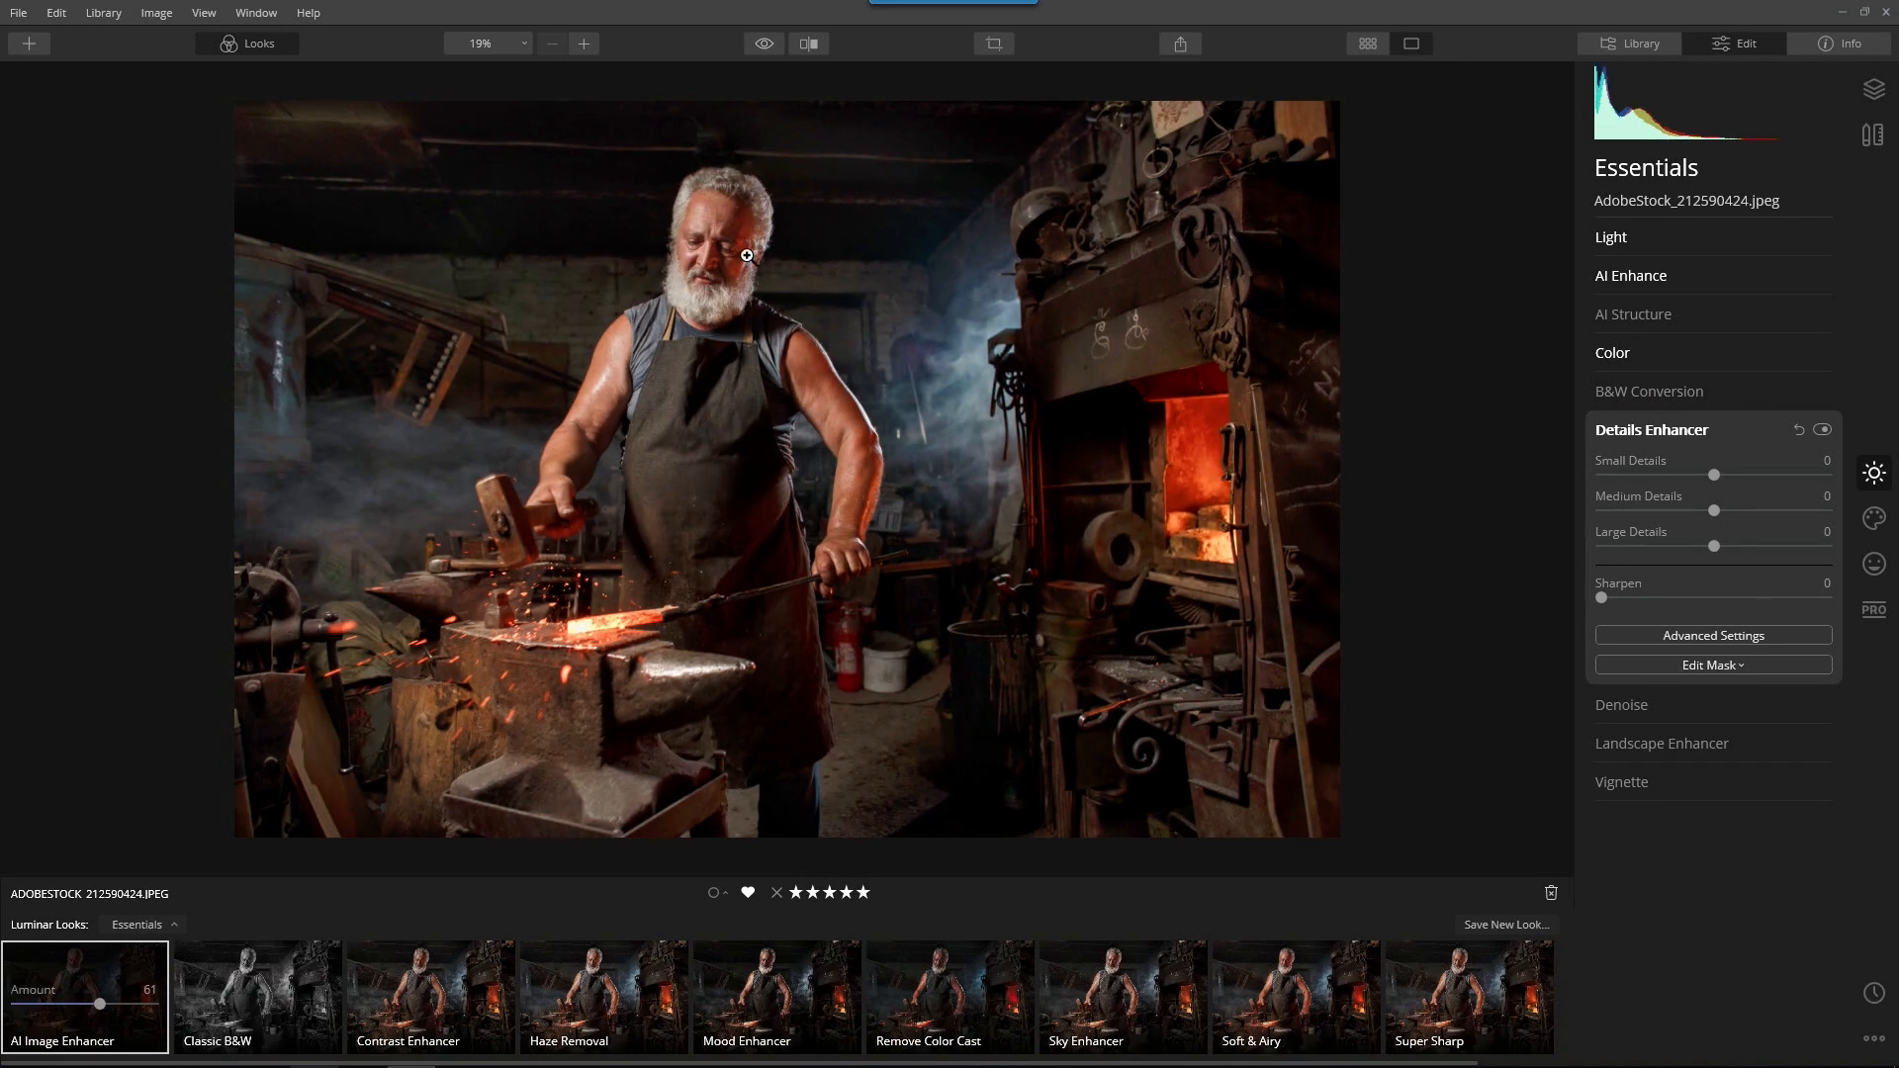
click(763, 43)
click(764, 43)
click(764, 43)
- Add the Creative Dramatic effect to the blacksmith photo with Amount 59 and Local Contrast 76
click(1615, 431)
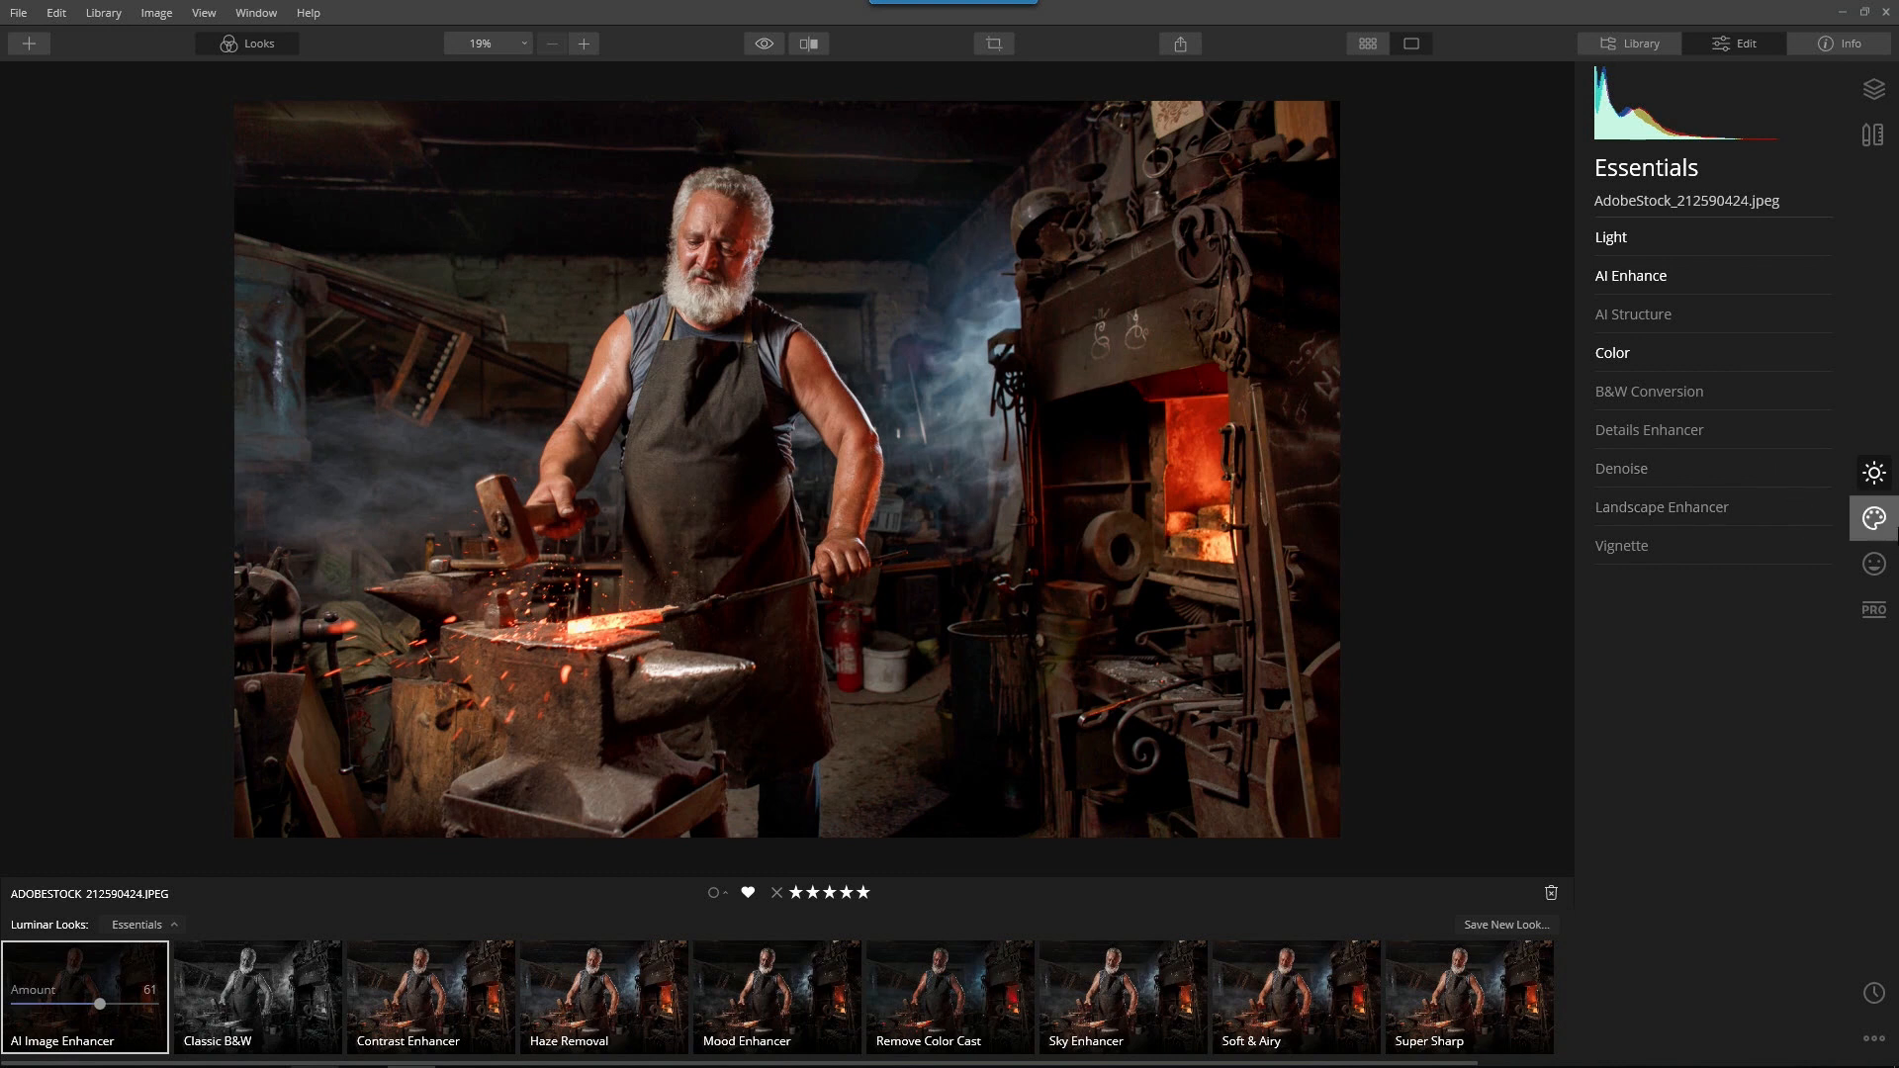
click(1884, 531)
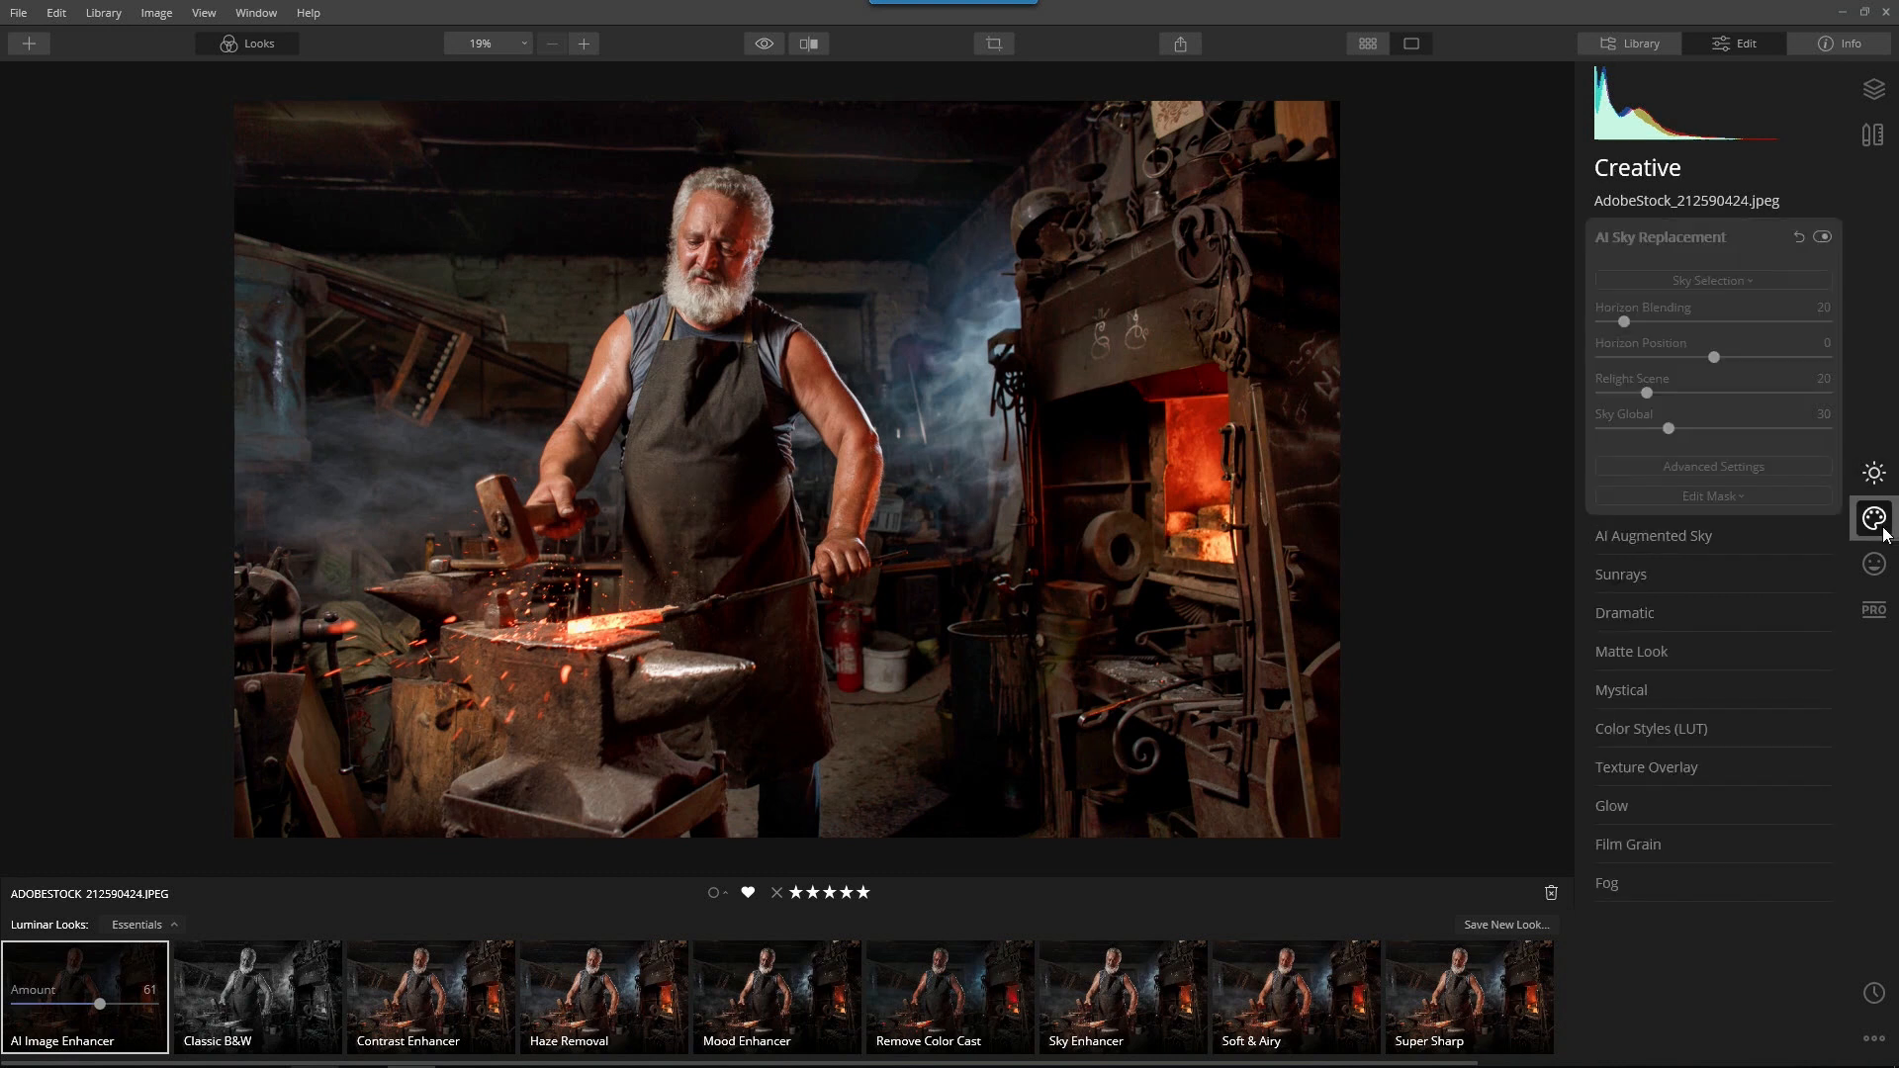
click(1666, 236)
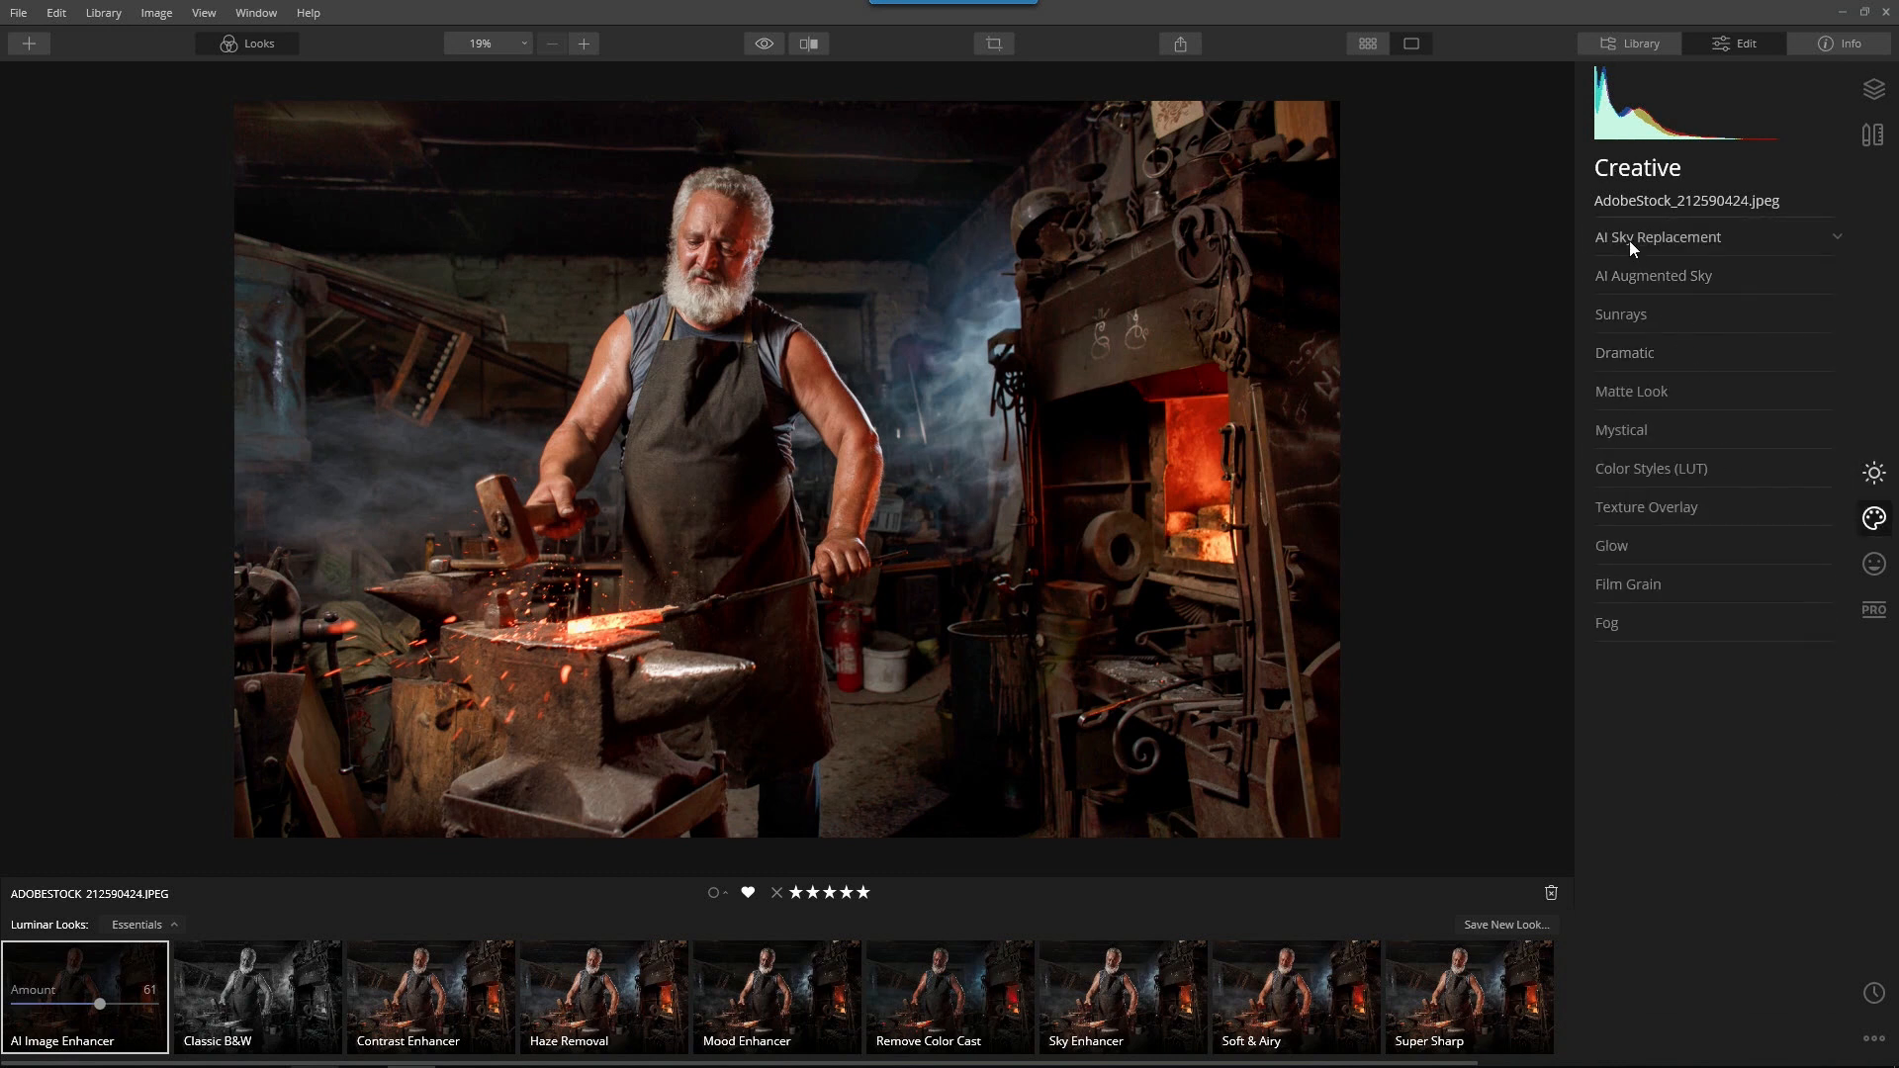
click(1636, 356)
drag(1601, 399, 1760, 435)
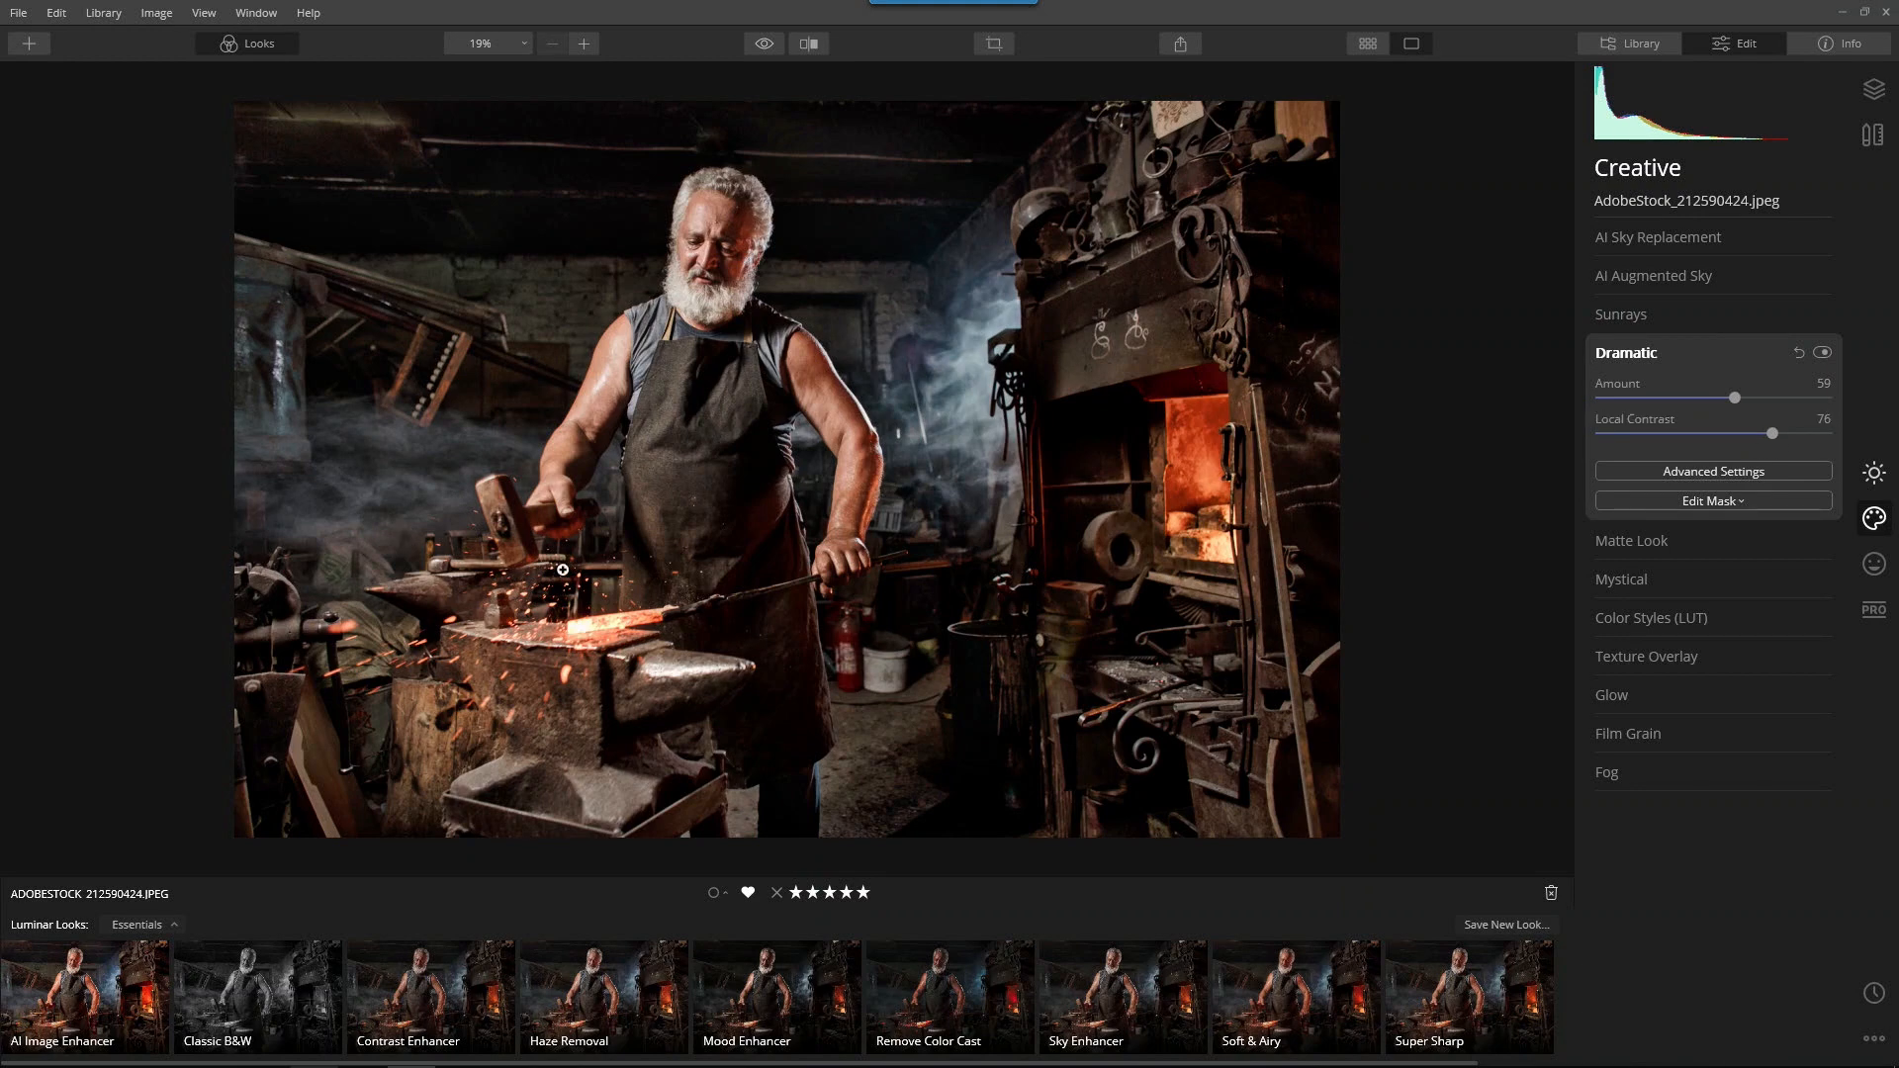
- Open the dark portrait of the man in the jacket from the gallery and apply the AI Image Enhancer look
key(g)
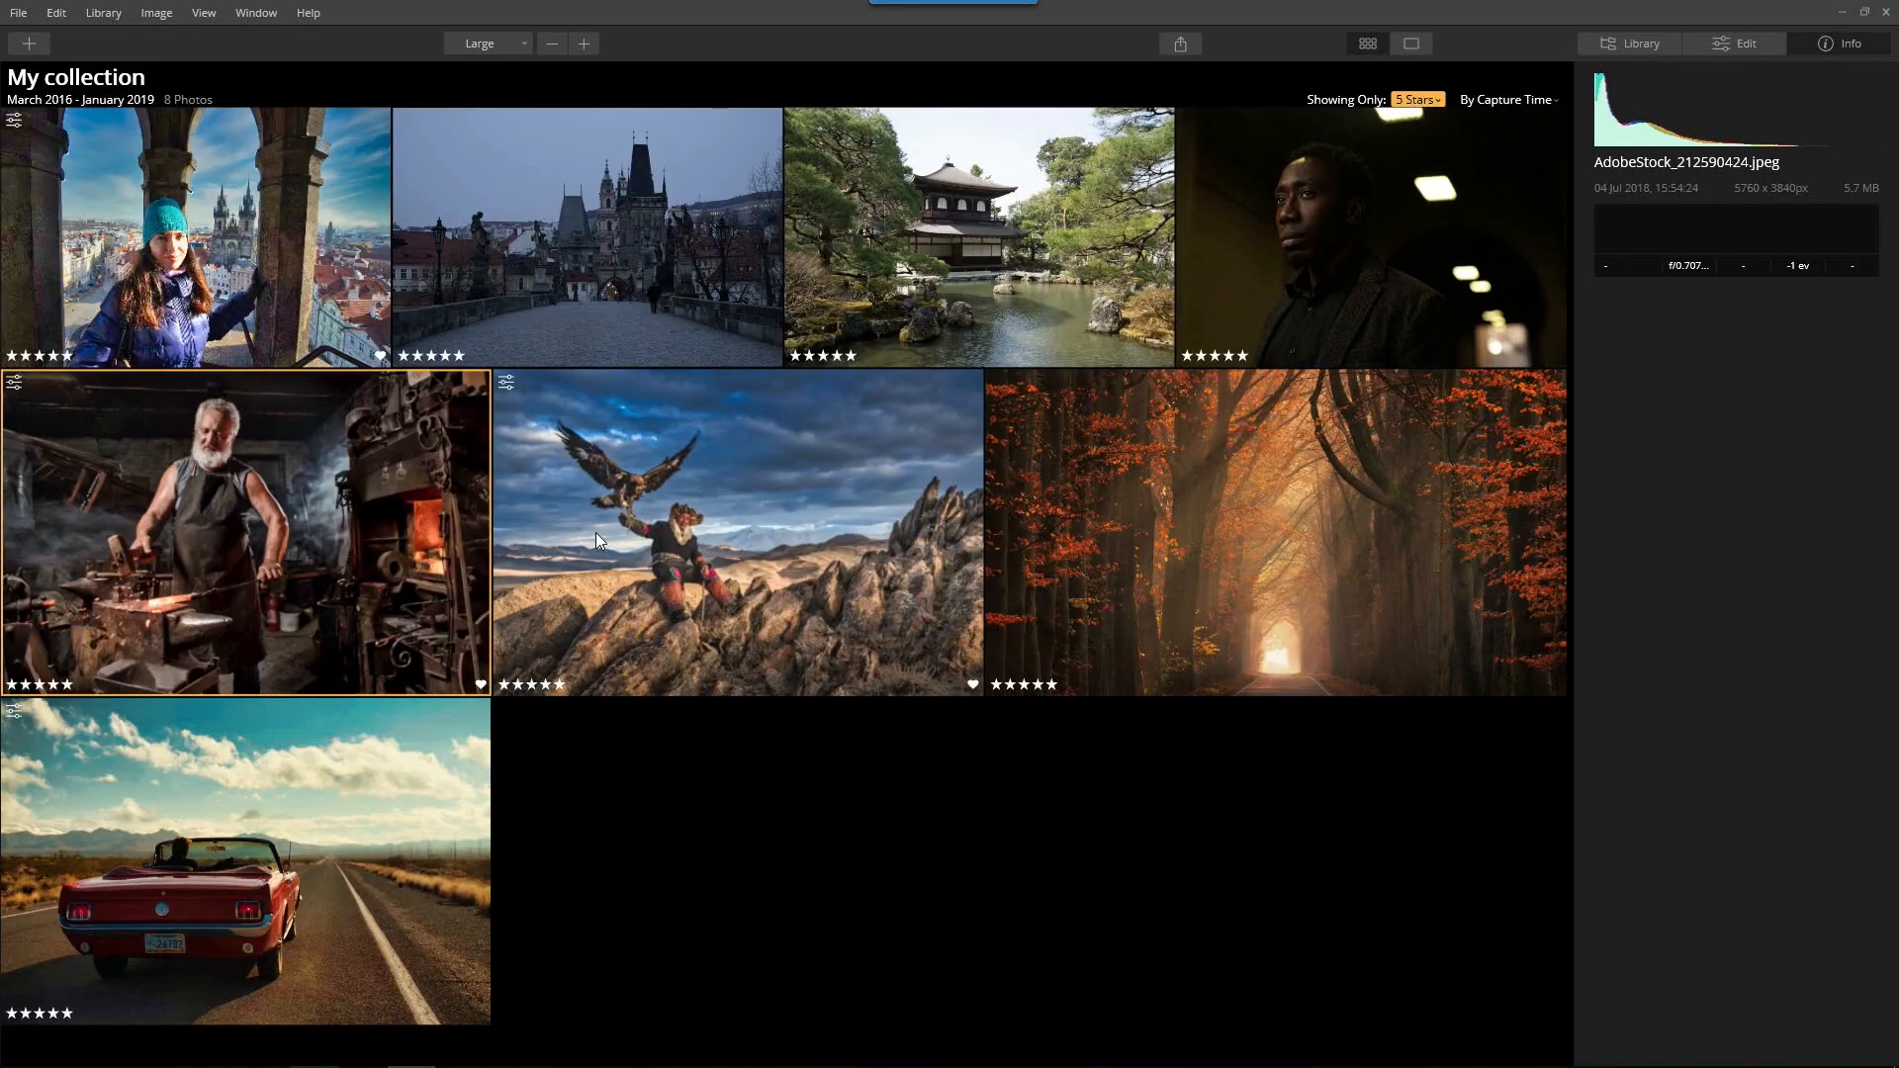
double_click(1333, 277)
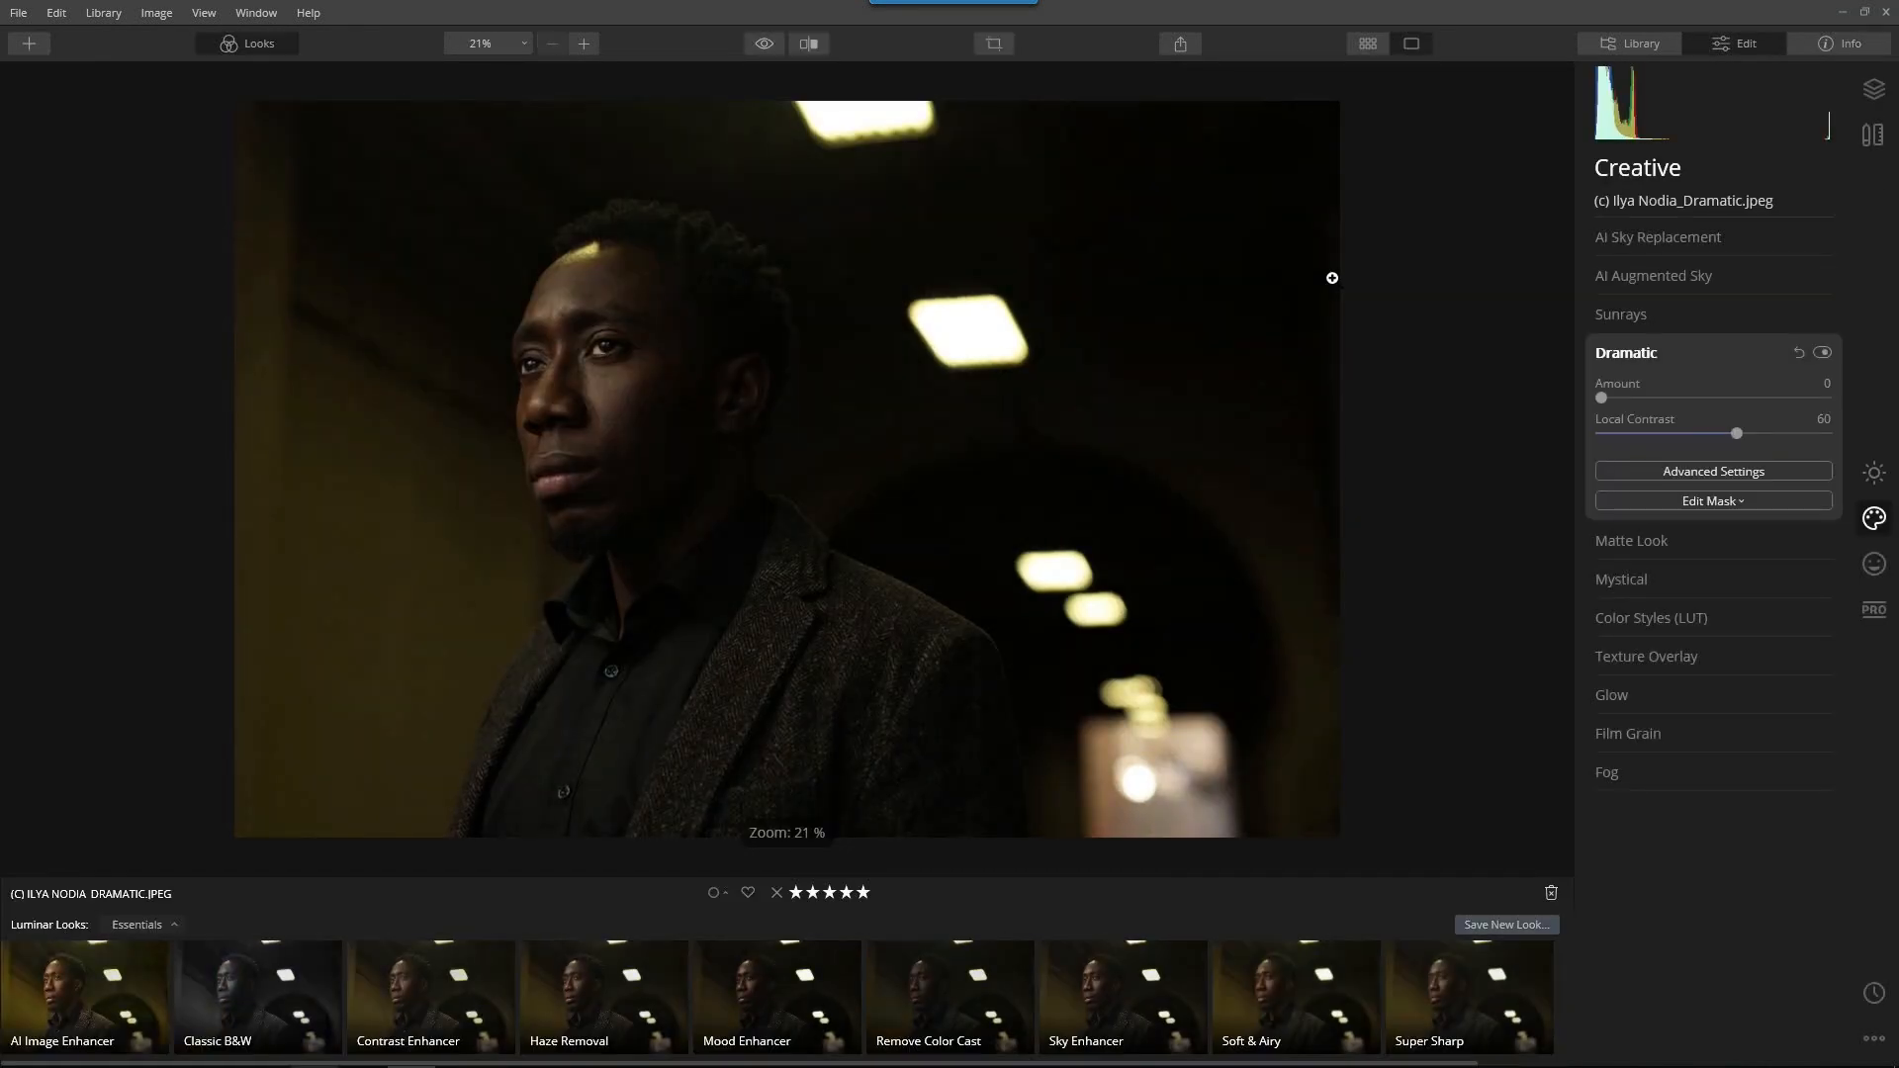
click(63, 968)
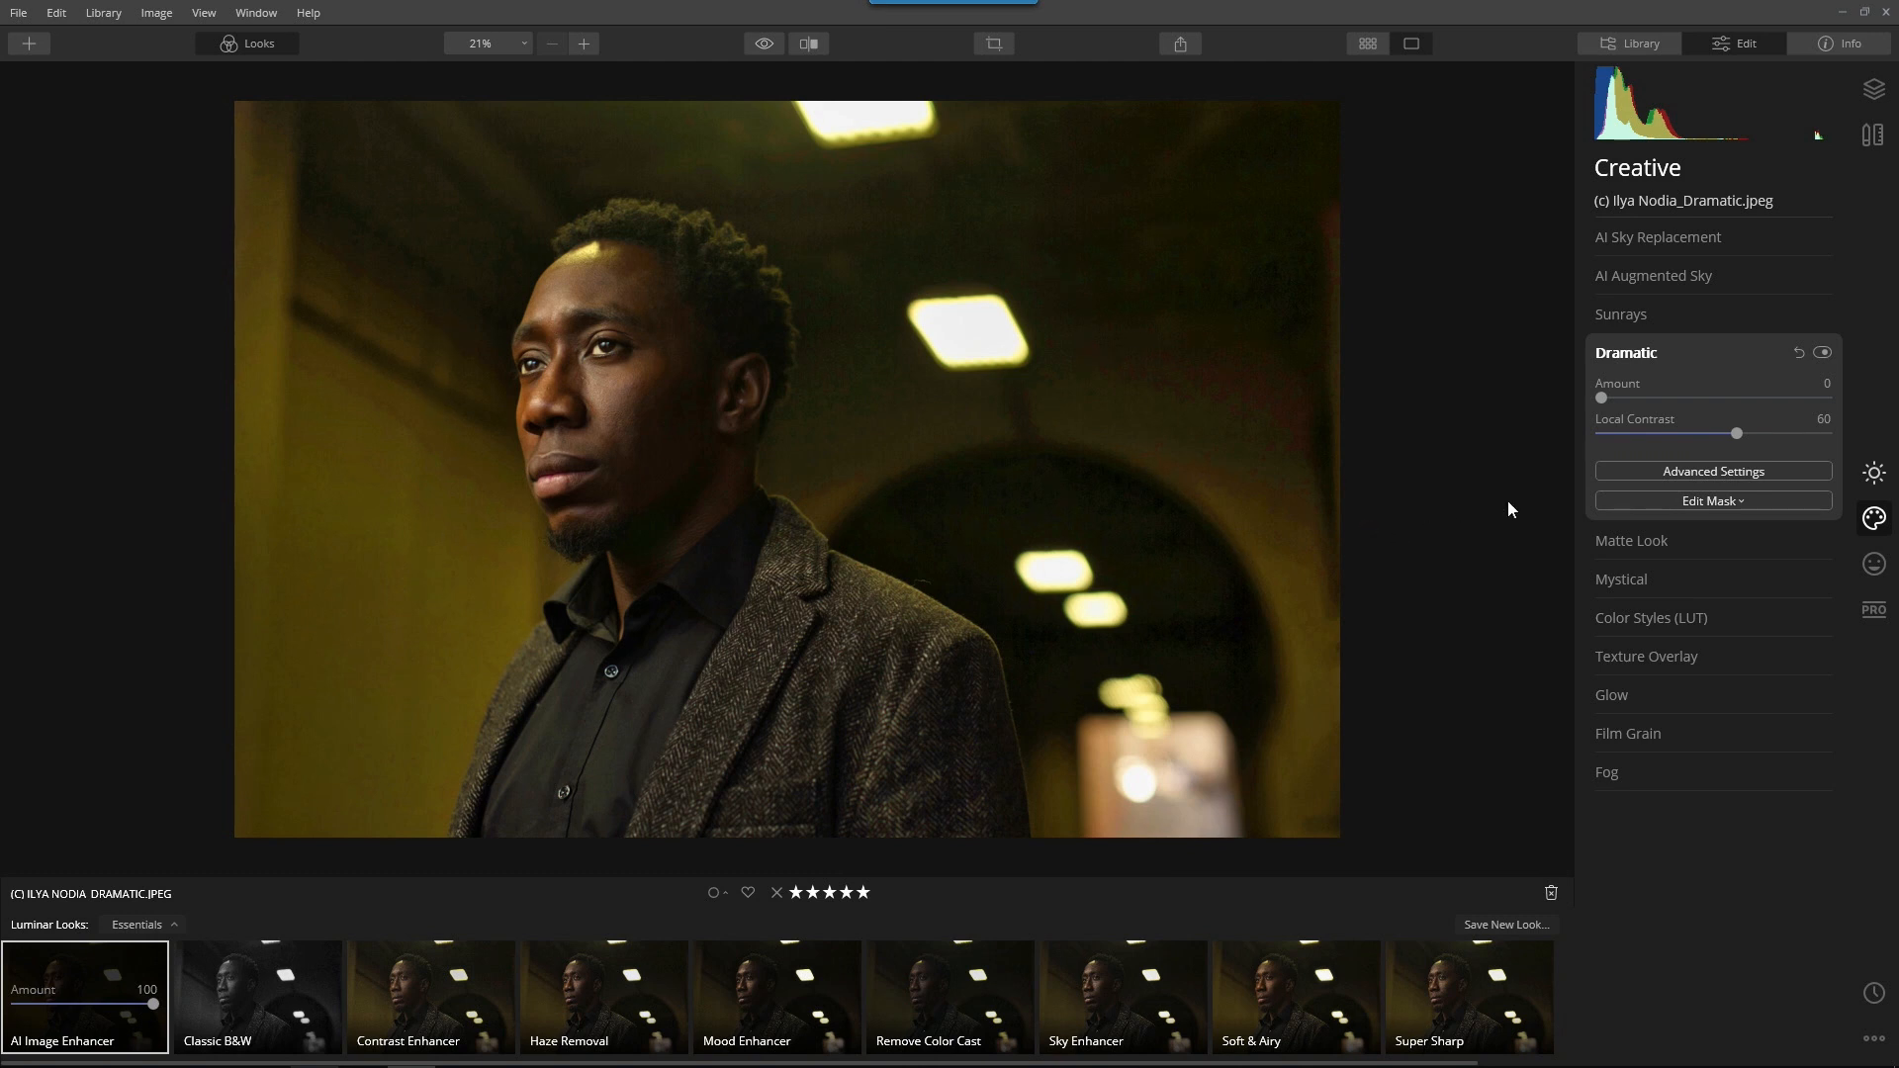
- Reduce the yellow saturation and set the orange saturation to -58 in the portrait's Essentials Color adjustments
click(1621, 353)
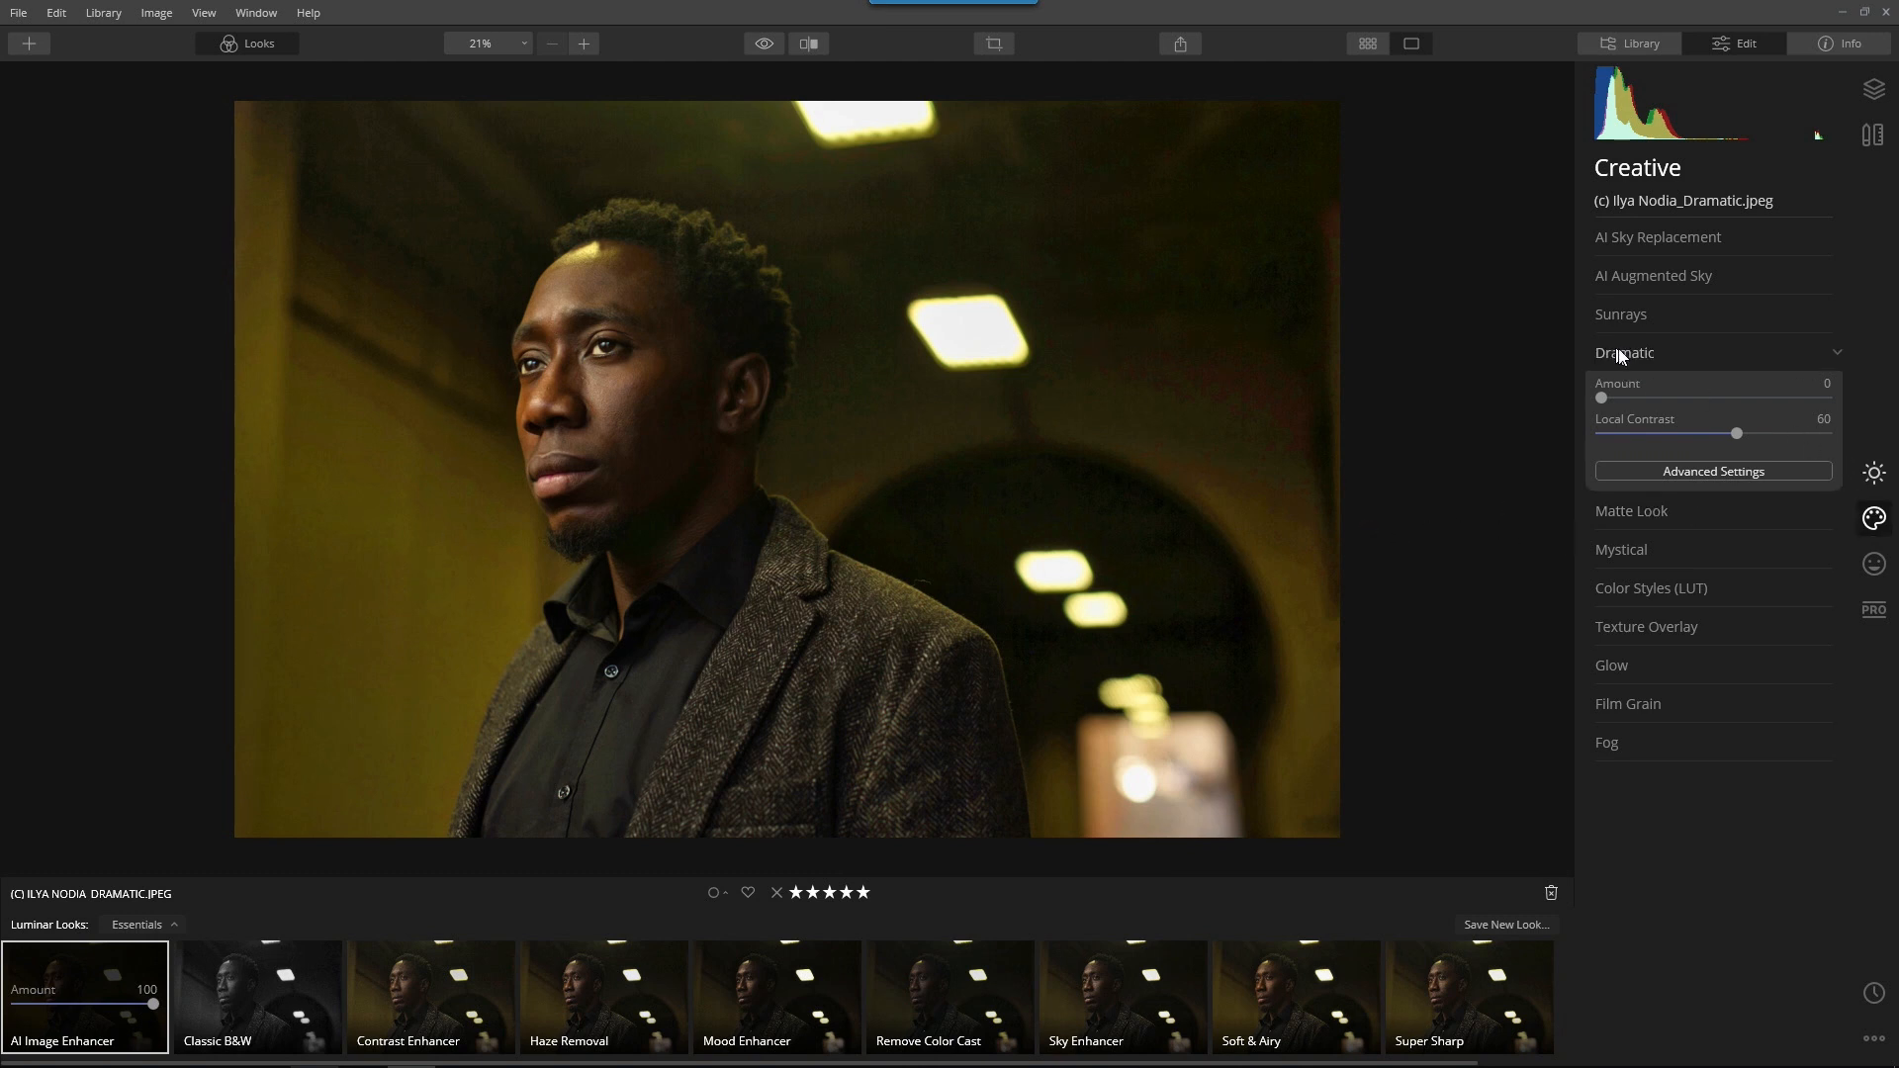
click(1875, 473)
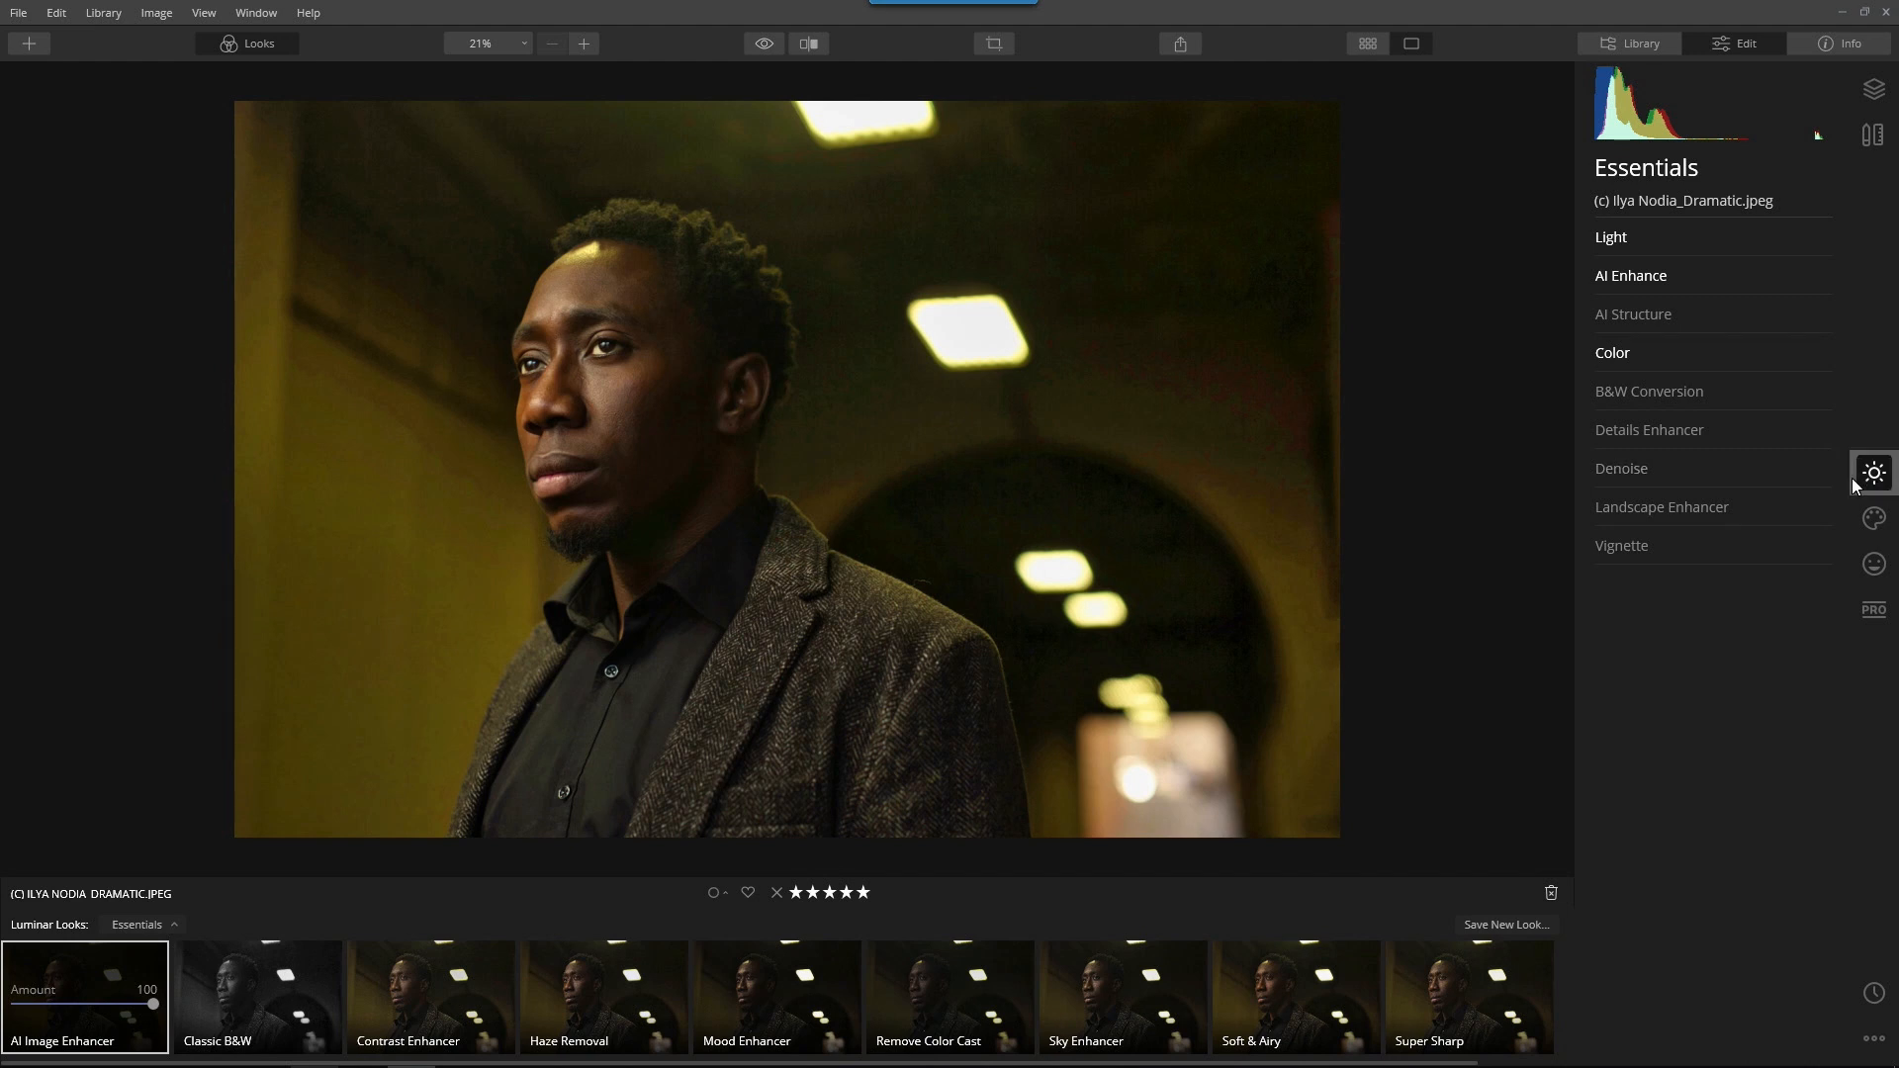
click(1620, 352)
drag(1602, 469, 1569, 504)
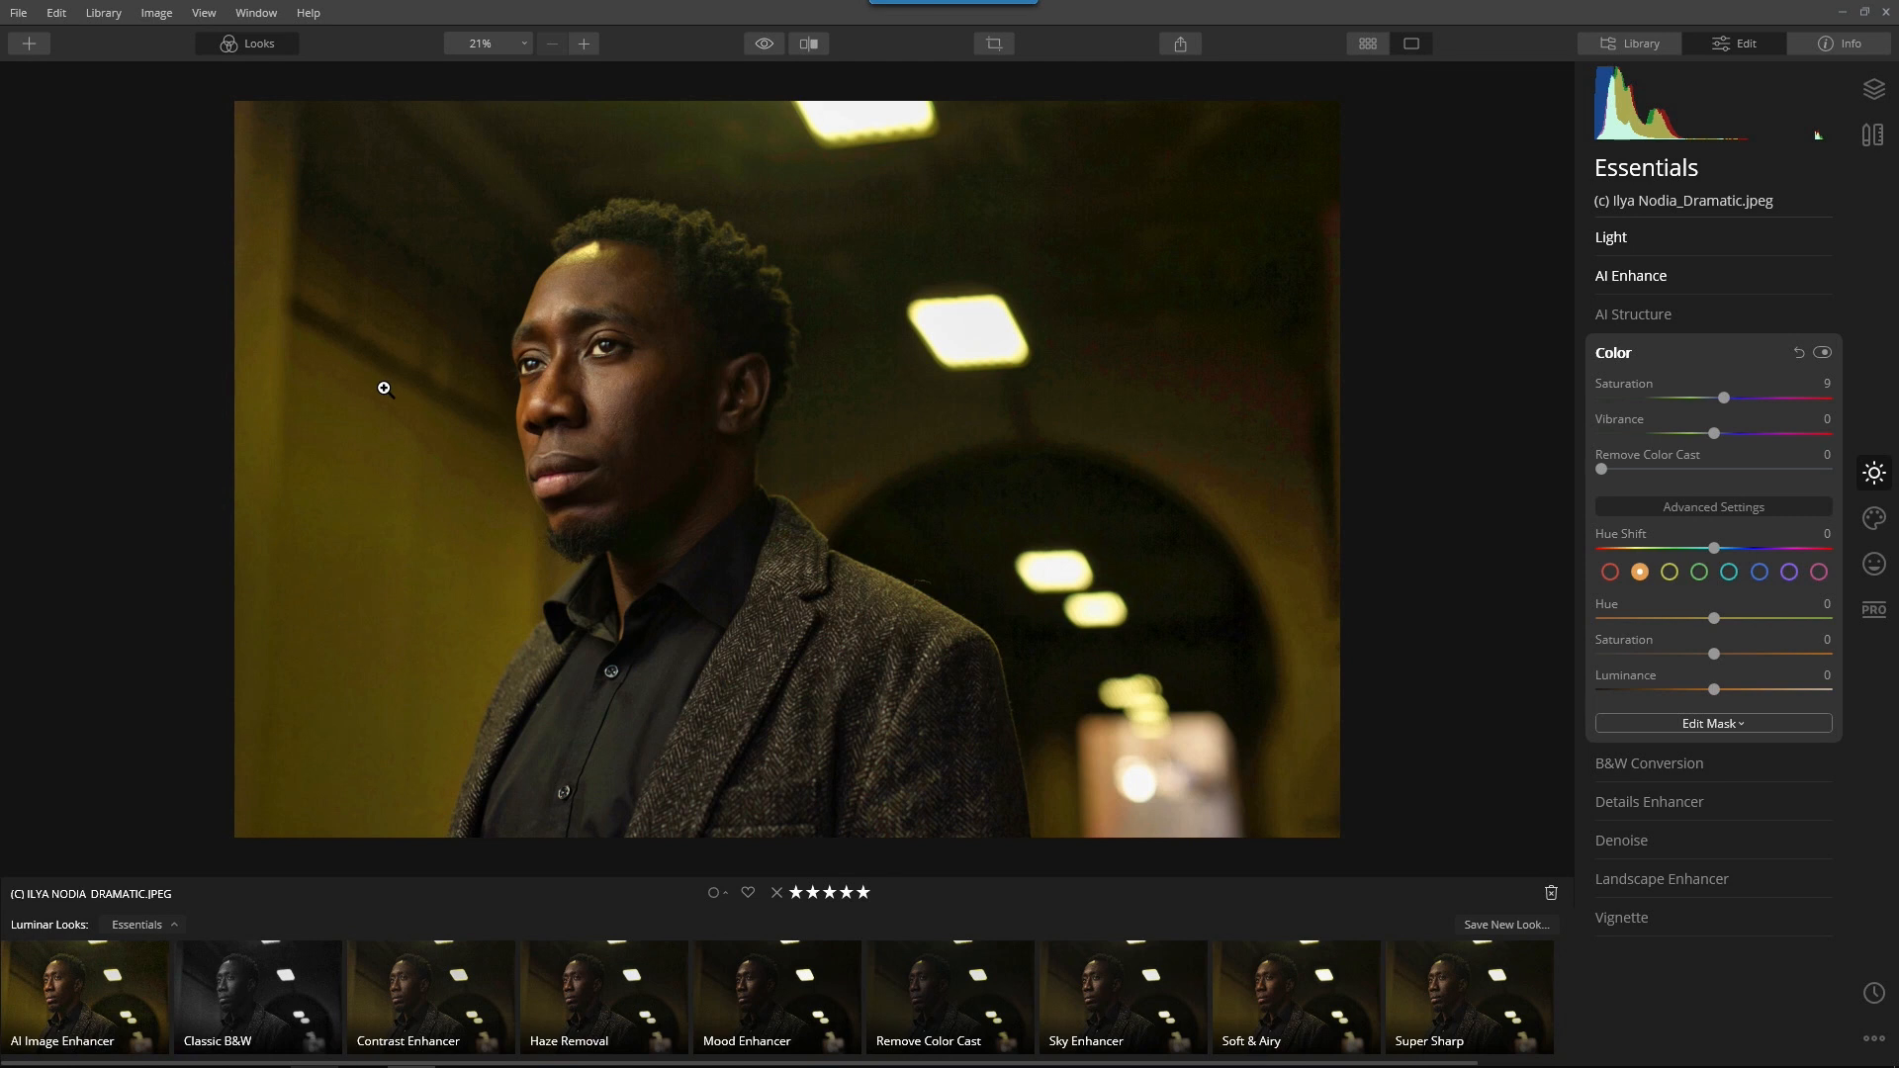
click(1672, 573)
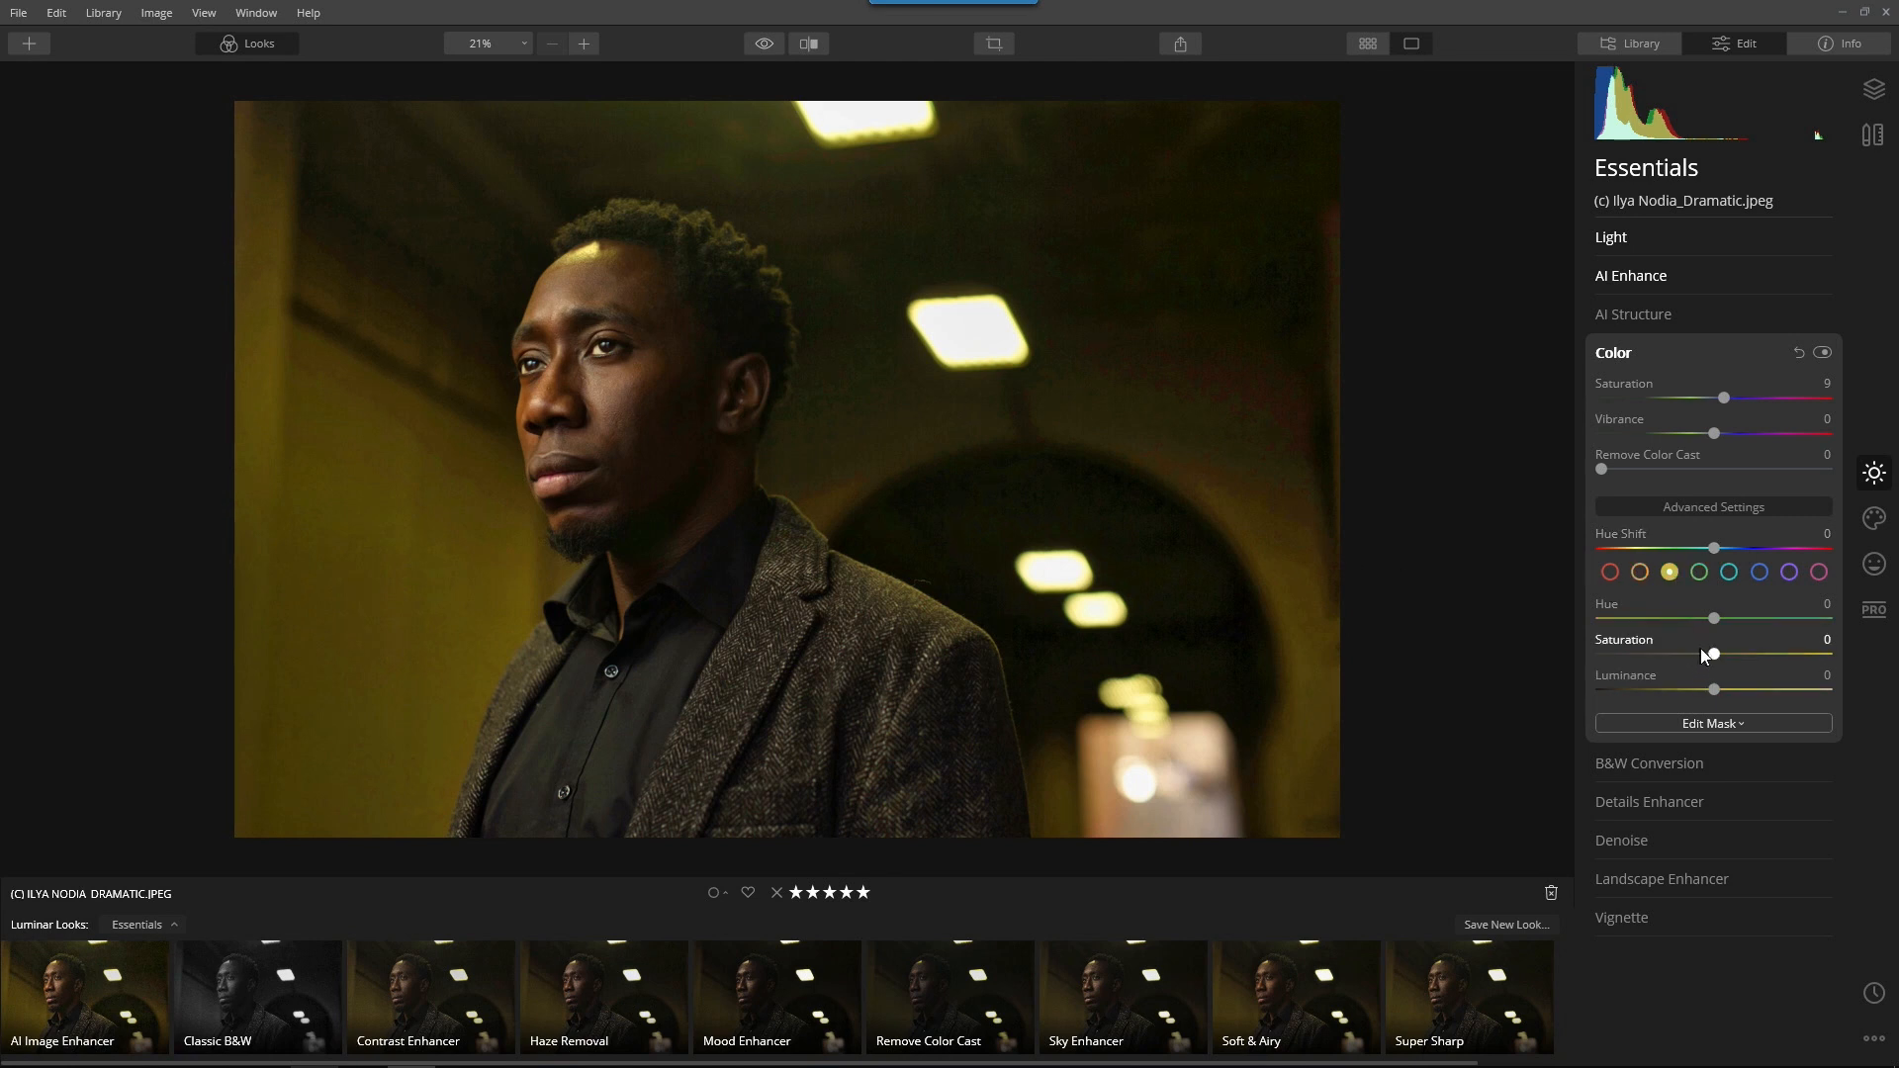
drag(1714, 654, 1652, 652)
click(1644, 573)
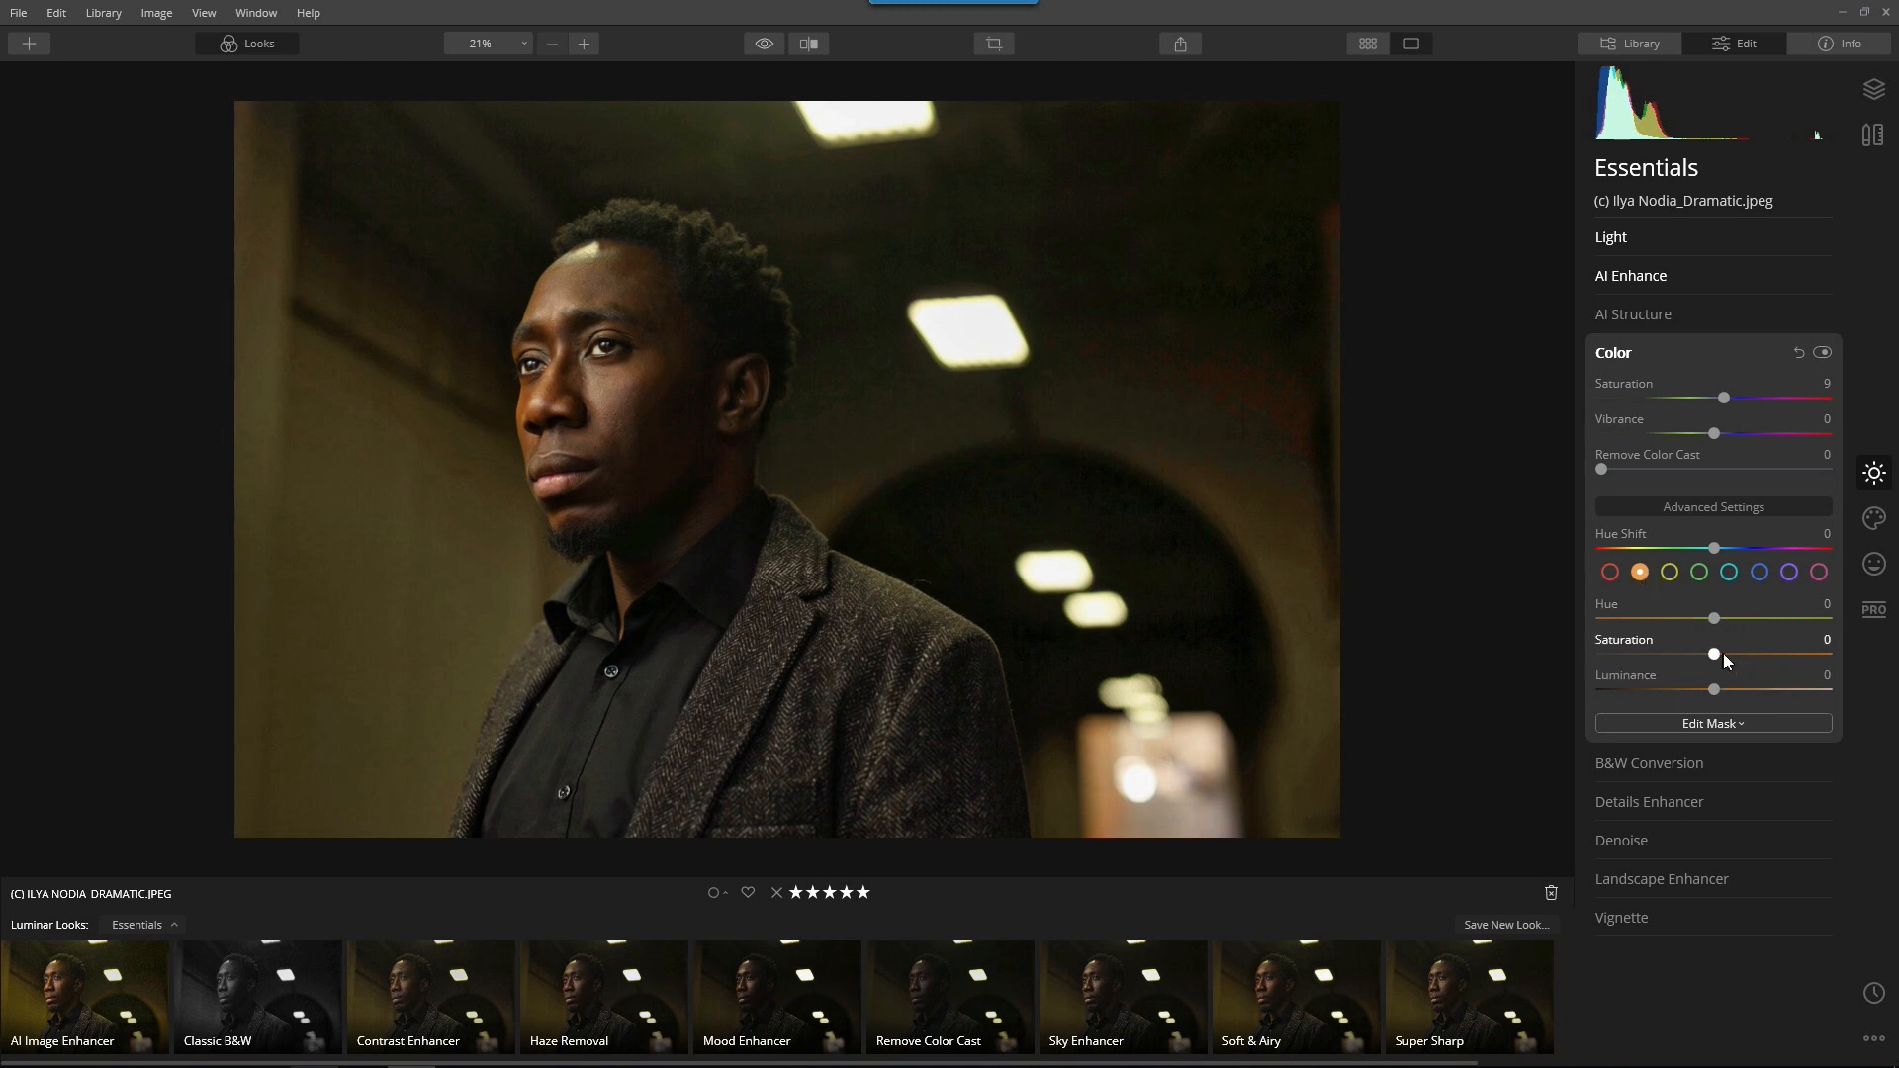
drag(1714, 654, 1646, 668)
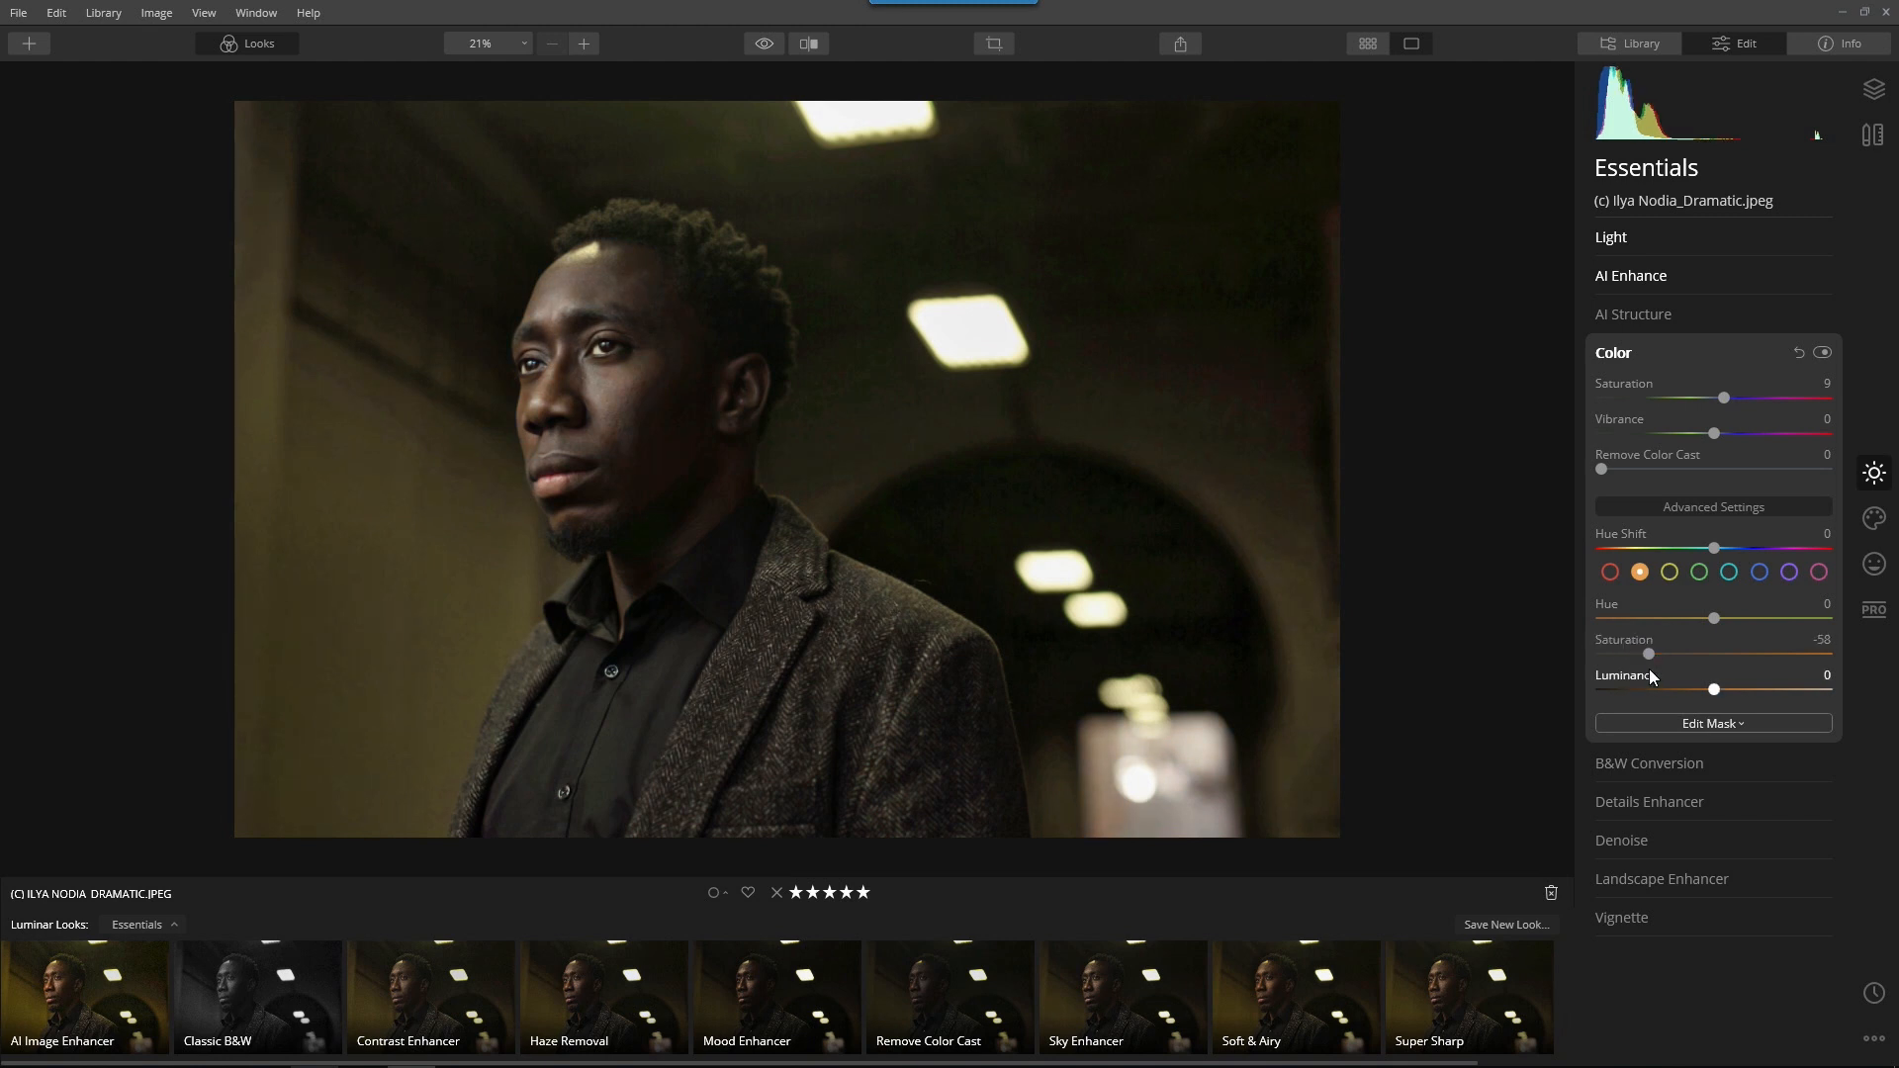
click(1612, 357)
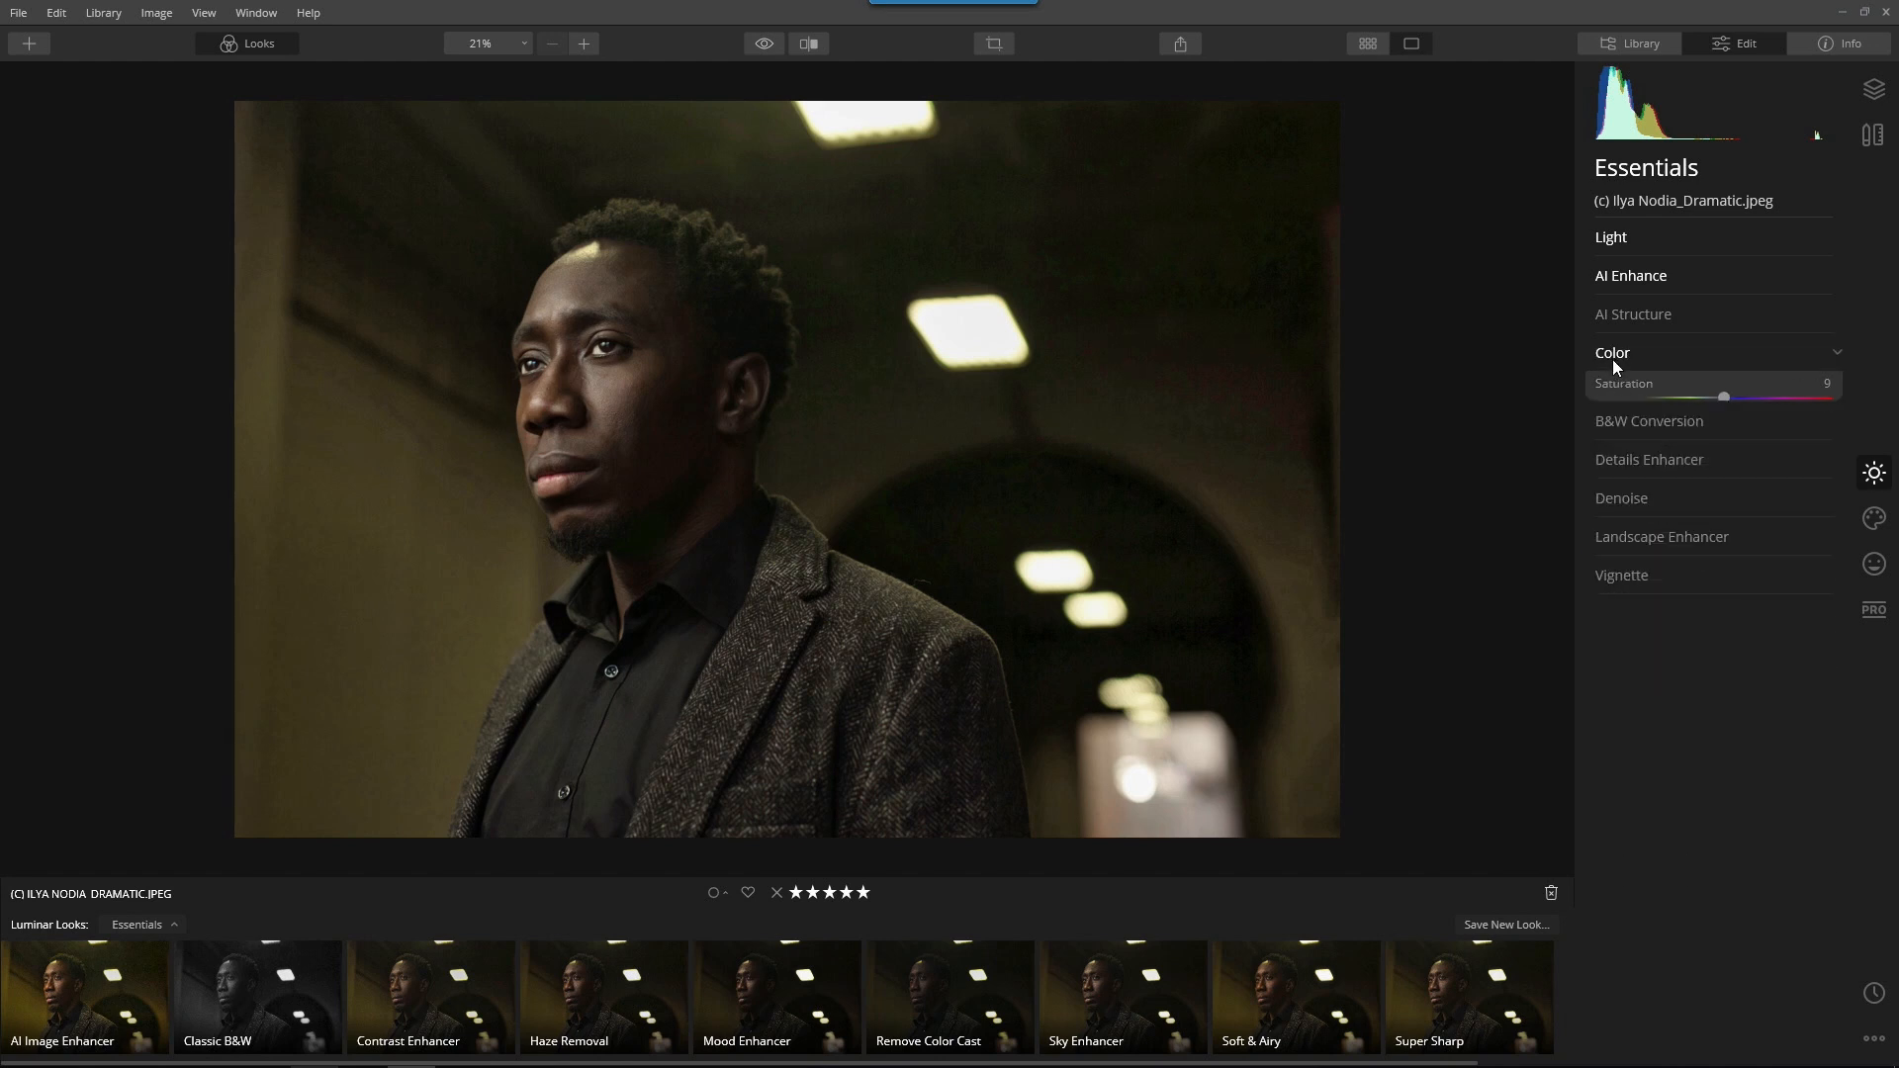
- Set AI Sky Enhancer to 18 and AI Accent to 92 in the portrait's AI Enhance adjustments
click(1646, 277)
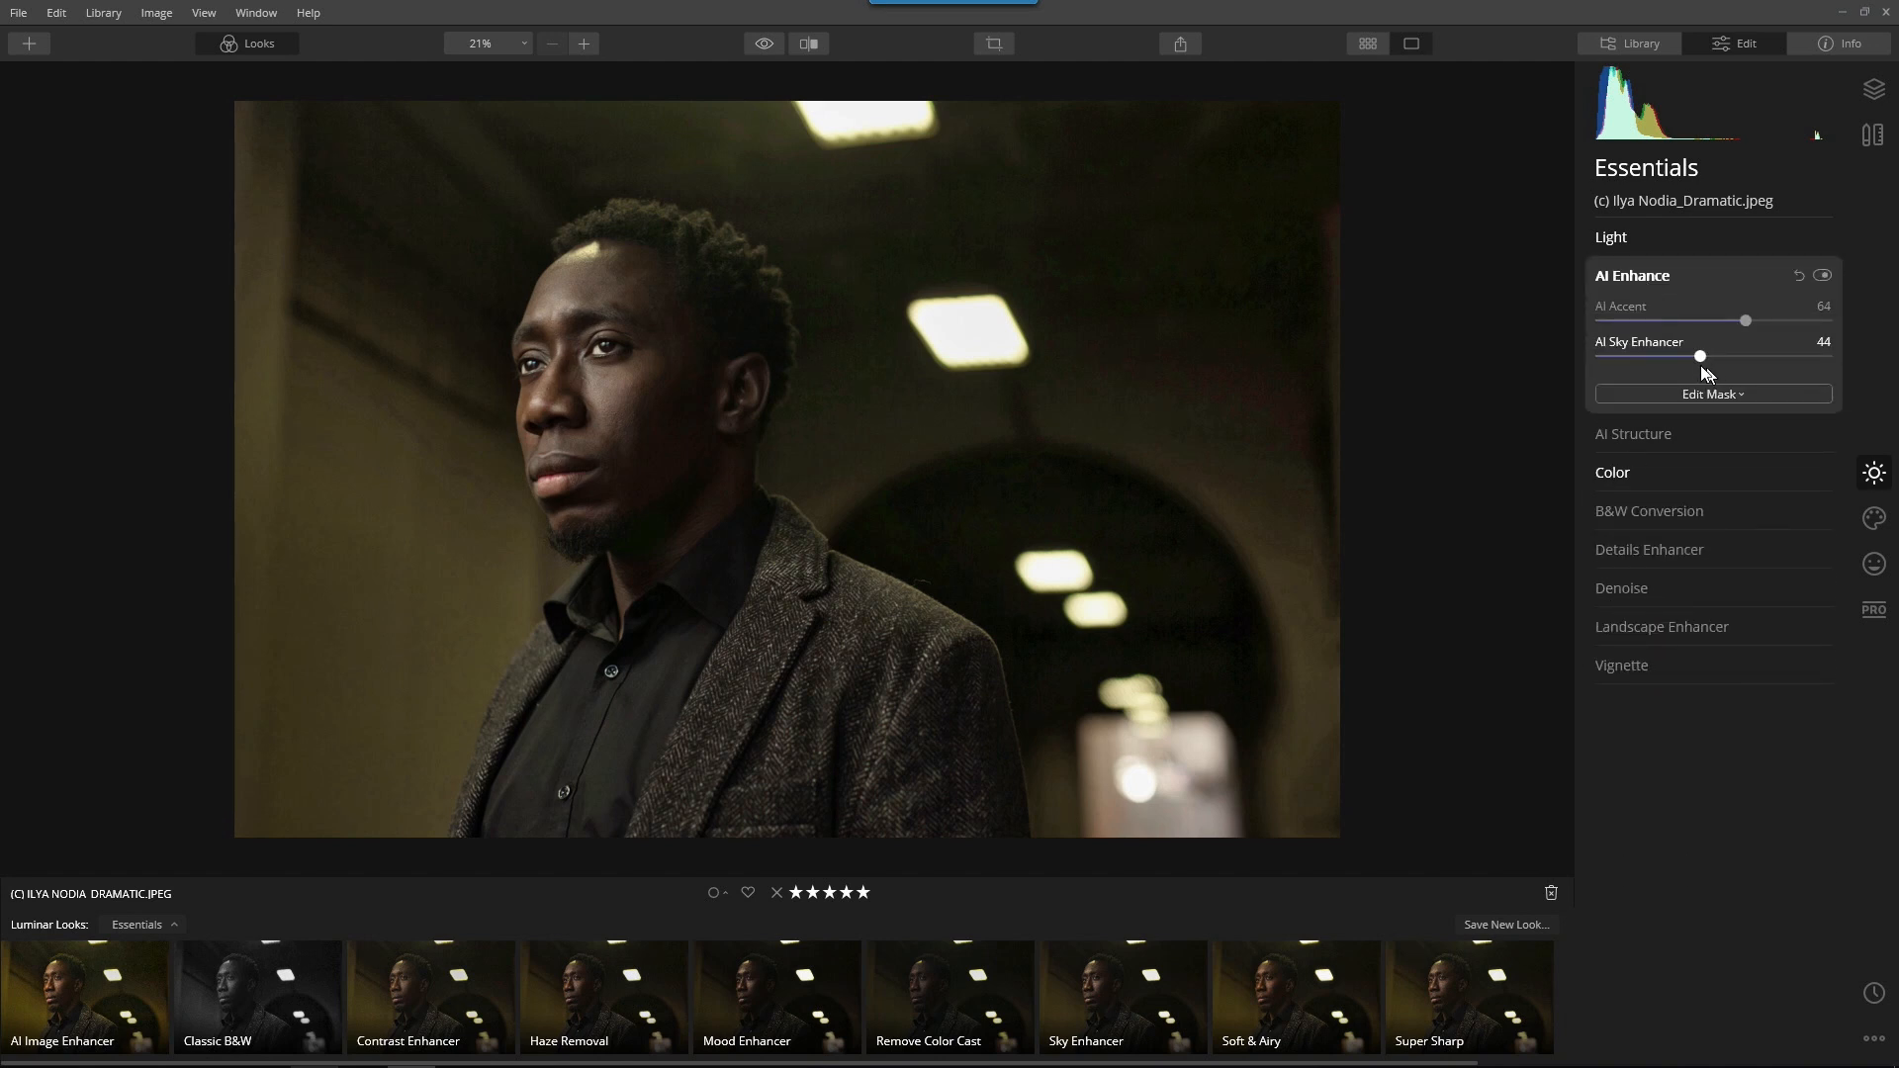
drag(1700, 362, 1644, 358)
drag(1750, 322, 1810, 322)
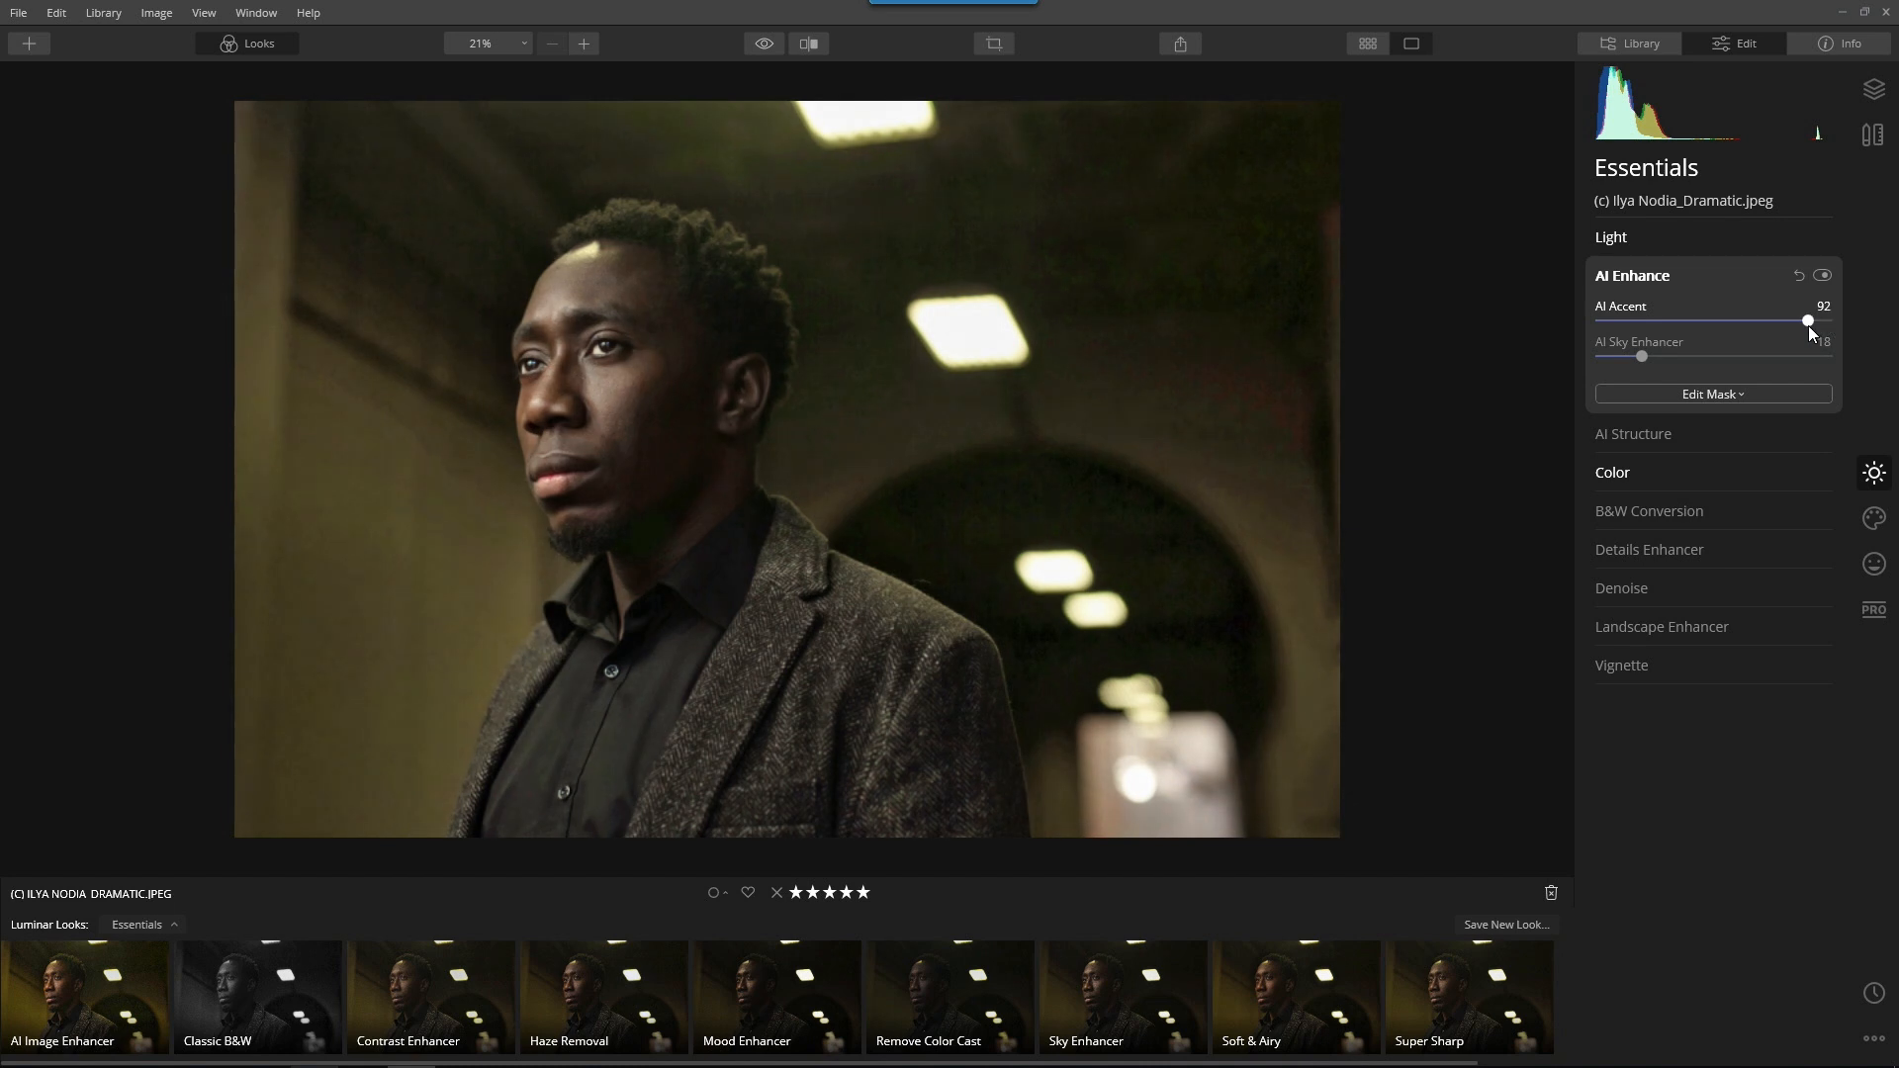
click(1628, 277)
- Set the Smart Contrast to 60 in the portrait's Light adjustments
click(1622, 240)
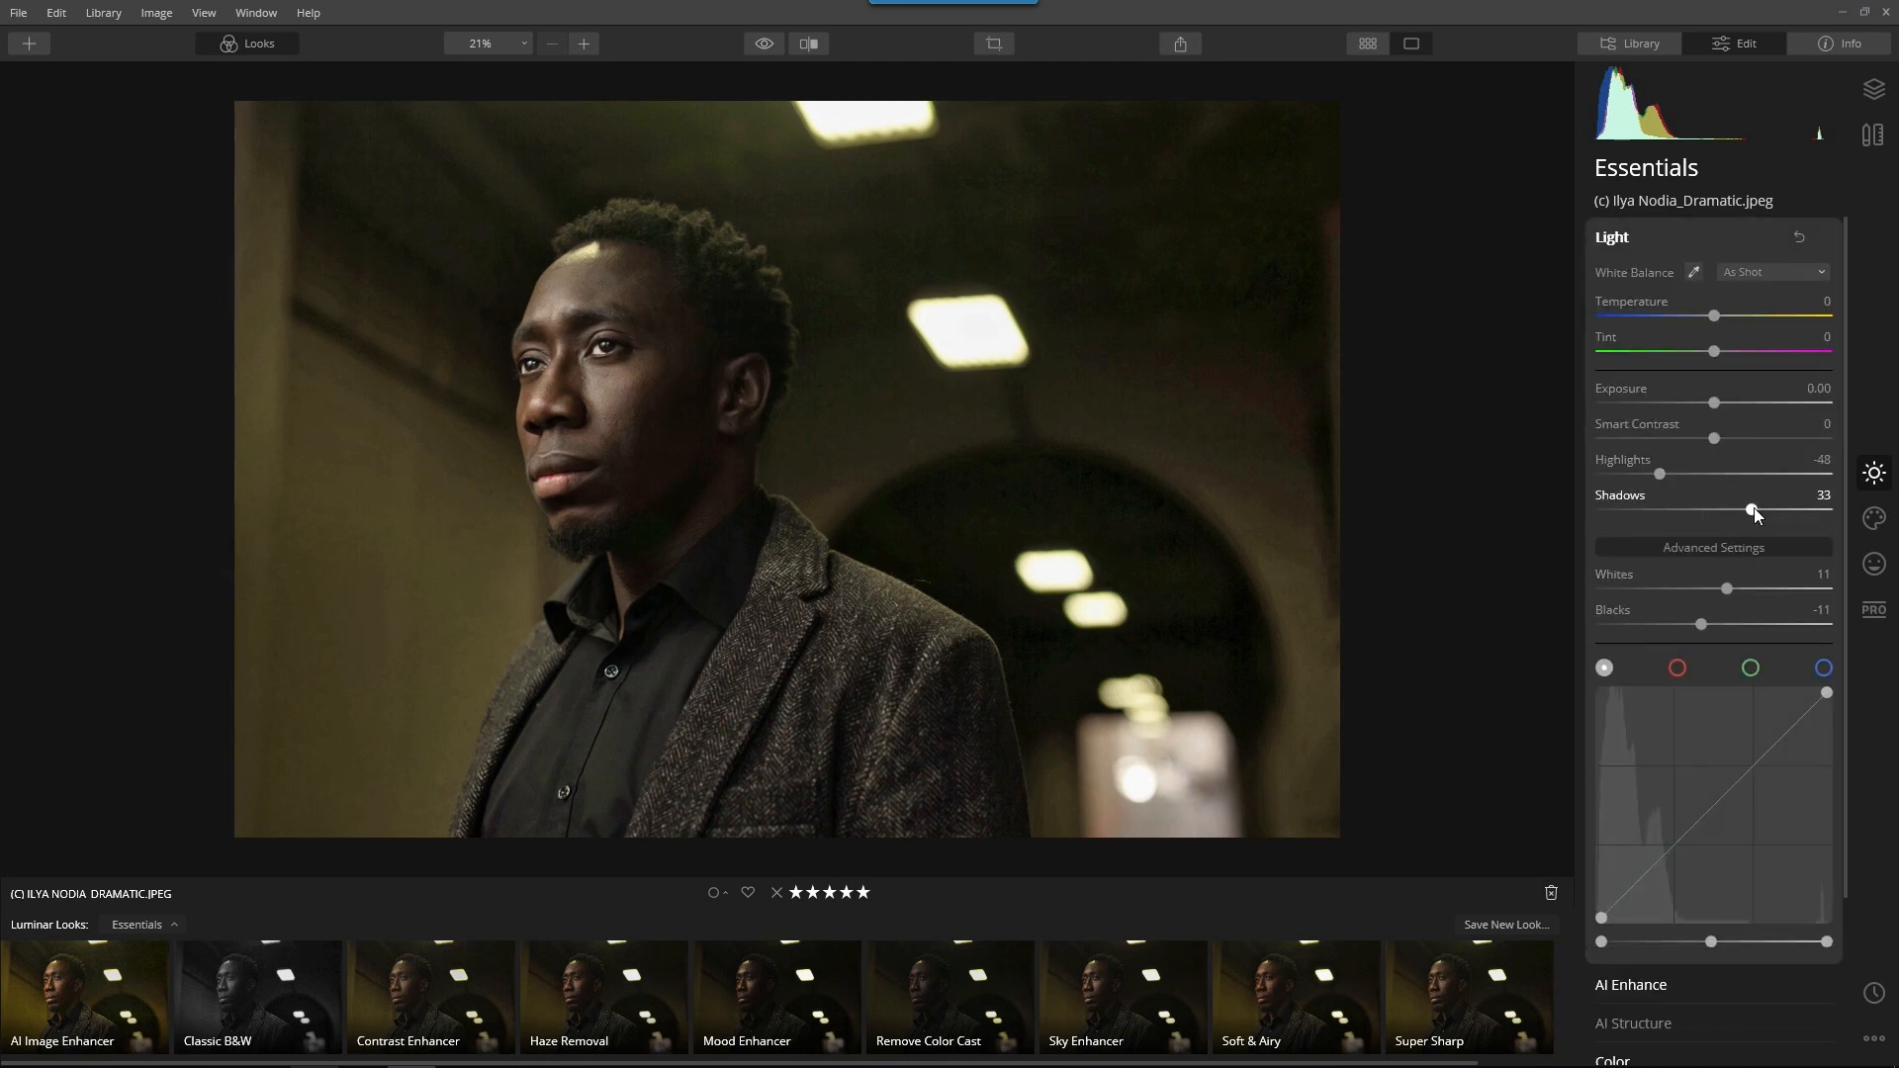
drag(1712, 442, 1782, 453)
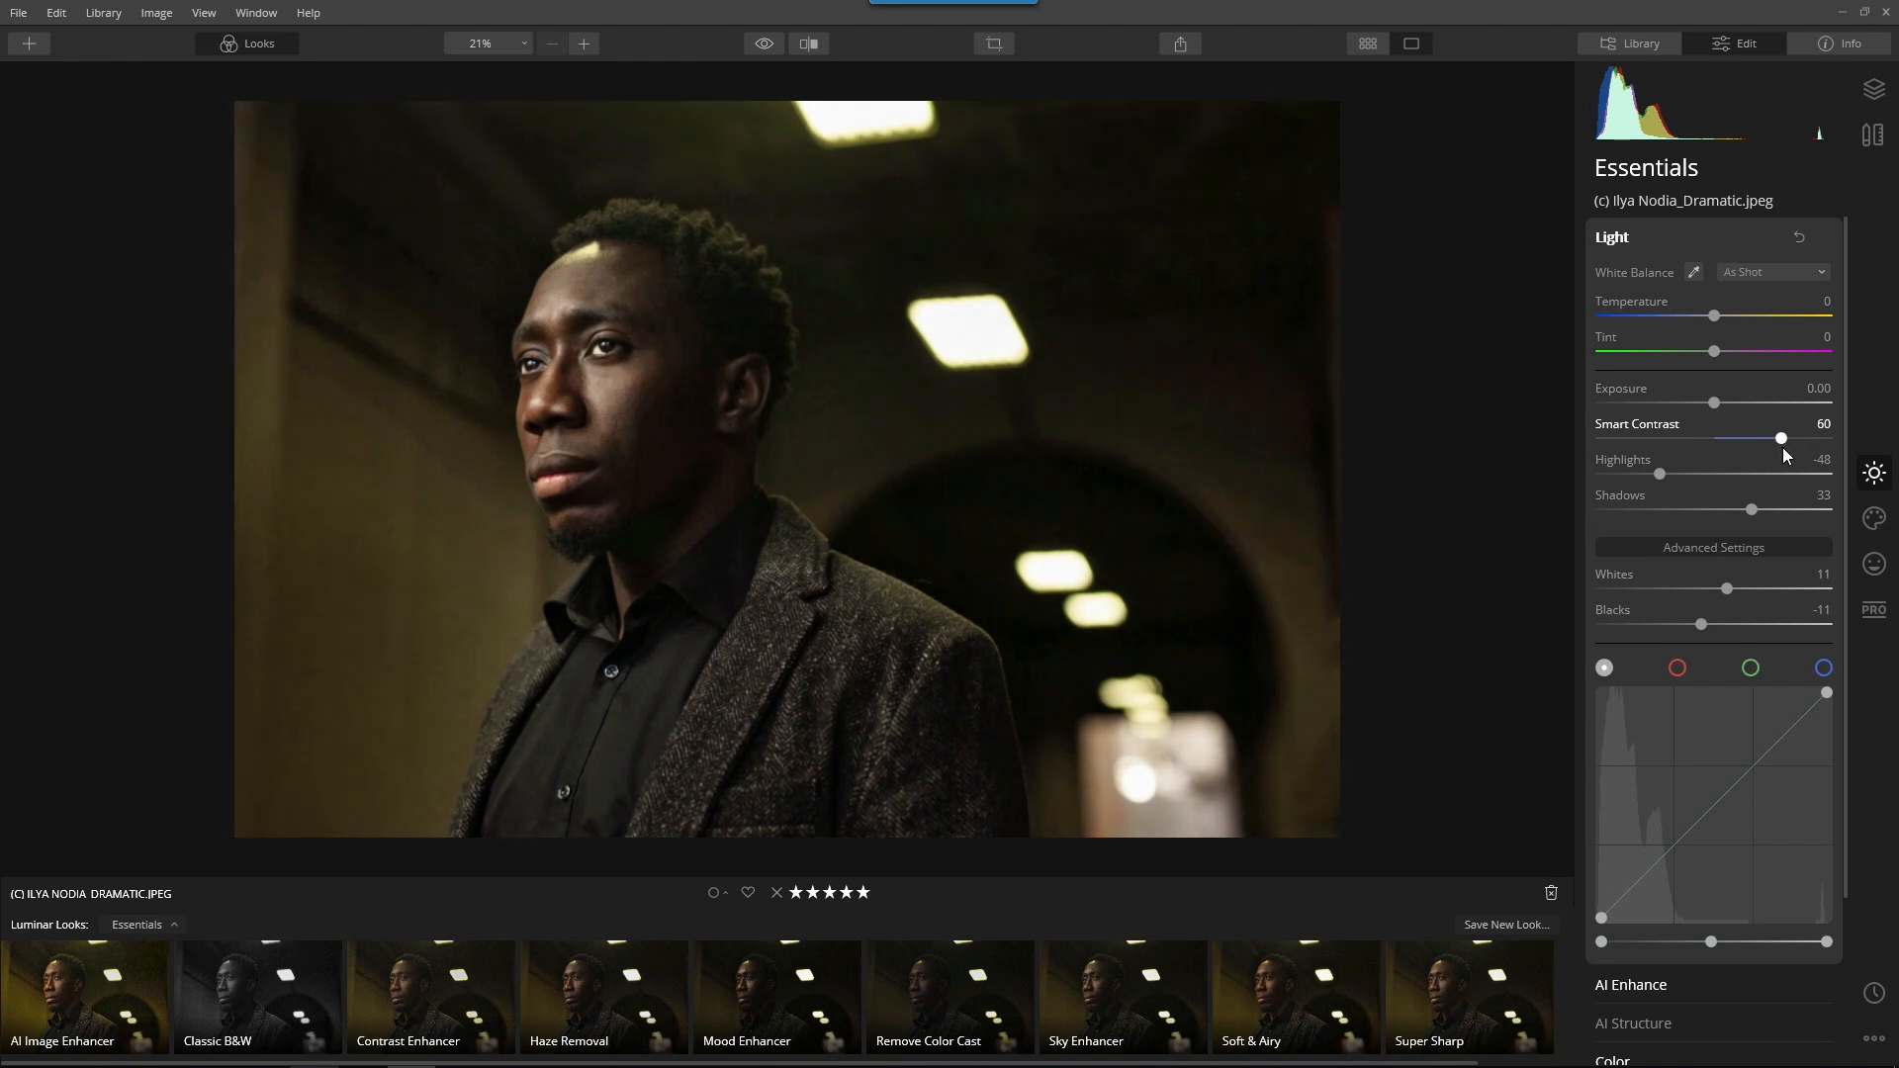
click(1599, 238)
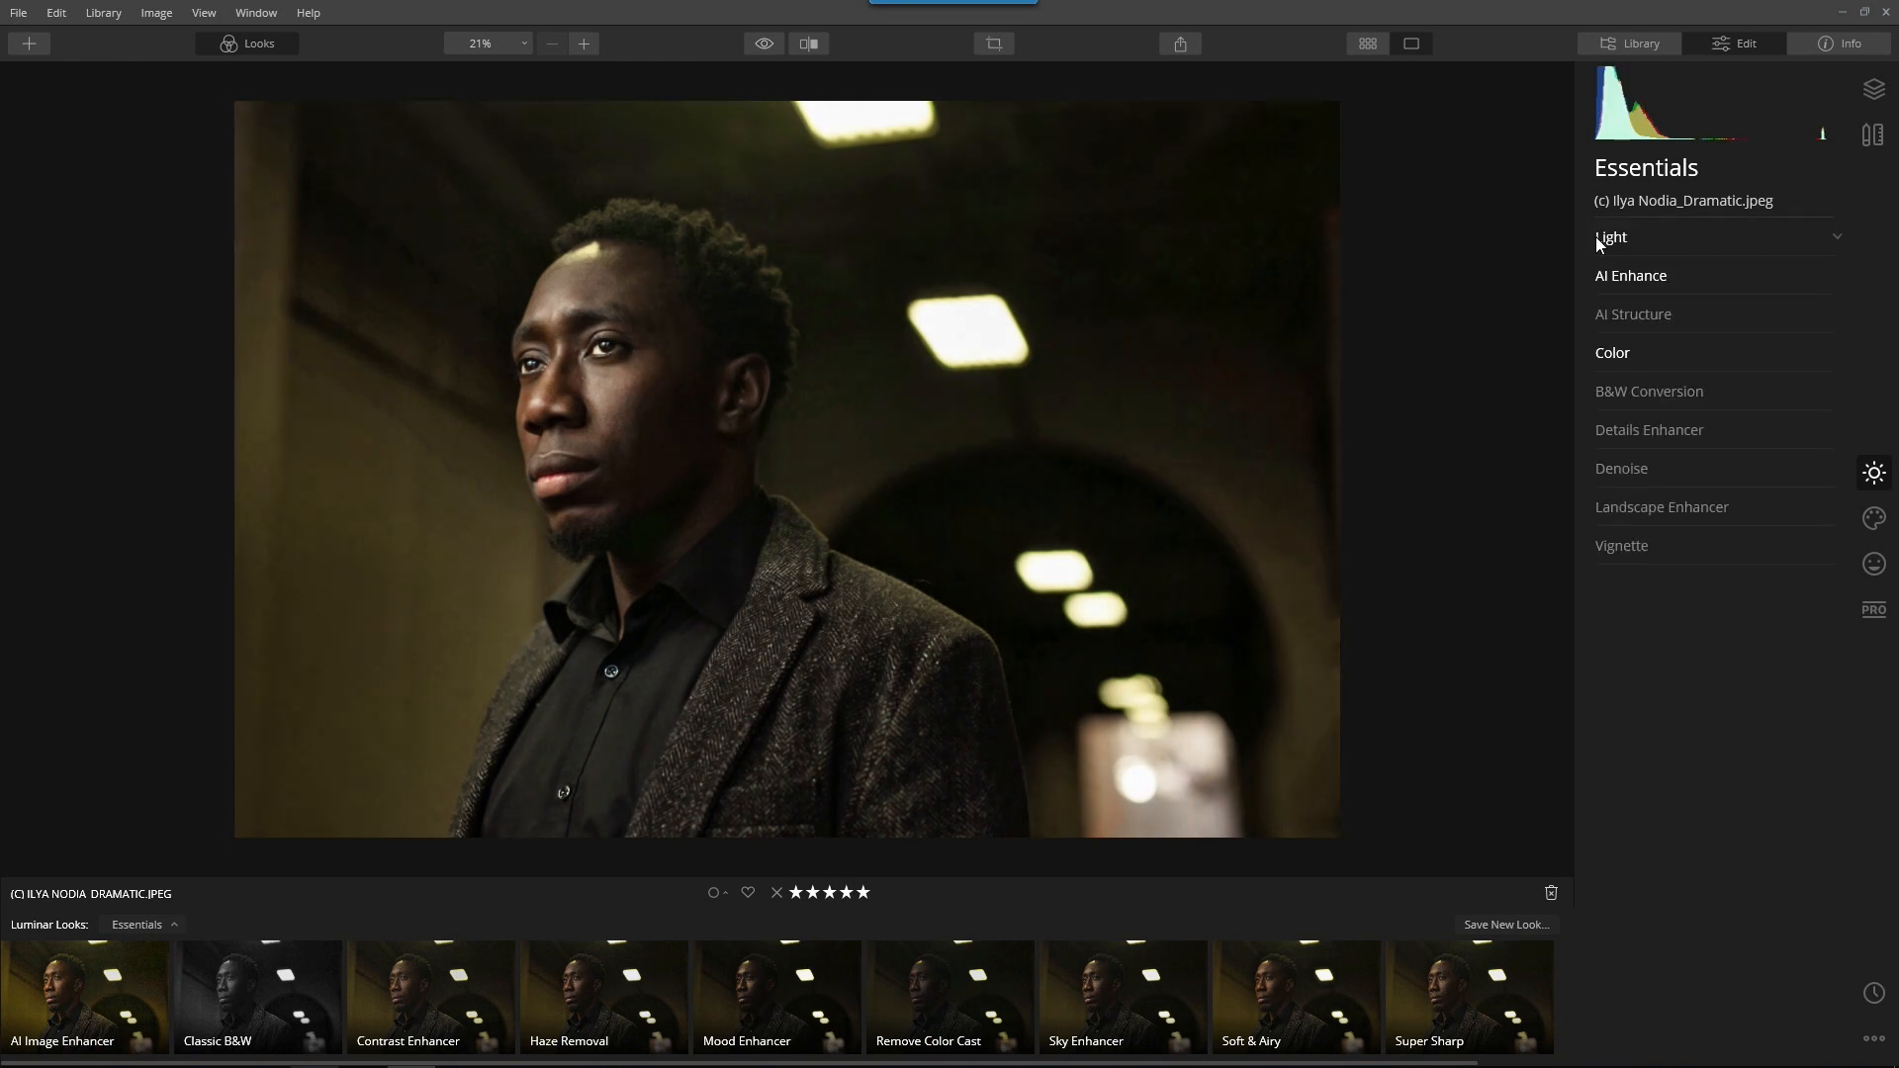
- Set the portrait's Details Enhancer to Small 36, Medium 19 and Large 20, compare with the original and return to the gallery
click(1667, 433)
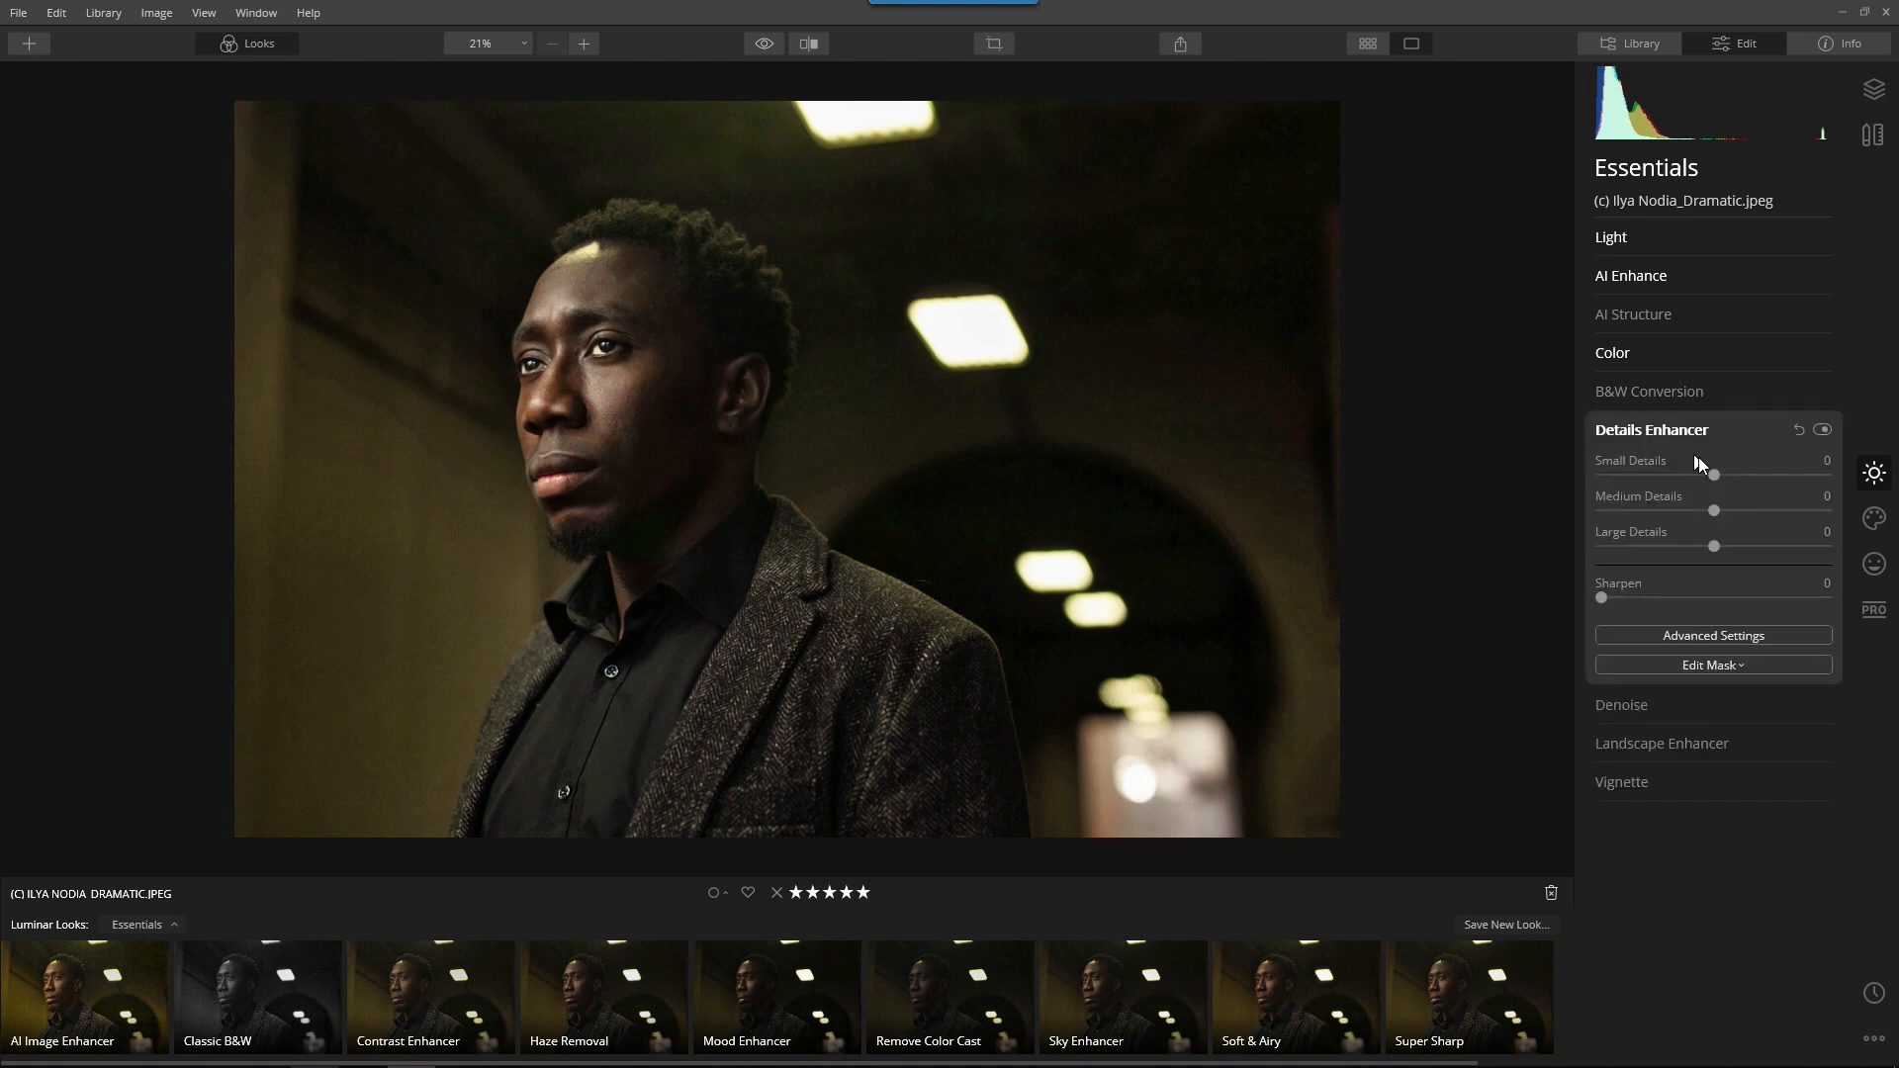
mouse_move(1729, 478)
mouse_down()
mouse_move(1755, 478)
mouse_move(1734, 511)
mouse_up()
click(766, 45)
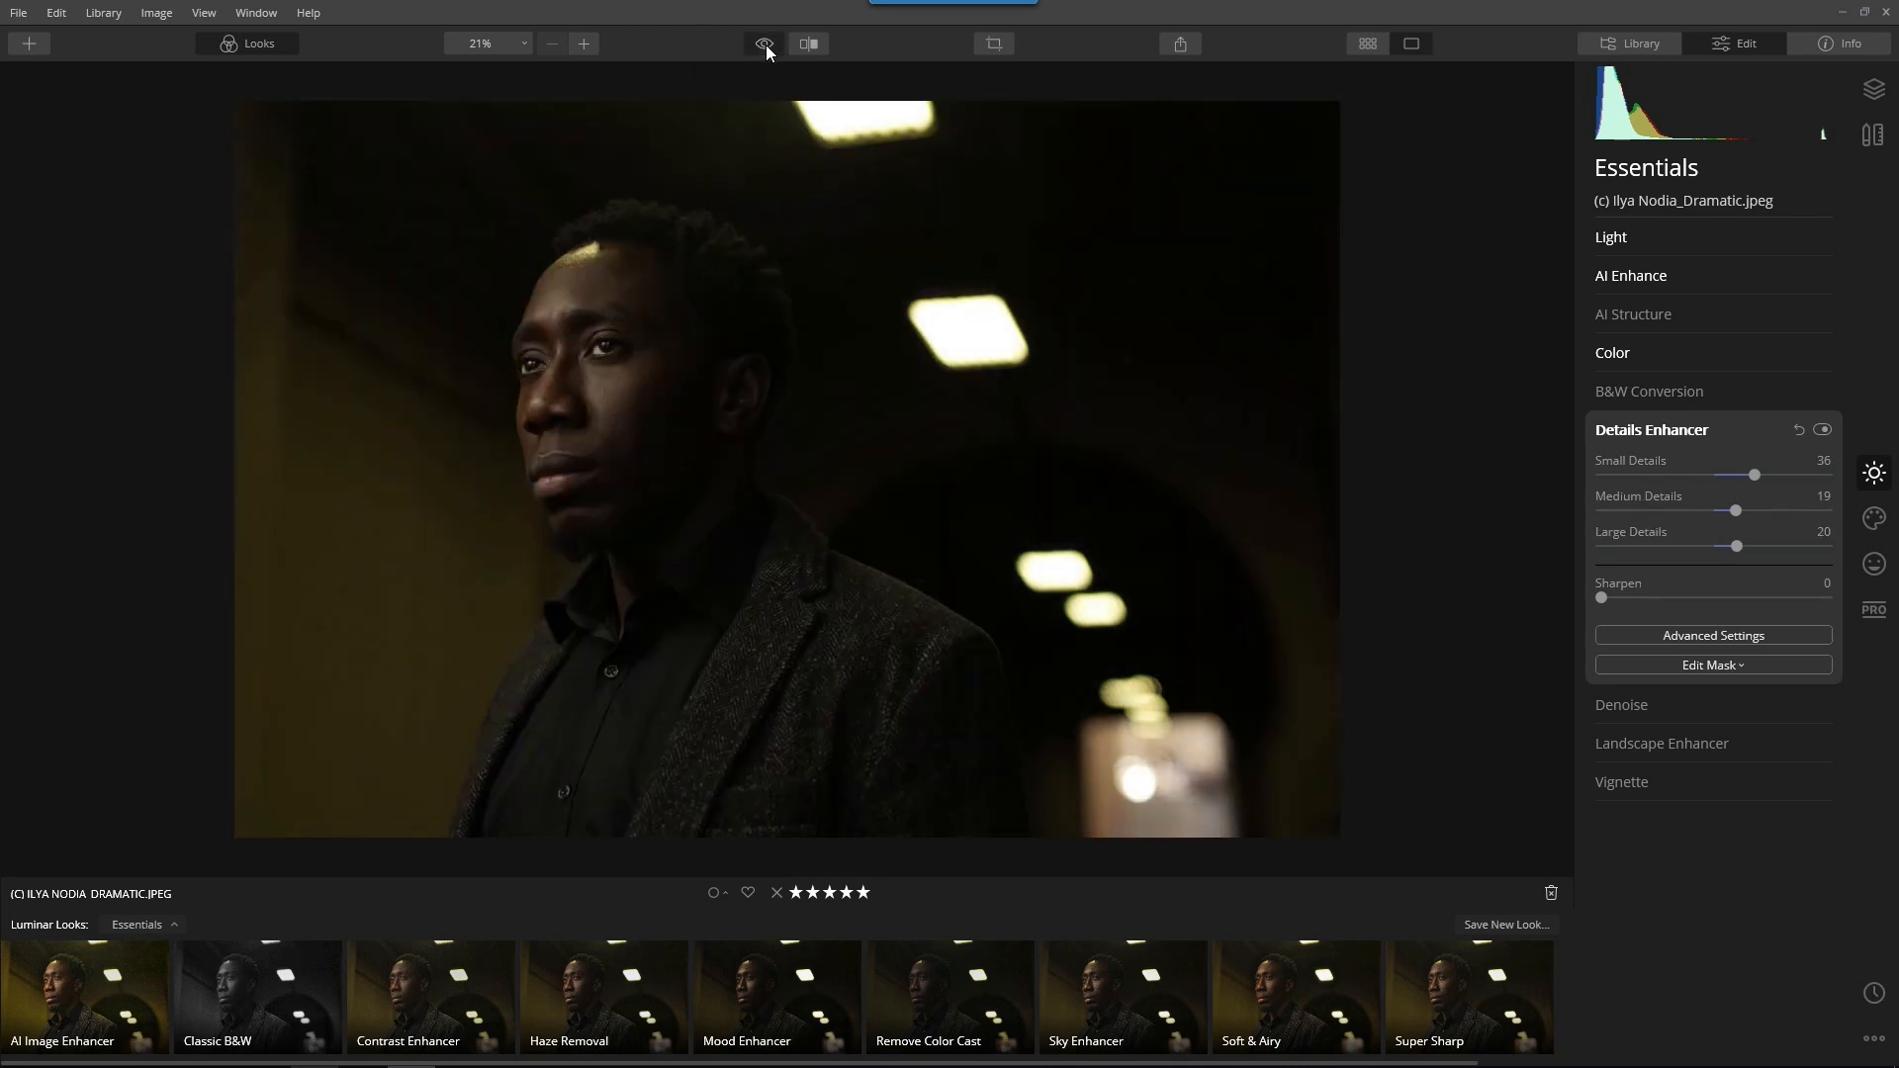
click(765, 44)
key(g)
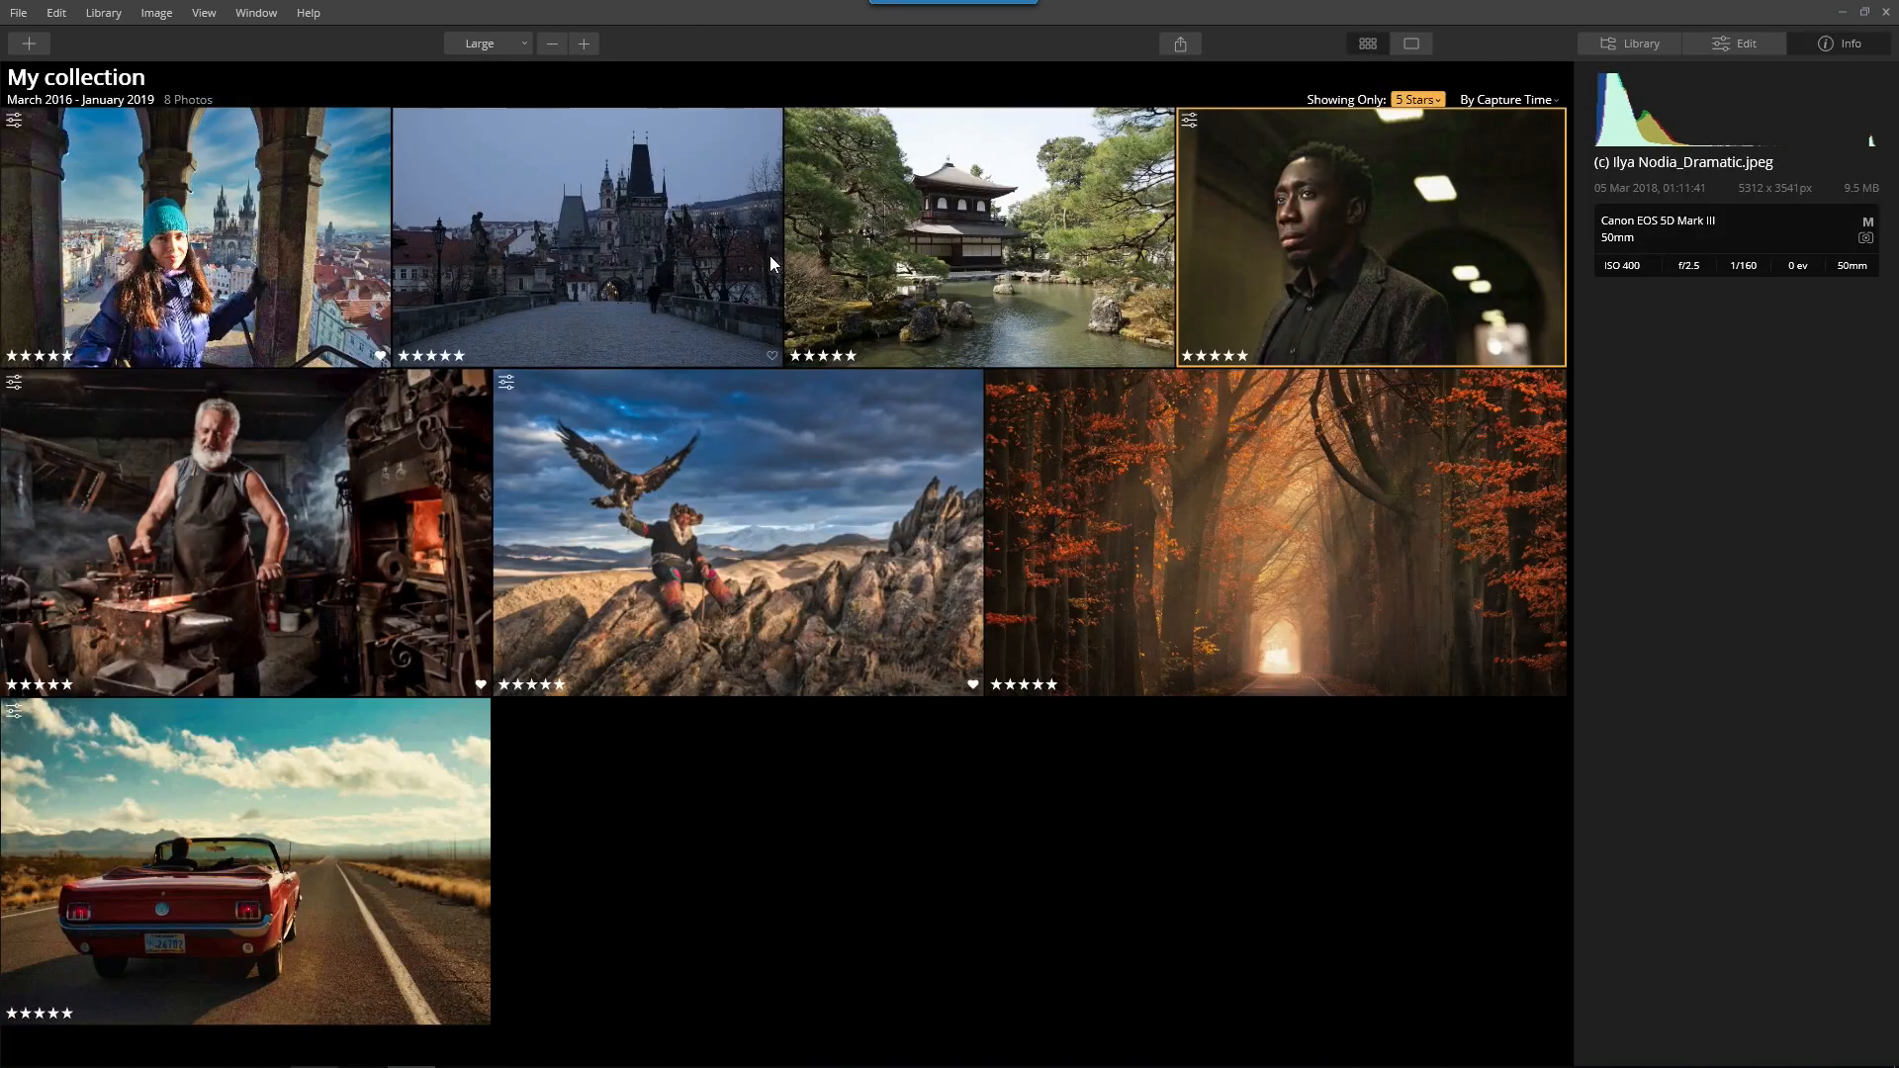
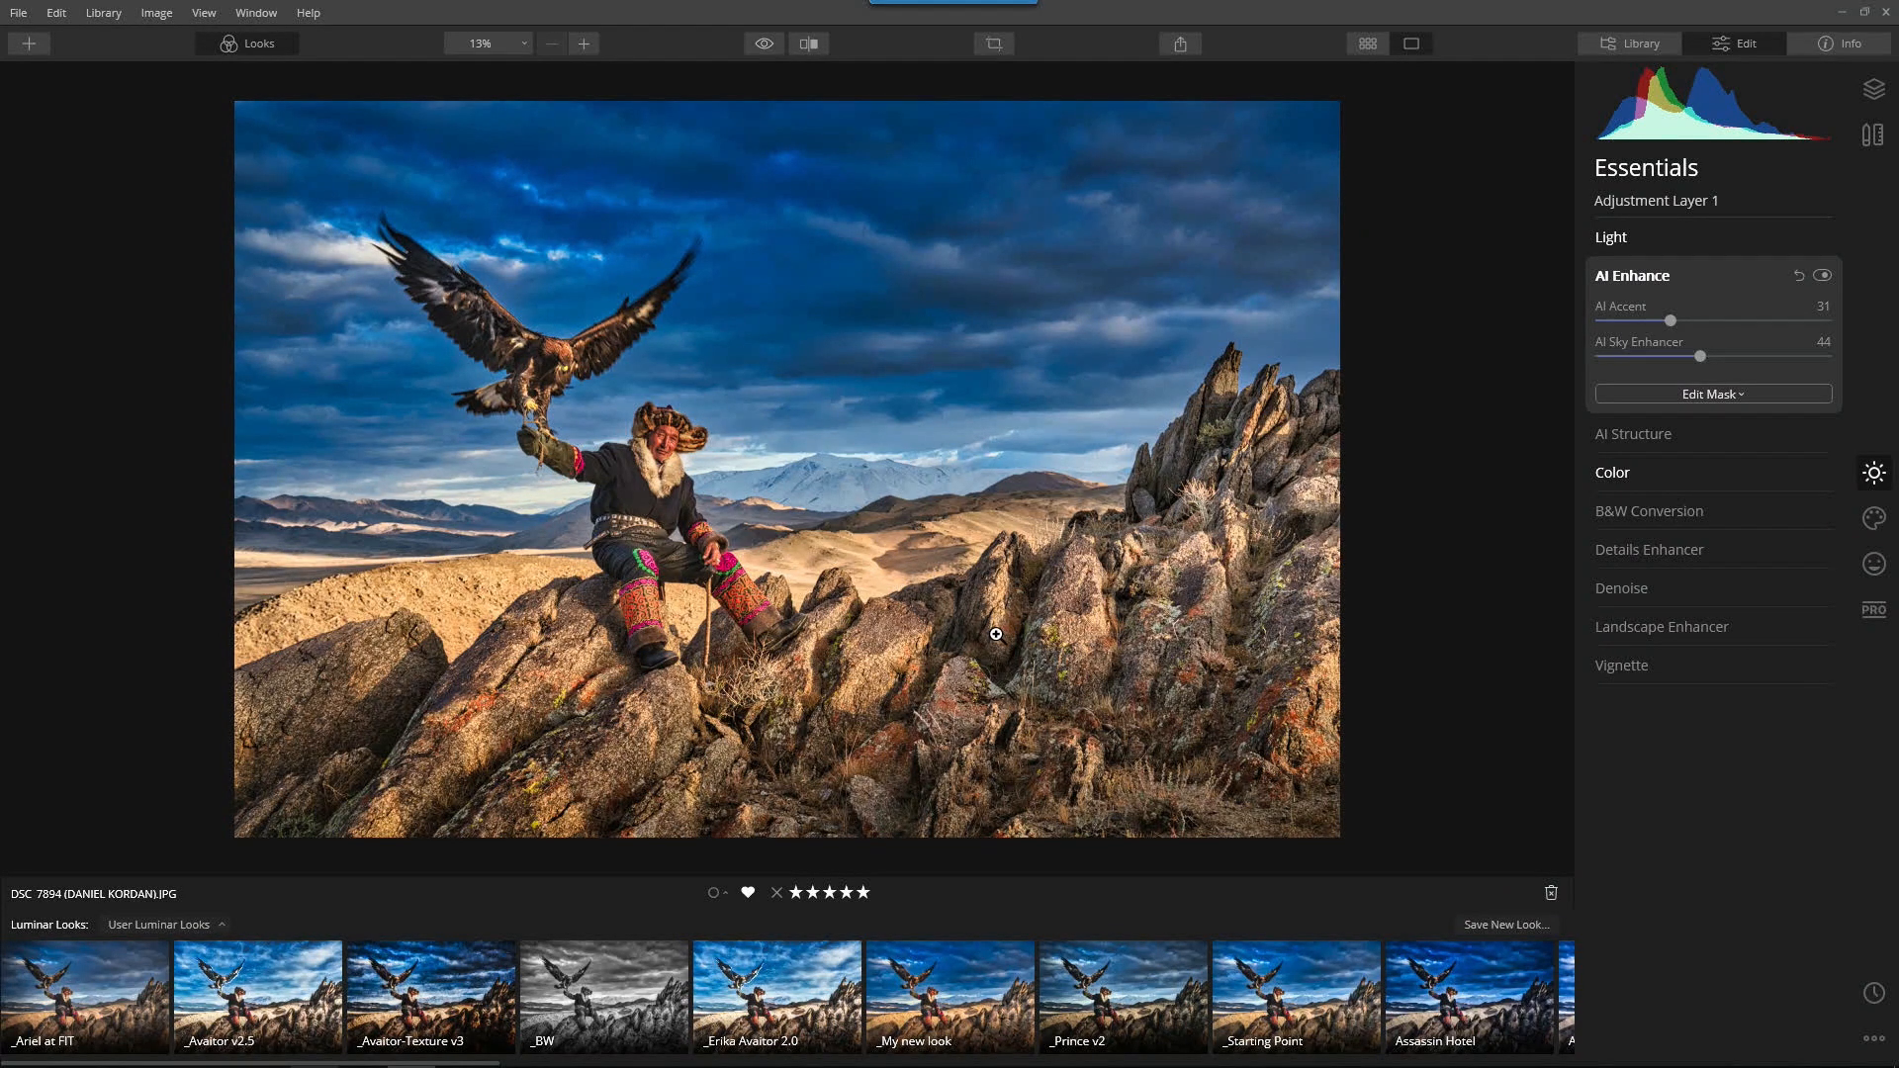
- Show the _My new look preset in File Explorer, copy its _My new look.lmp file and close the folder window
right_click(981, 967)
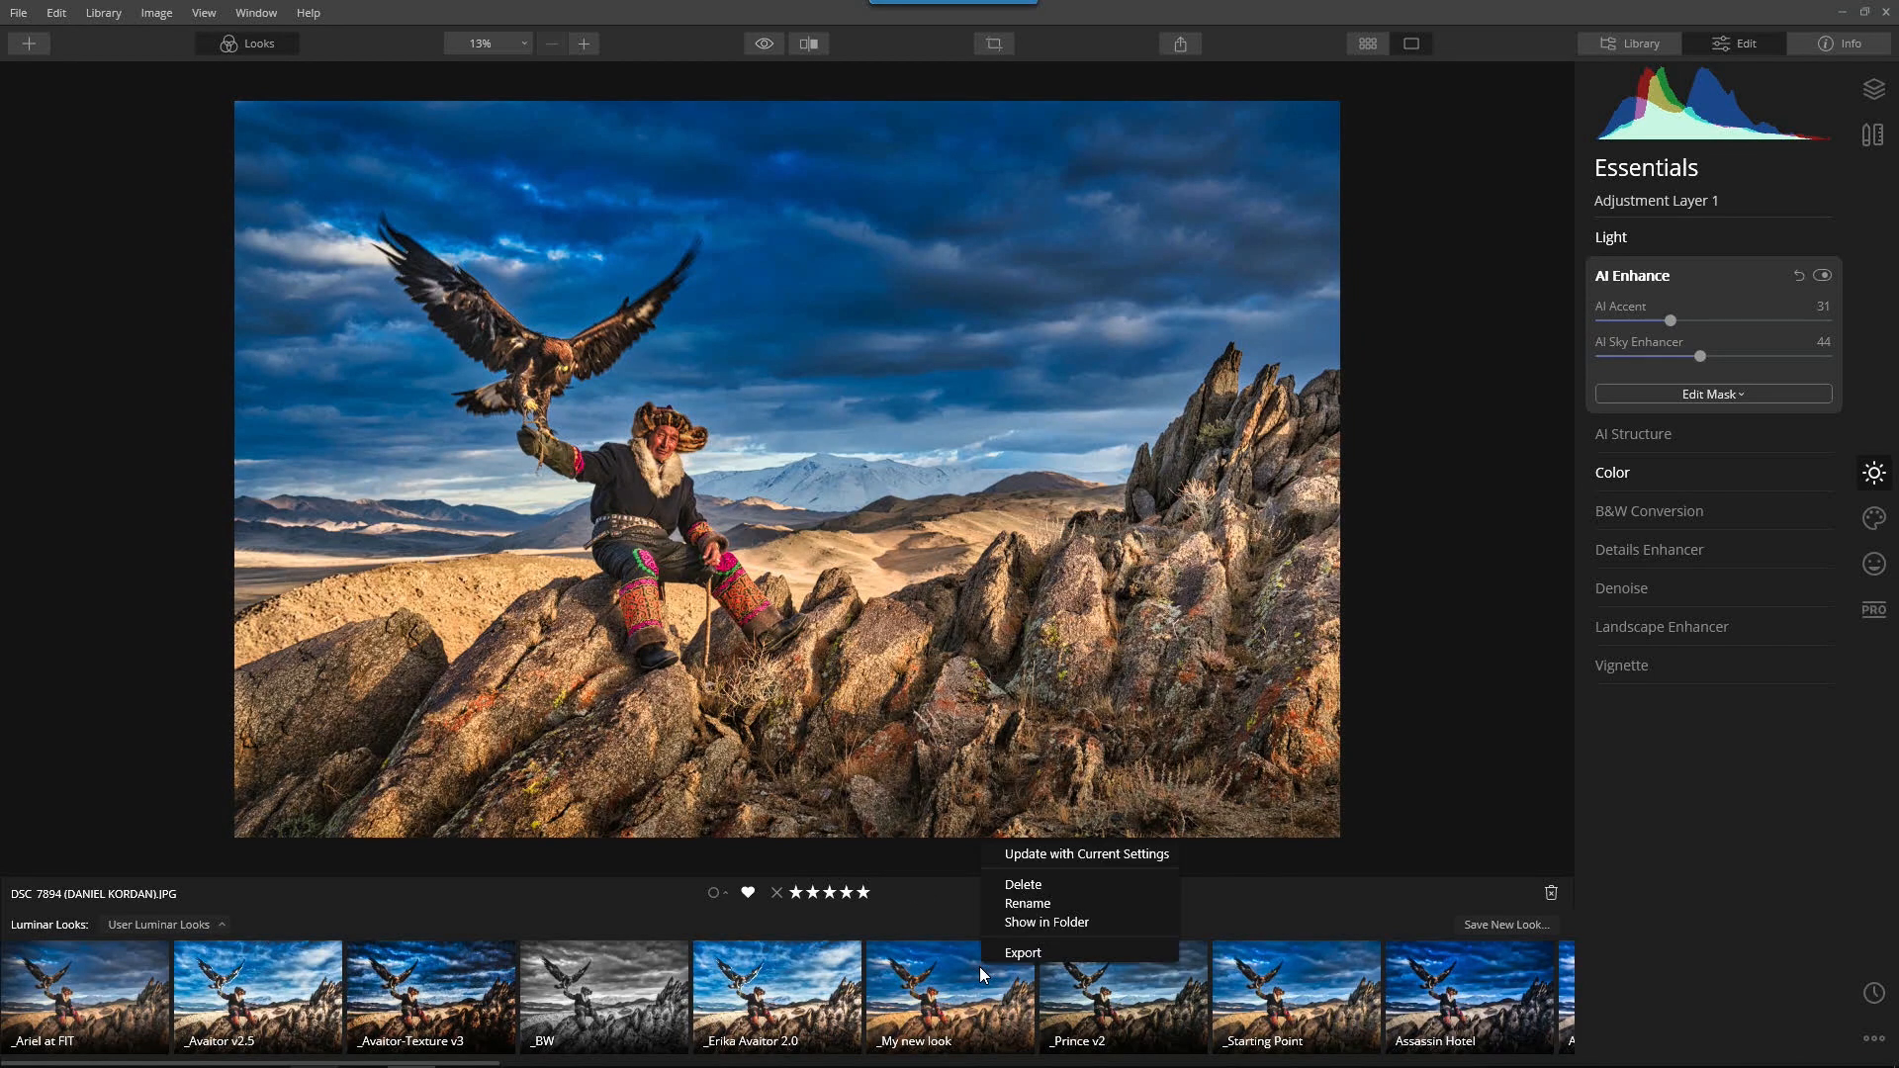
click(1070, 922)
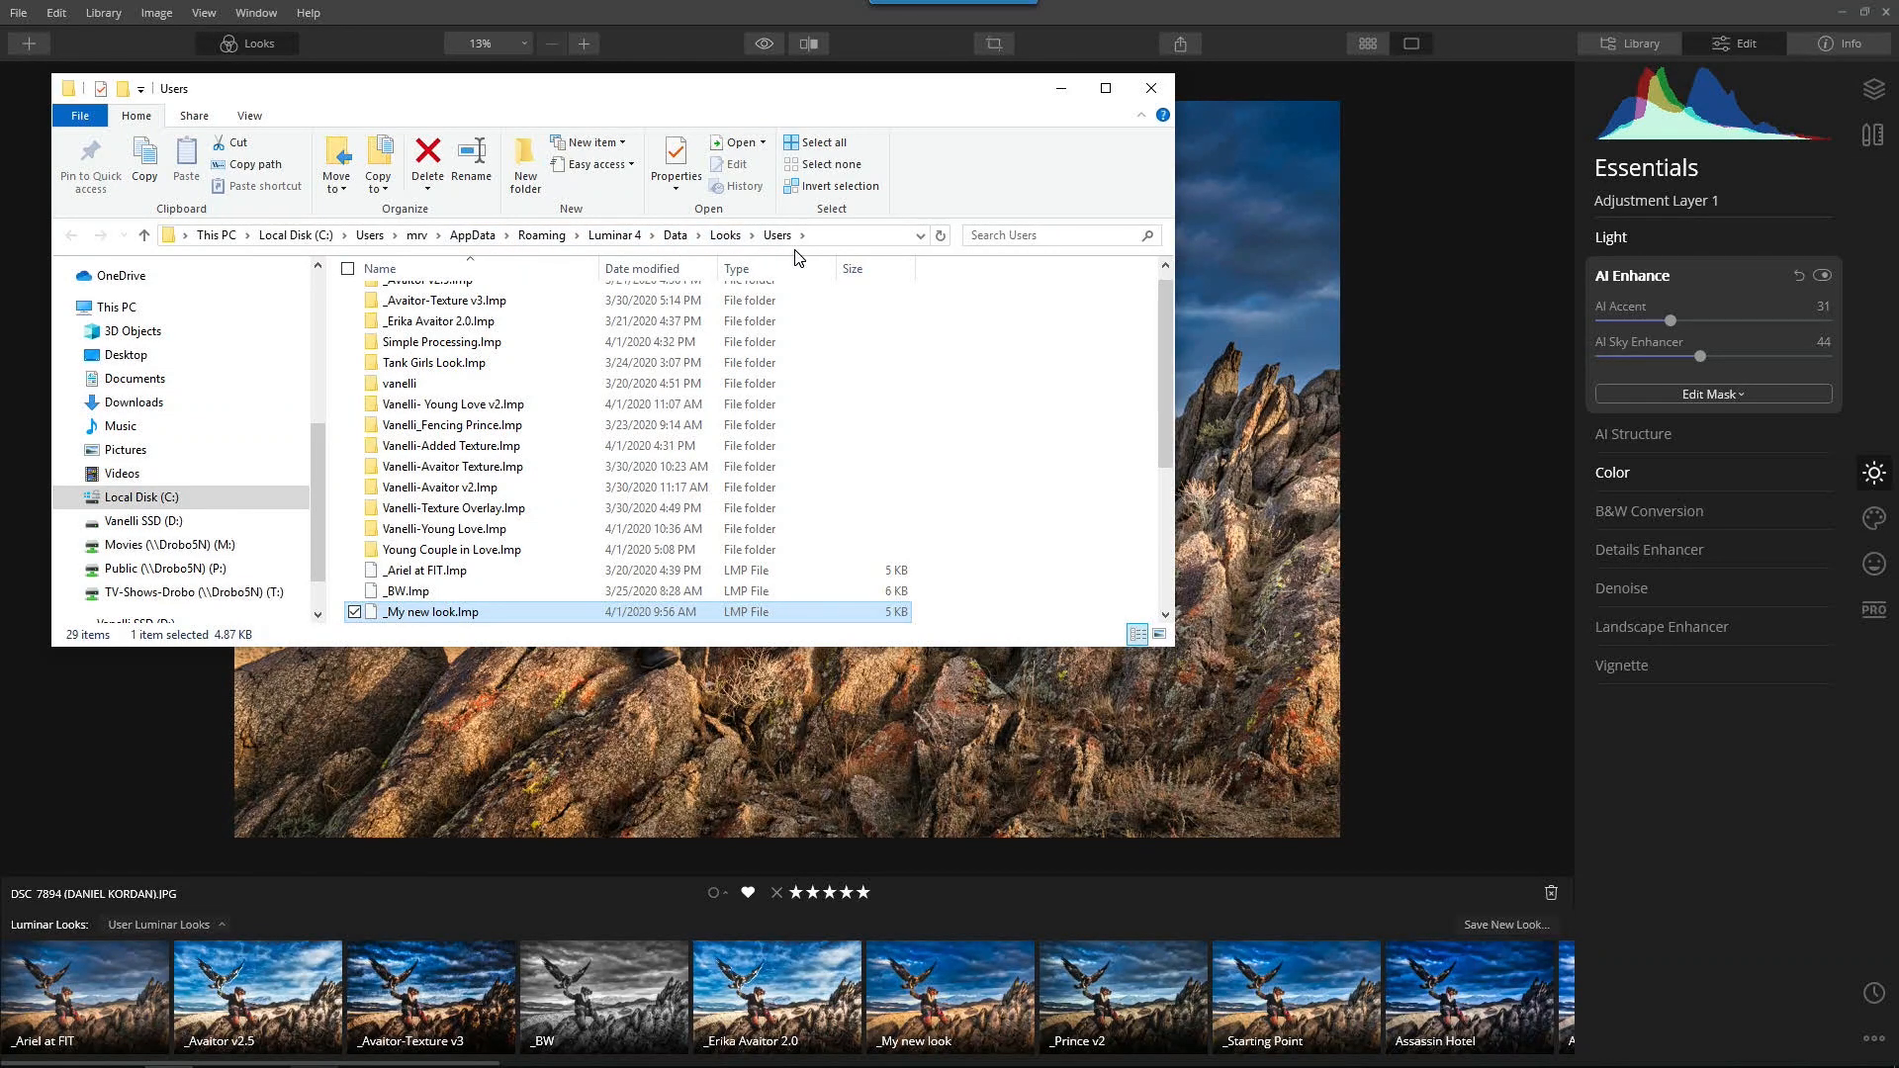
right_click(501, 610)
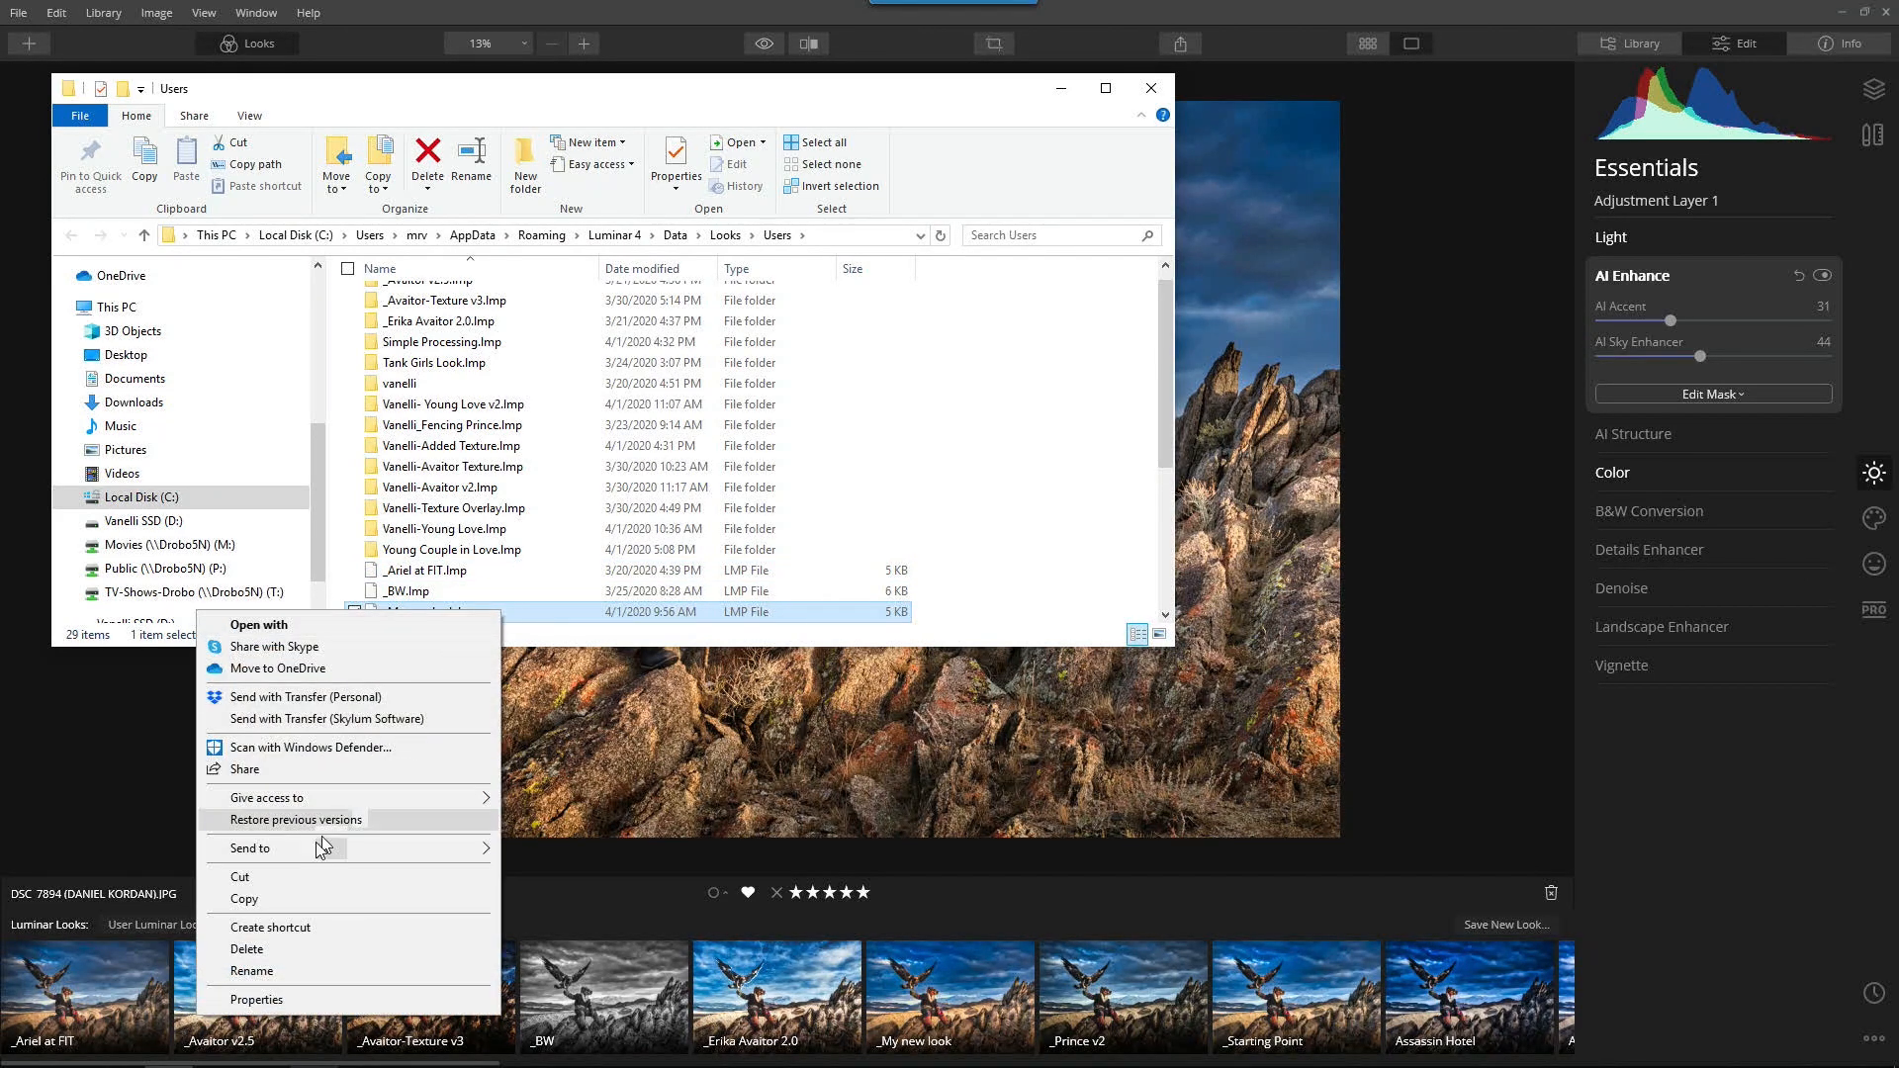
click(301, 898)
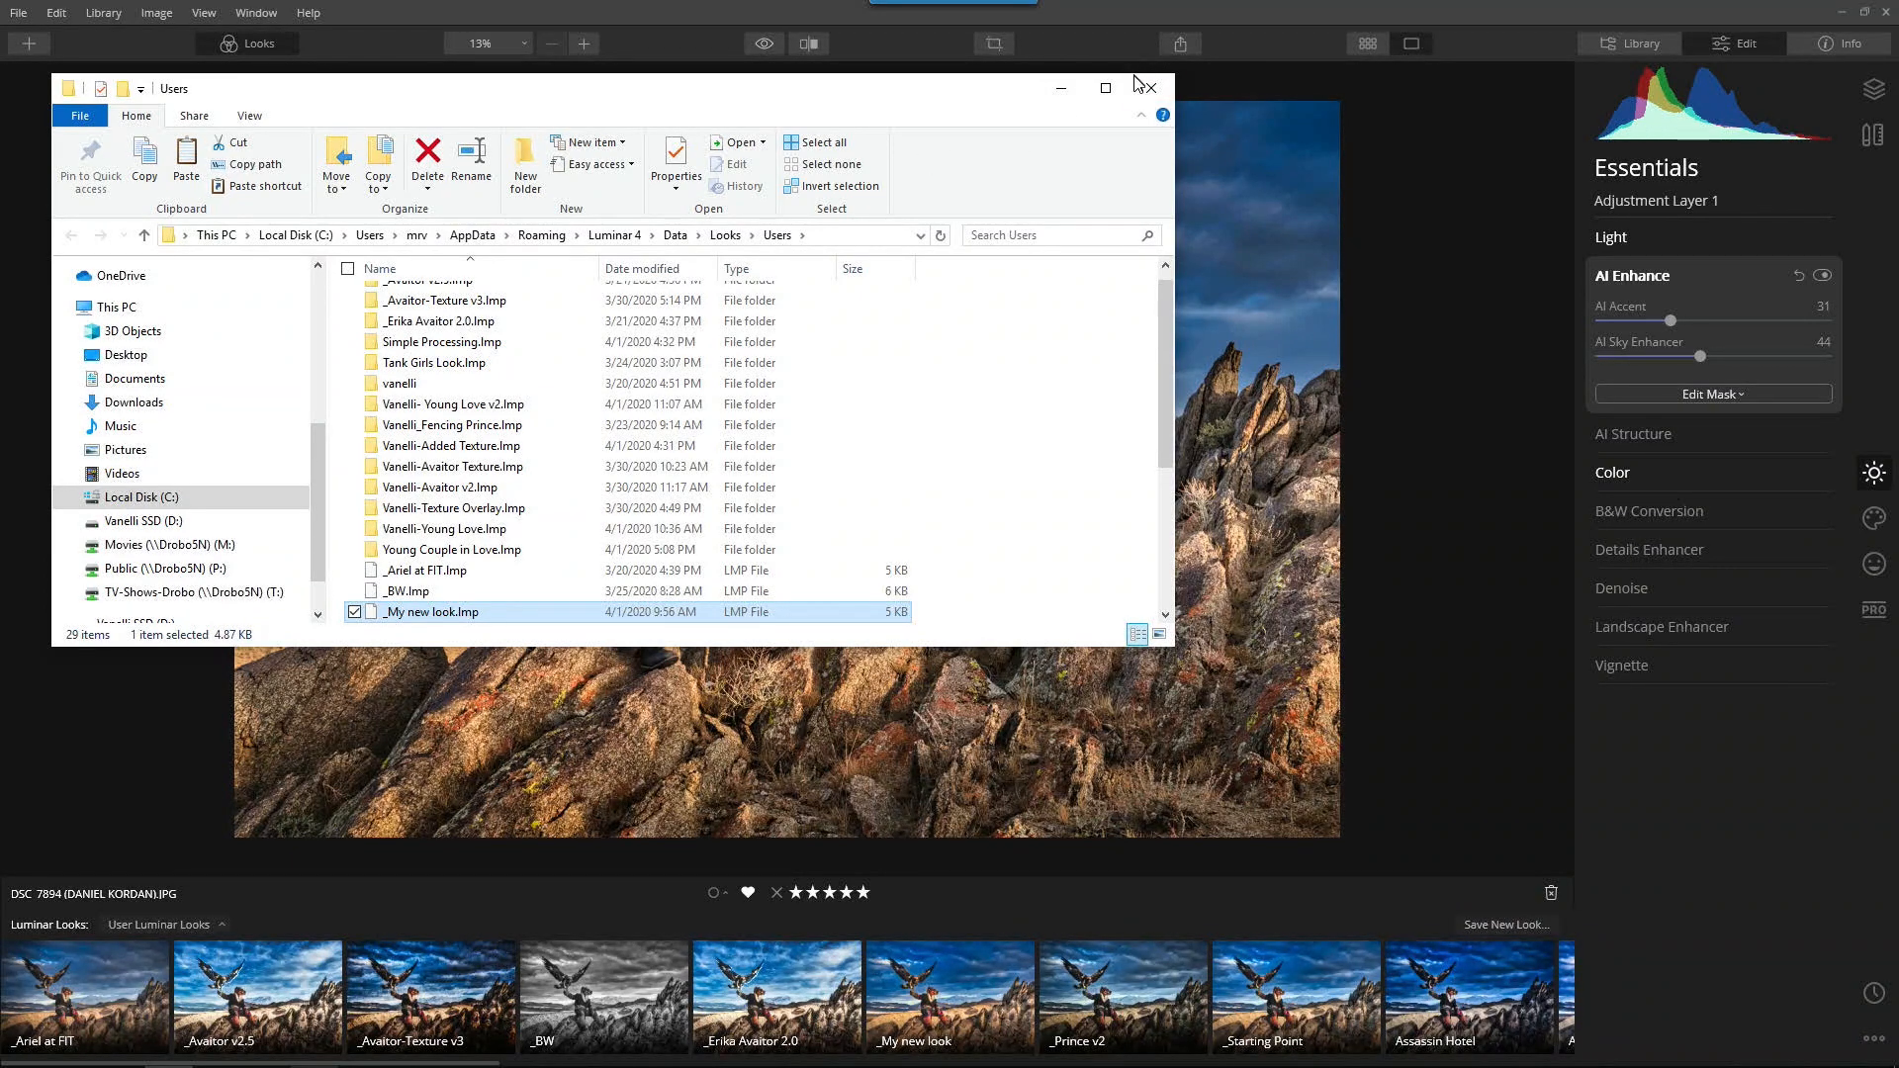
click(1149, 98)
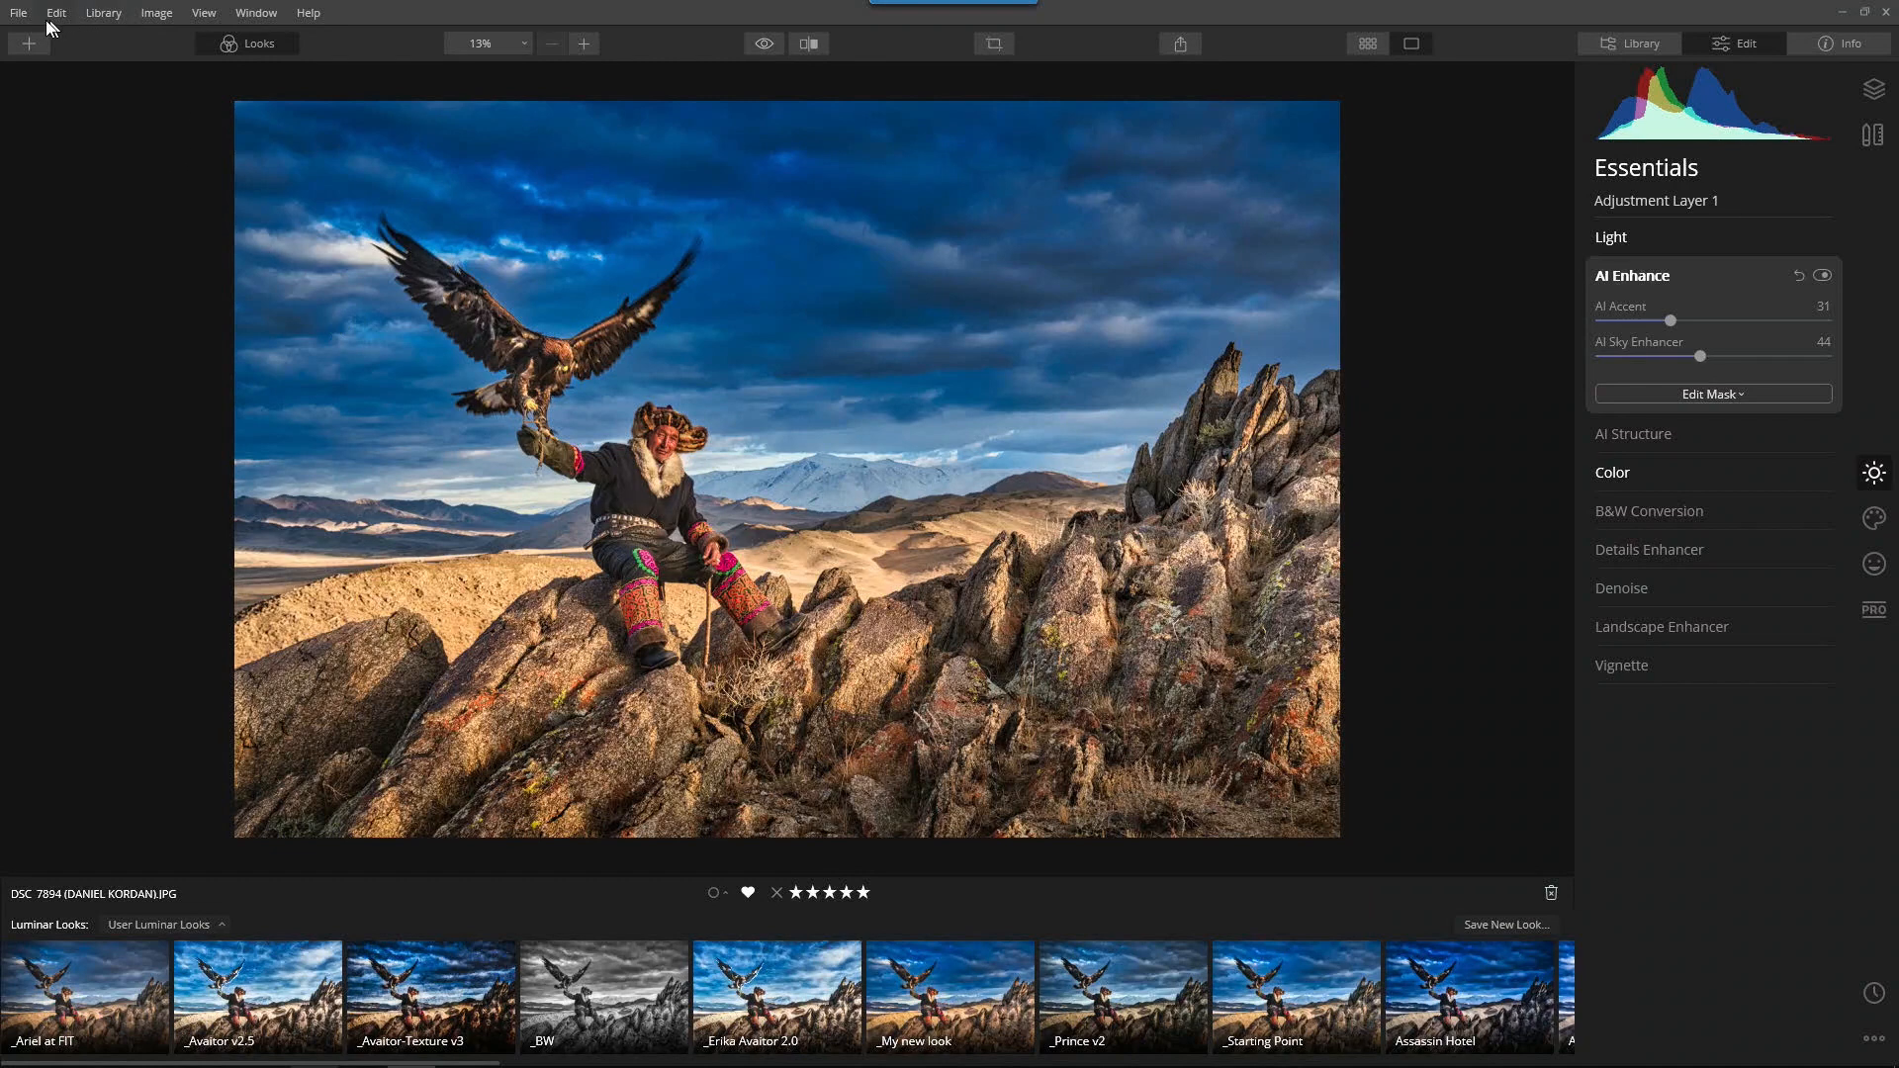
- Open the chooser for adding a Luminar Looks collection, view its mplumpack file type and cancel it
click(16, 16)
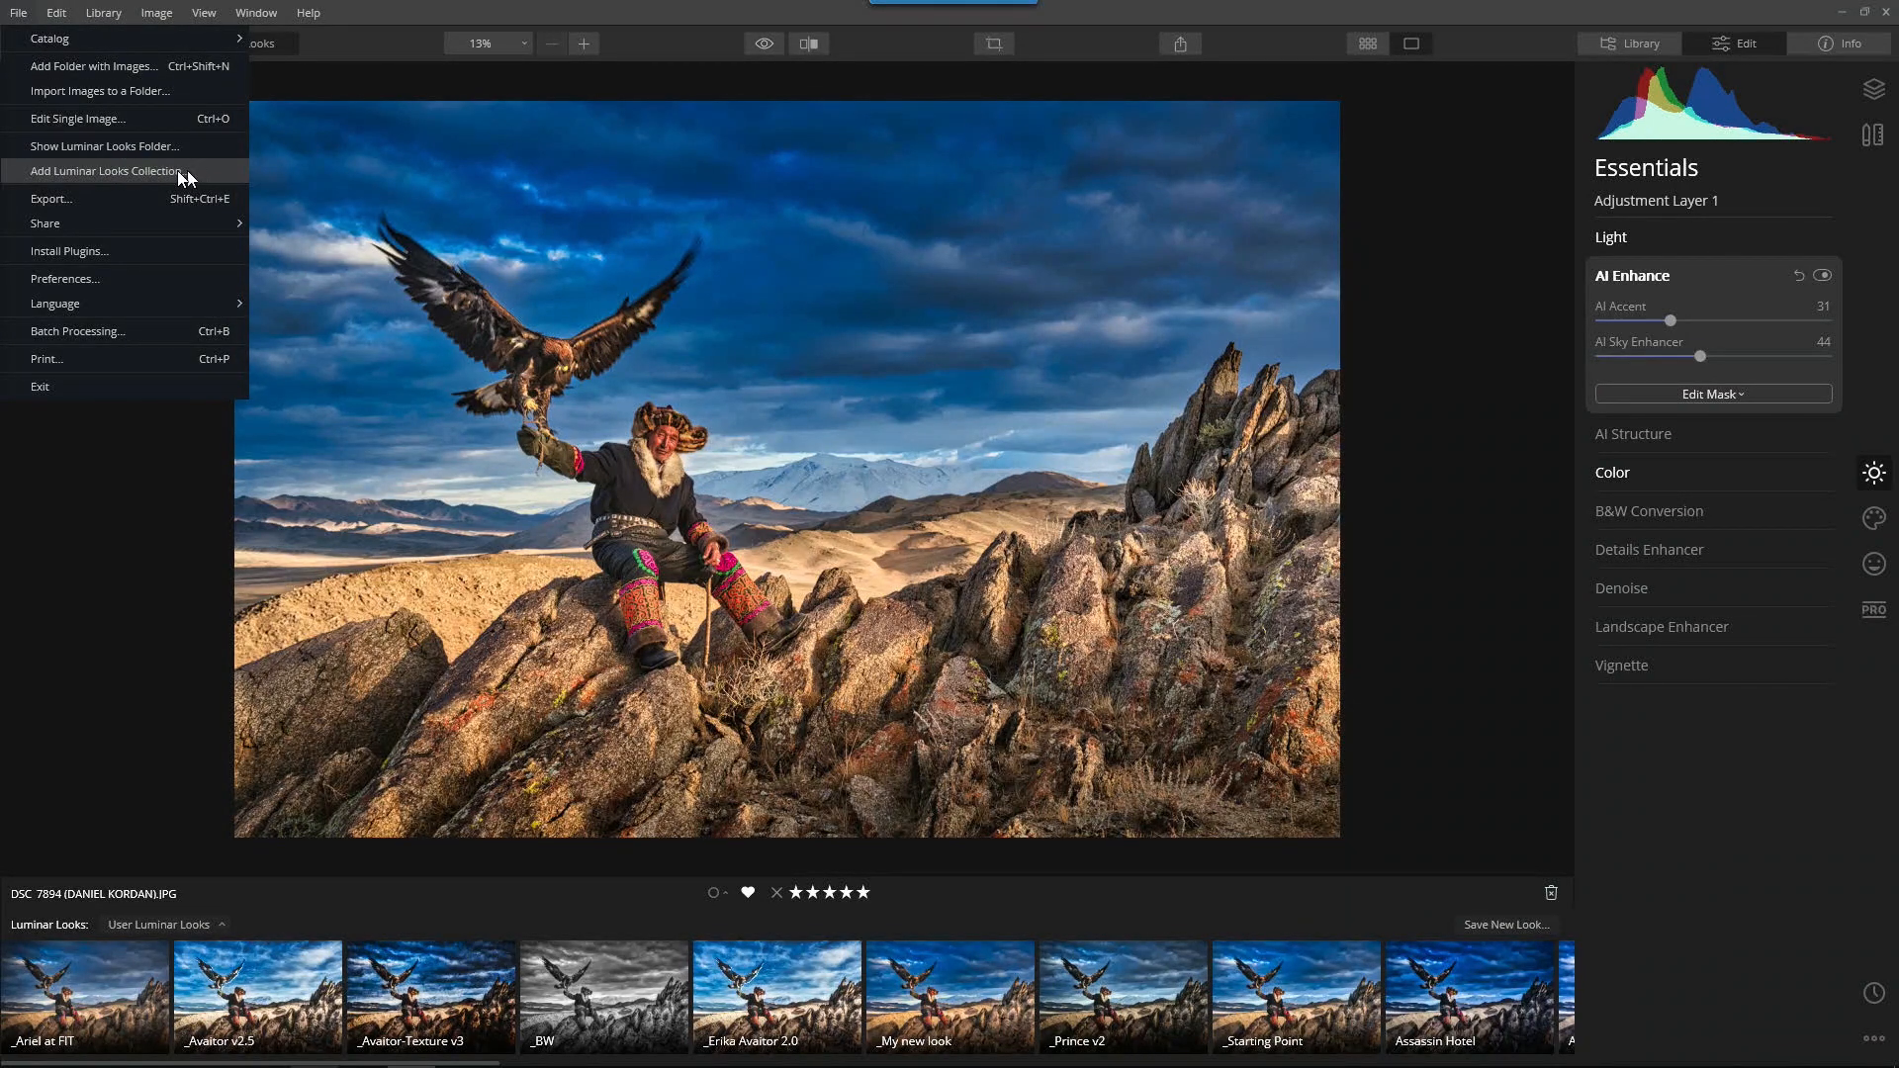
click(140, 170)
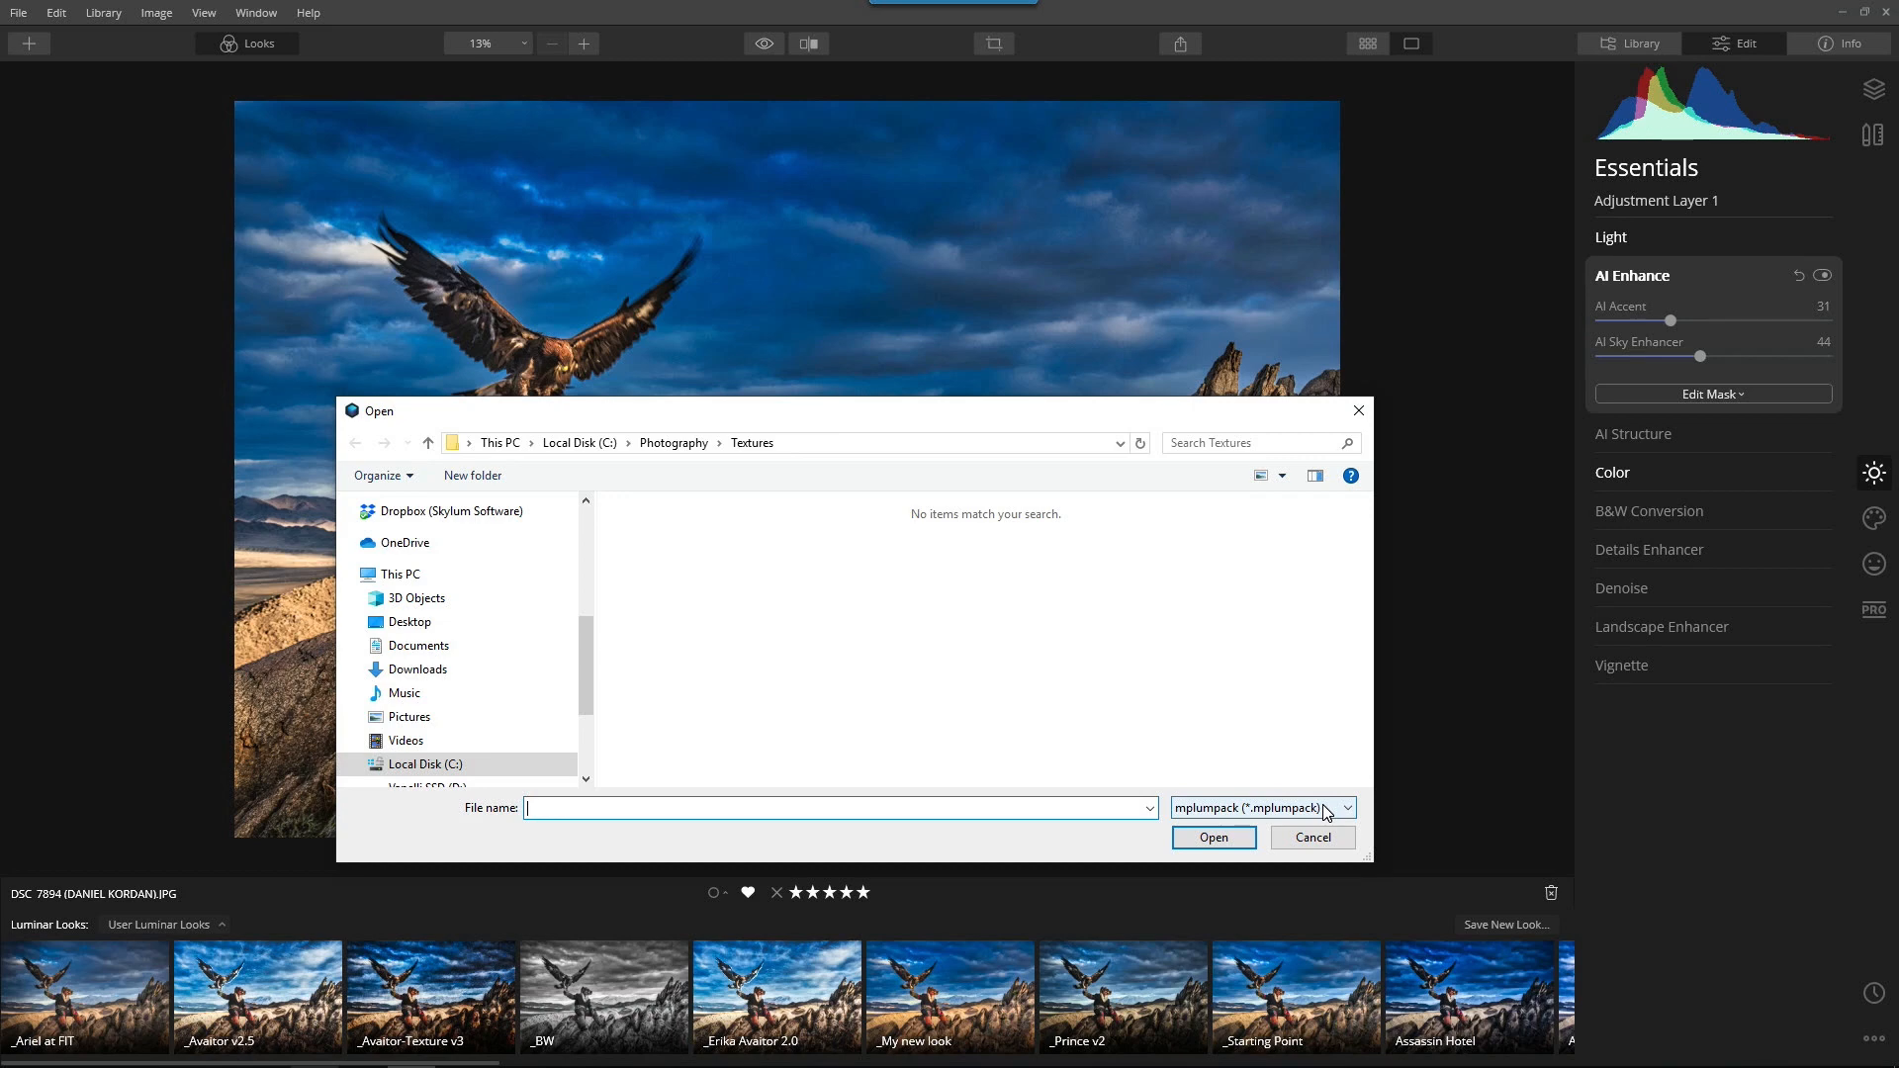
click(1314, 838)
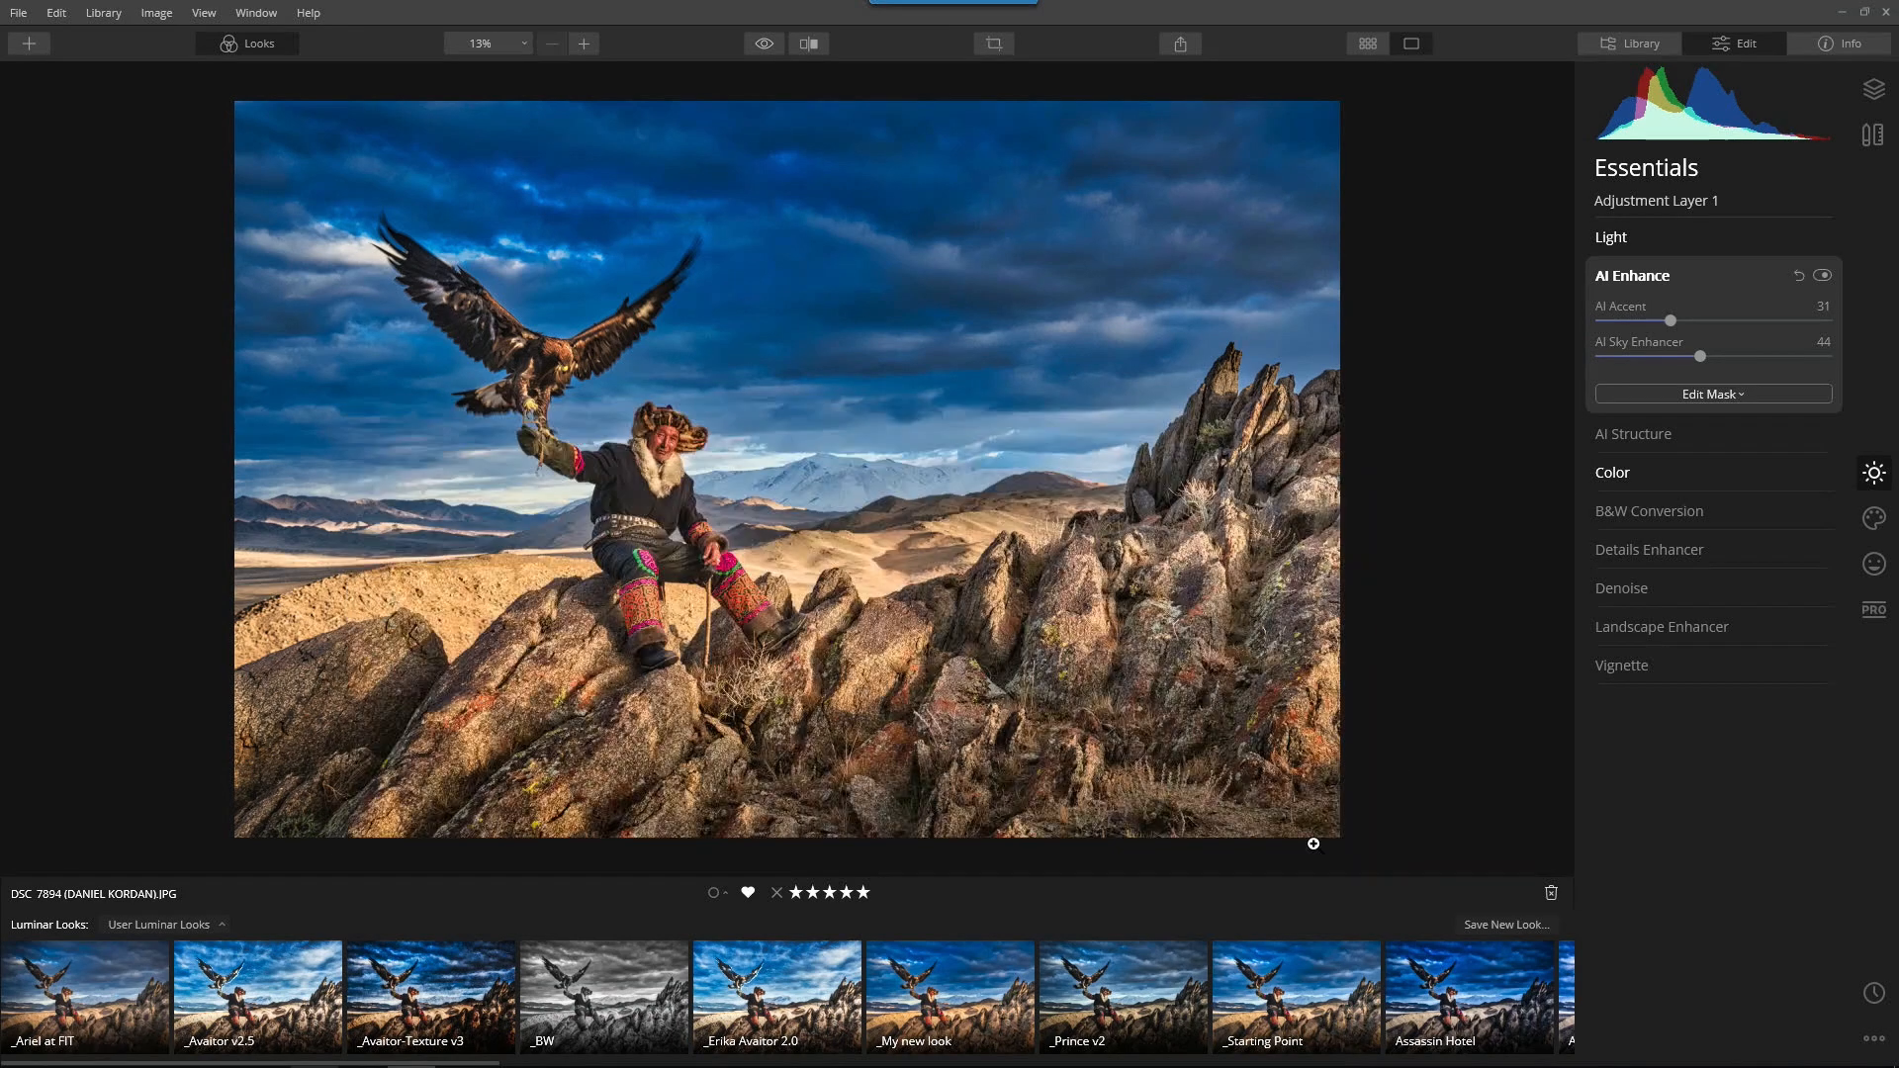
- Show the _Erika Avaitor 2.0 look in File Explorer and examine its .lmp folder in the Users looks folder down to Contents and resources
right_click(763, 1009)
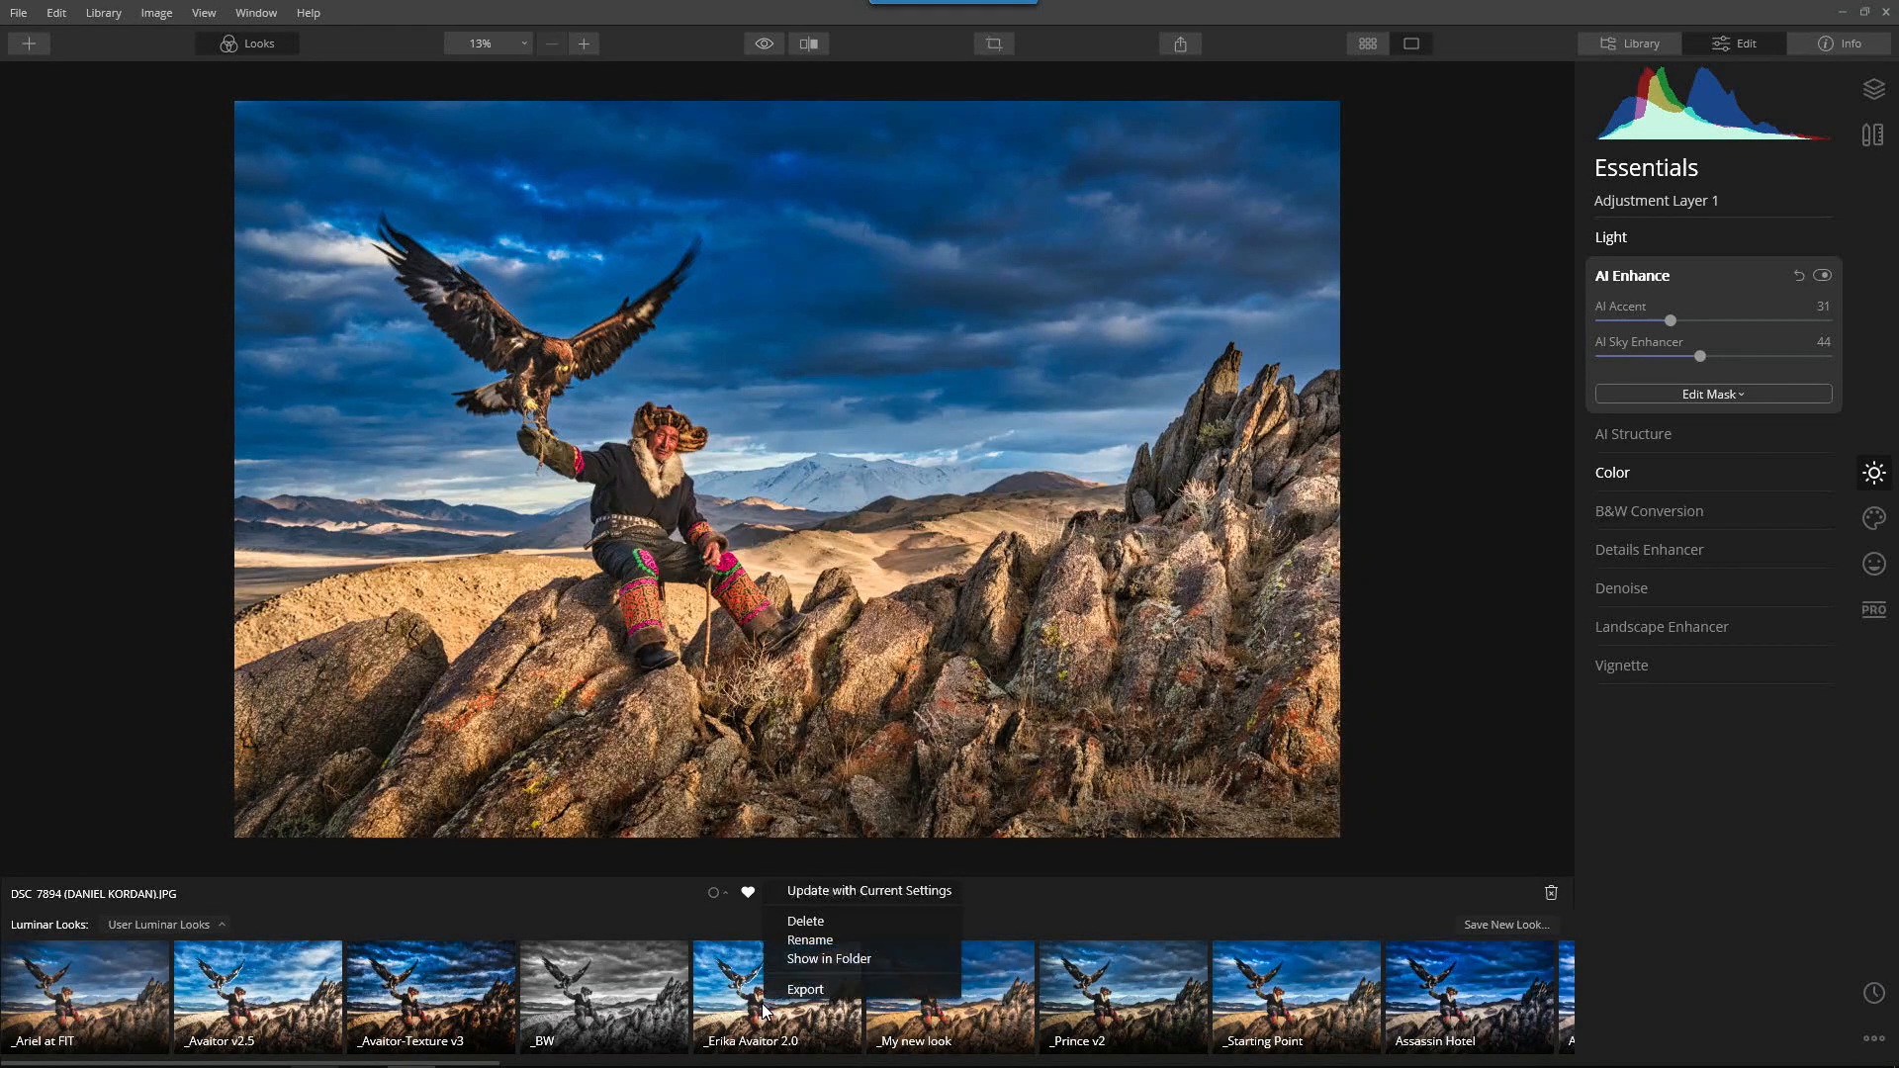
click(849, 957)
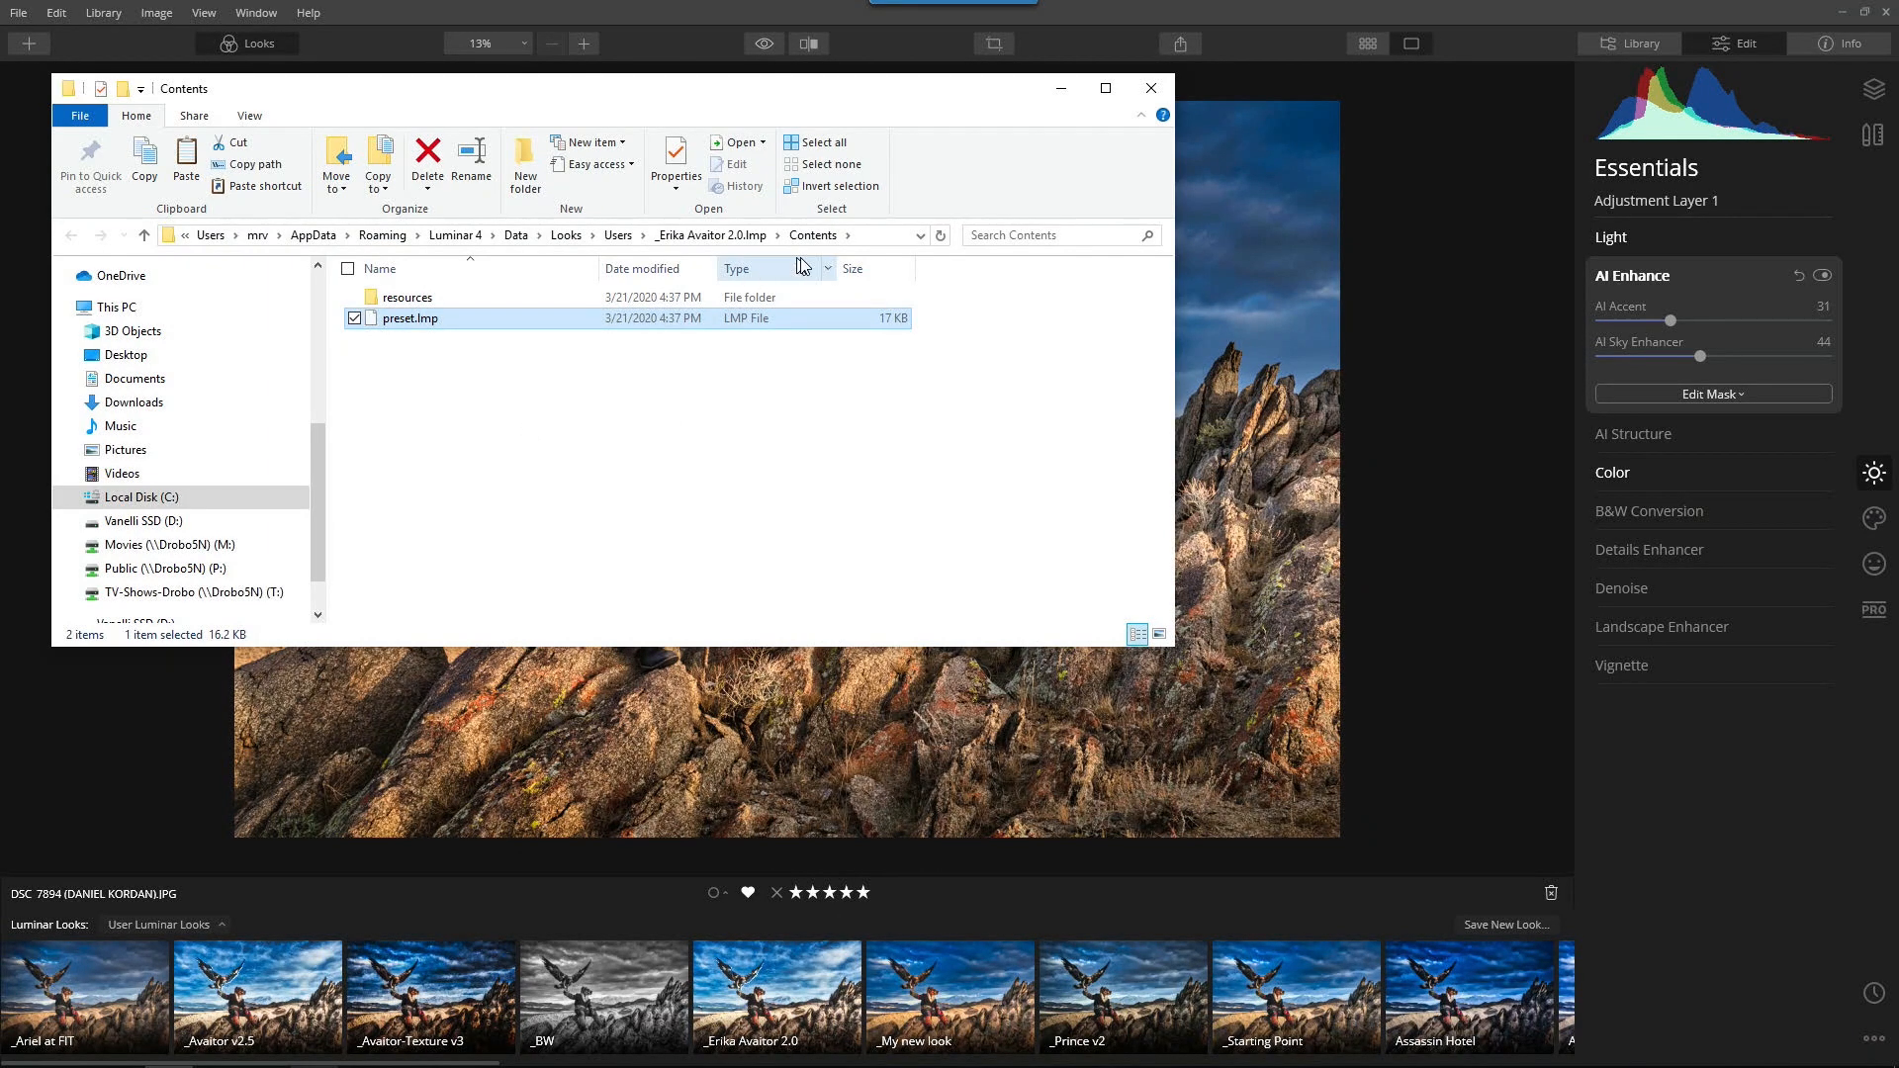
click(659, 240)
click(626, 236)
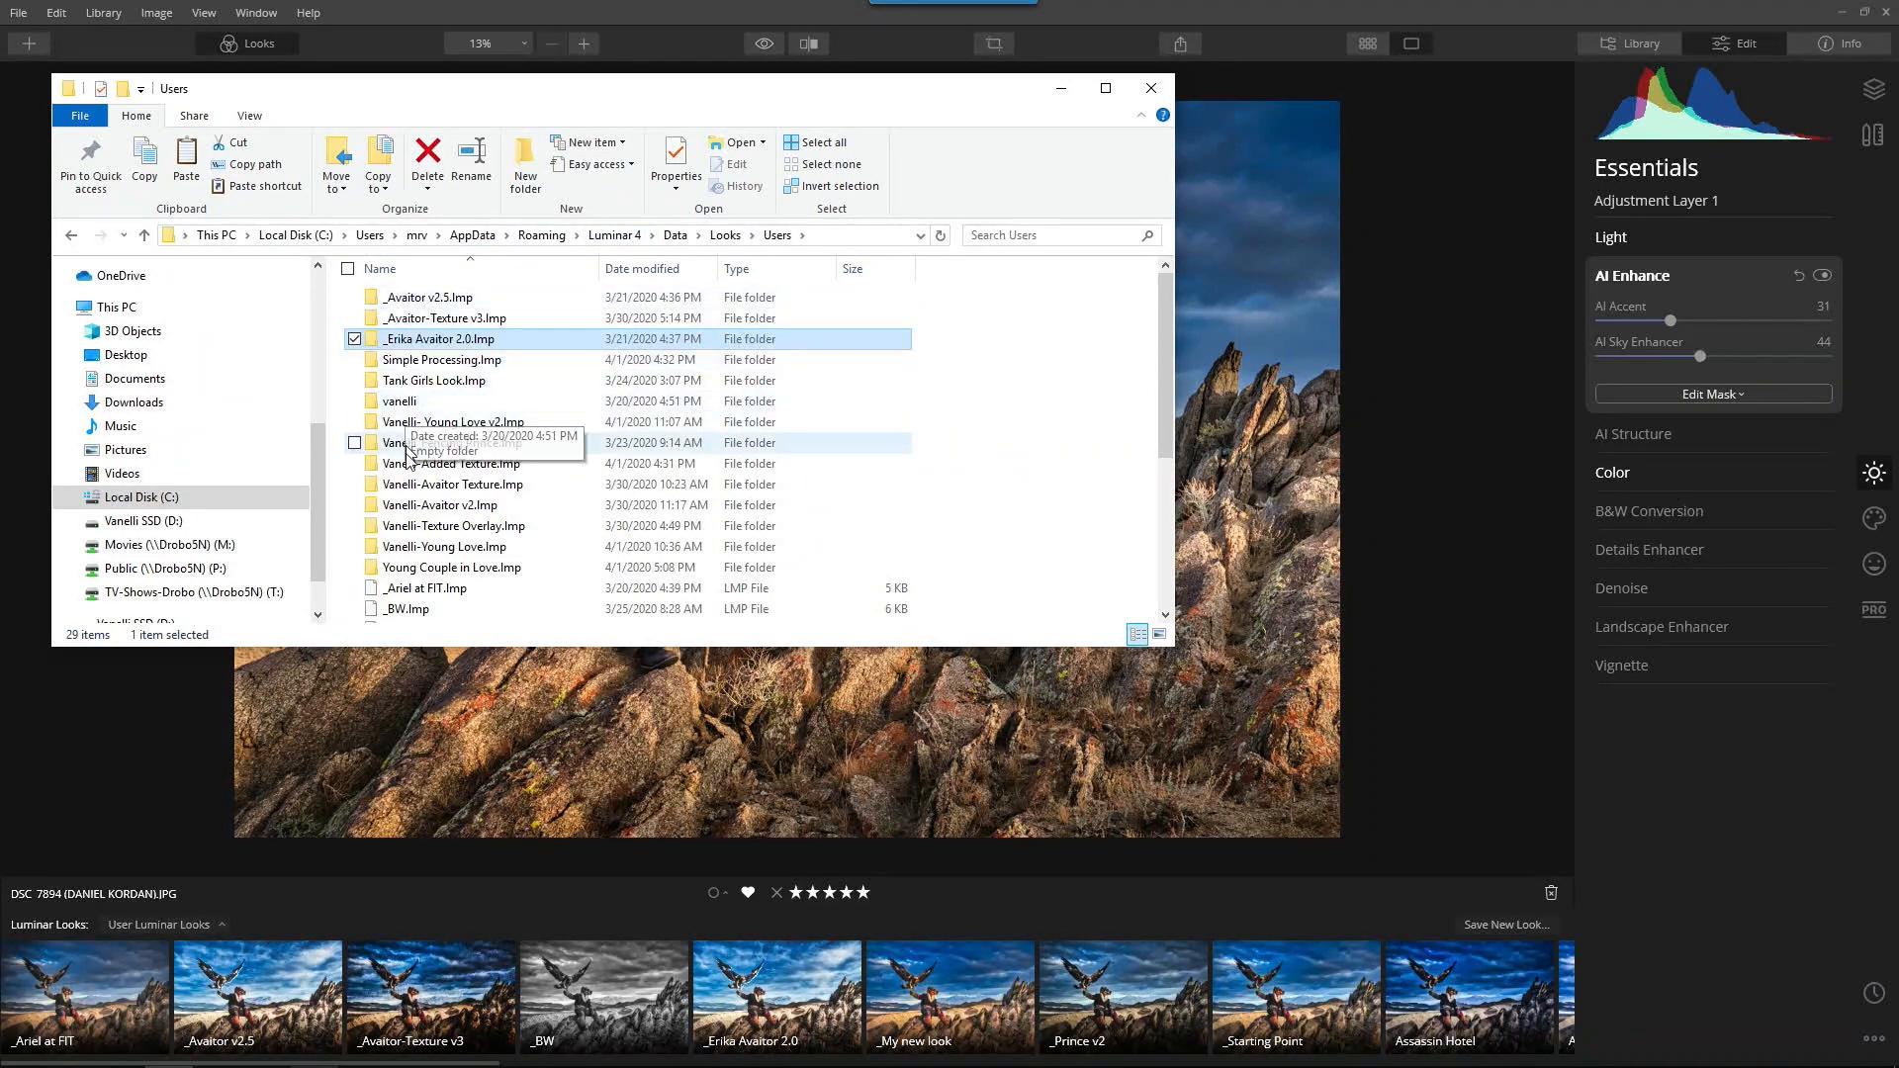
double_click(374, 340)
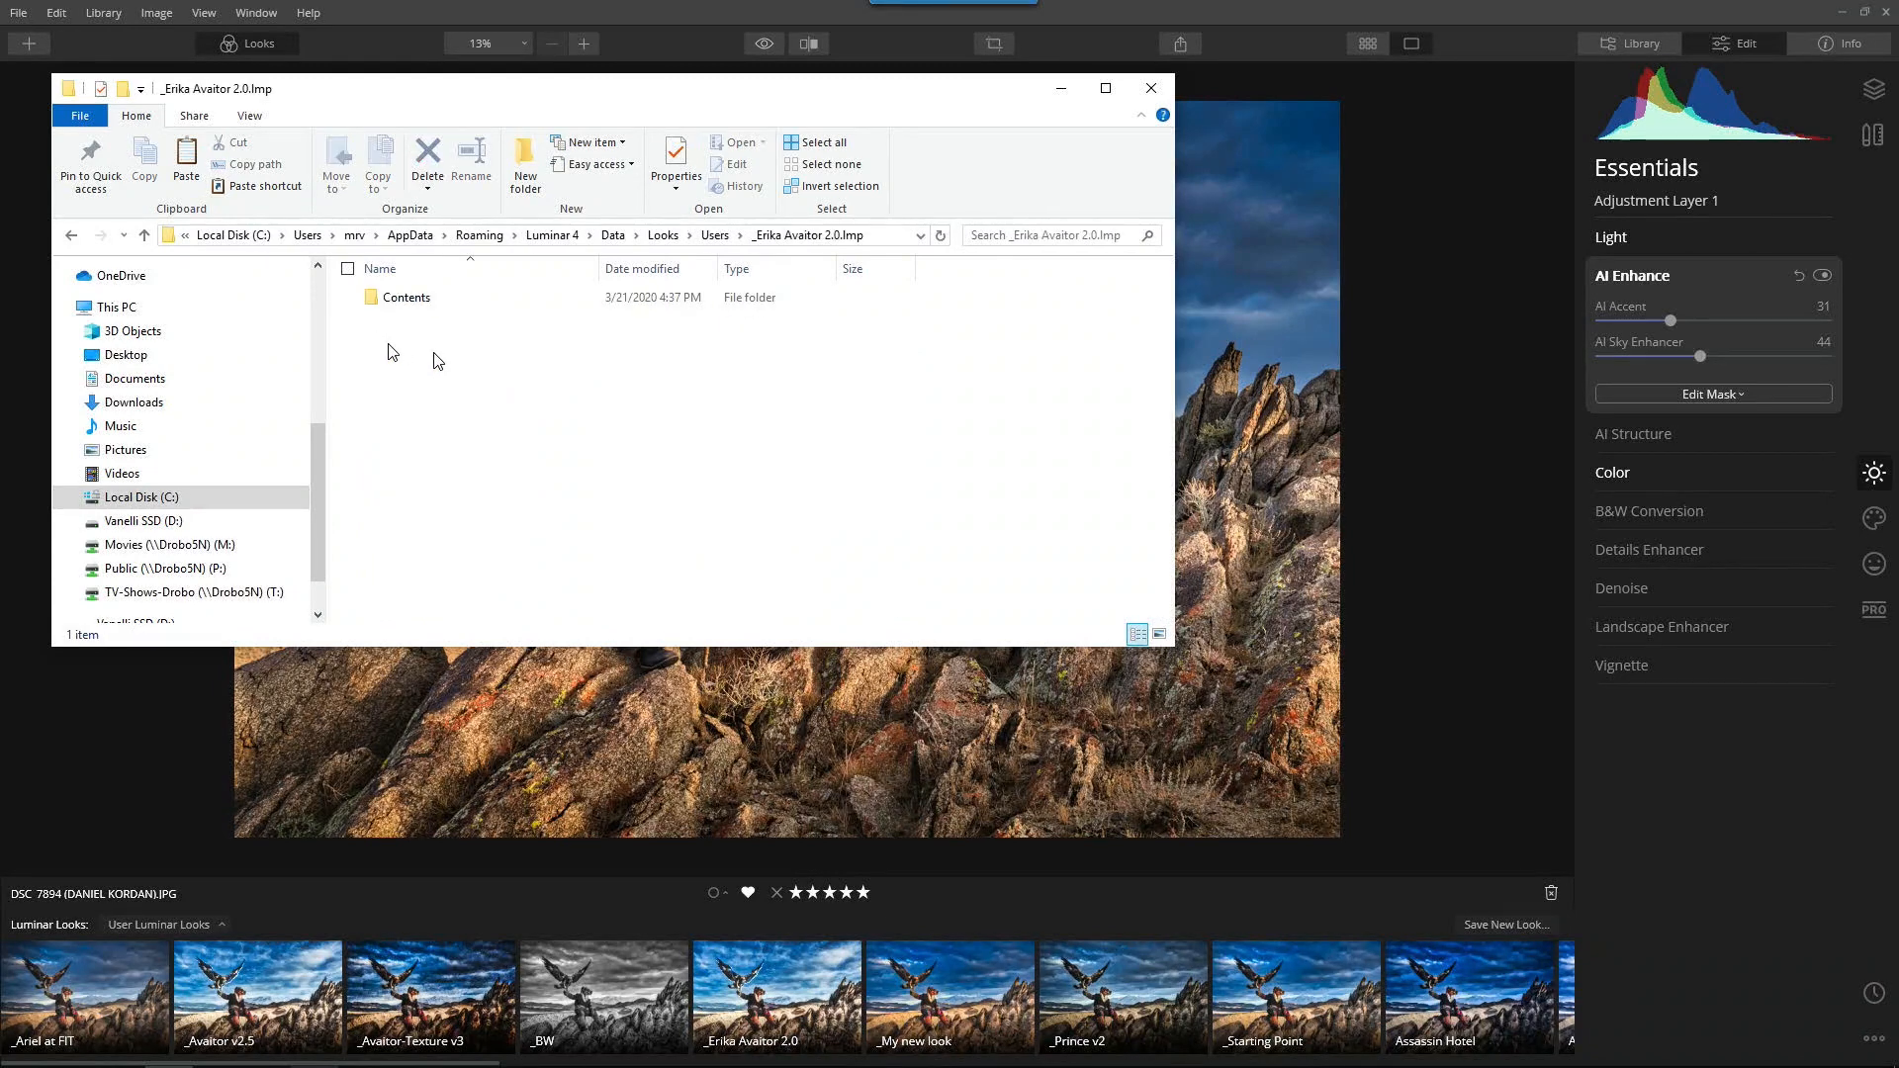
double_click(404, 297)
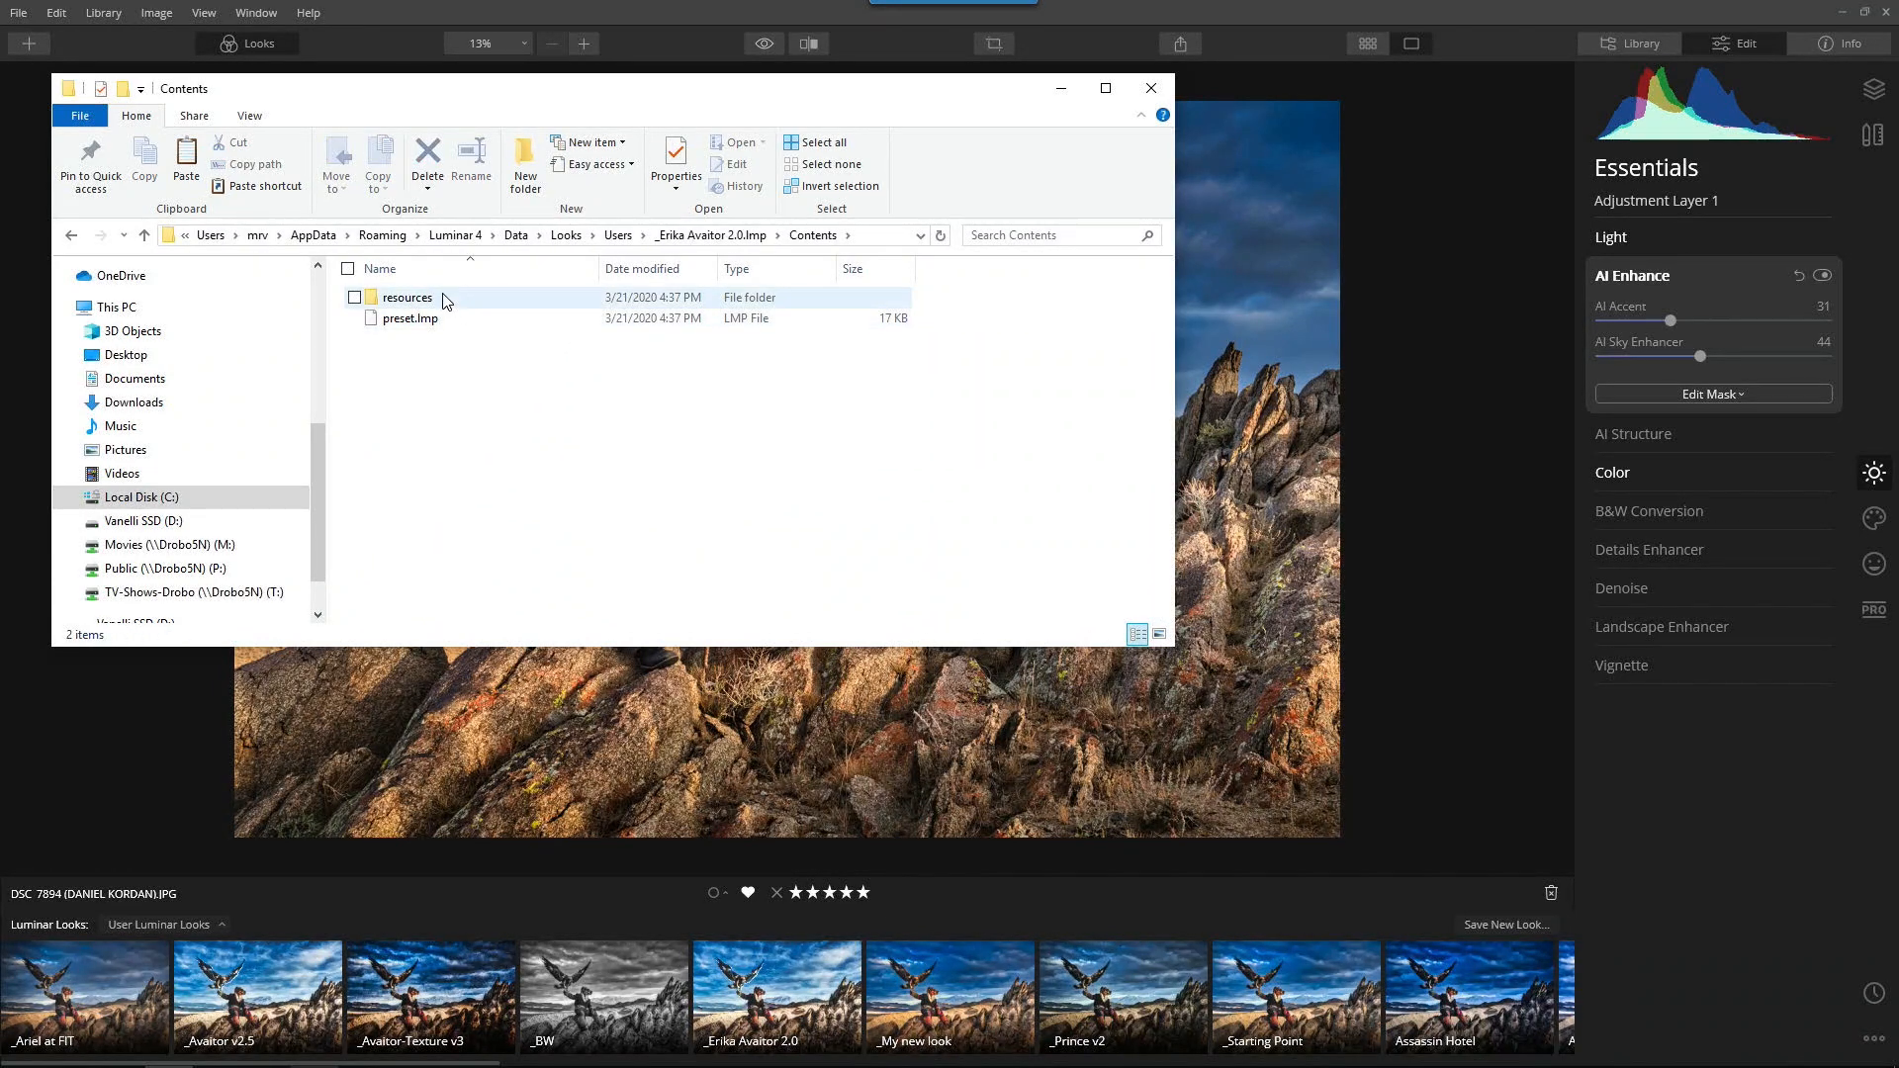
double_click(442, 293)
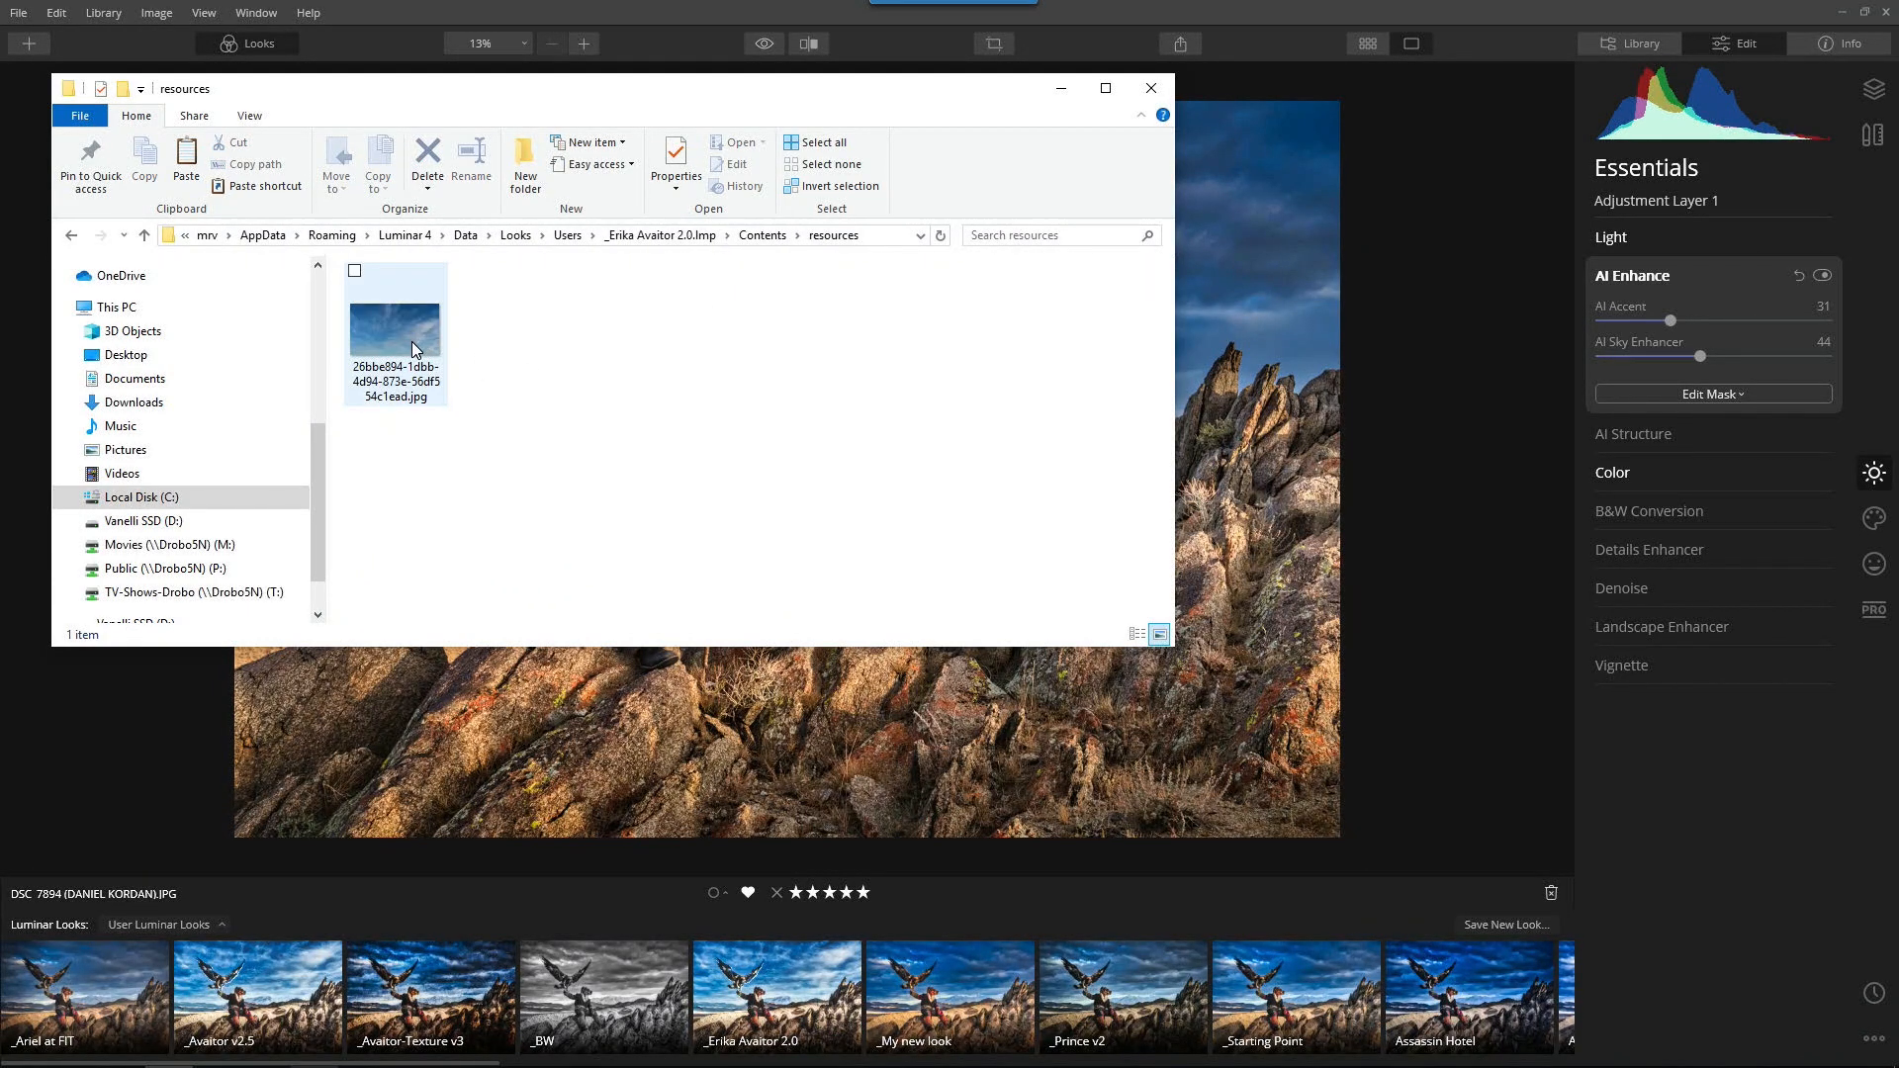
- Return to the Users looks folder, review its .lmp files and the available paste option, and close the folder window
click(568, 235)
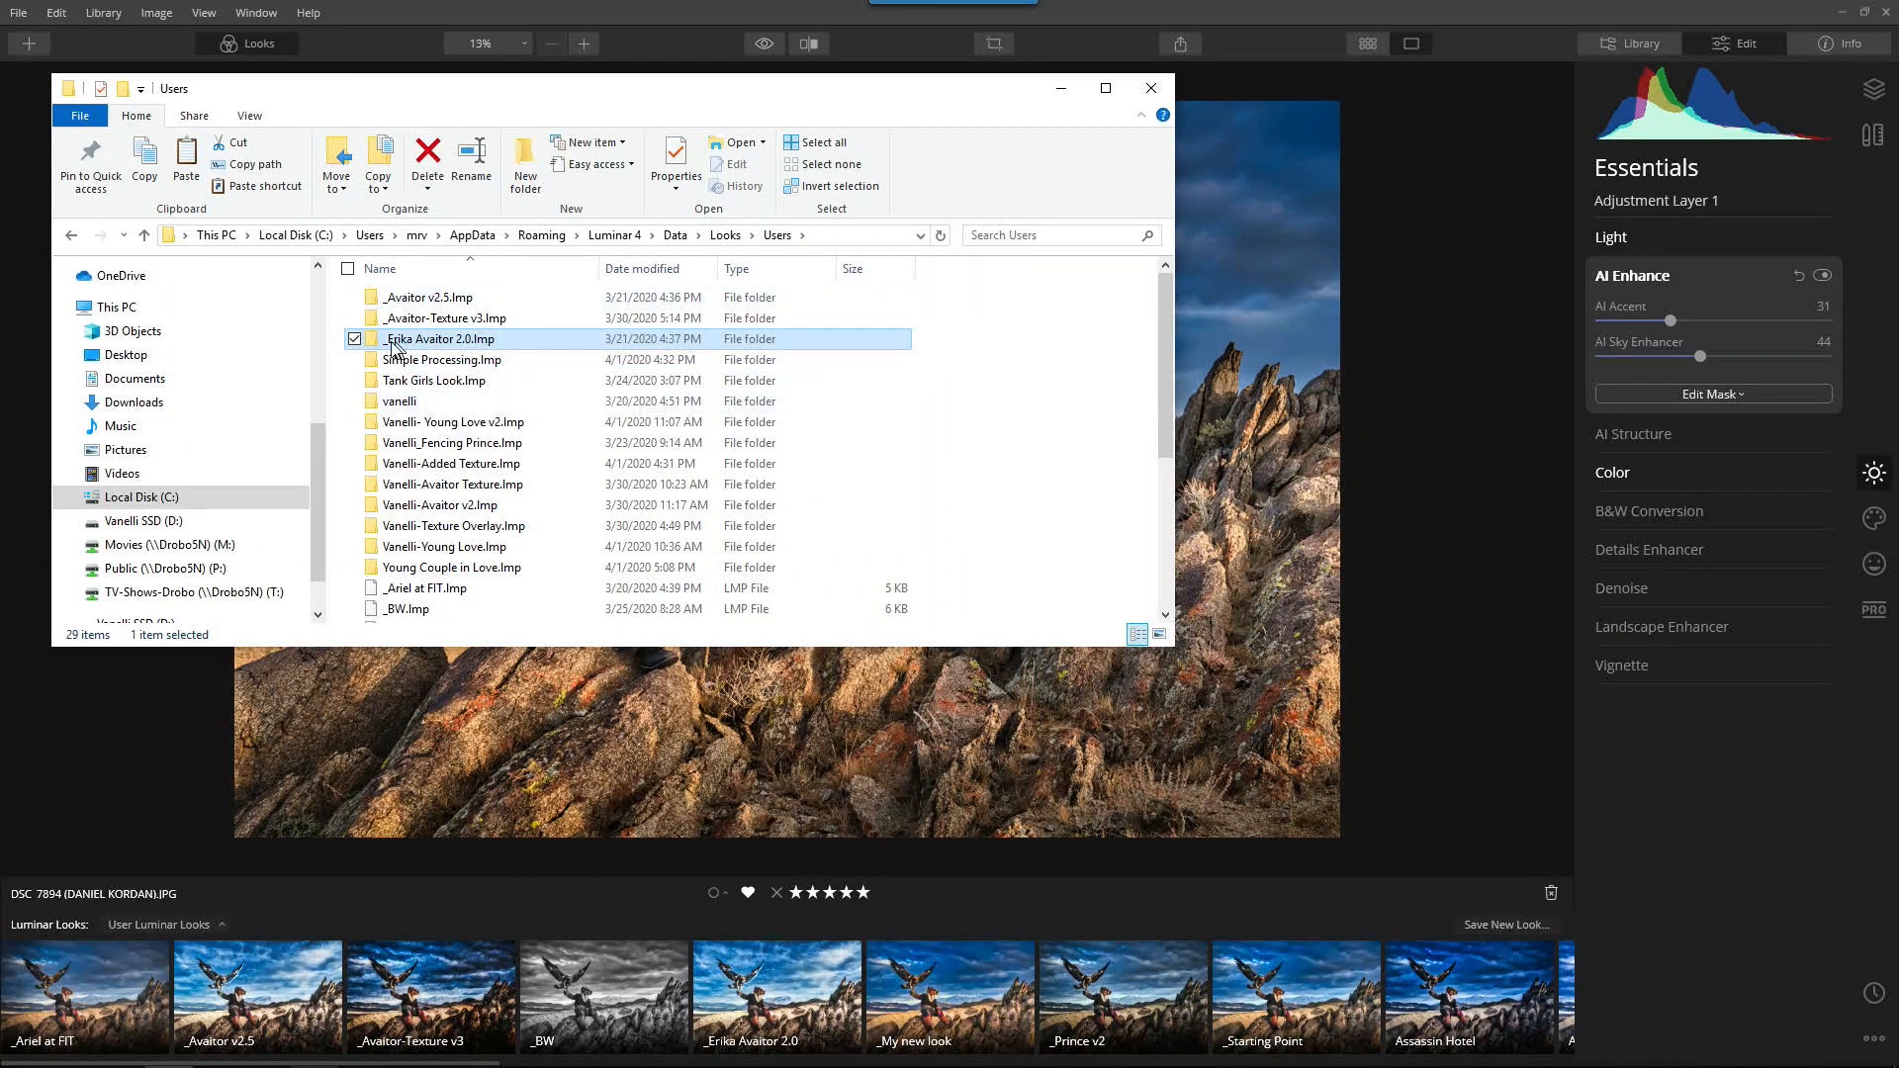
scroll(495, 549, down, 5)
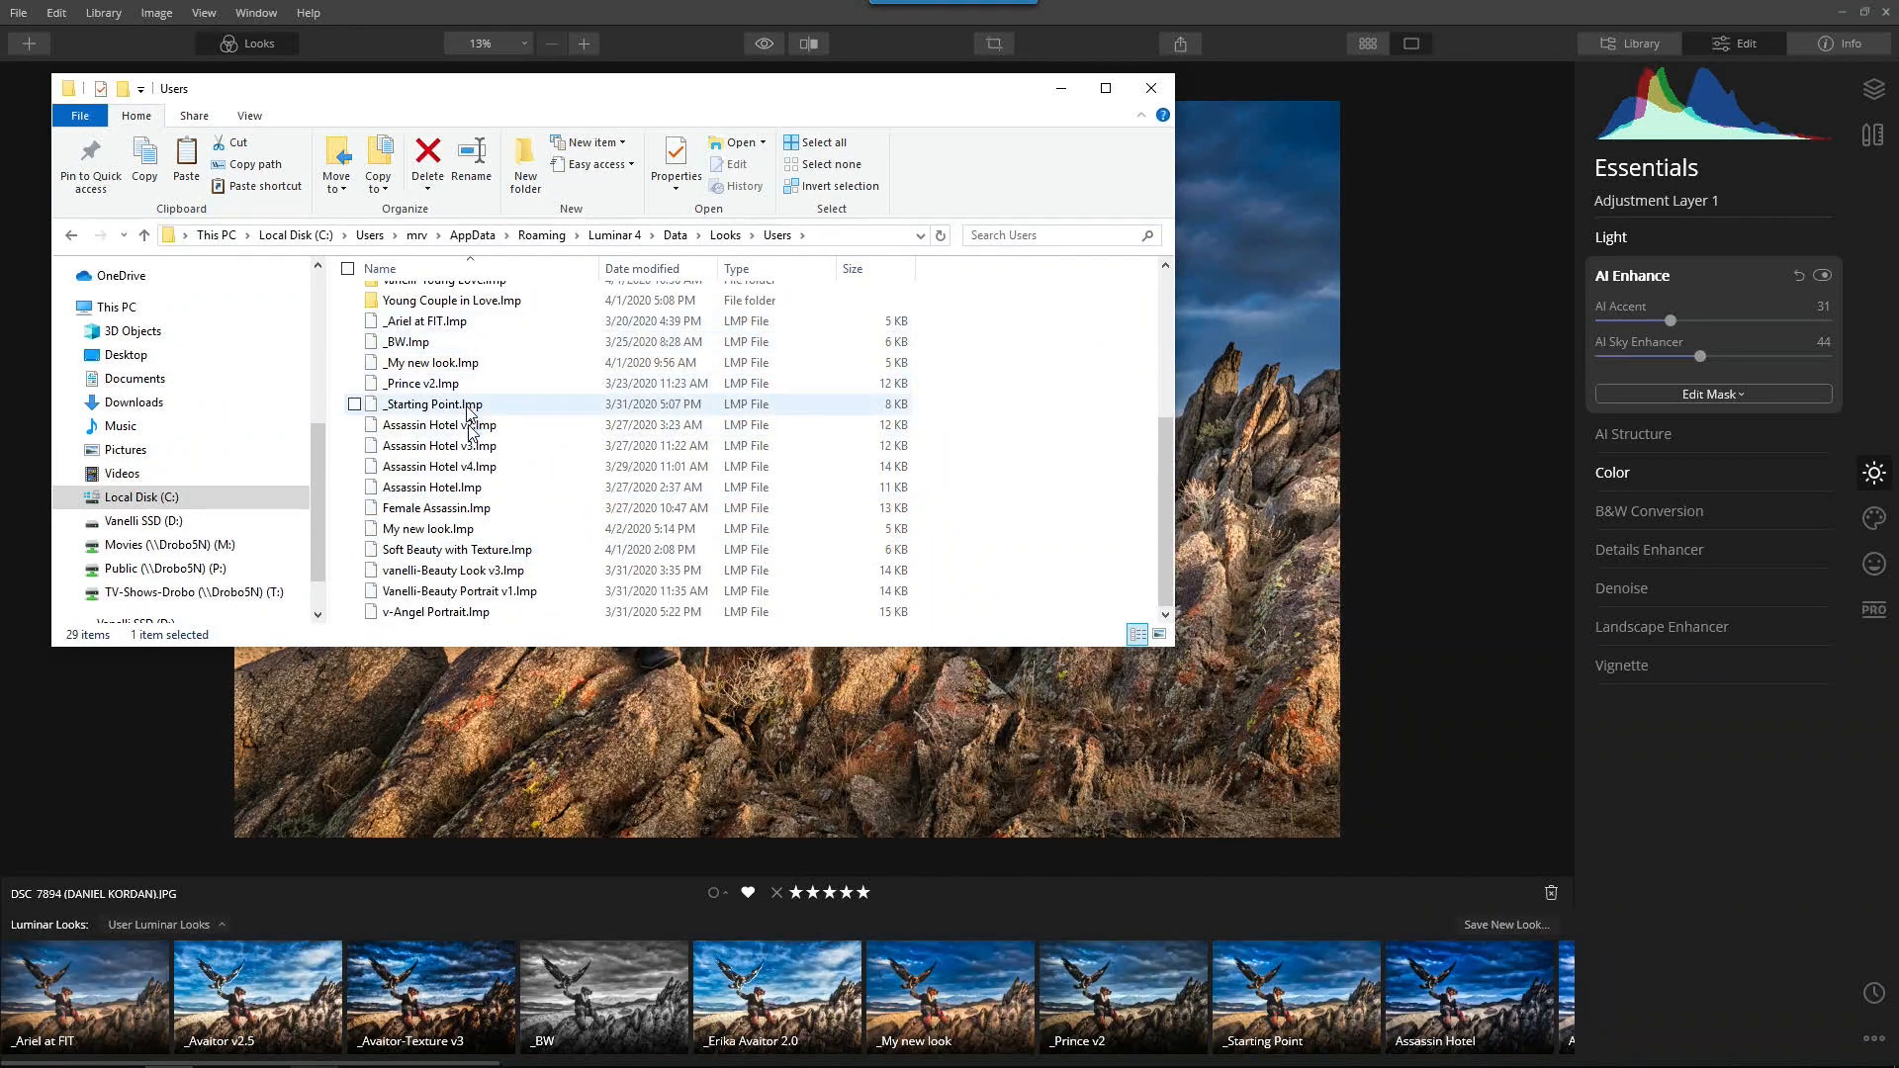
right_click(580, 419)
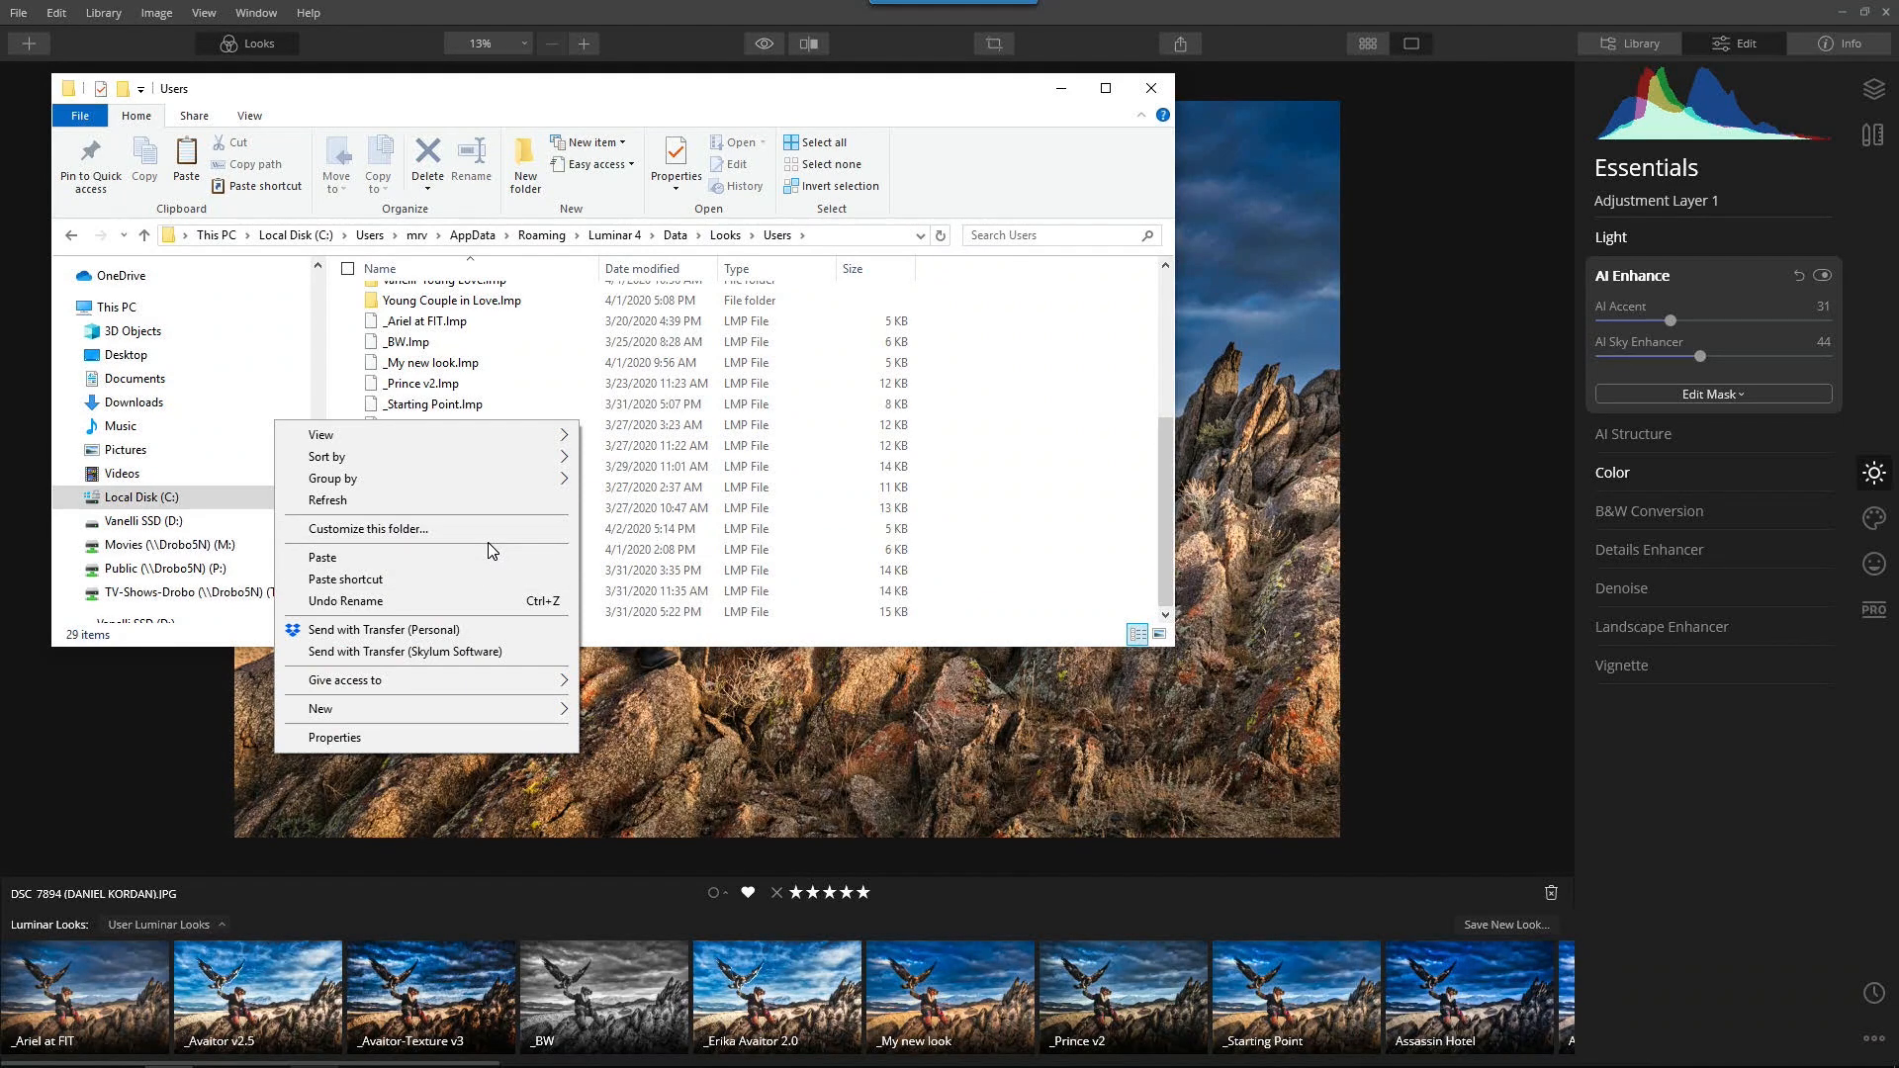
click(1154, 94)
click(1154, 94)
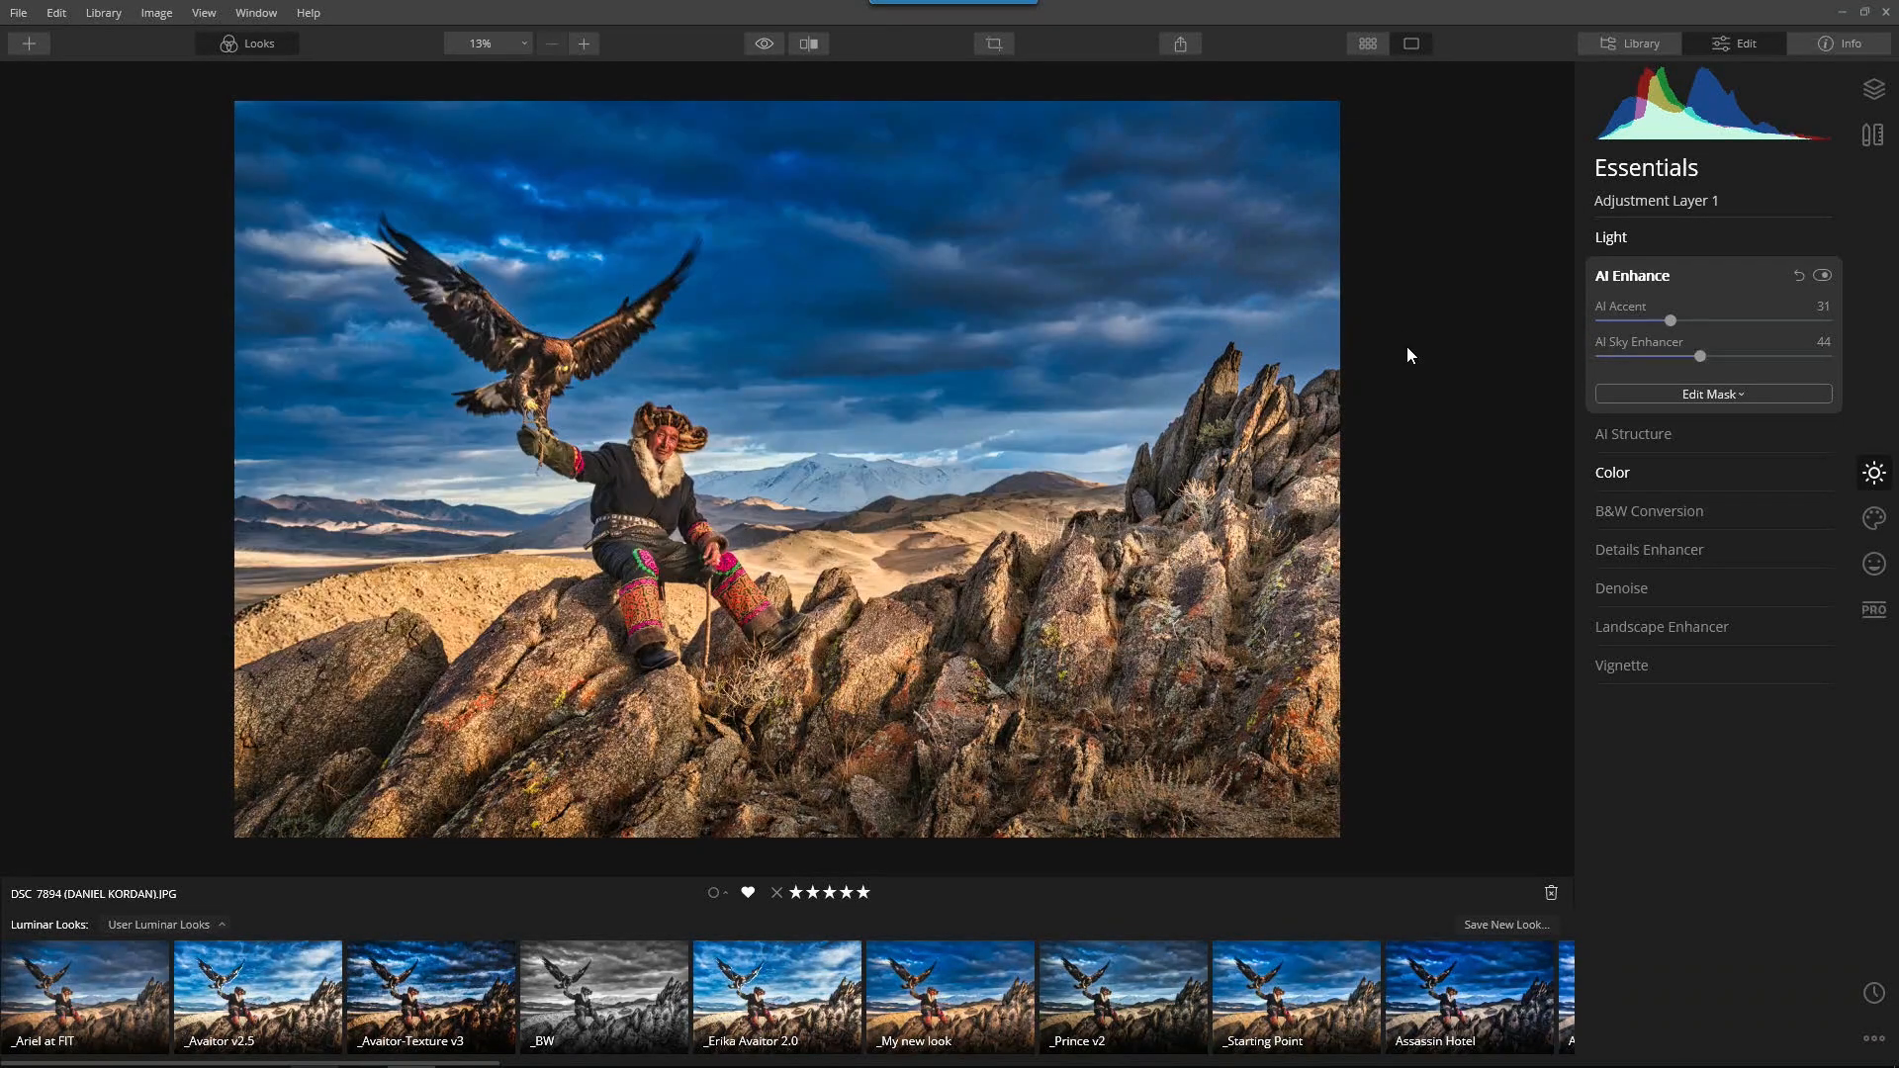